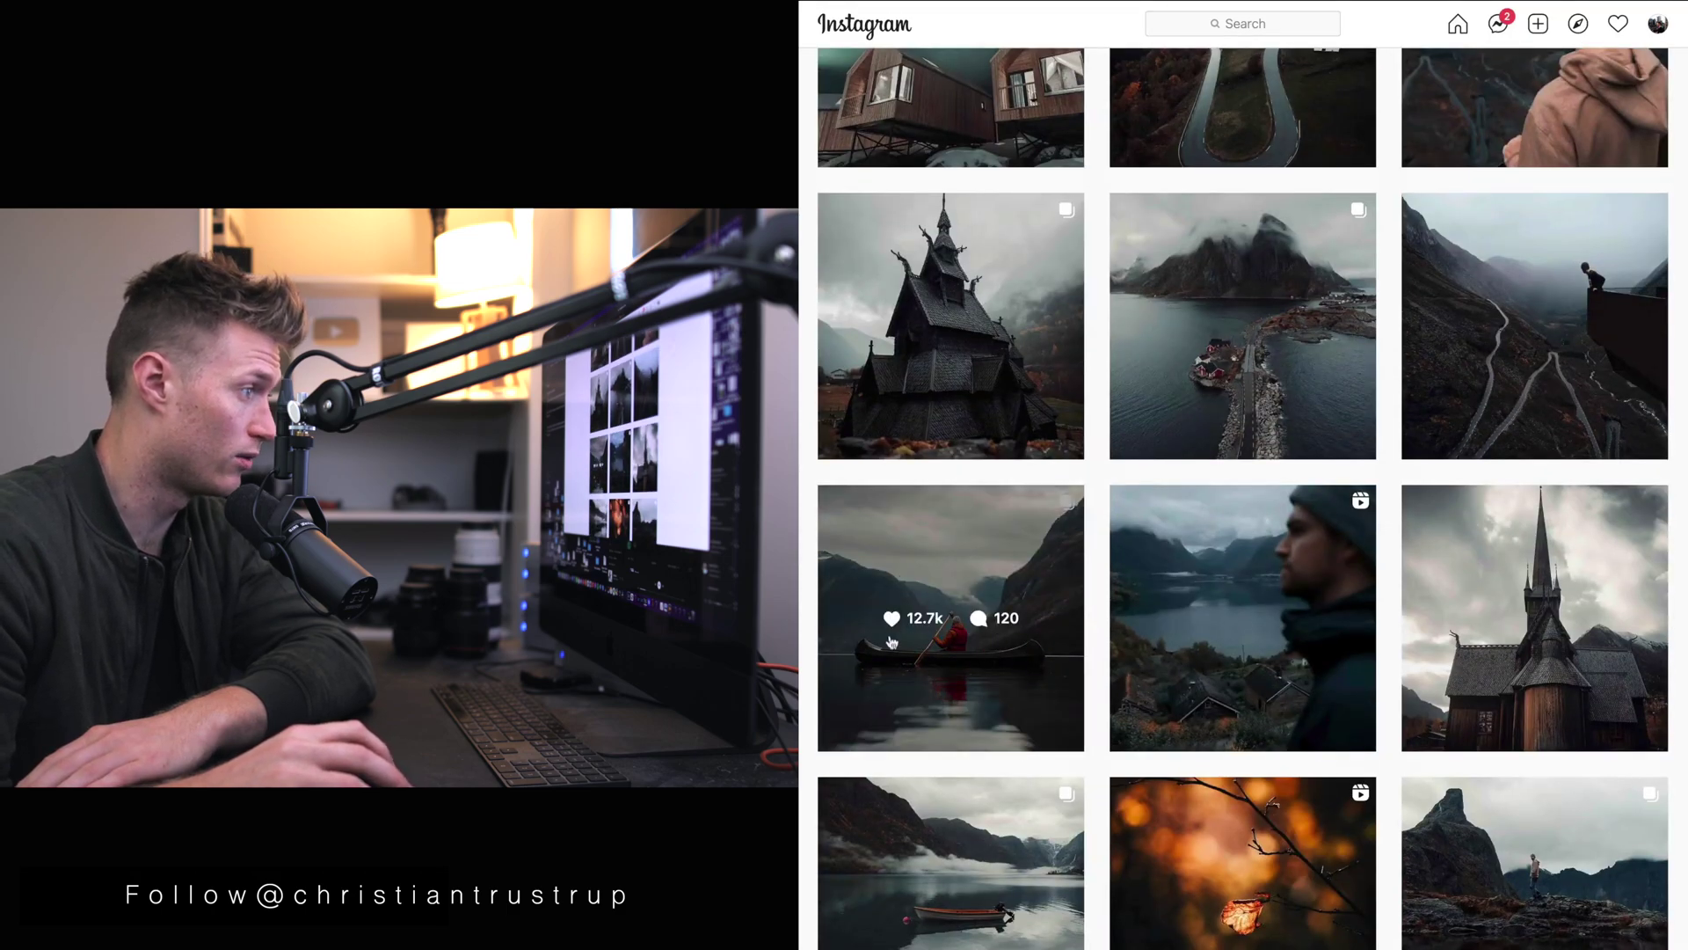
Examine the post grid on the nordic landscape photographer's Instagram profile to study the overall editing style
scroll(1578, 728, "down", 10)
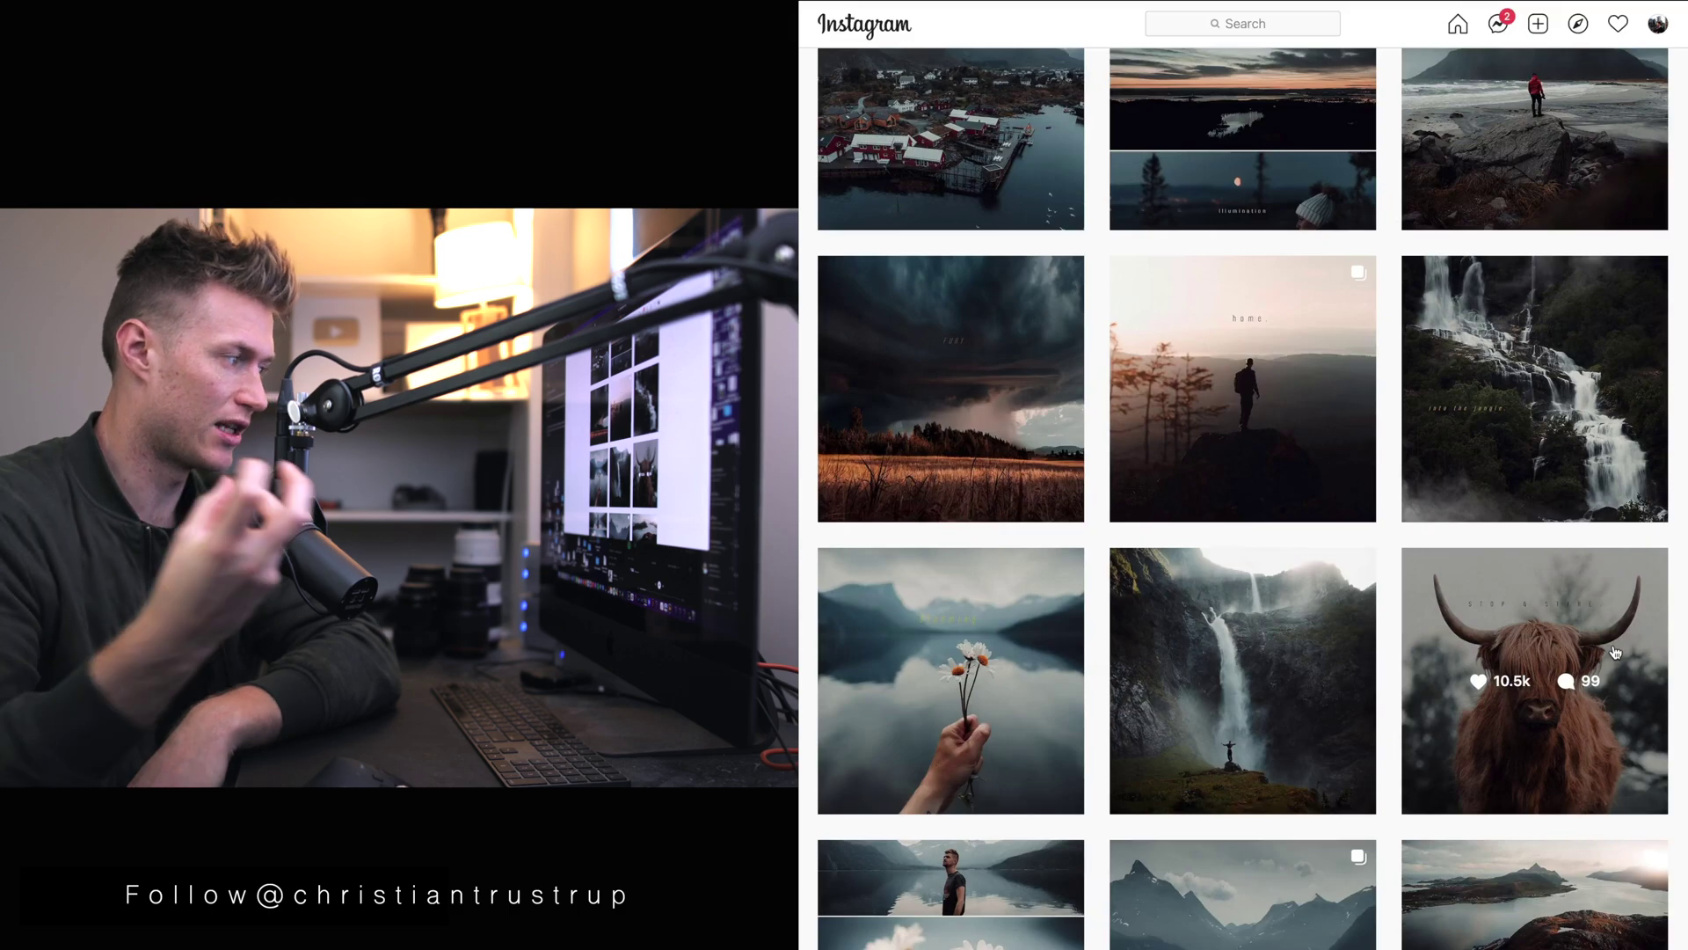
scroll(1617, 651, "down", 1)
scroll(1568, 415, "down", 10)
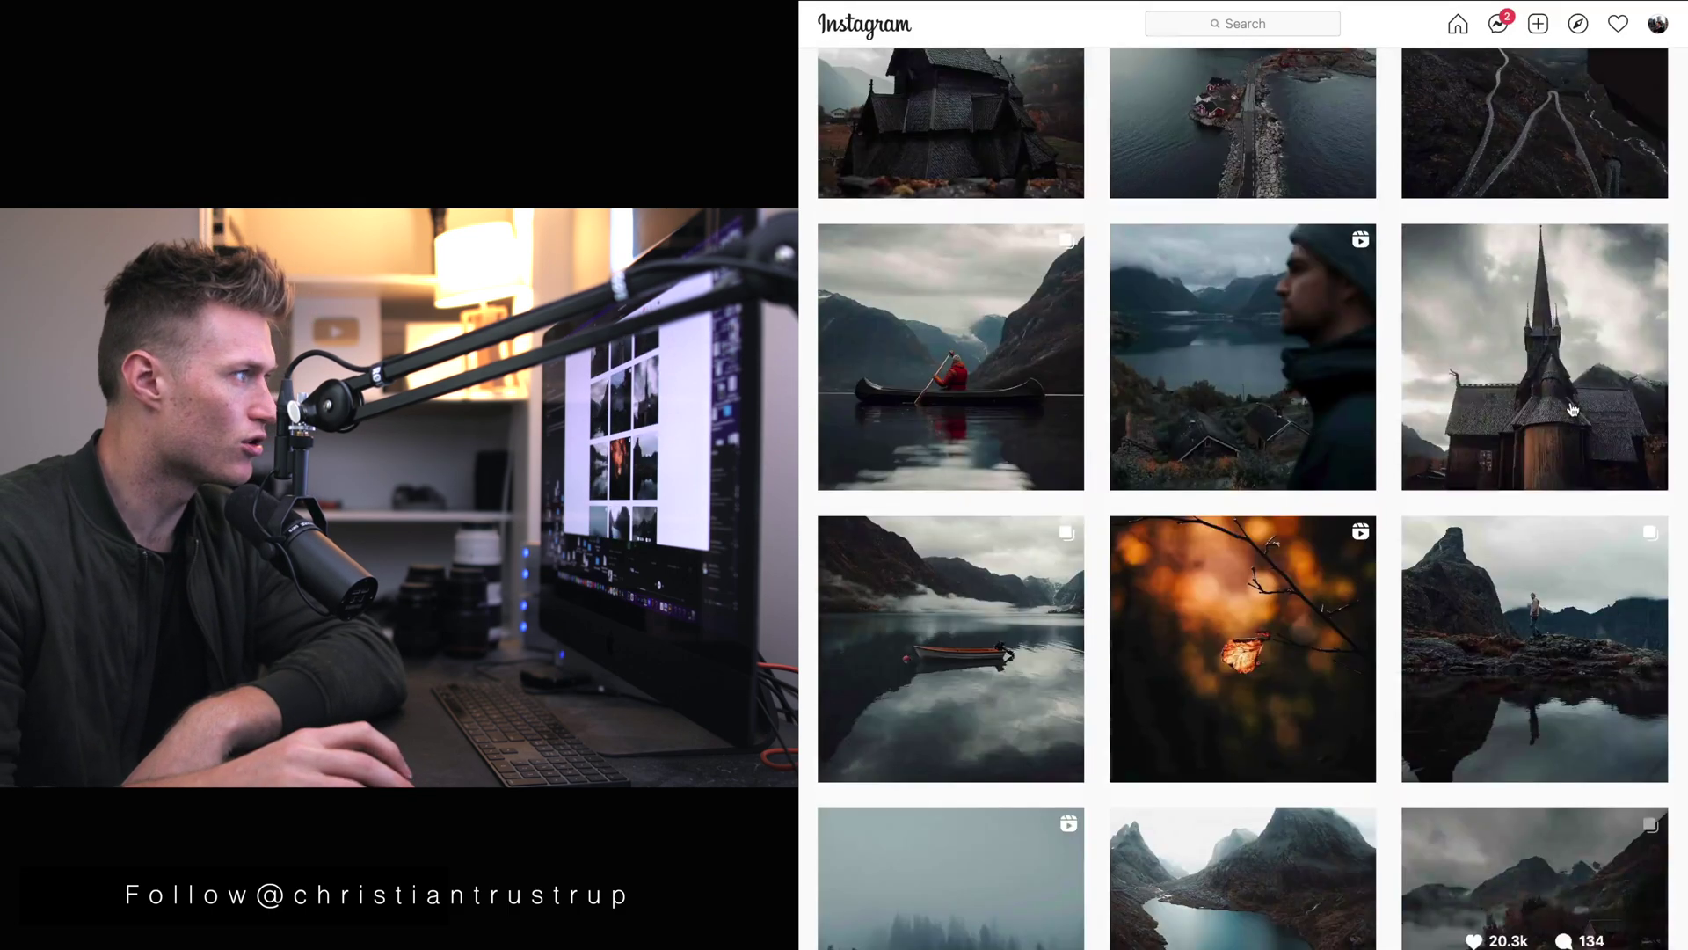
scroll(1567, 415, "up", 8)
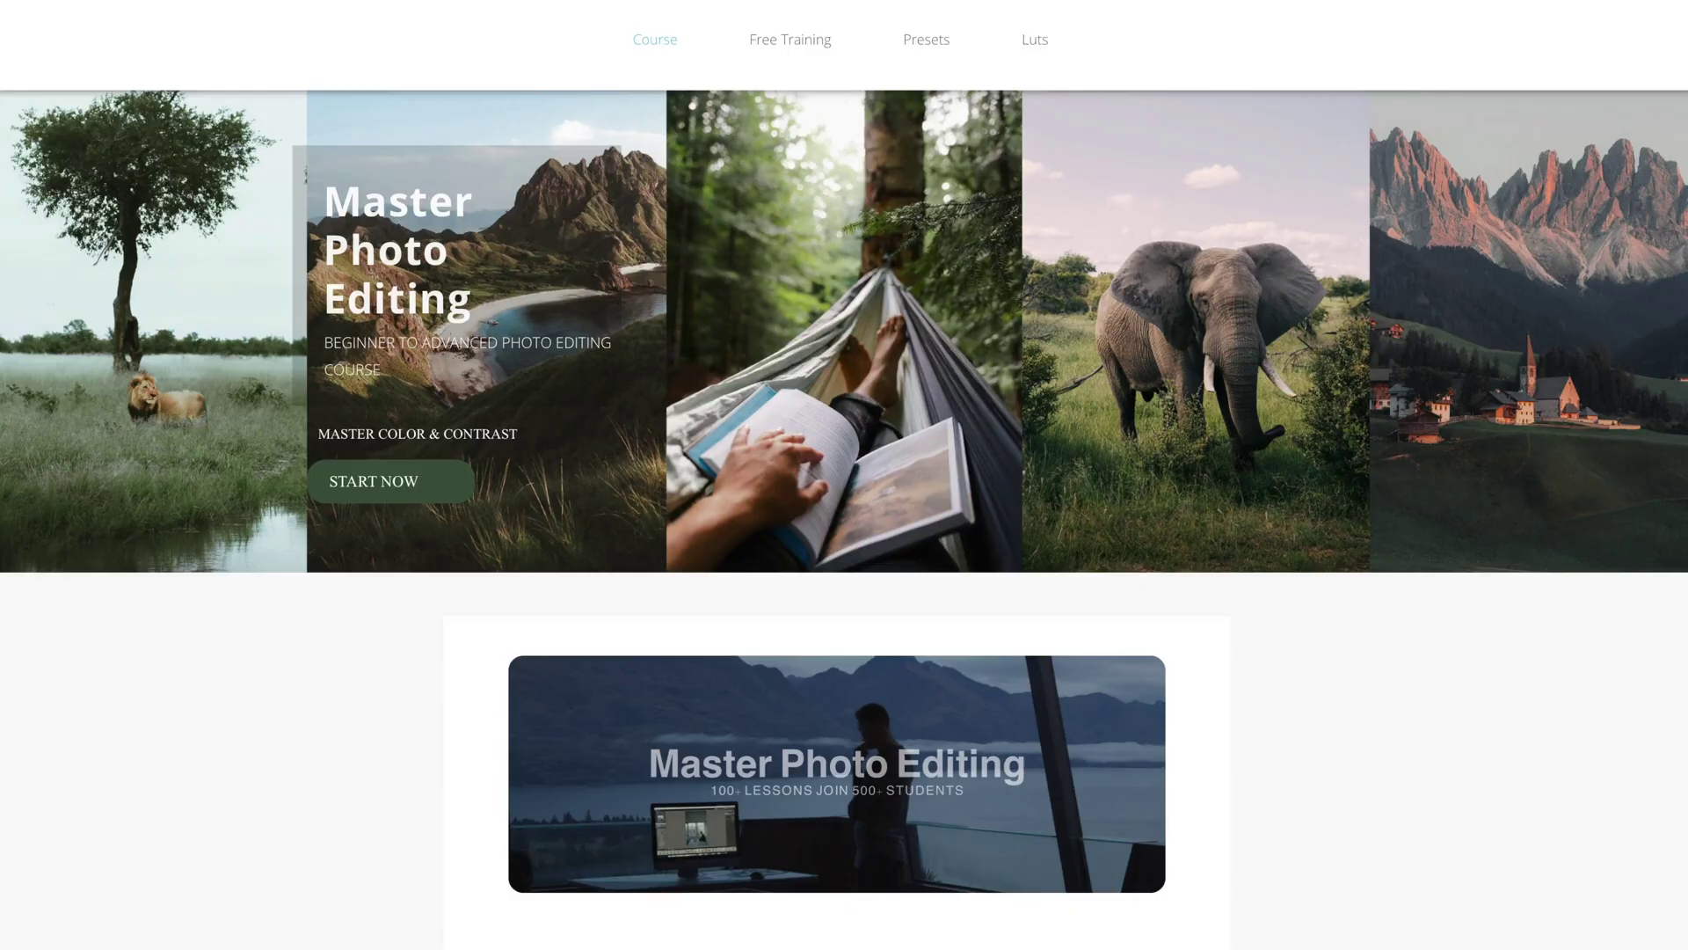
Look through the Master Photo Editing course page down to the Guest Editor Section
scroll(844, 519, "down", 8)
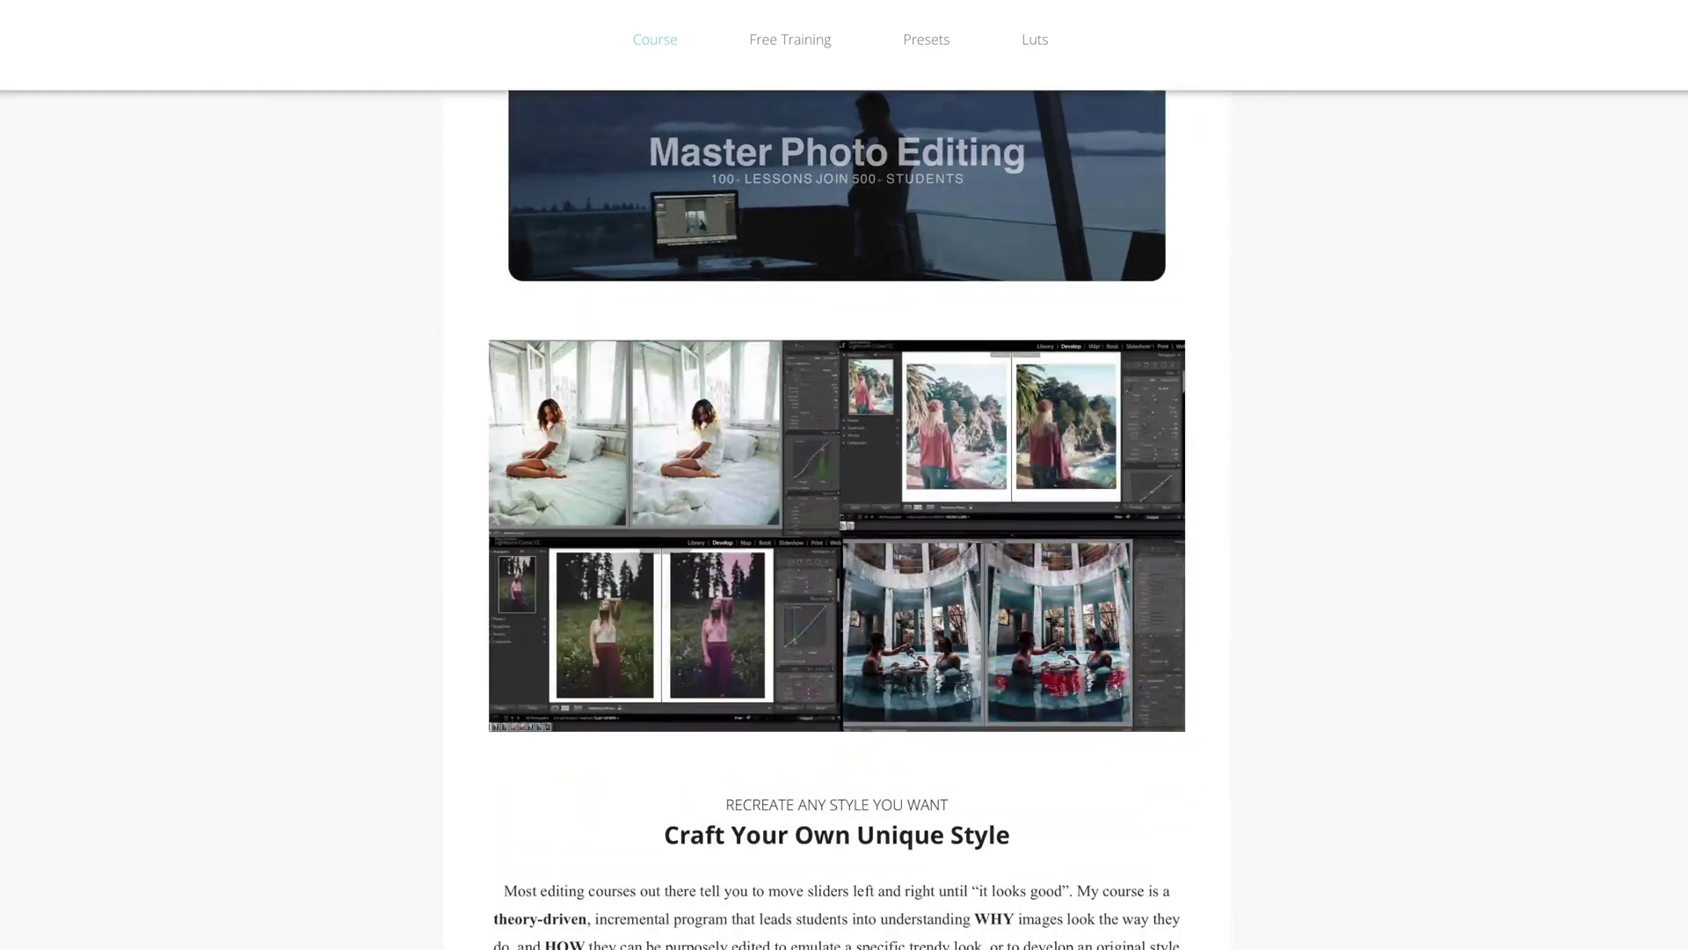
scroll(837, 518, "down", 3)
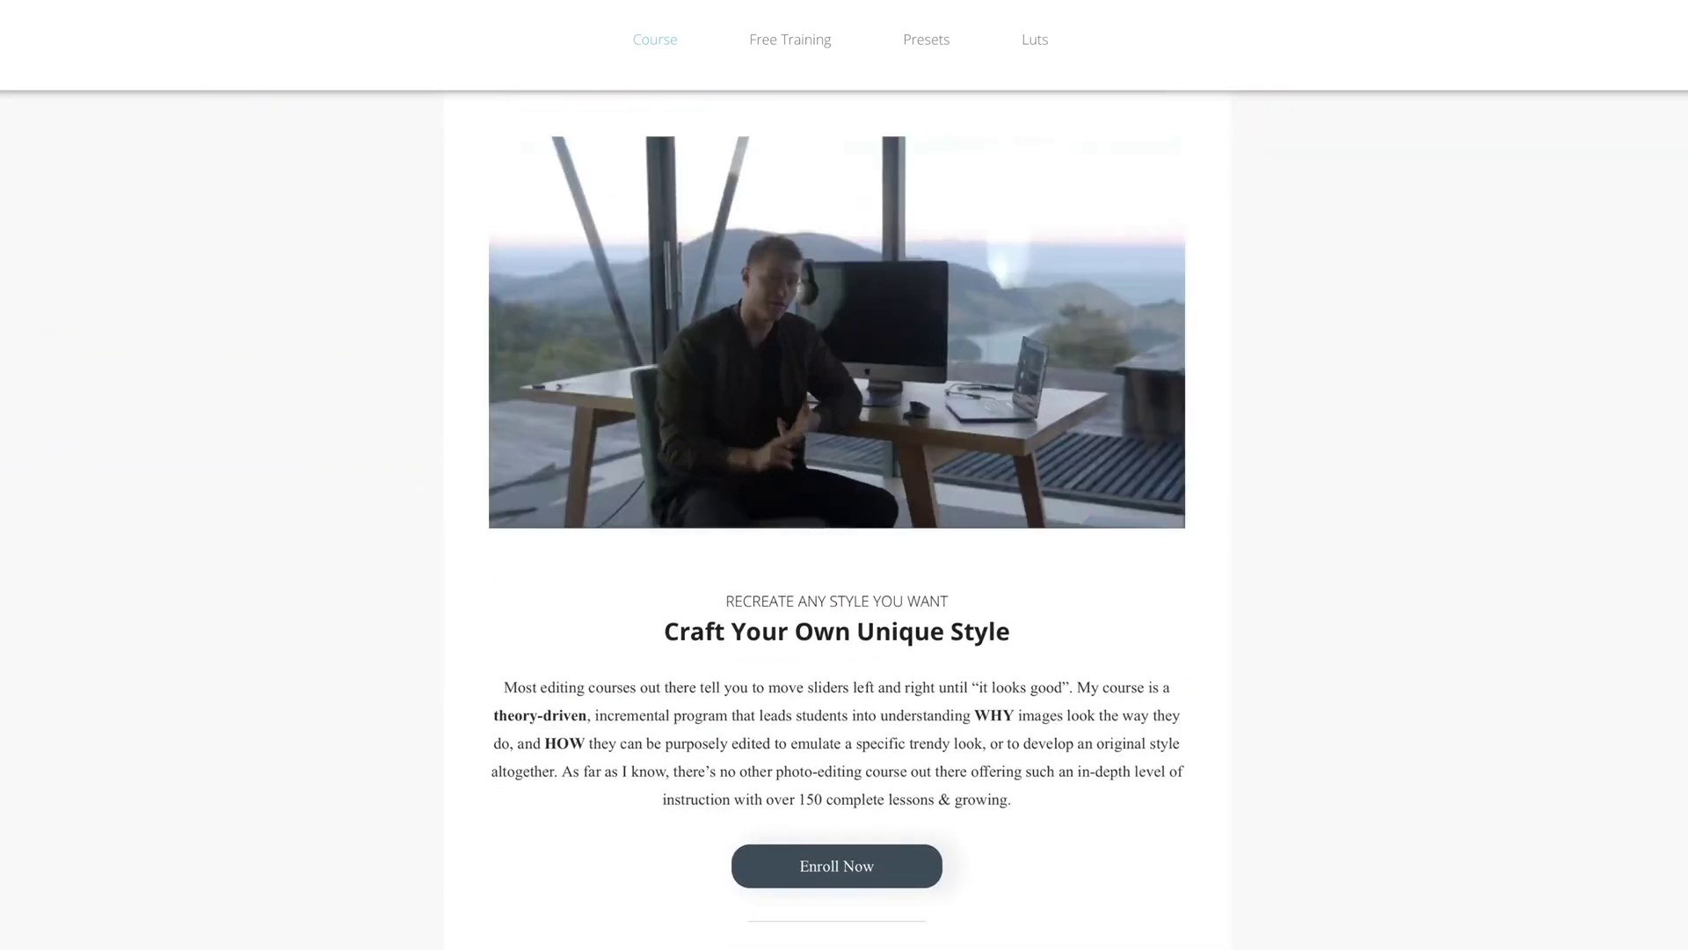
scroll(837, 519, "up", 2)
scroll(837, 519, "down", 8)
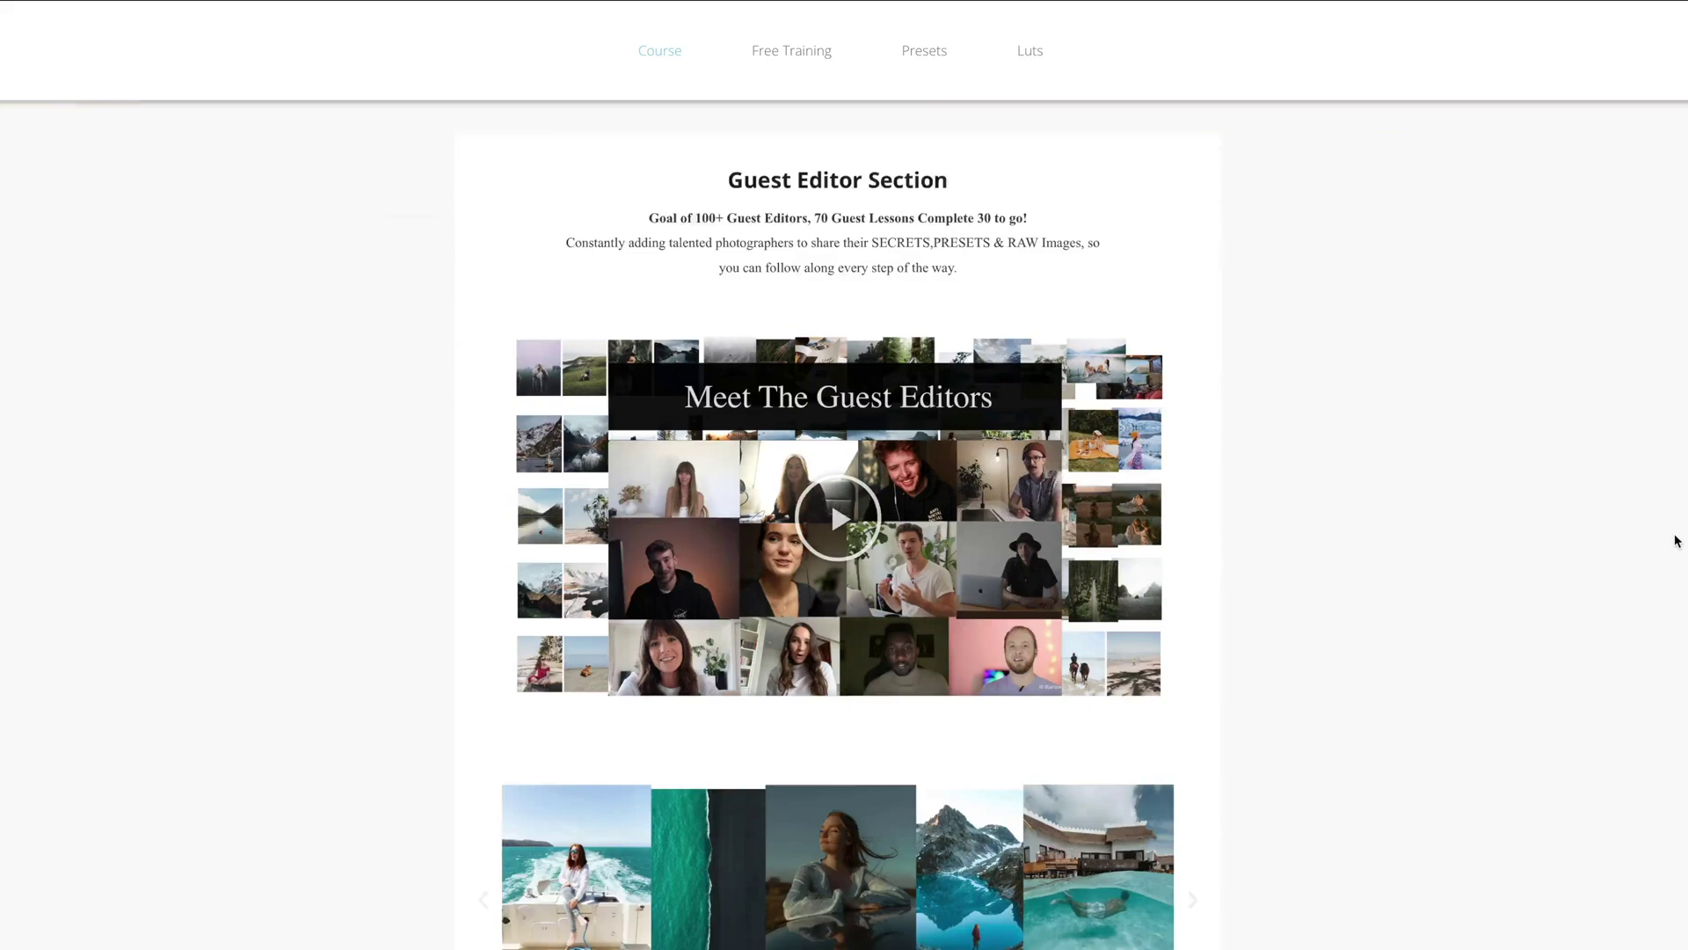
scroll(1675, 541, "down", 1)
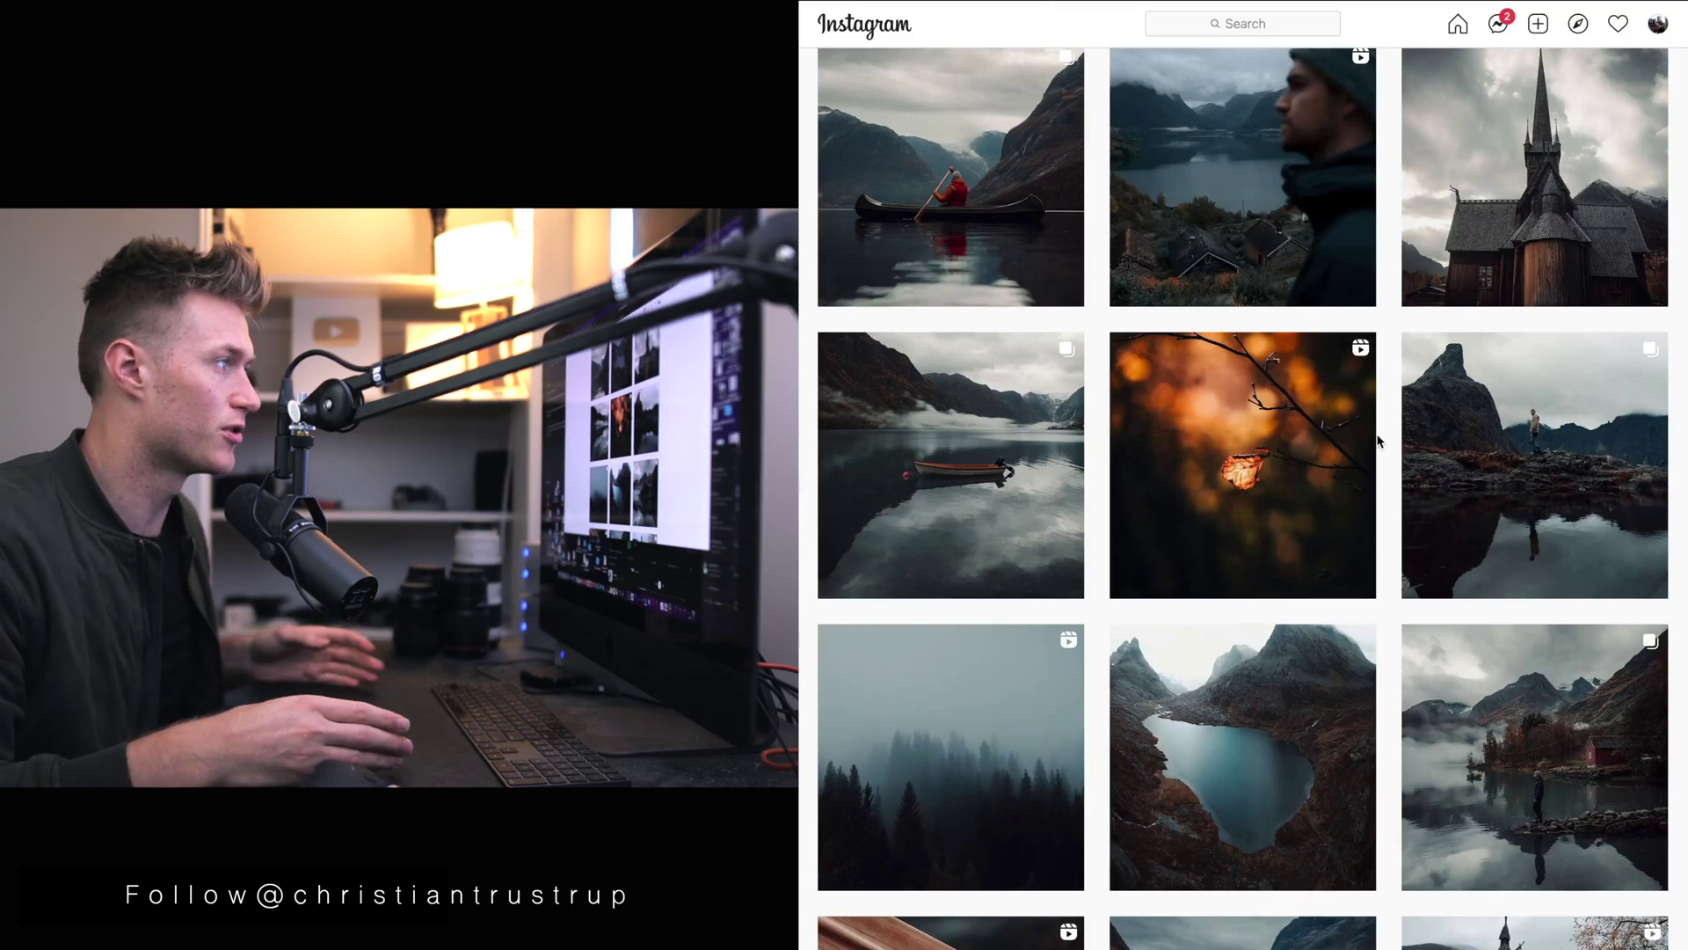
Return to the nordic photographer's Instagram profile and review older posts for colour and contrast
mouse_move(1410, 279)
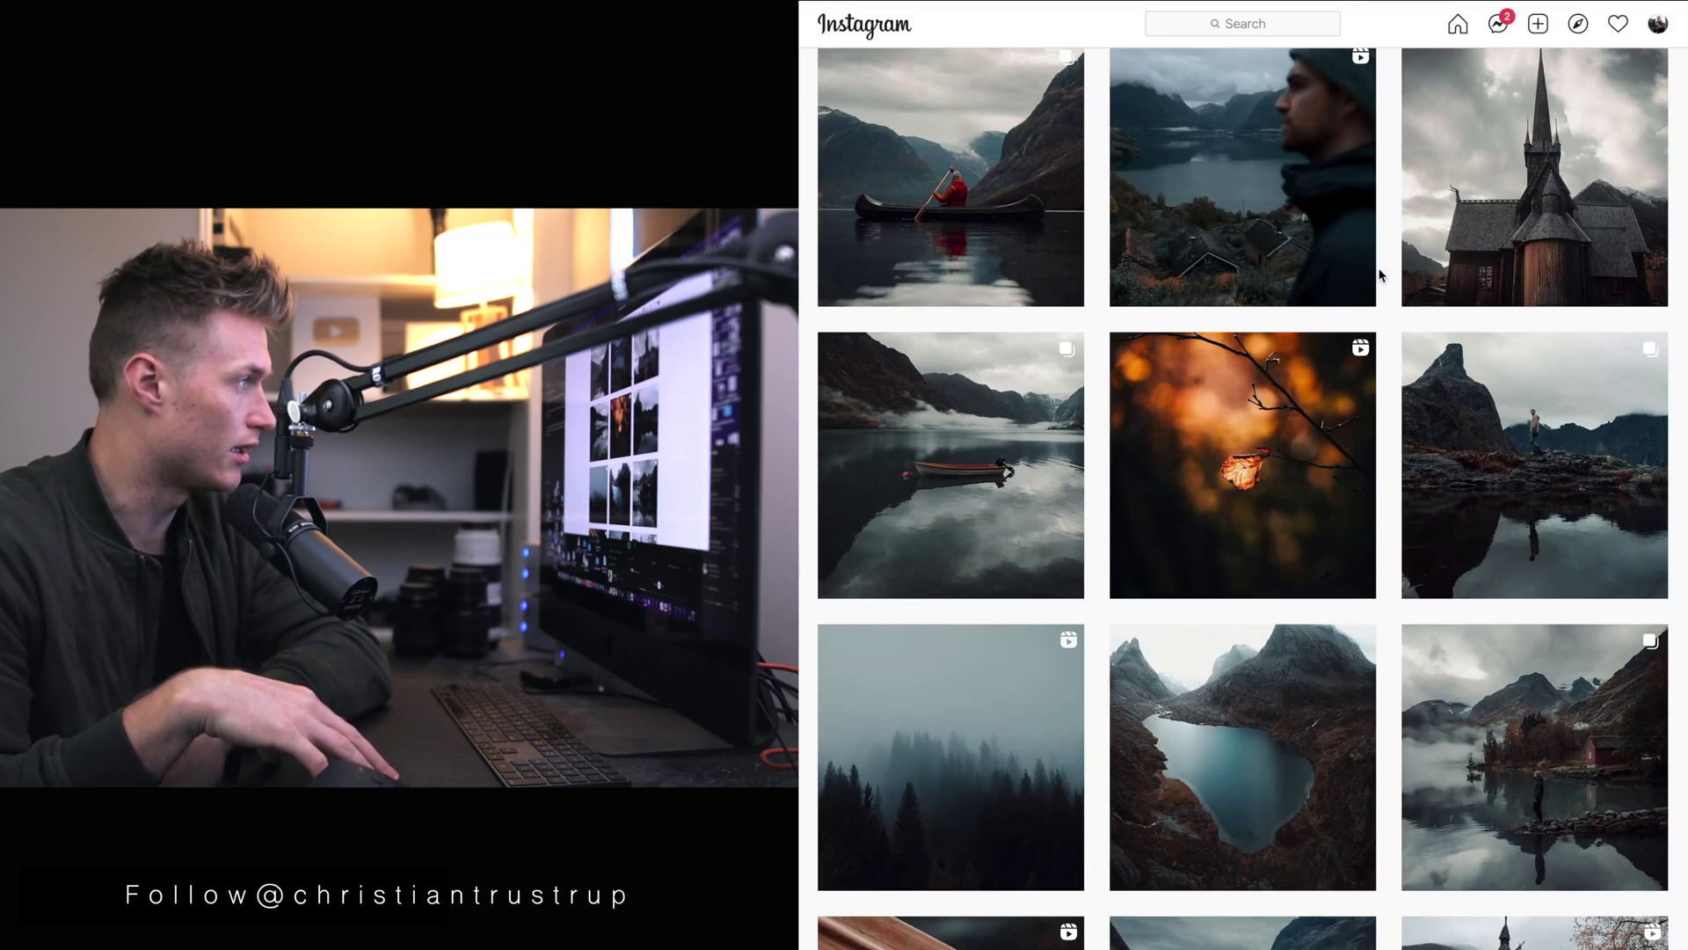
scroll(1377, 273, "down", 1)
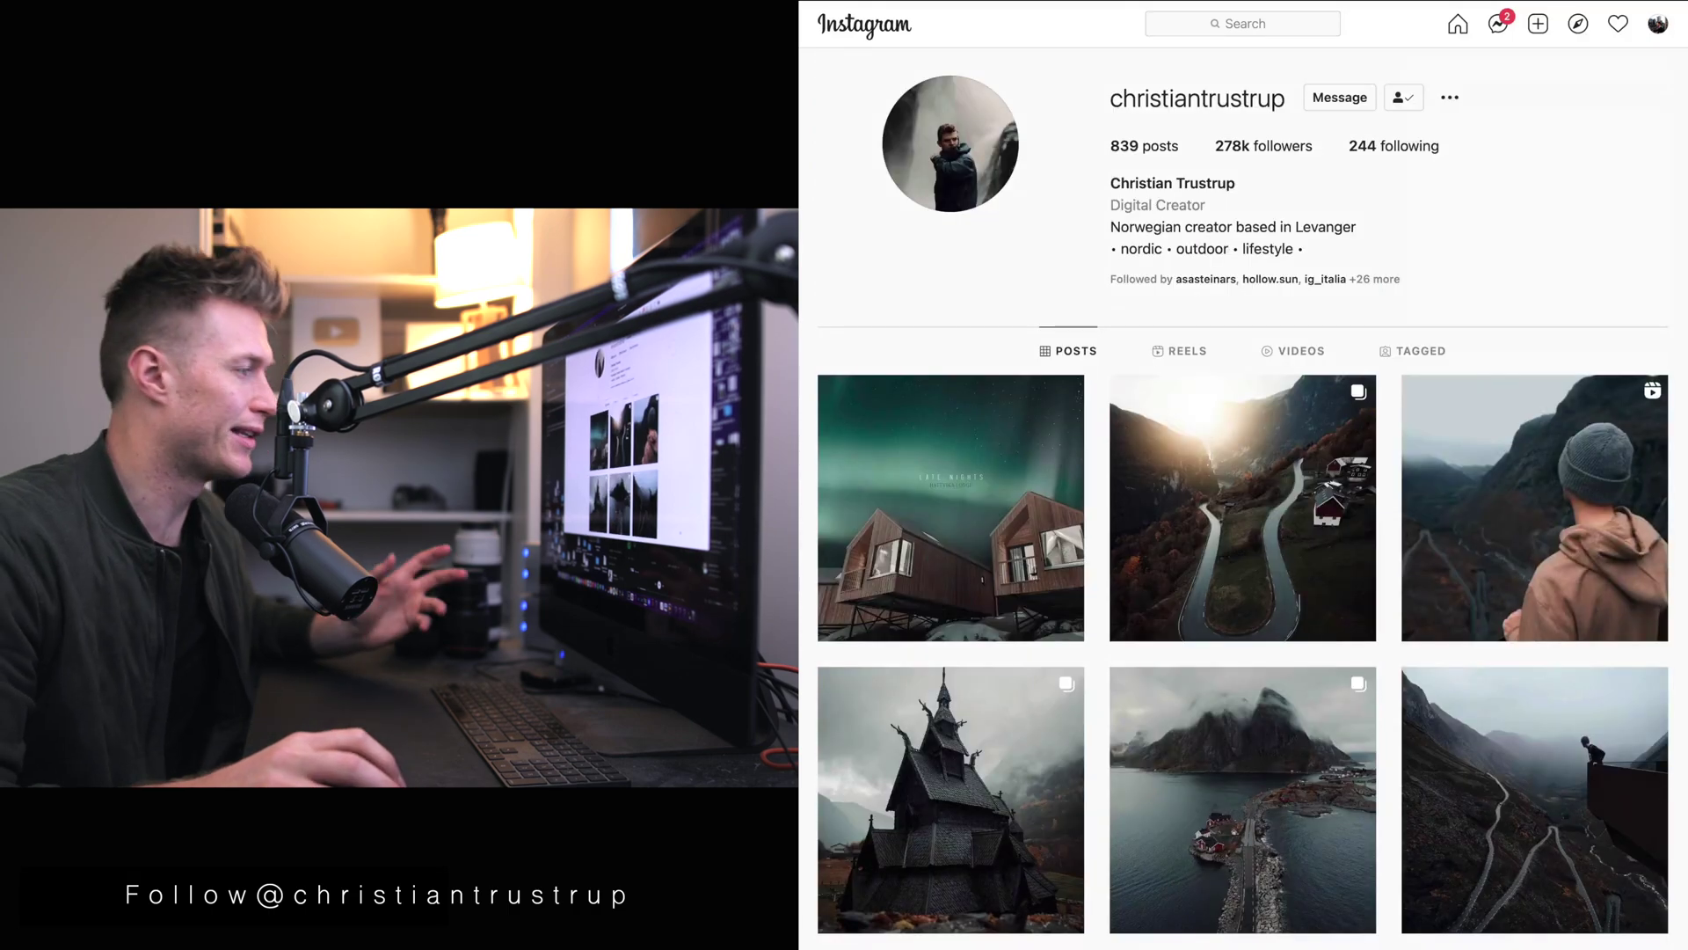
scroll(1243, 492, "down", 10)
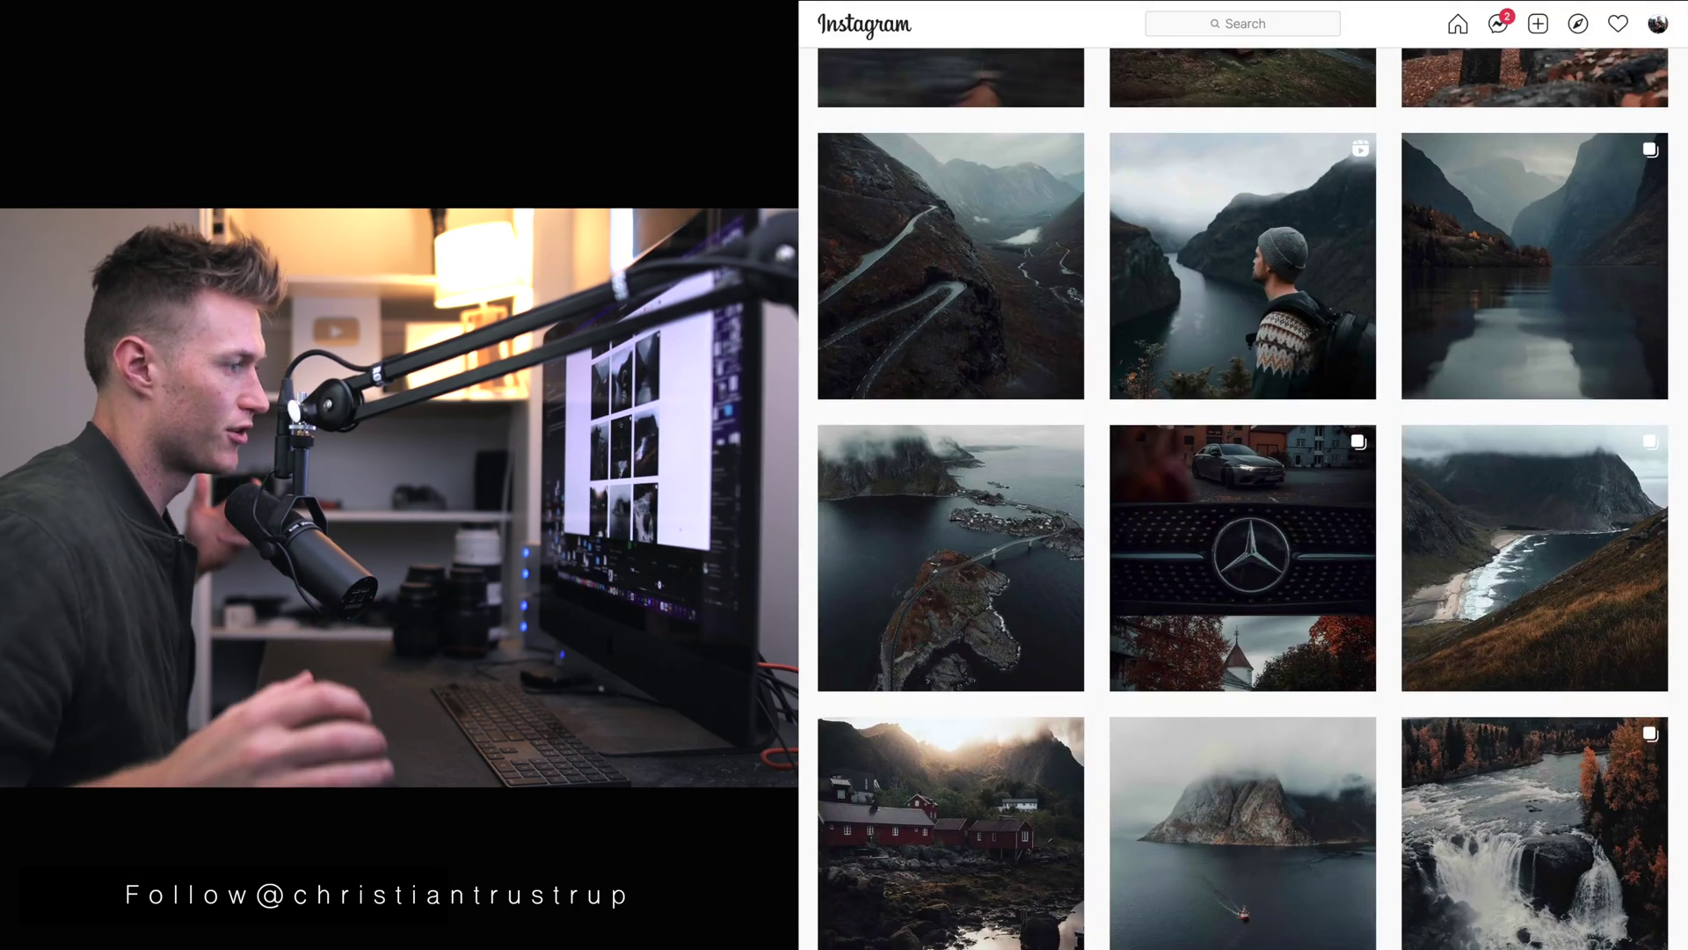
scroll(1506, 605, "down", 4)
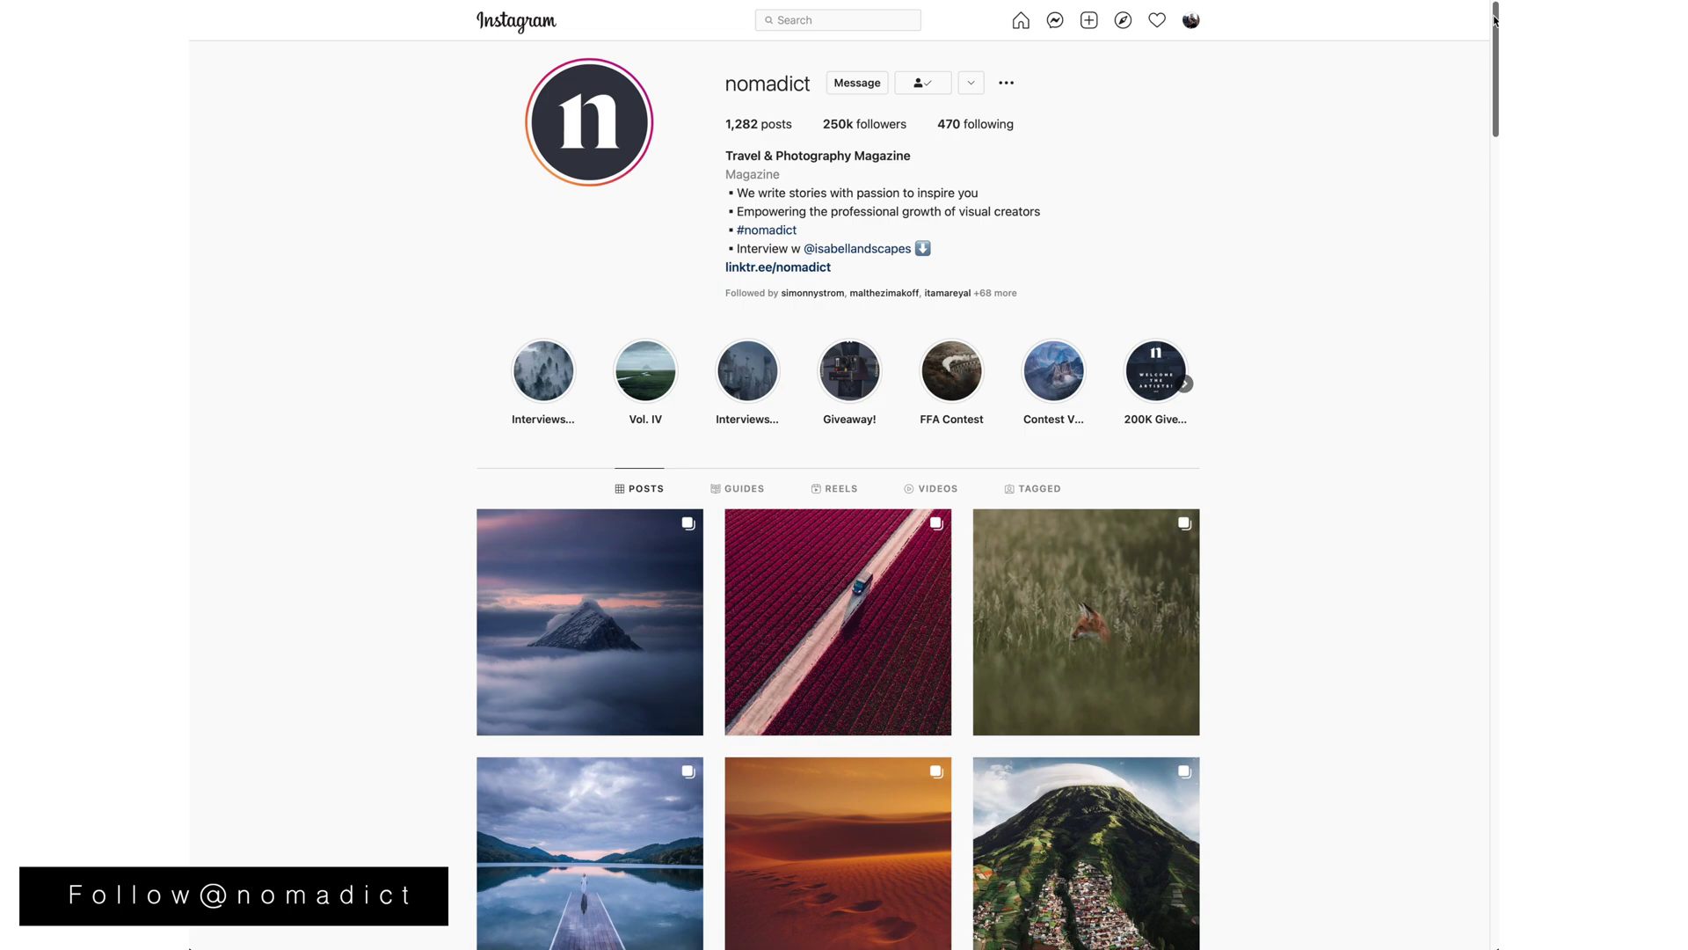
Look through the nomadict Instagram profile and its feed of travel photographs
left_click_drag(1493, 19, 1489, 82)
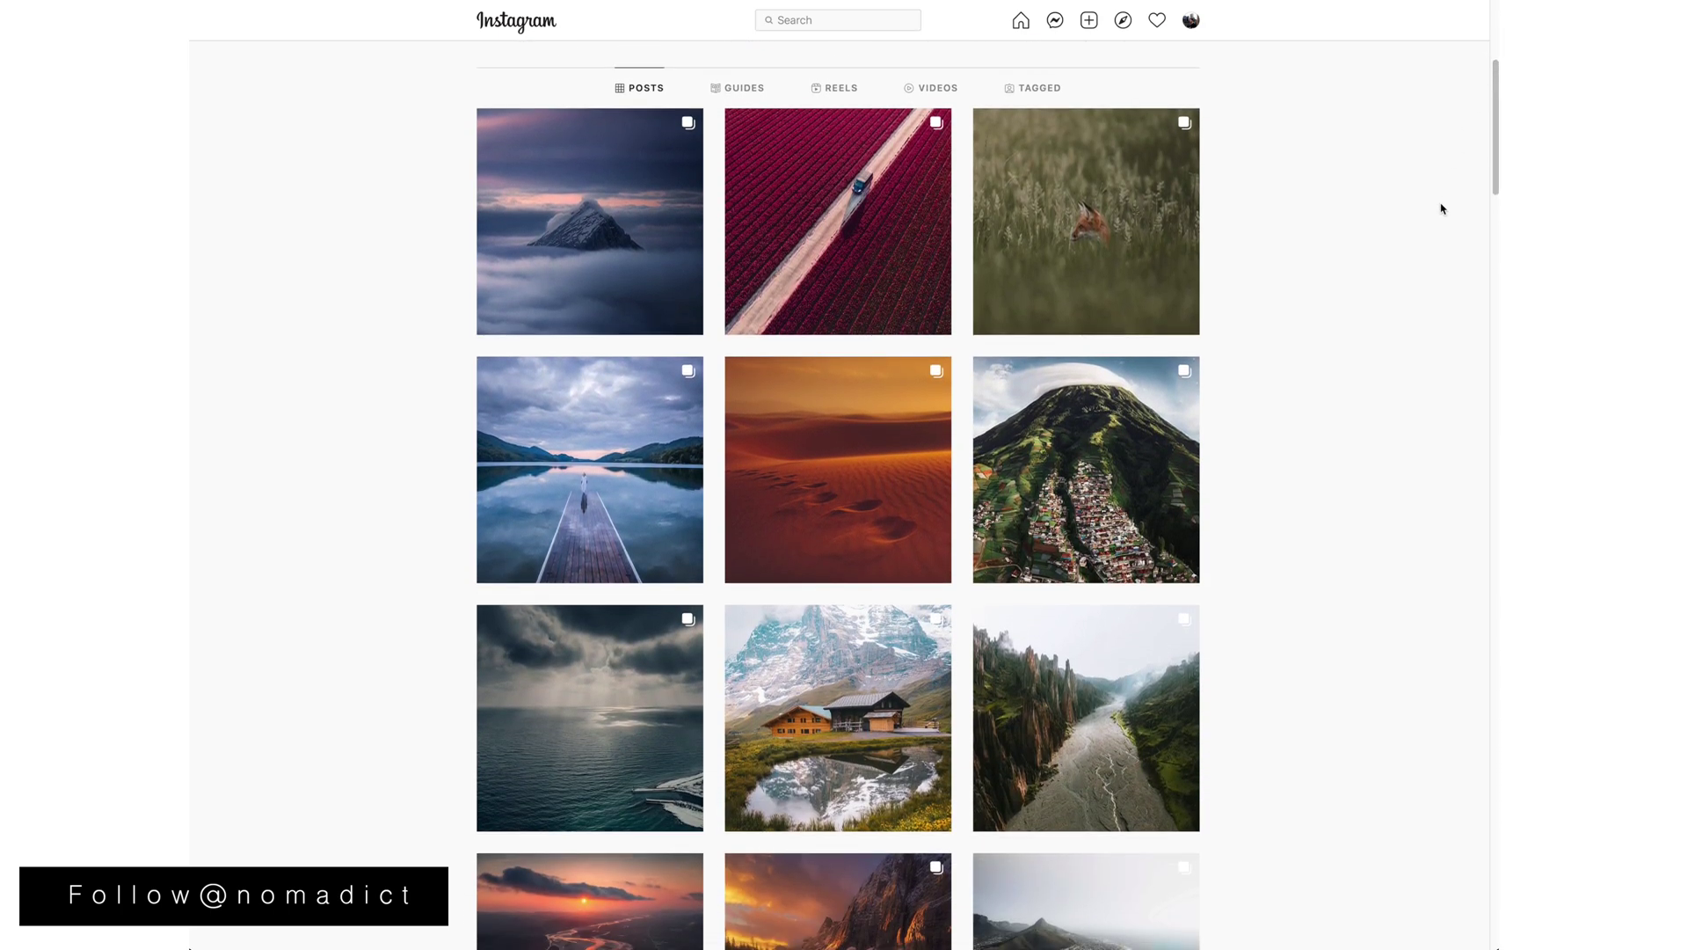
scroll(1405, 216, "up", 5)
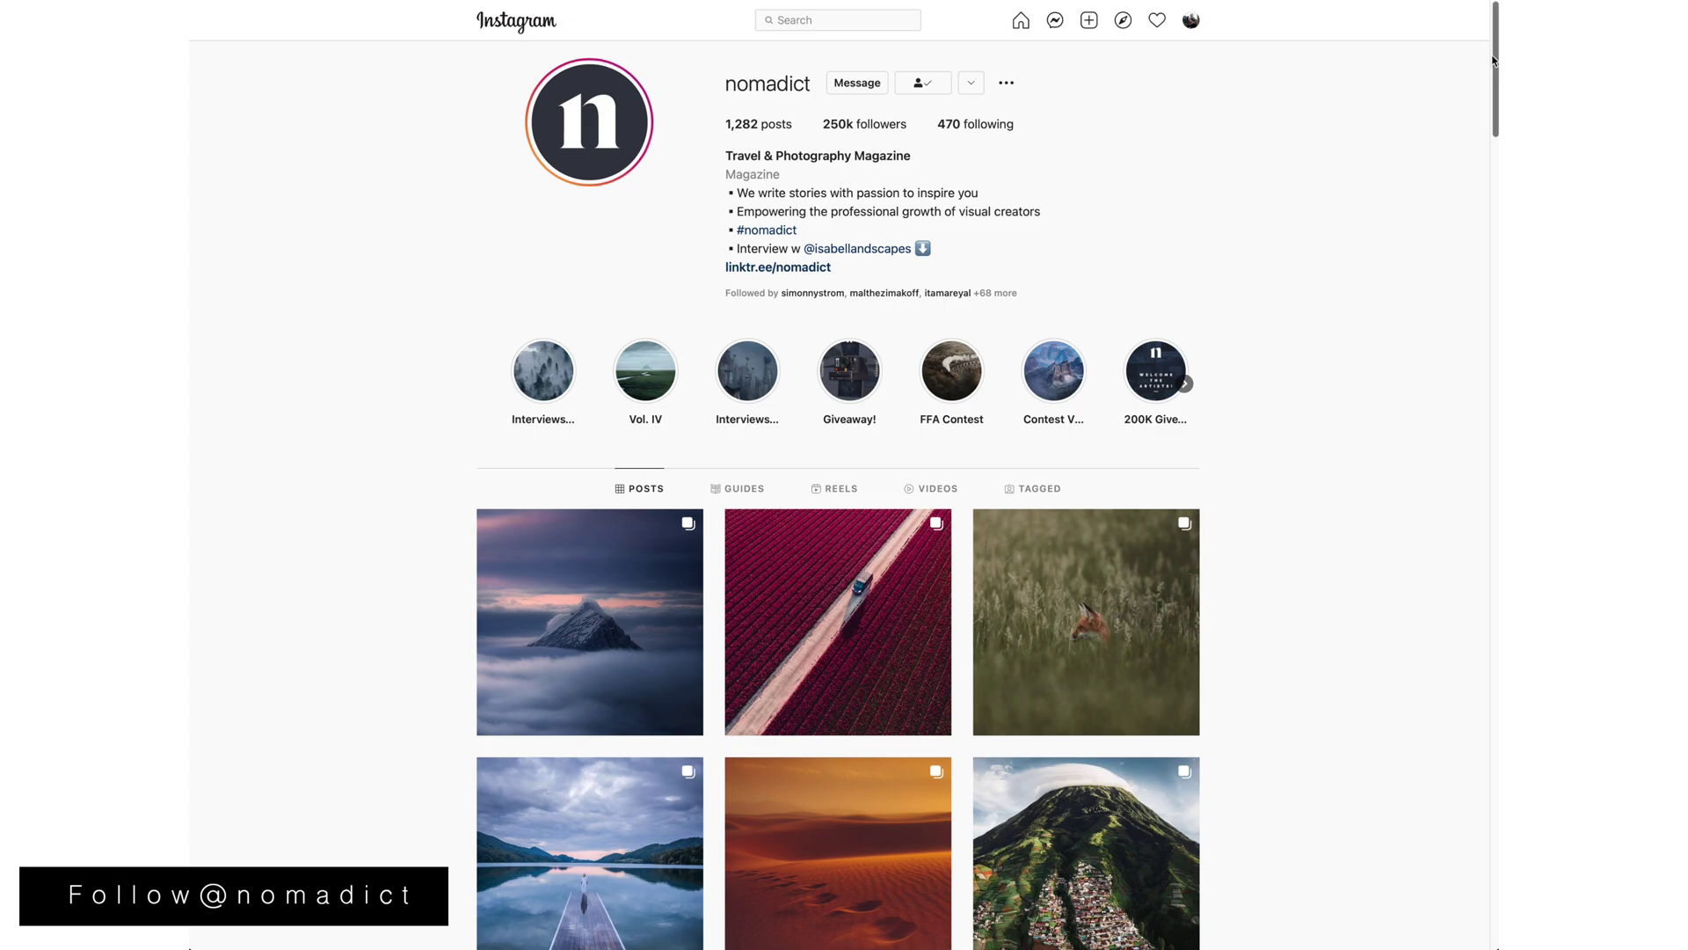
scroll(1488, 107, "down", 4)
scroll(1488, 106, "down", 3)
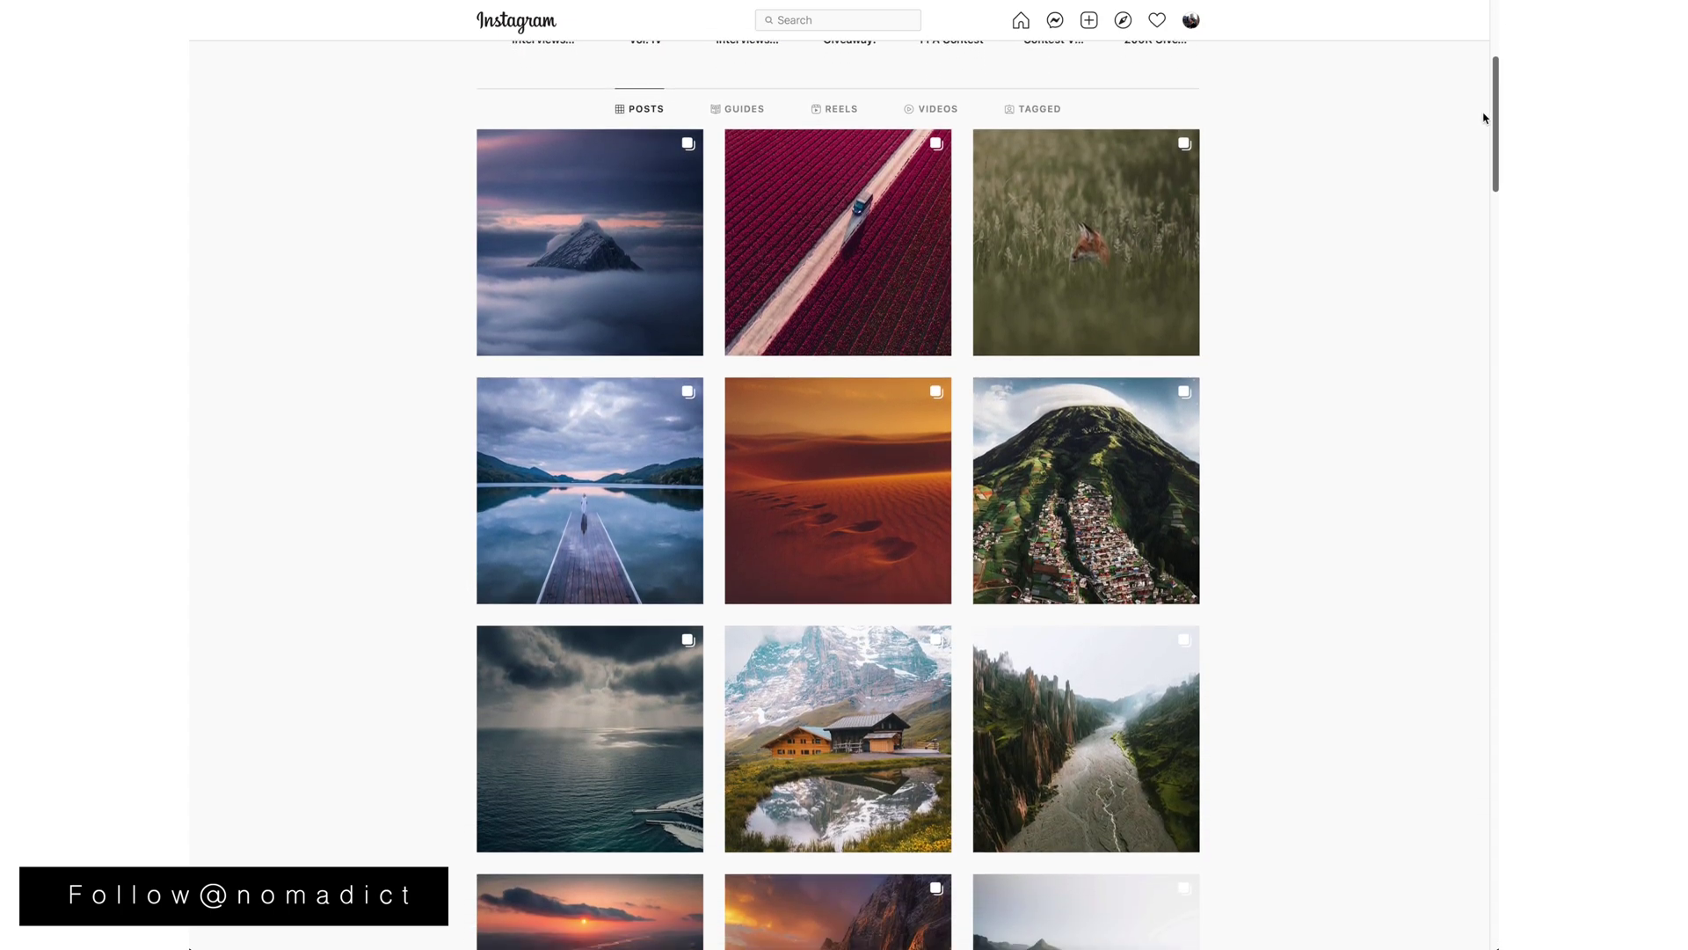
scroll(1483, 139, "up", 7)
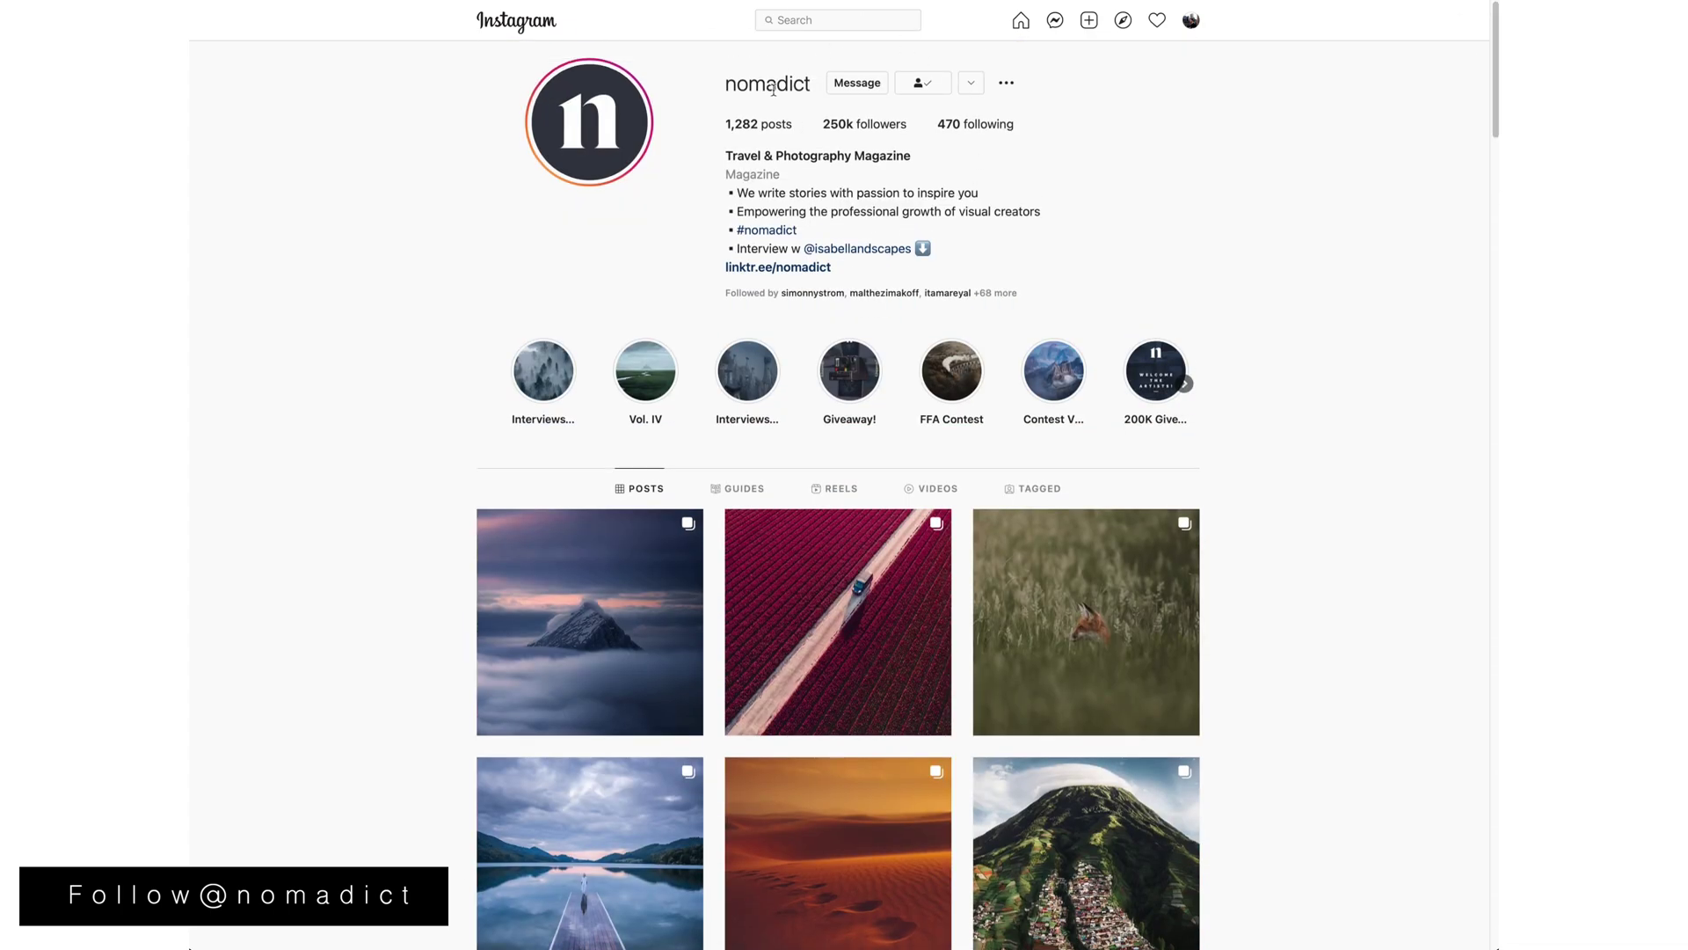
scroll(1490, 34, "down", 8)
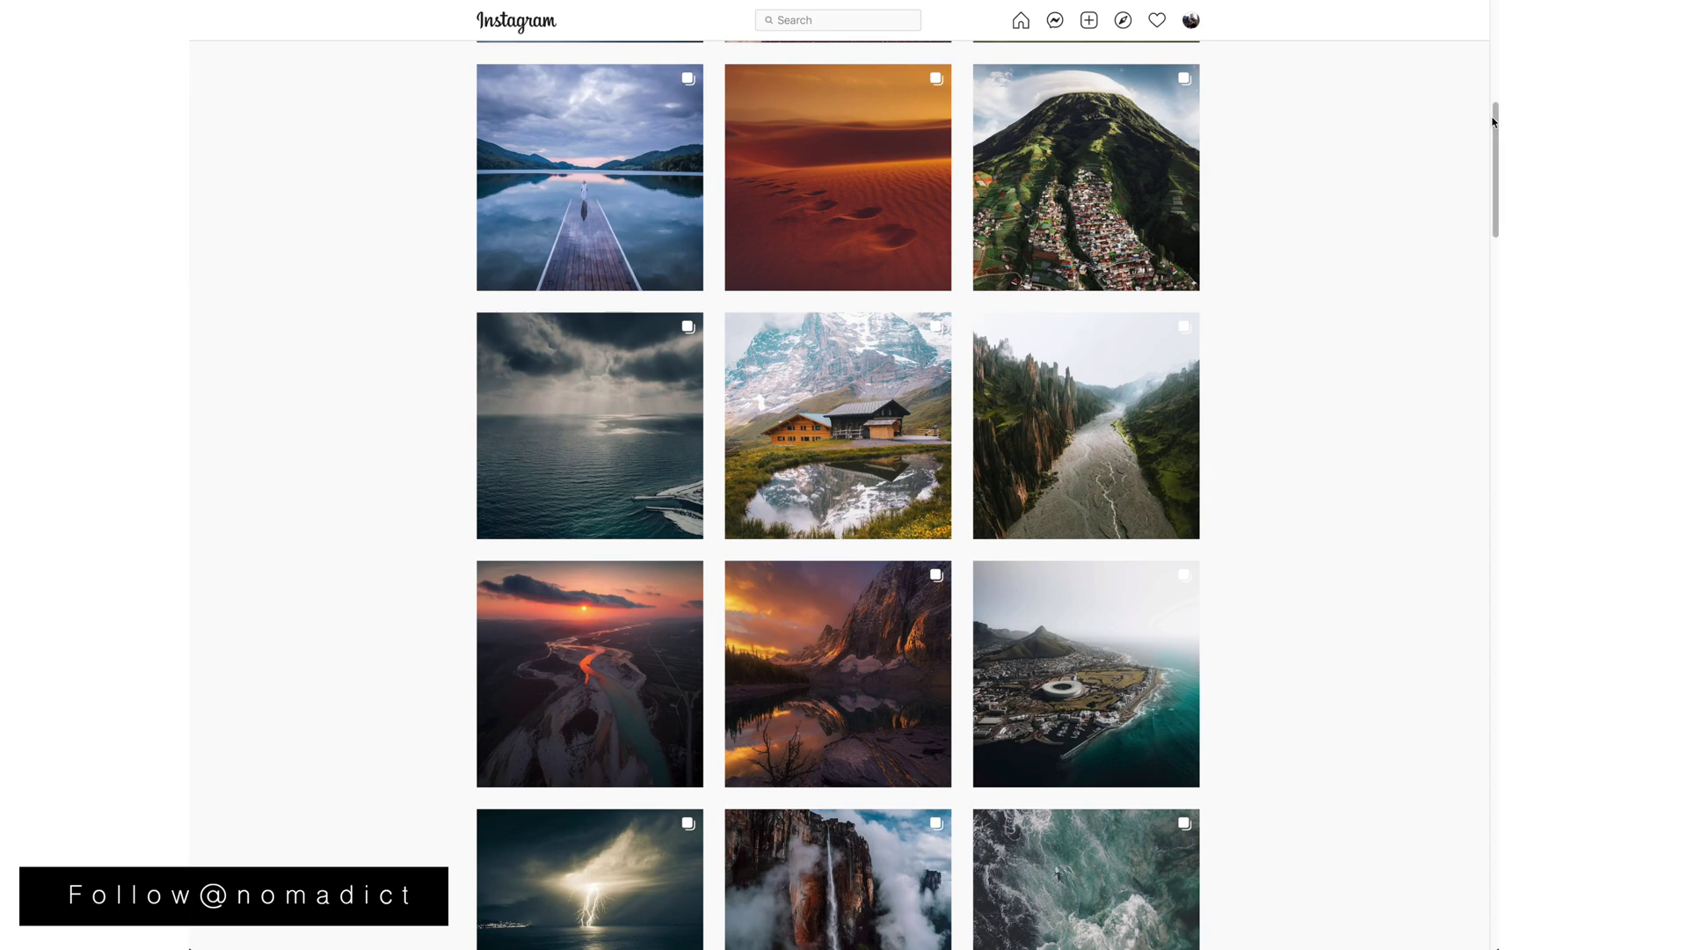
left_click_drag(1496, 112, 1496, 248)
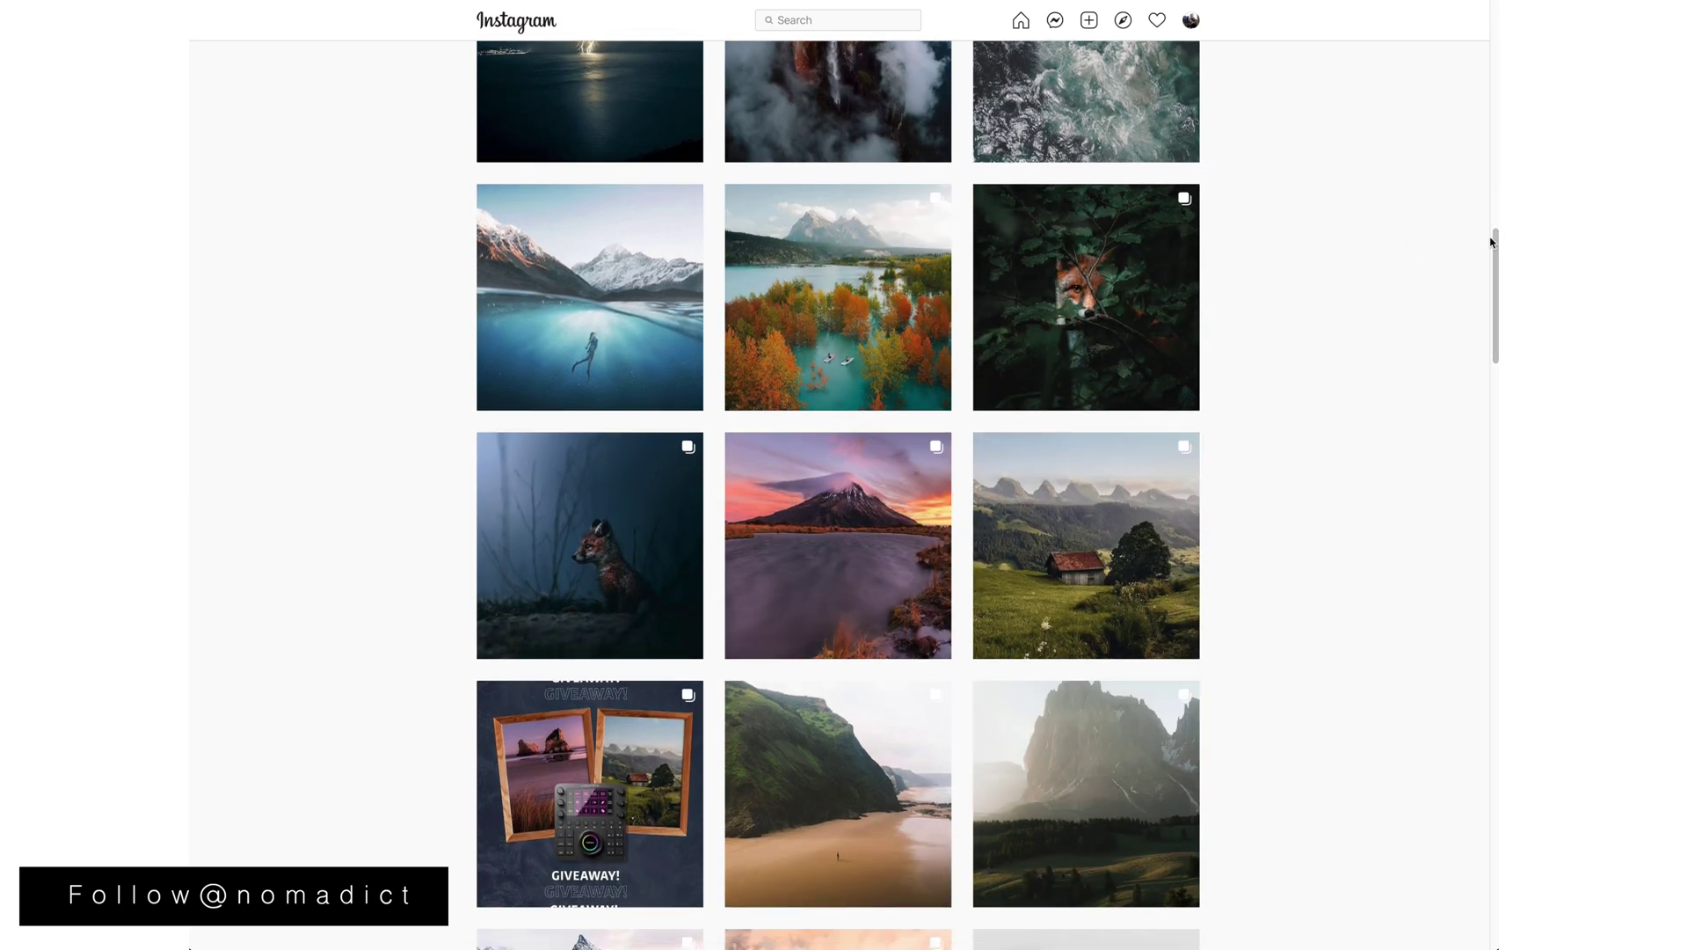
left_click_drag(1492, 242, 1492, 128)
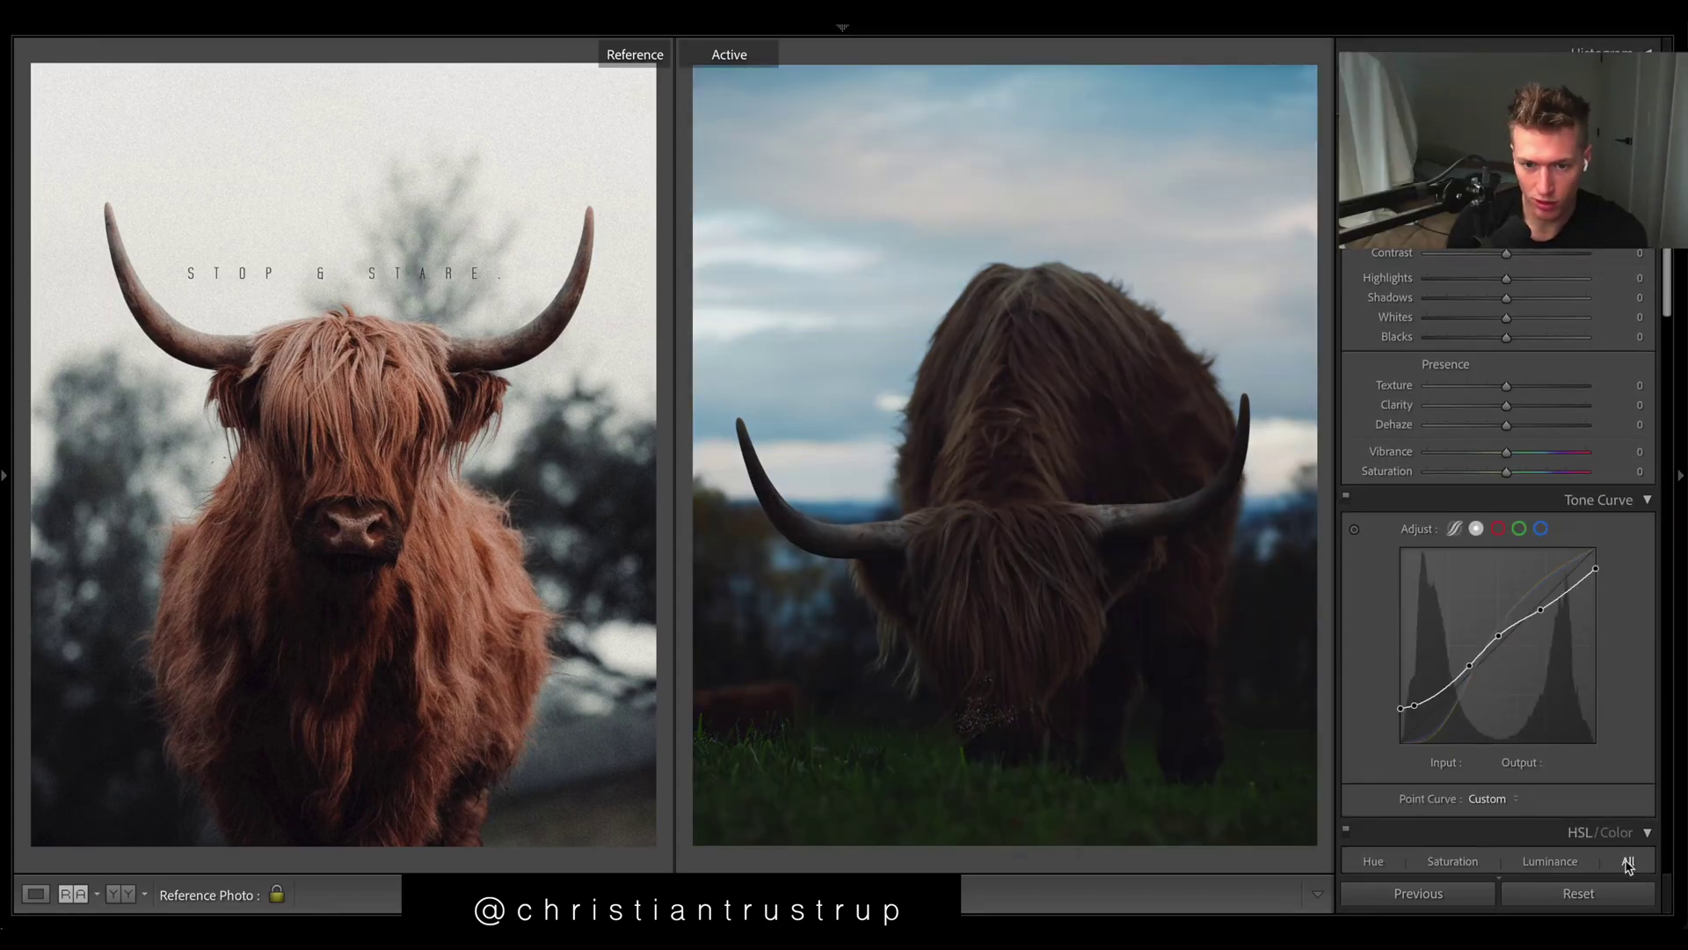
Examine the blue, green and red channel tone curves, ending on the main point curve
left_click(1541, 528)
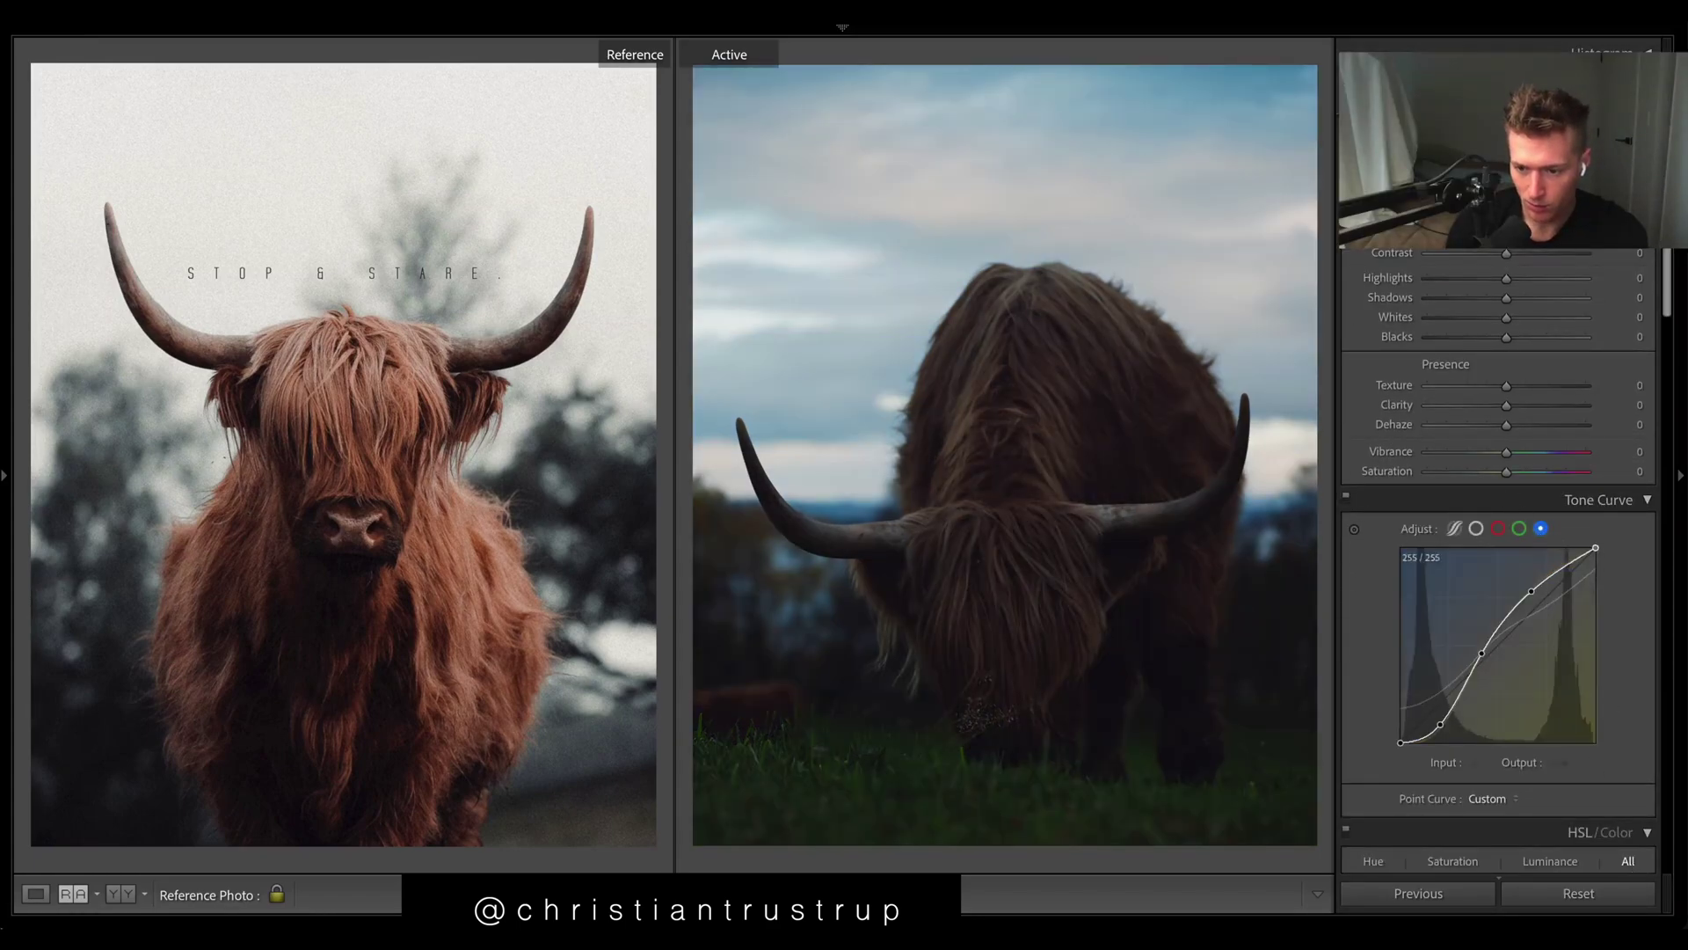
left_click(1519, 528)
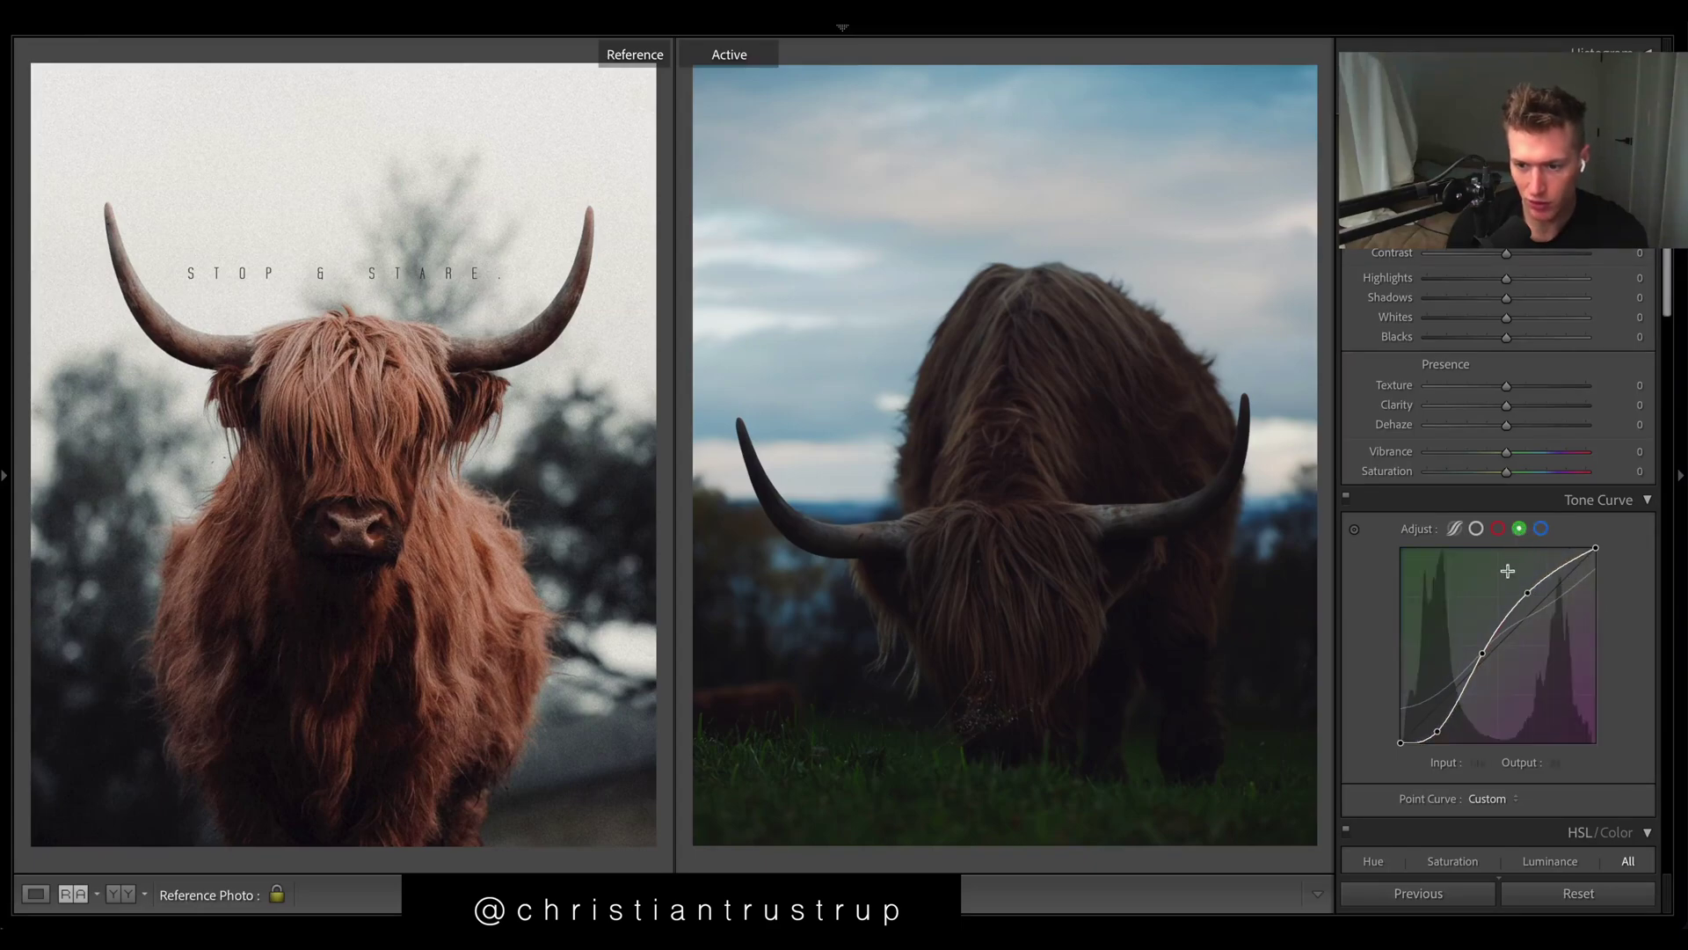
left_click(1498, 528)
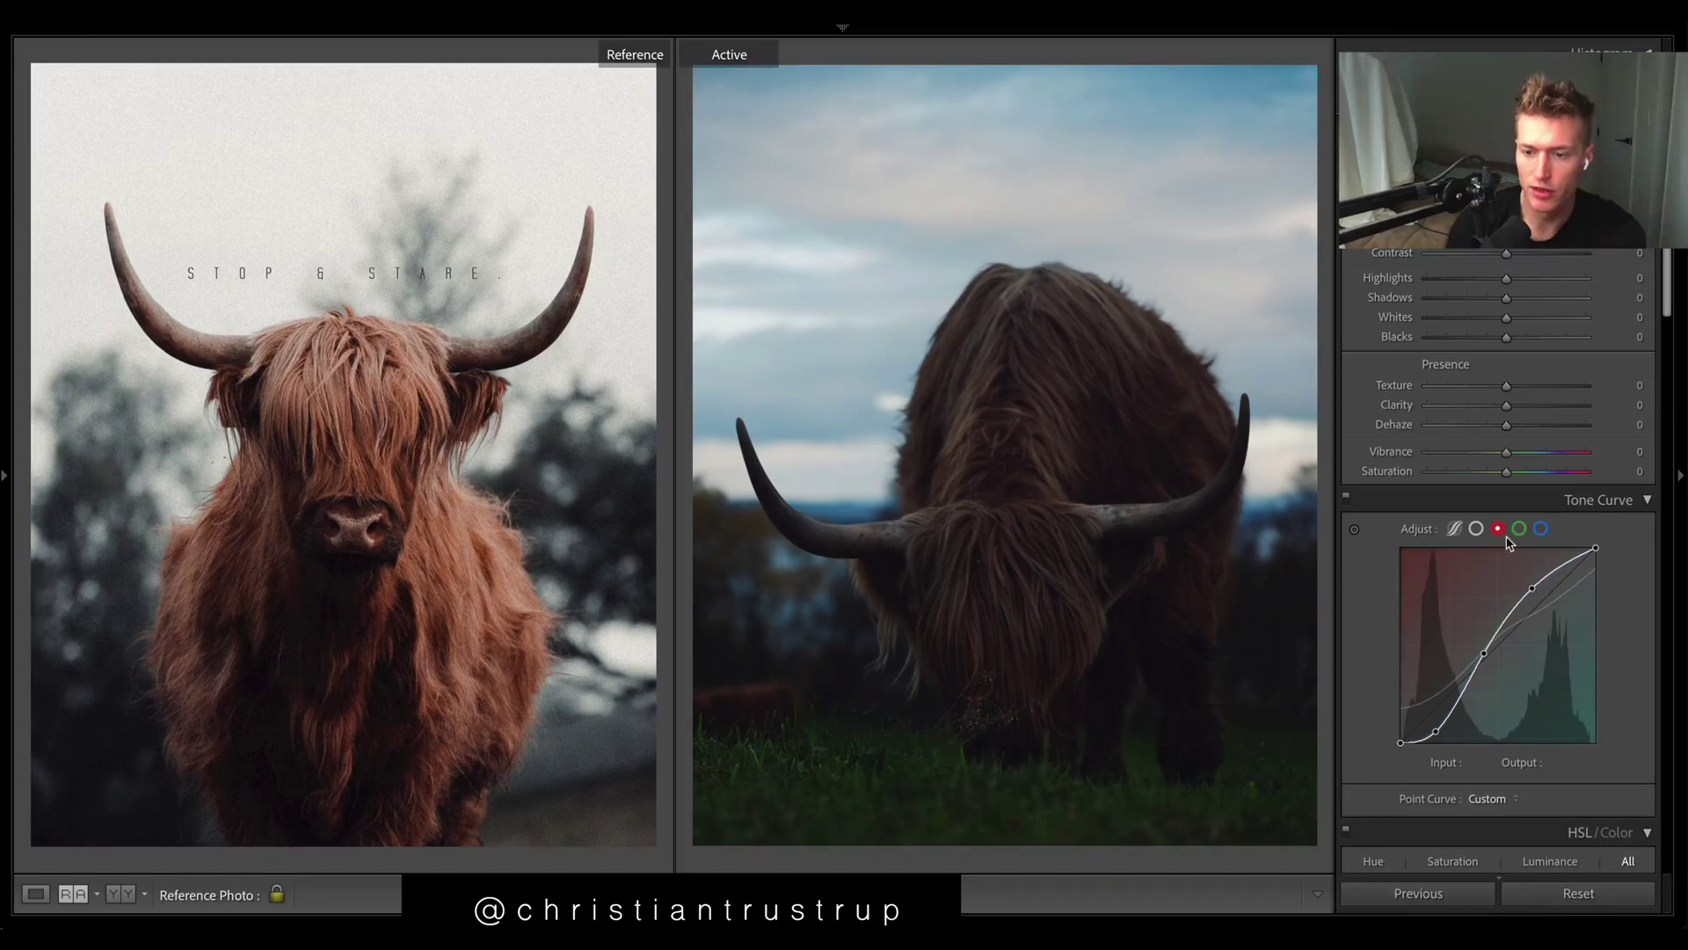
left_click(1518, 529)
left_click(1541, 529)
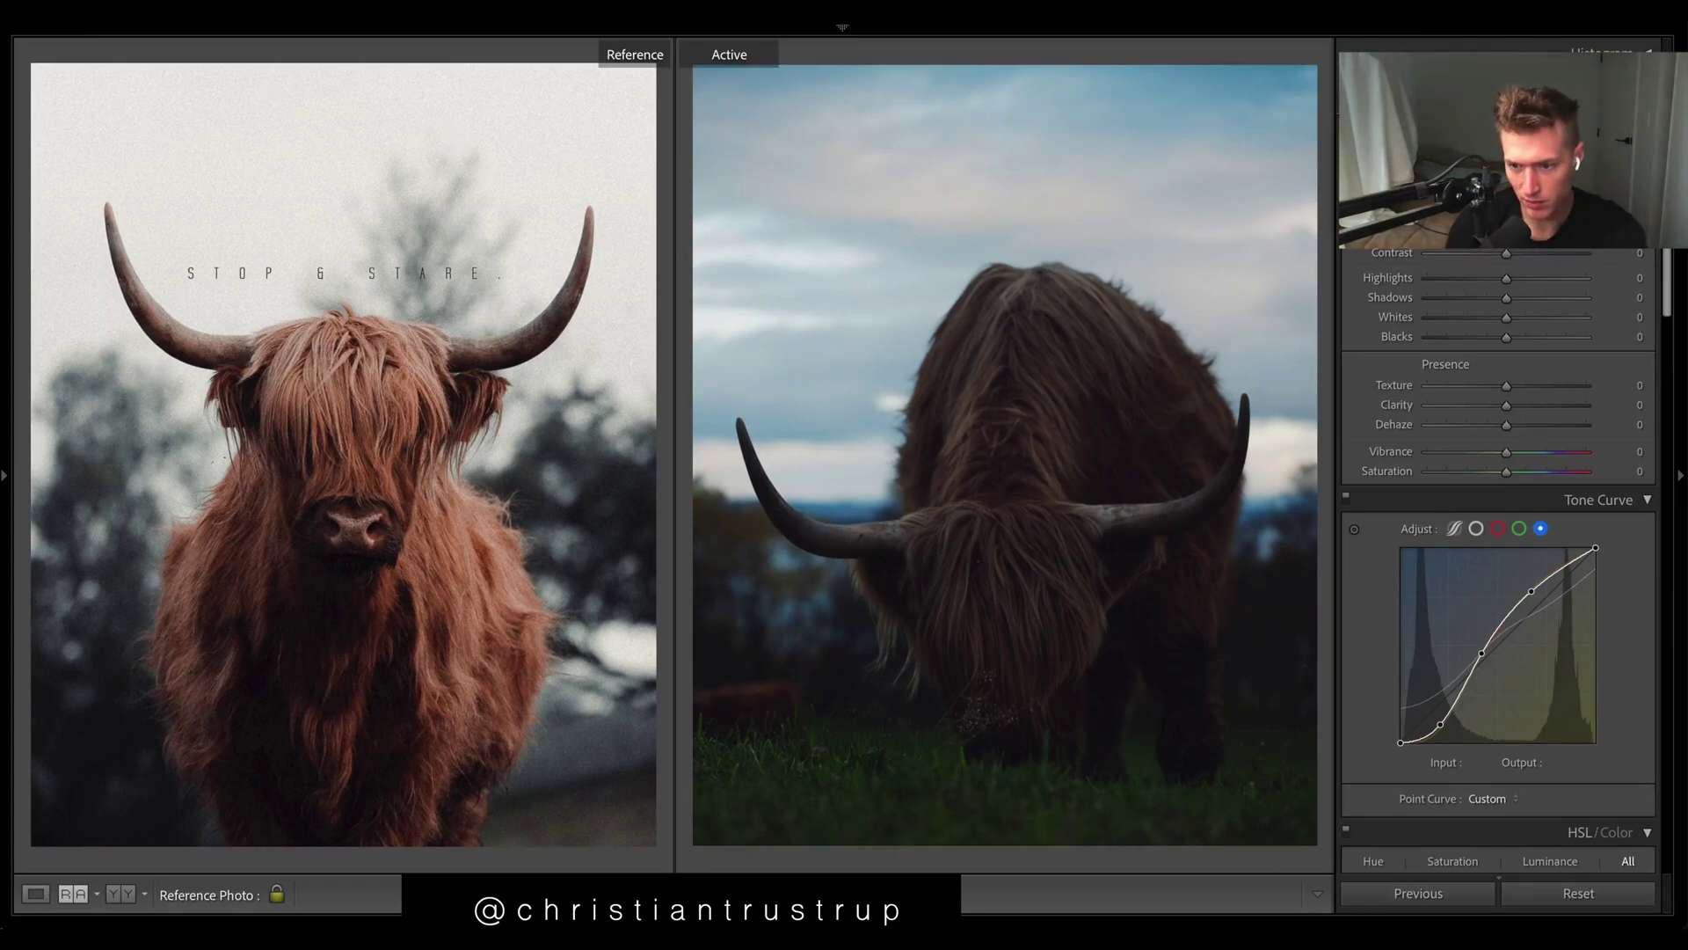
left_click(1519, 528)
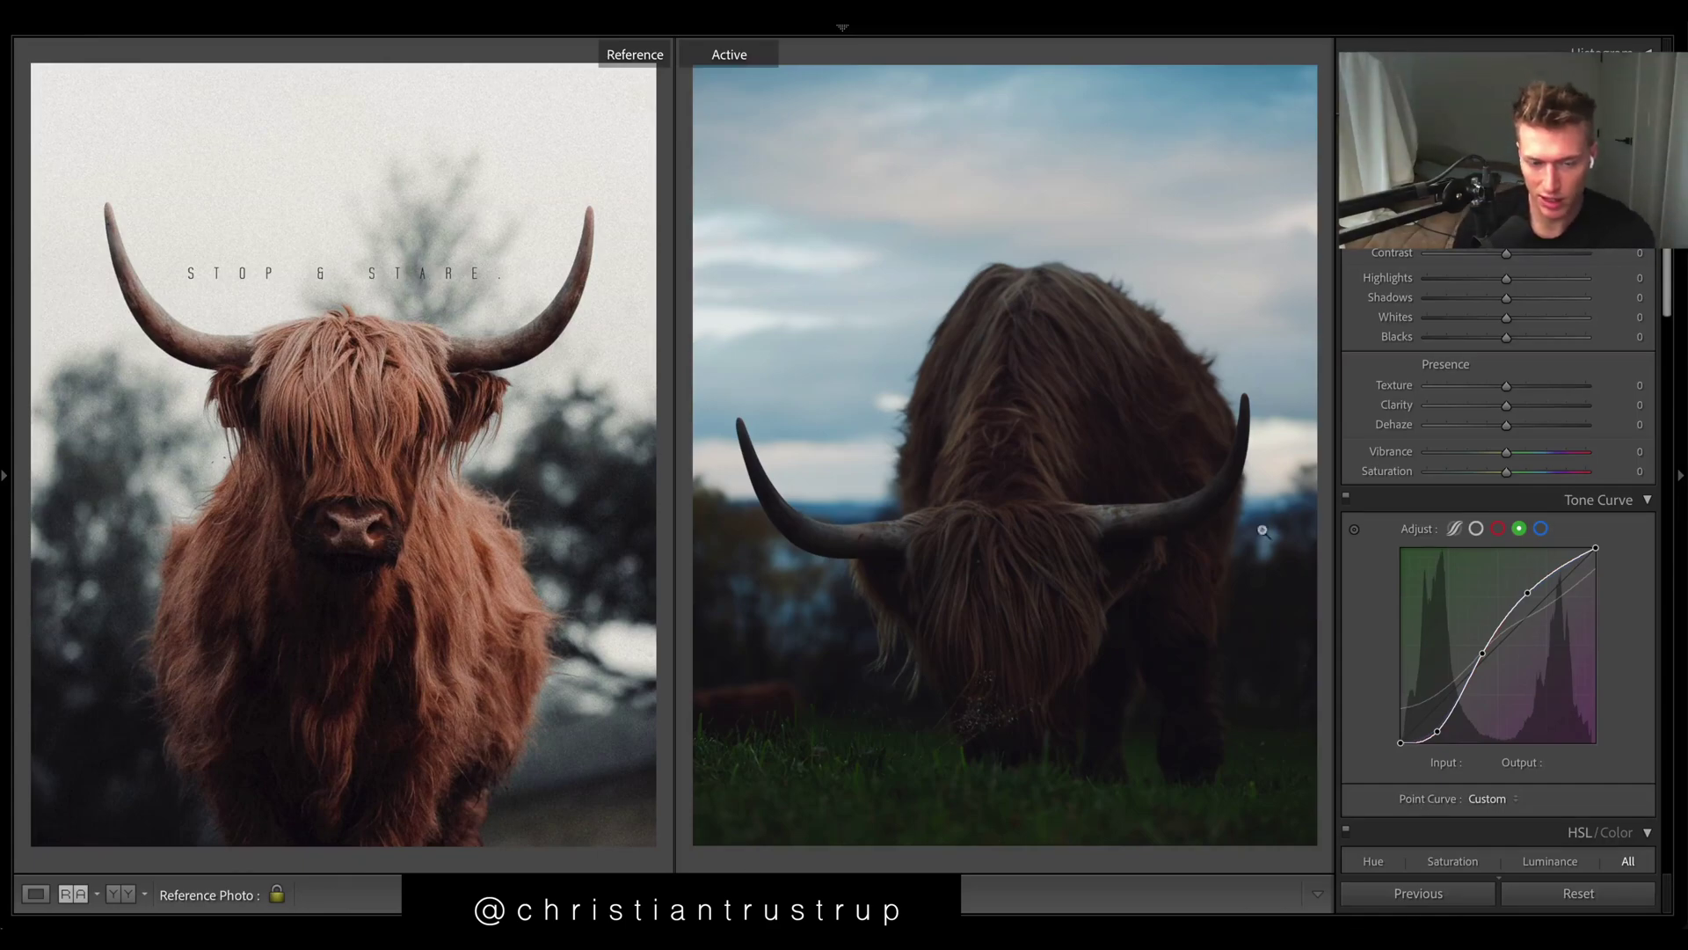
left_click(1498, 528)
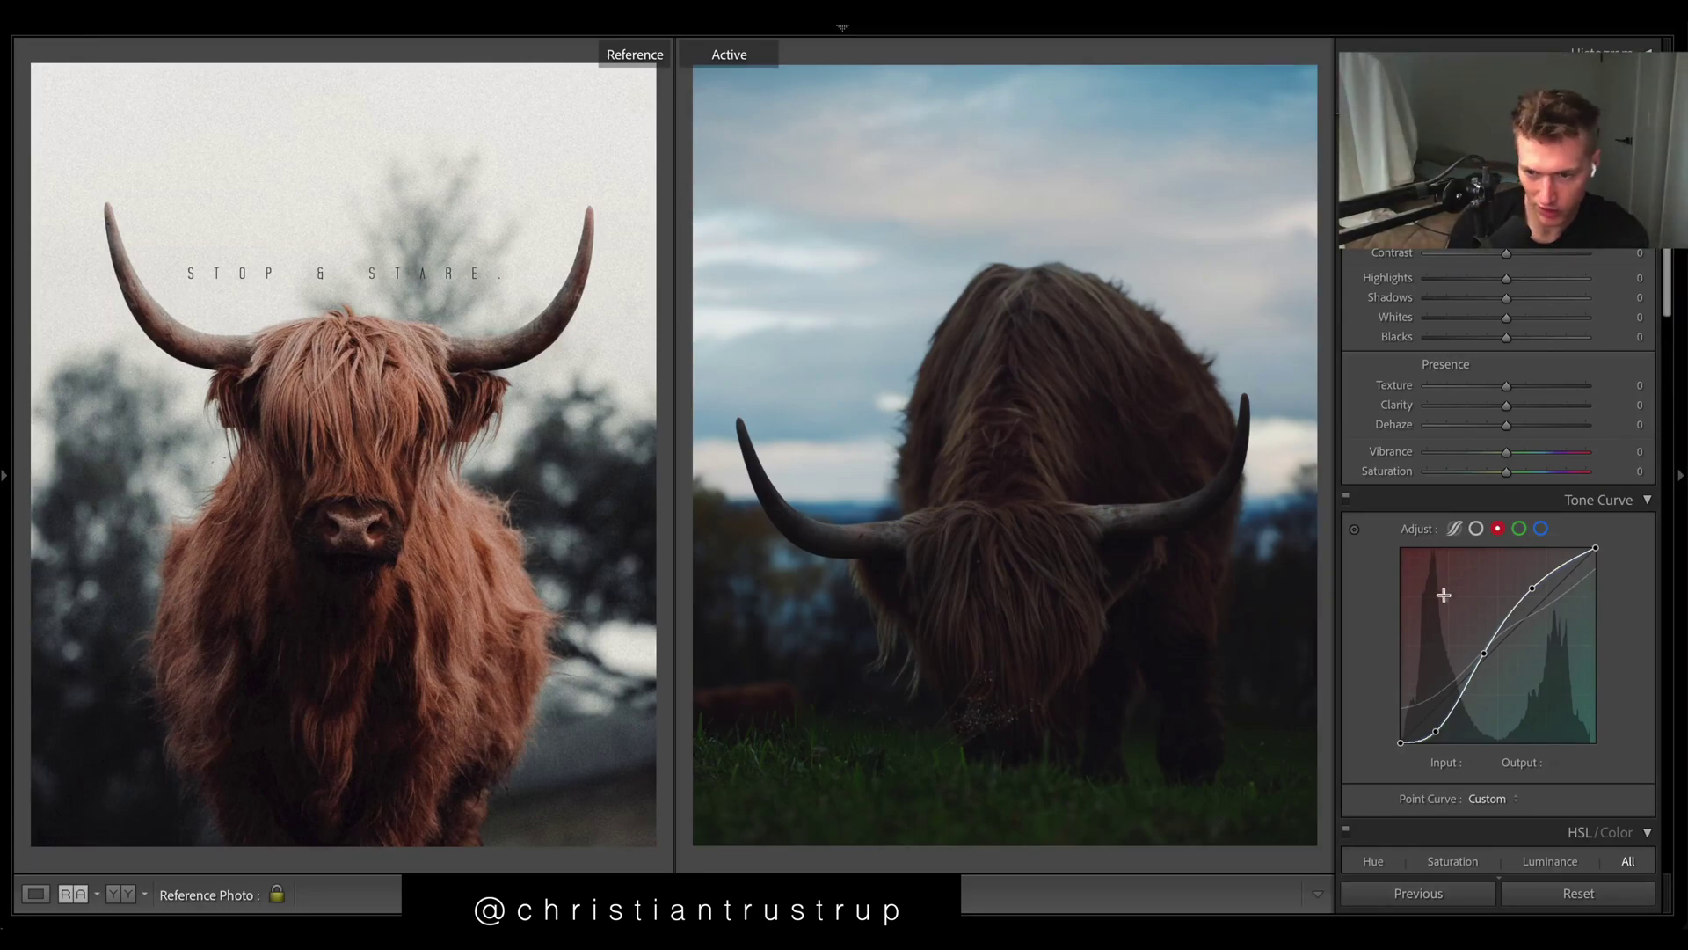
left_click(1477, 527)
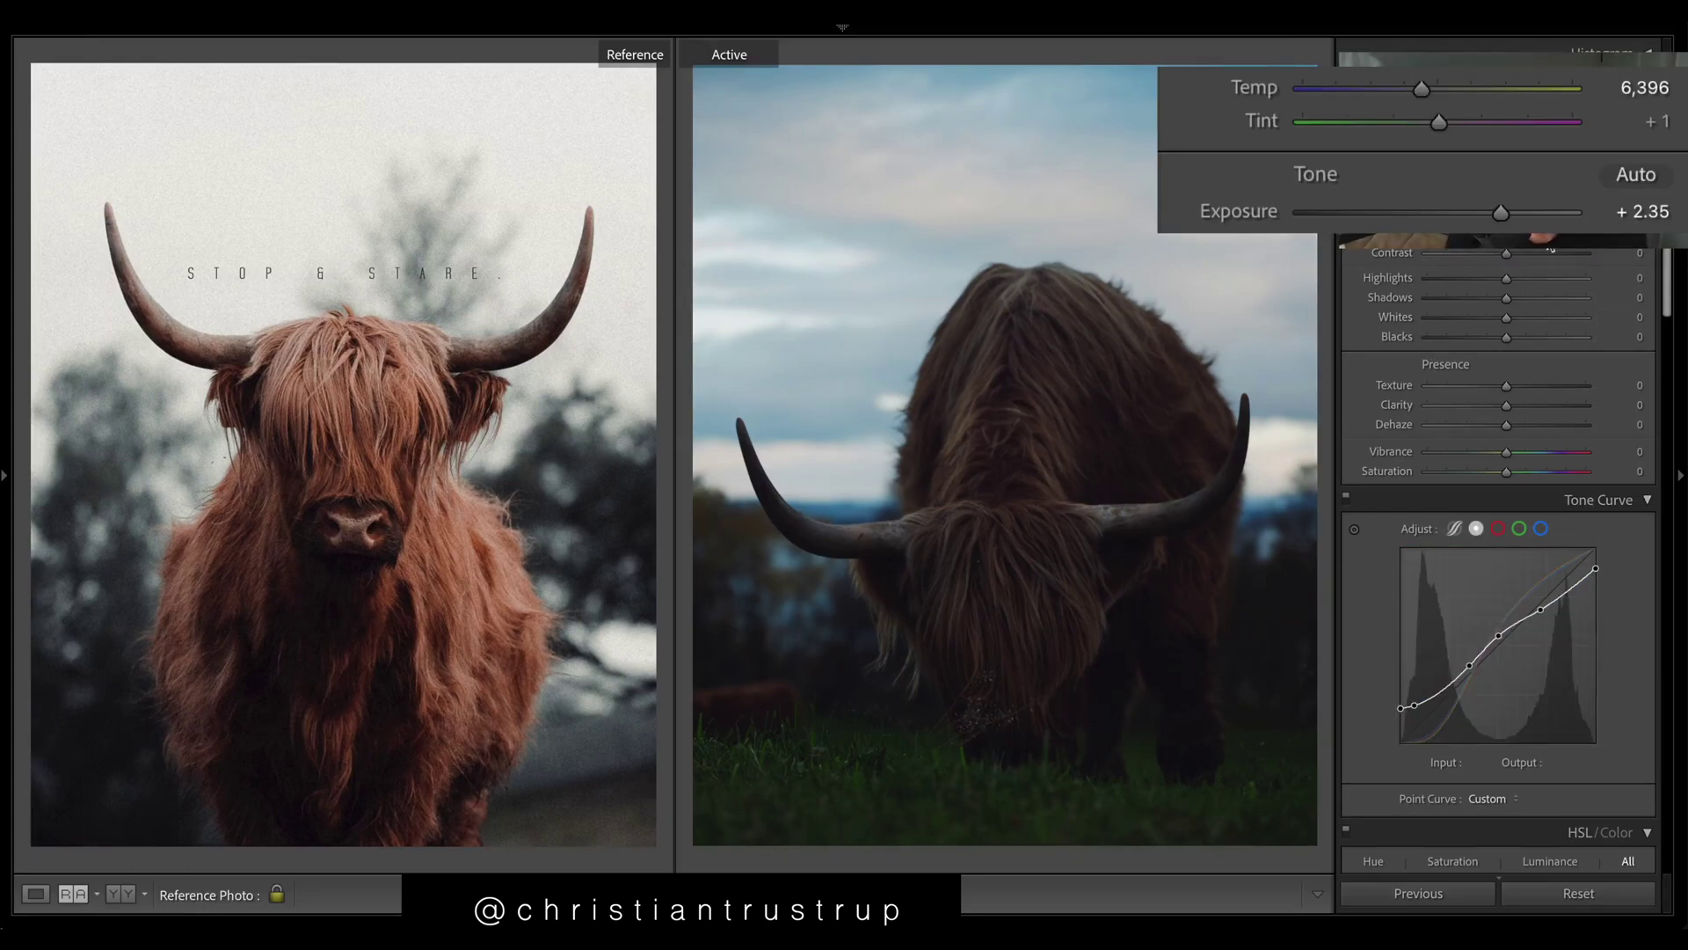
Set the contrast to +34 and compare the active photo with the tone curve off and on
mouse_move(1550, 252)
left_mouse_down()
mouse_move(1566, 254)
mouse_move(1535, 256)
left_mouse_up()
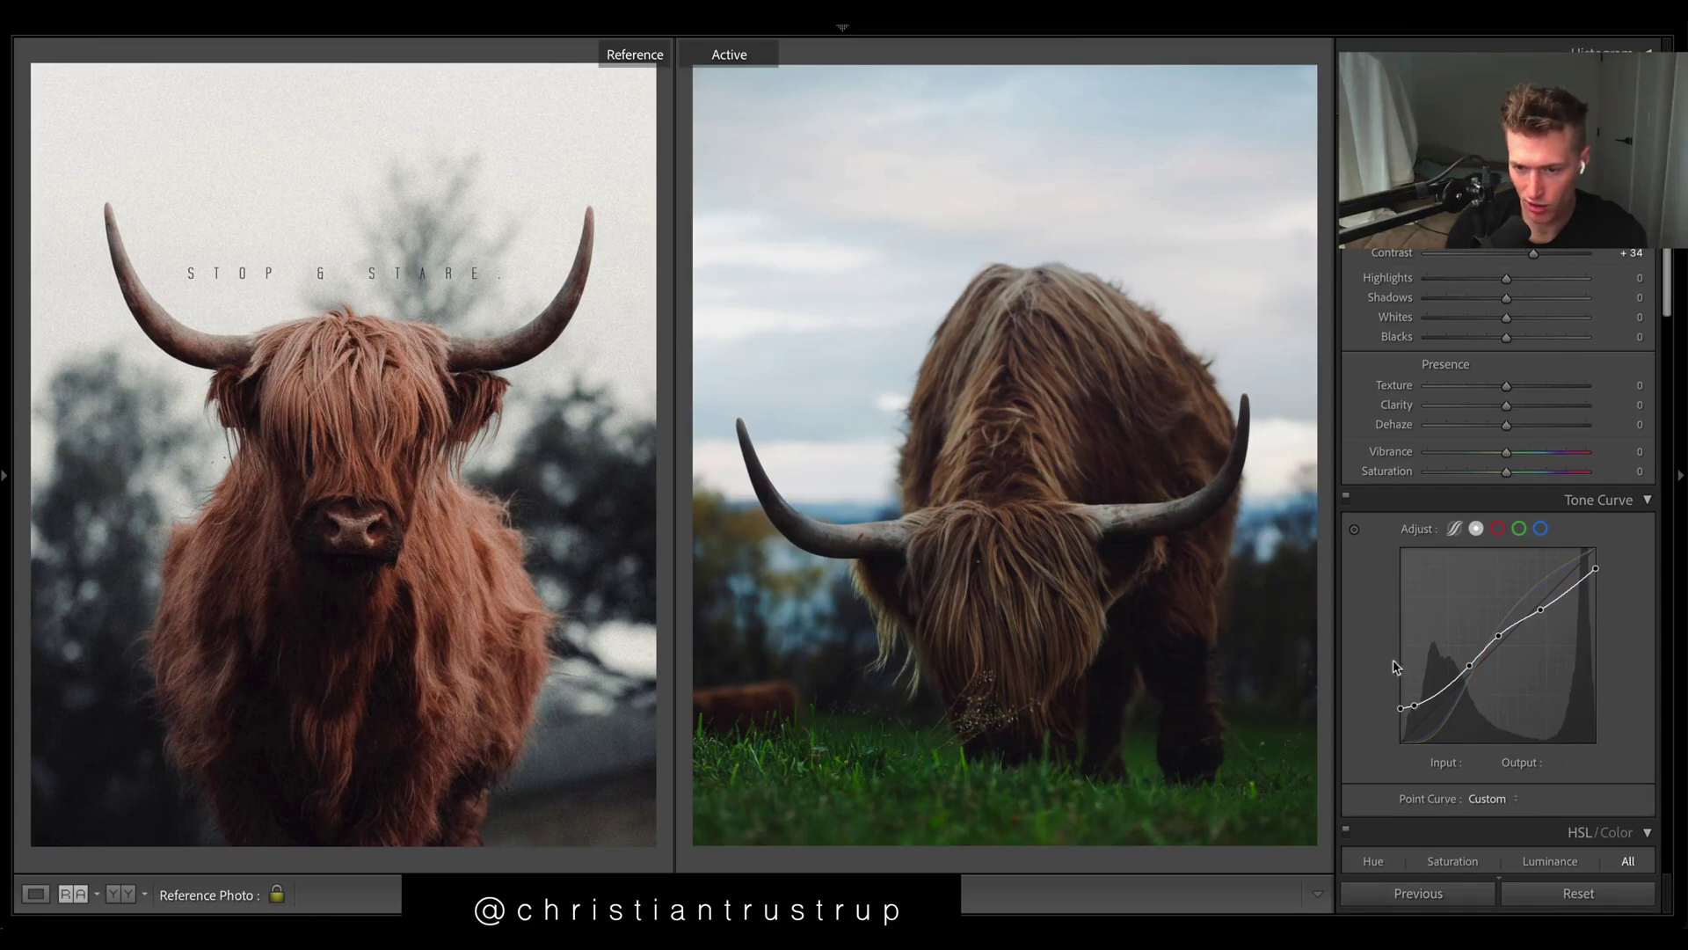
left_click(1345, 499)
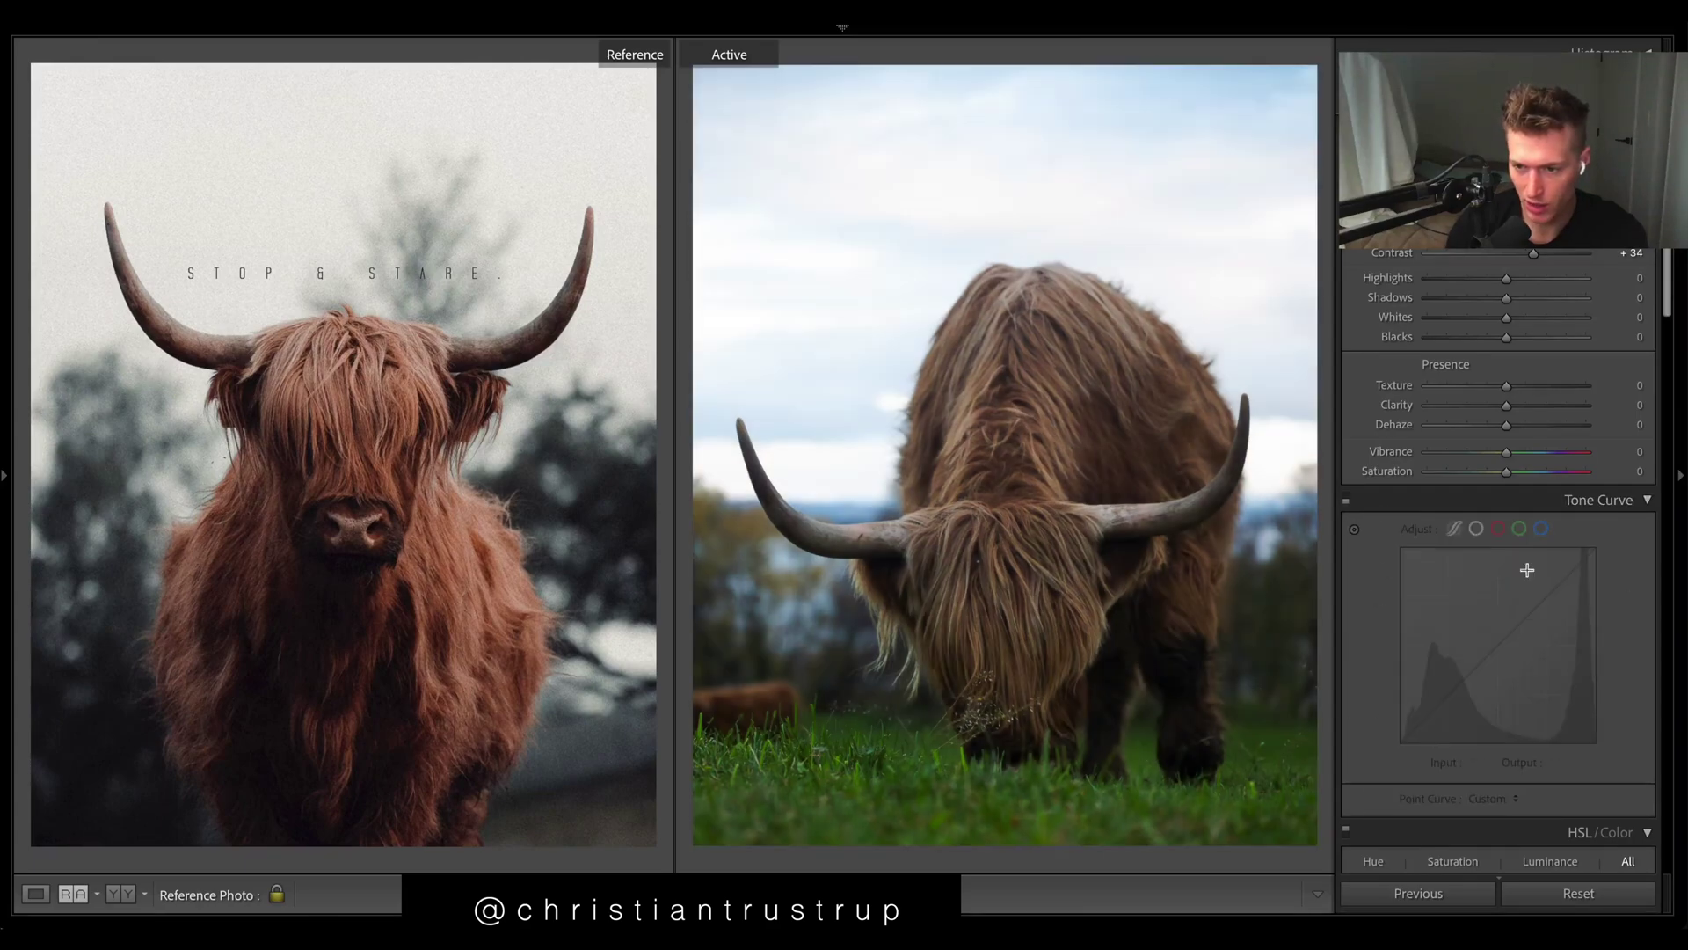
left_click(1346, 499)
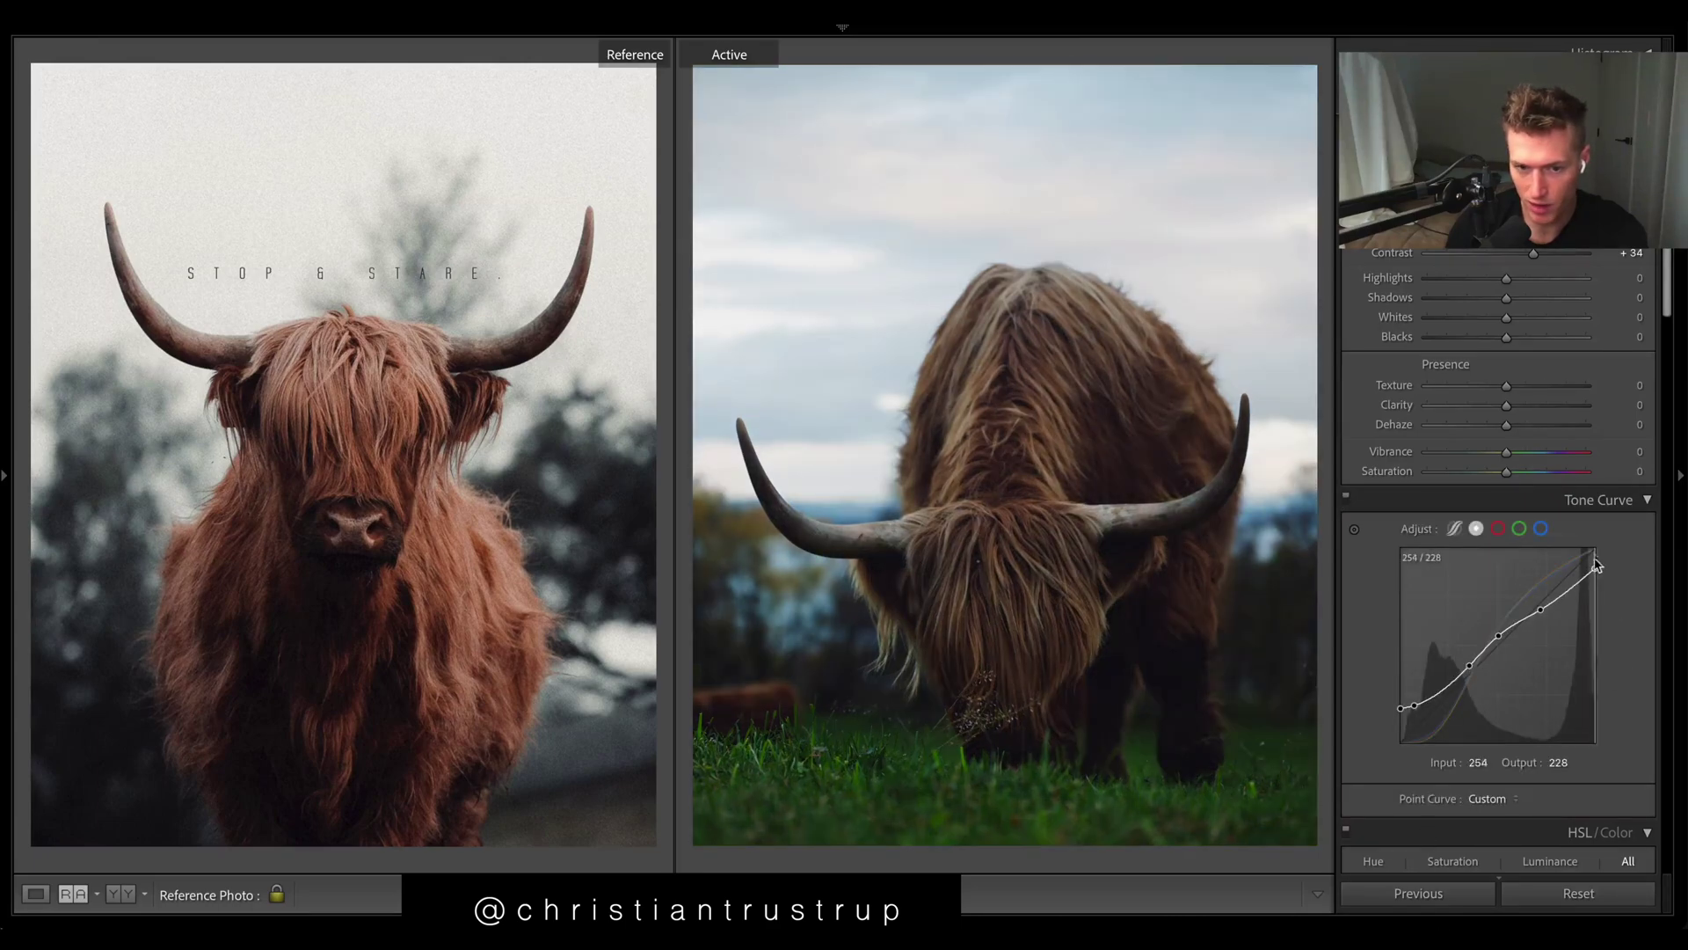
Try lowering the white end point of the main point curve, and undo the change
left_click_drag(1595, 569, 1596, 594)
key("ctrl+z")
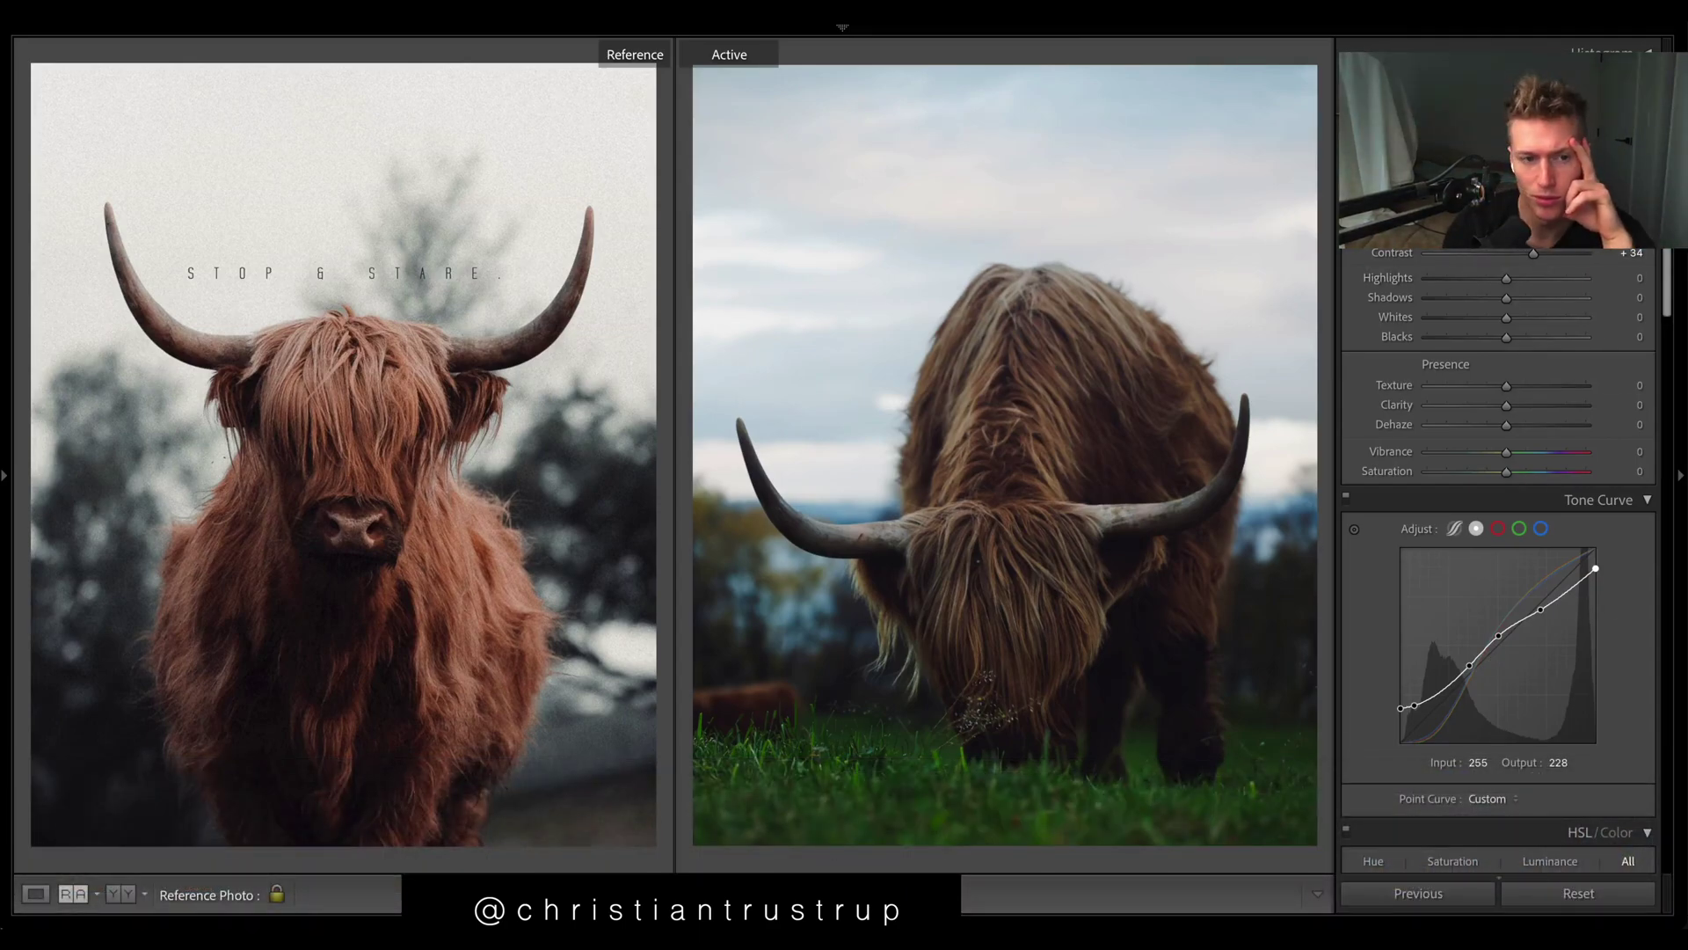
Balance the active photo's tones with Contrast +30, Highlights −56, Shadows −41, Whites −25 and Blacks −62
left_click(1455, 278)
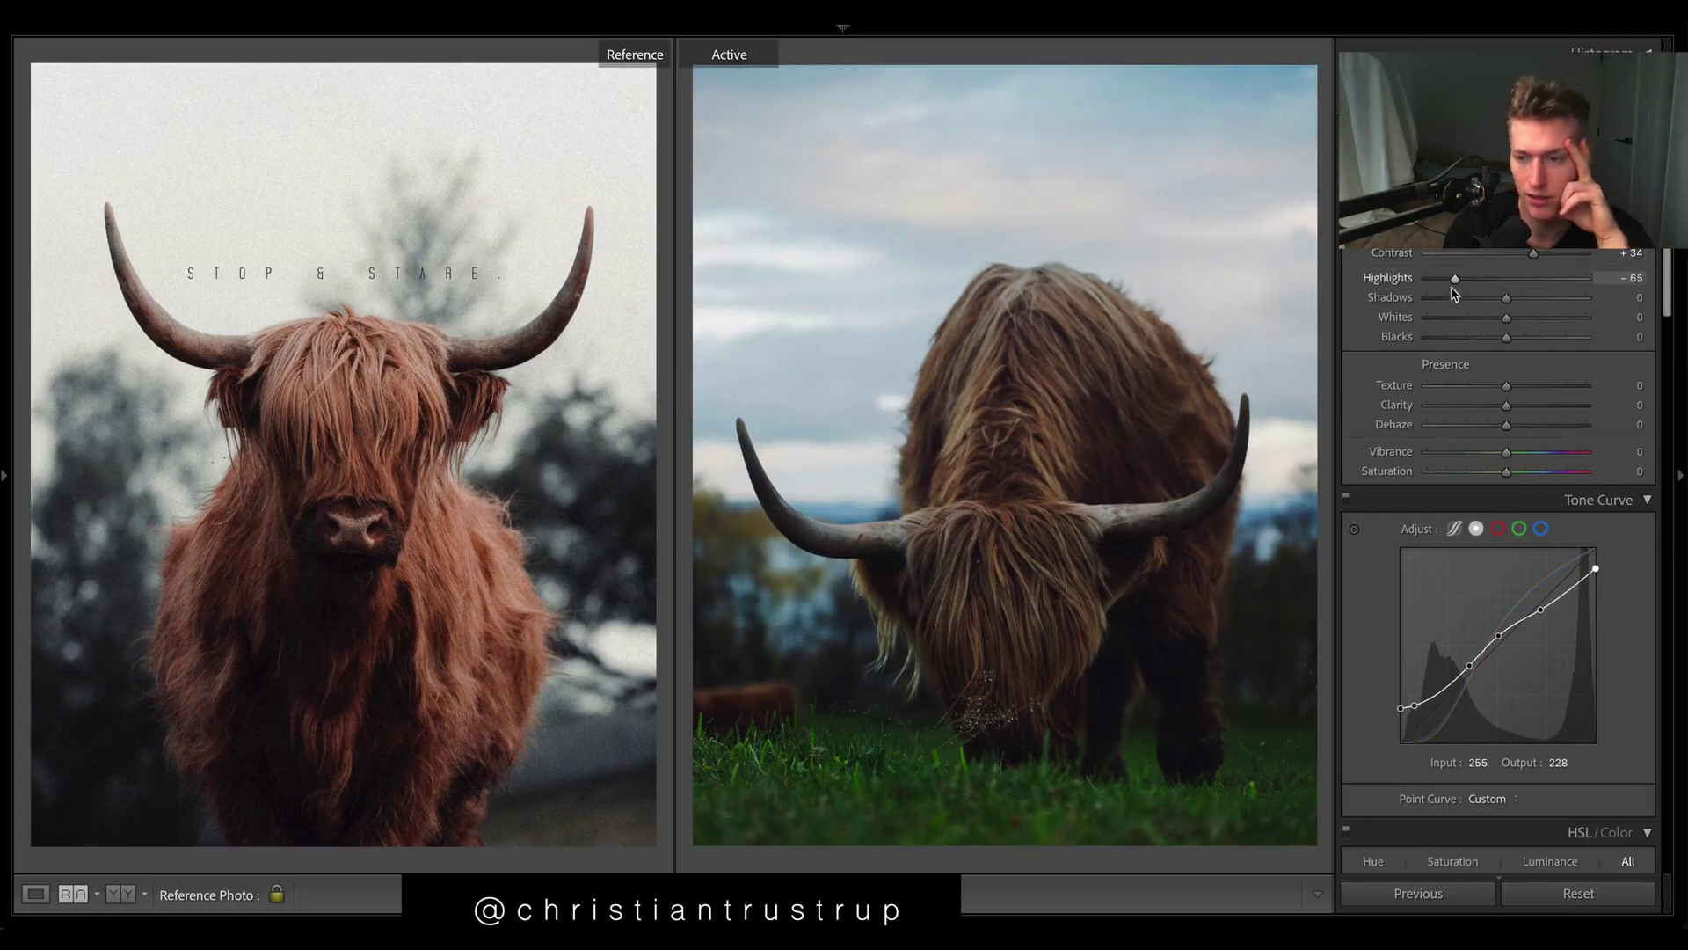
left_click_drag(1452, 295, 1481, 307)
left_click(1511, 257)
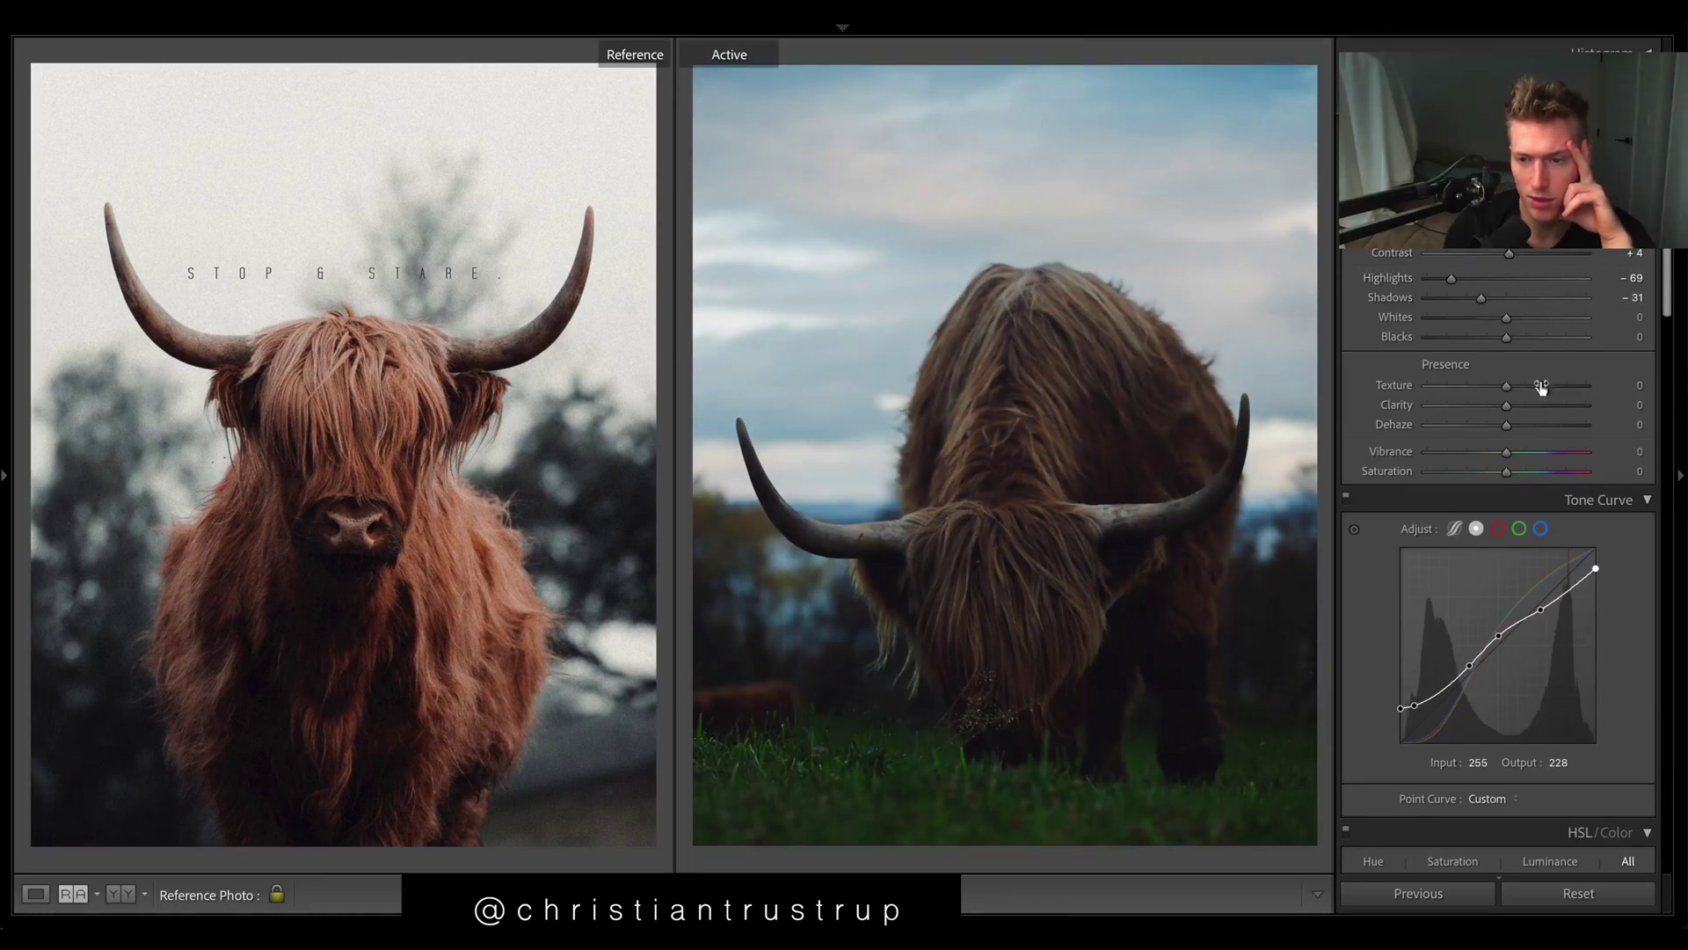
left_click_drag(1506, 337, 1461, 339)
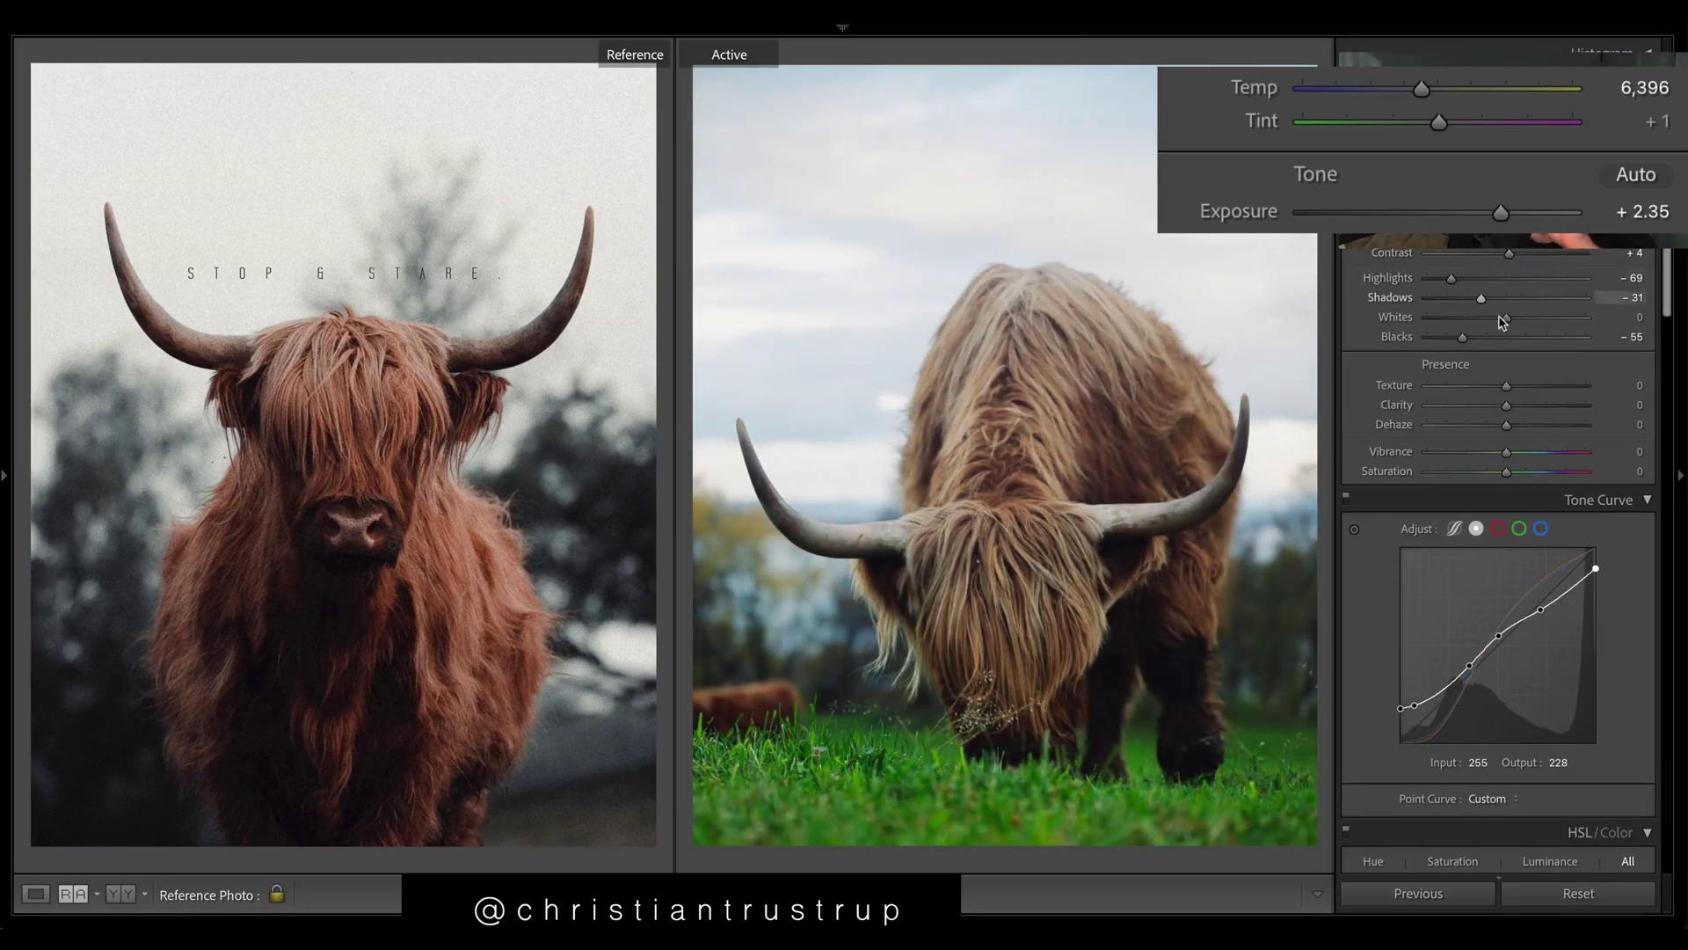
left_click_drag(1506, 317, 1472, 323)
left_click_drag(1462, 323, 1459, 299)
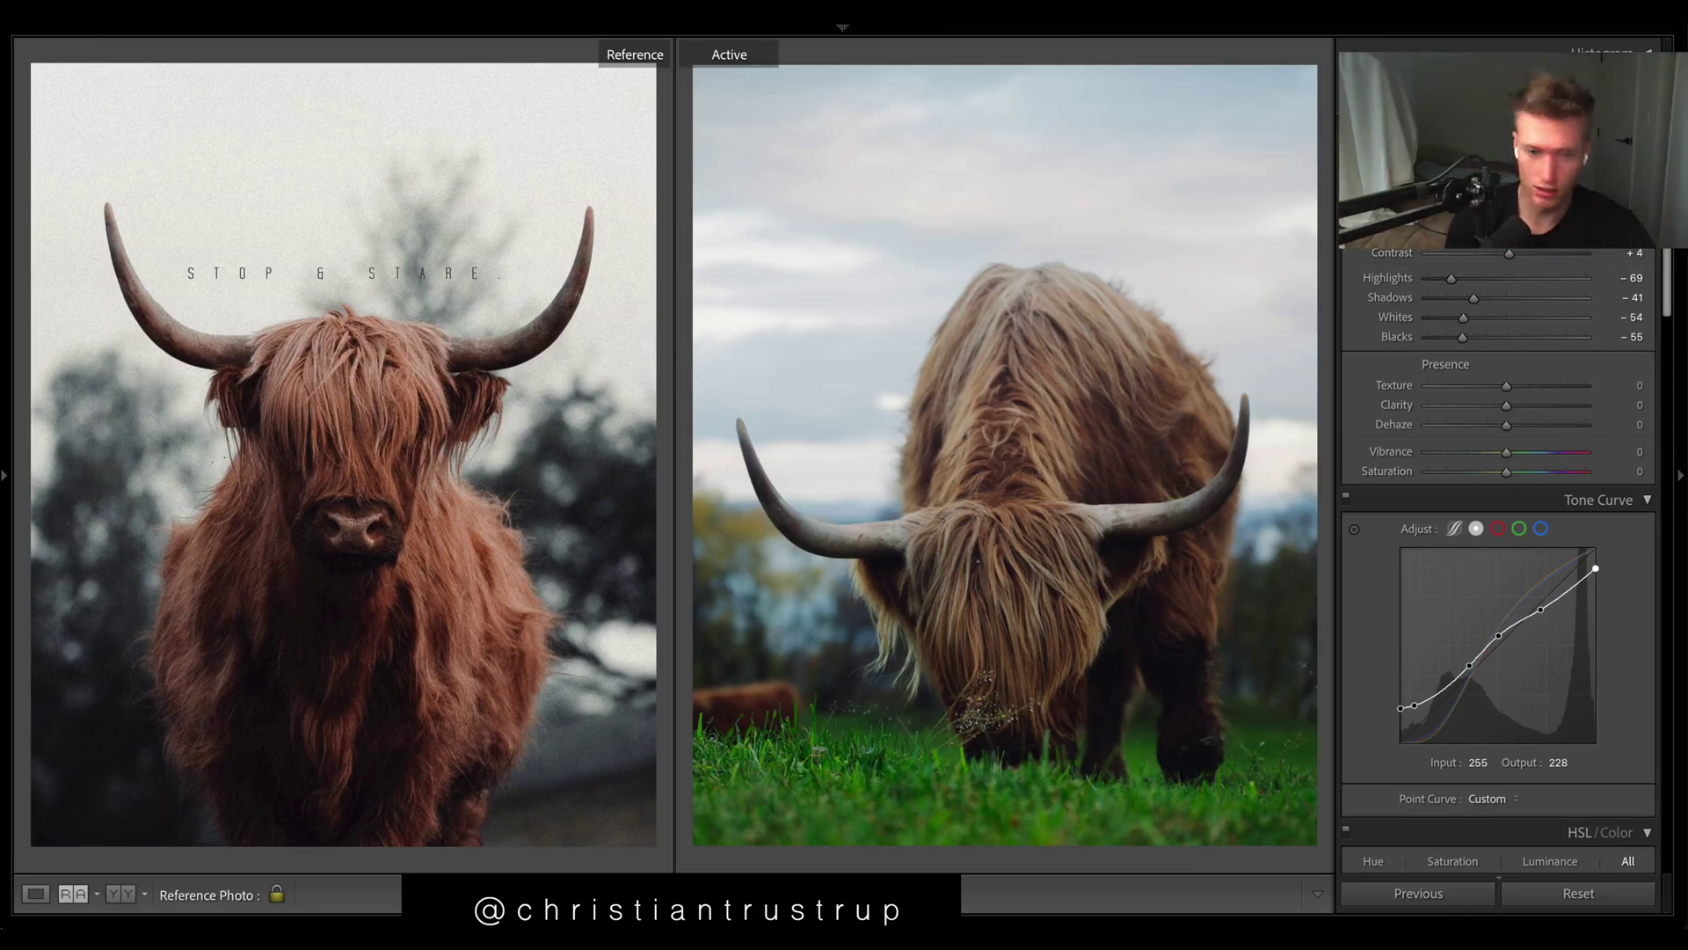
left_click_drag(1462, 336, 1488, 324)
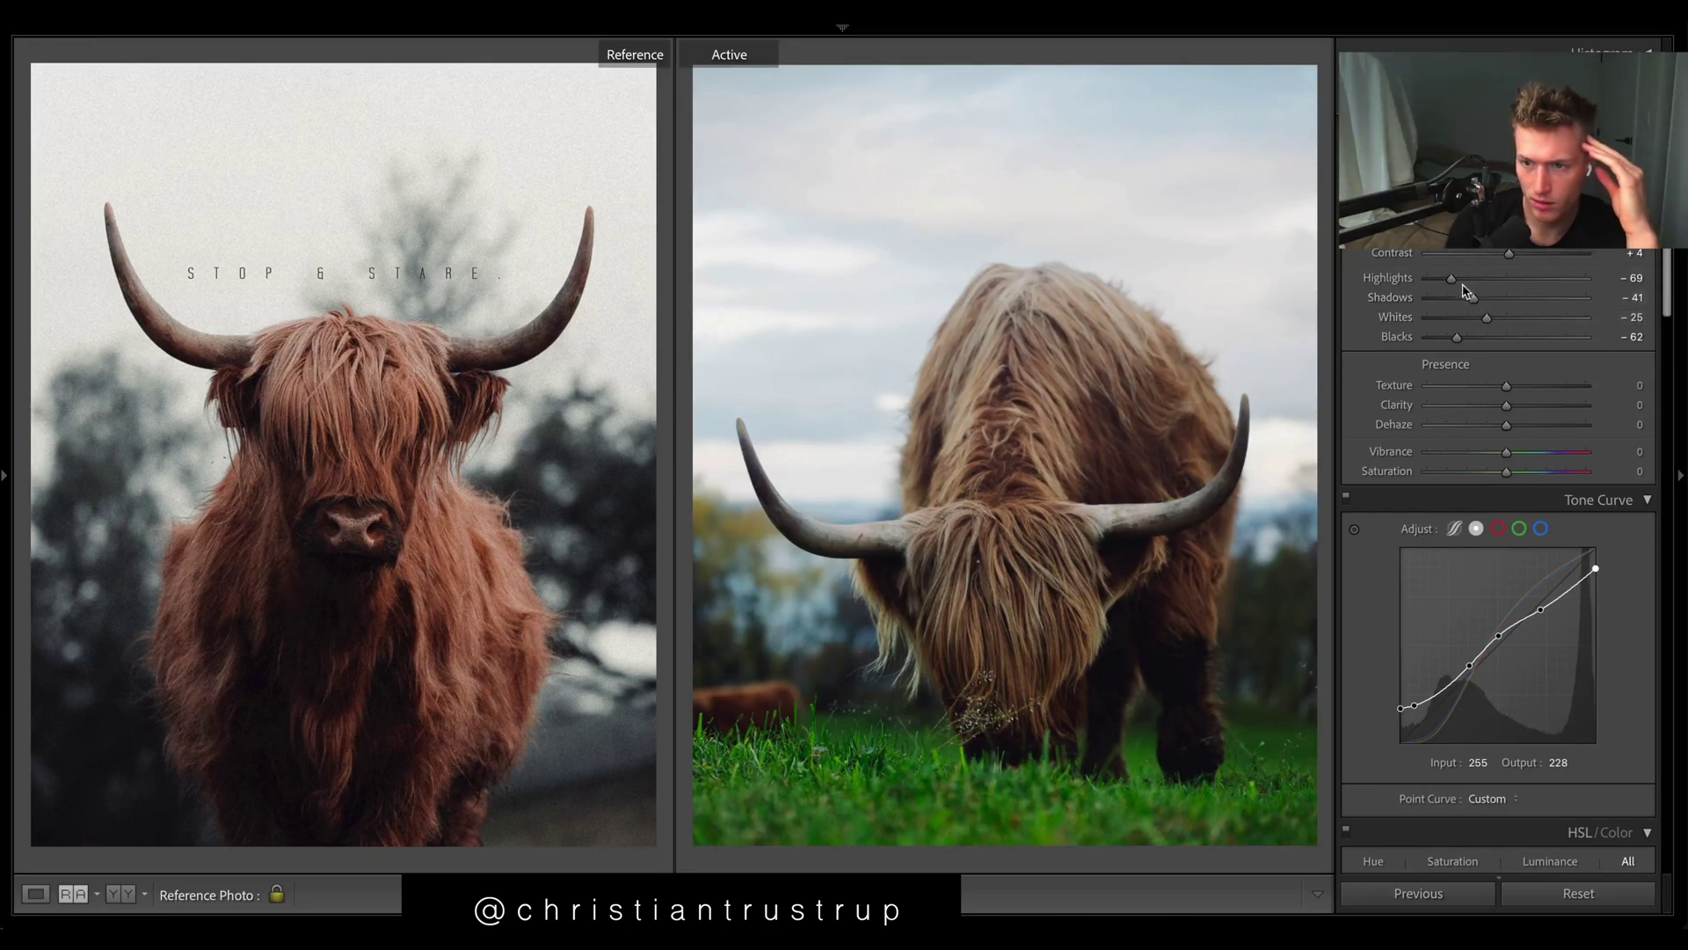
left_click_drag(1453, 280, 1461, 279)
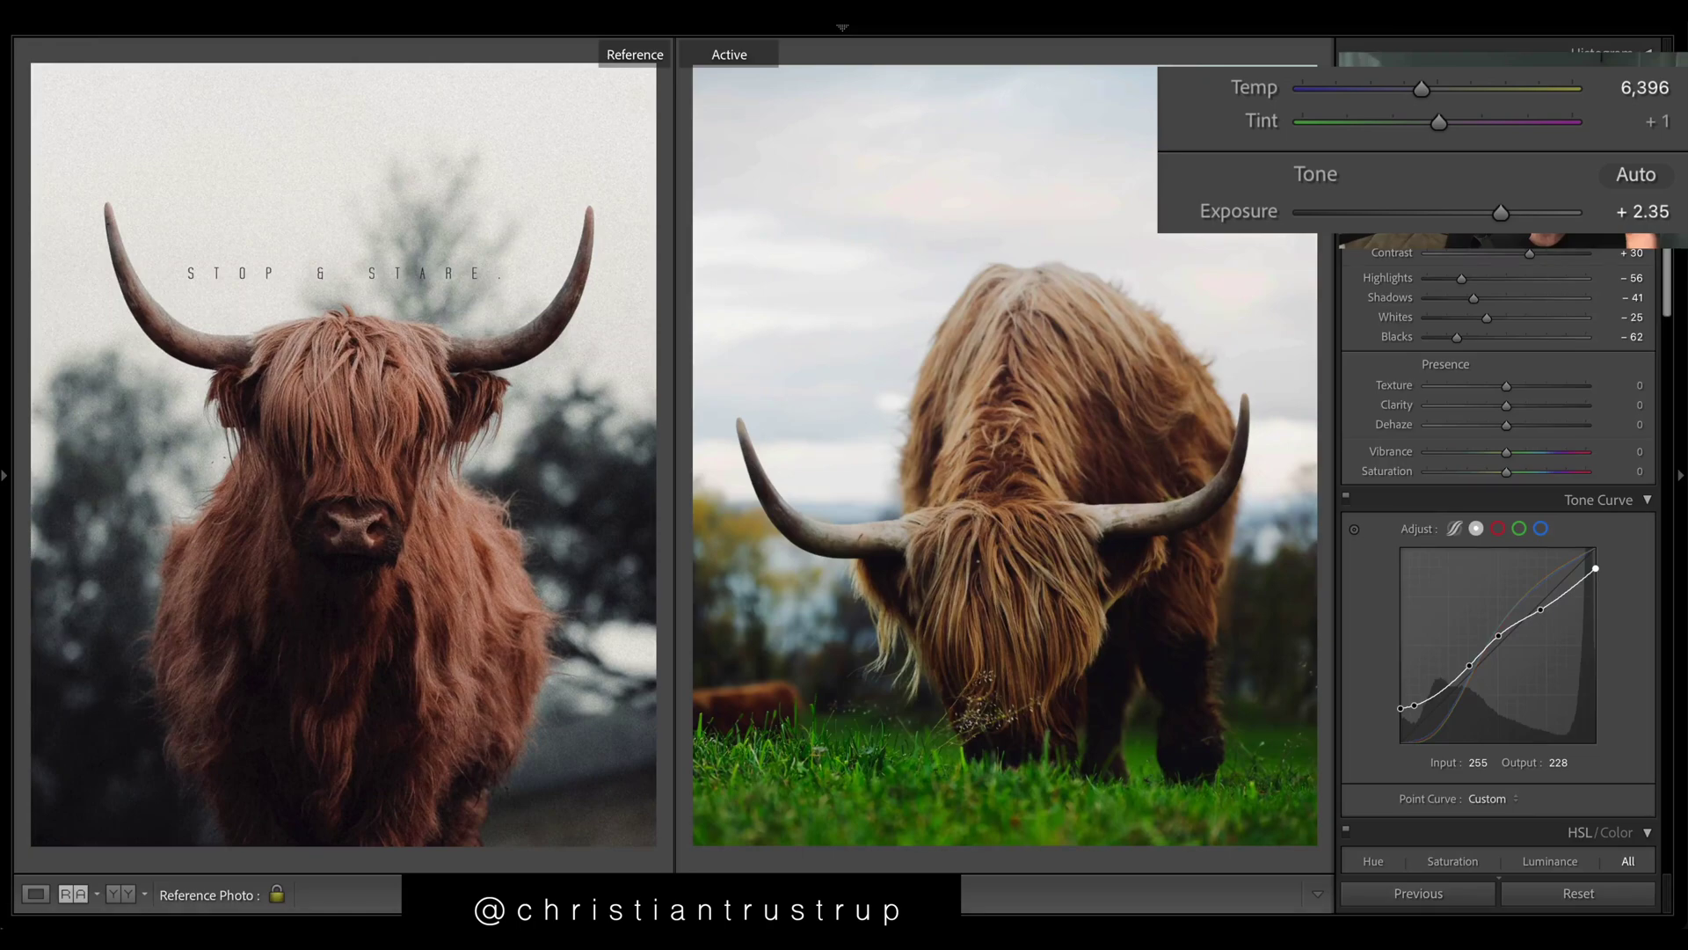
Lower the luminance of the color grading shadows to −32
scroll(1512, 704, "down", 10)
scroll(1513, 703, "up", 5)
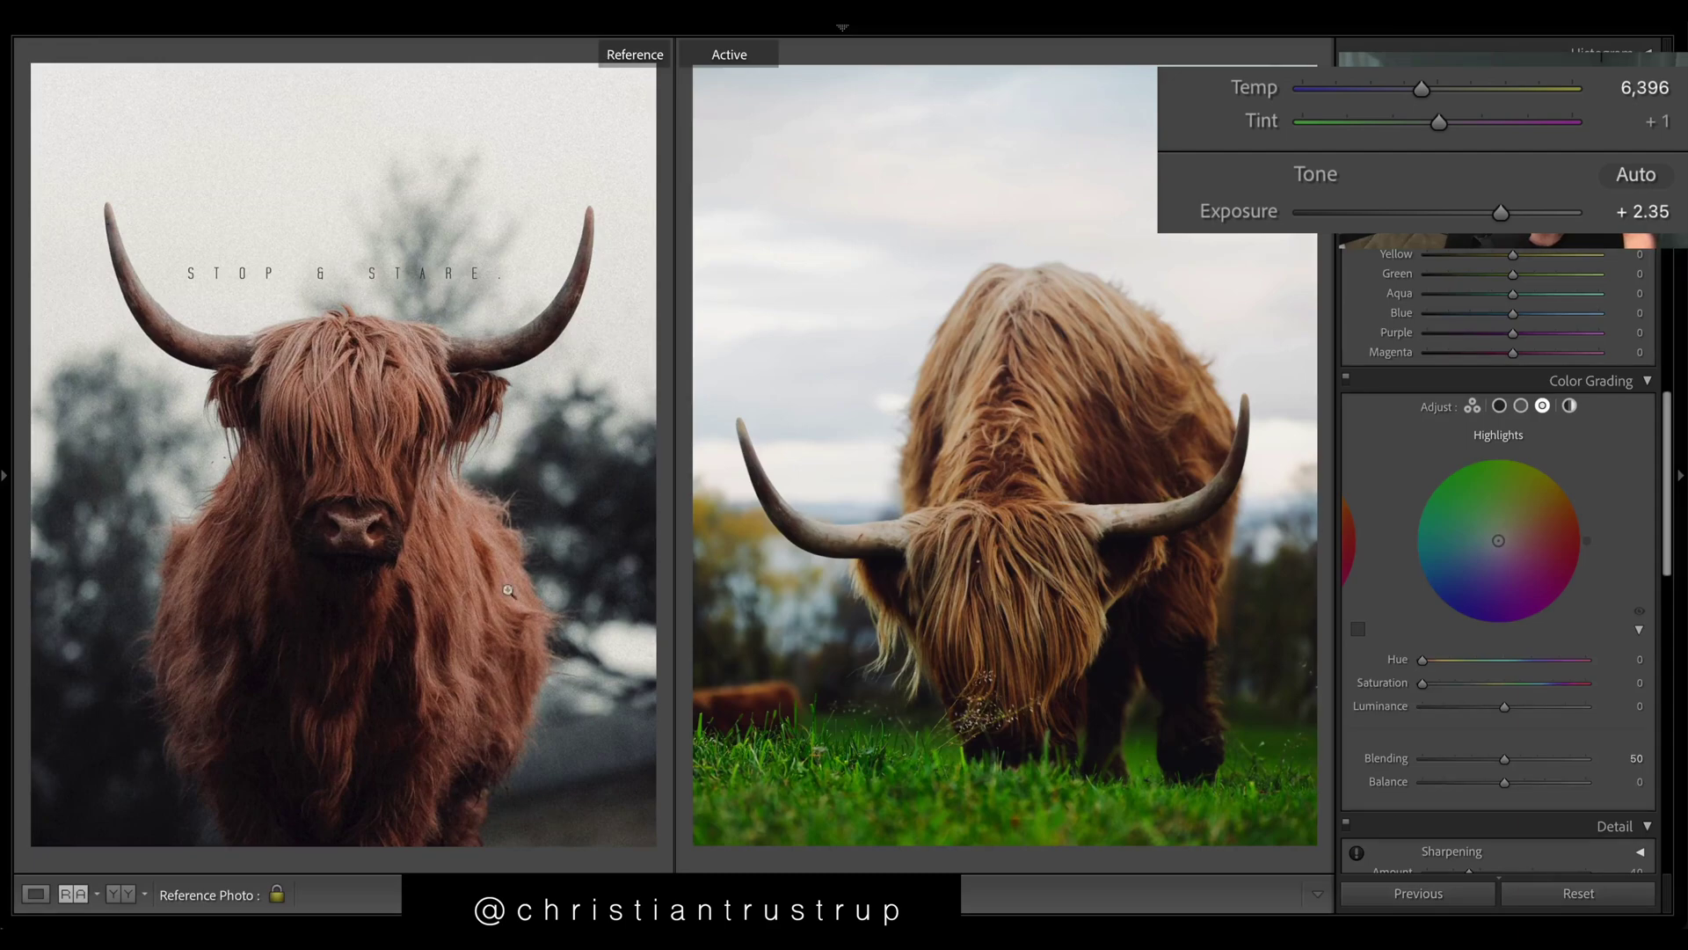
left_click(1498, 406)
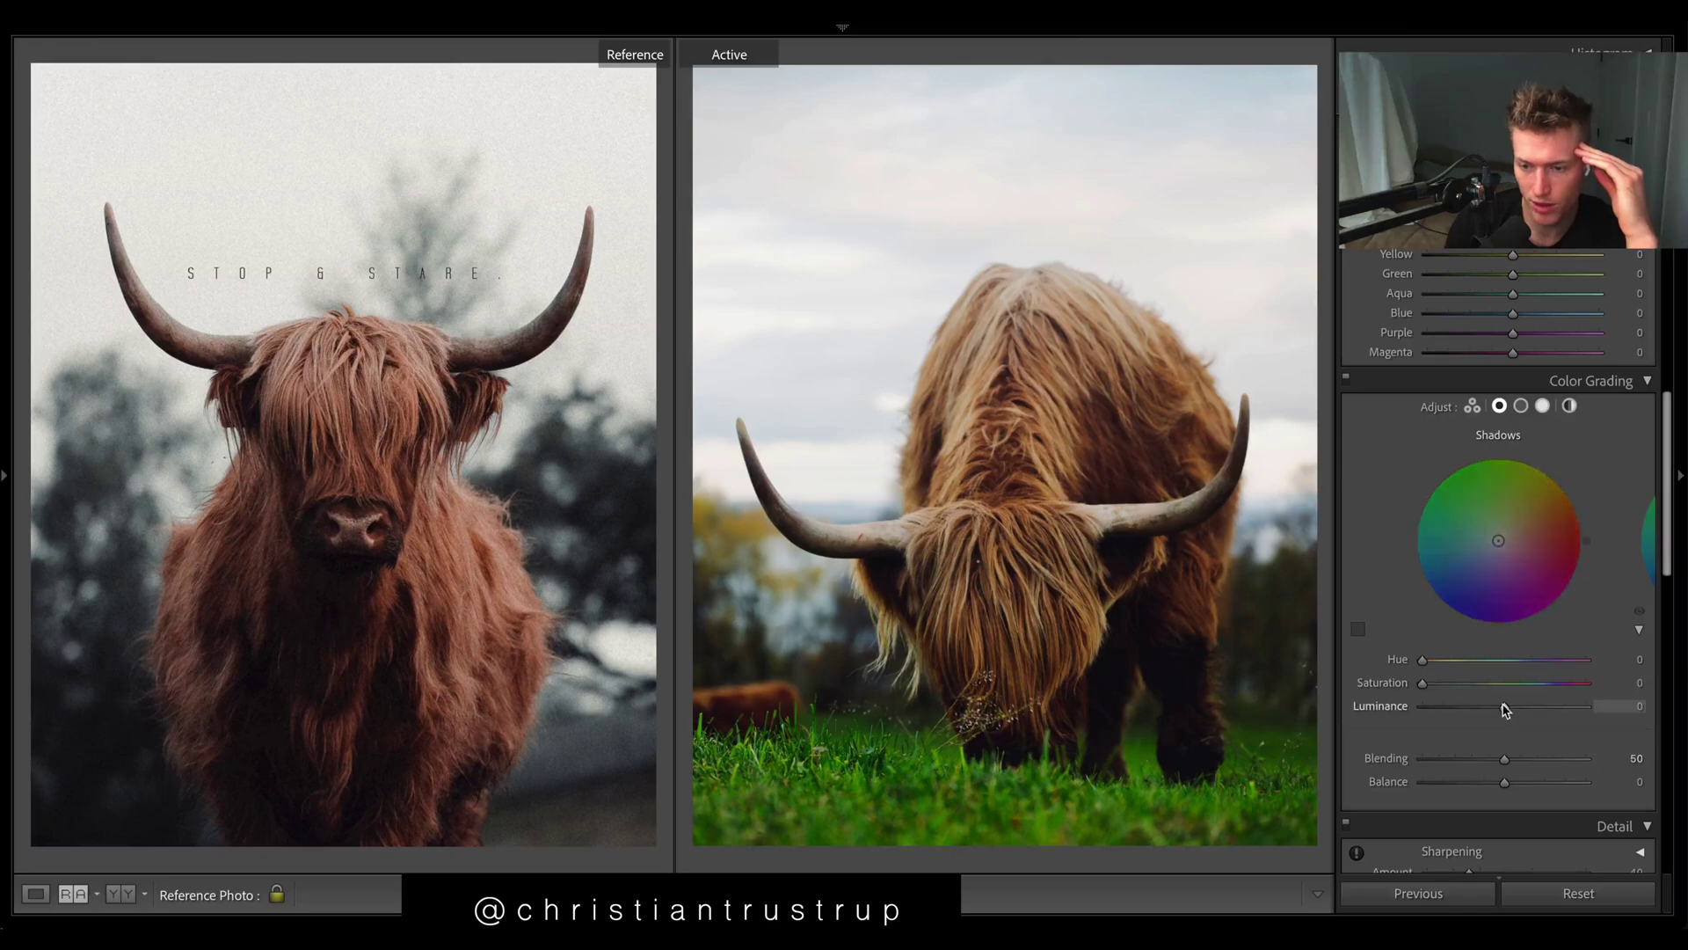
mouse_move(1501, 701)
left_mouse_down()
mouse_move(1466, 707)
mouse_move(1479, 719)
left_mouse_up()
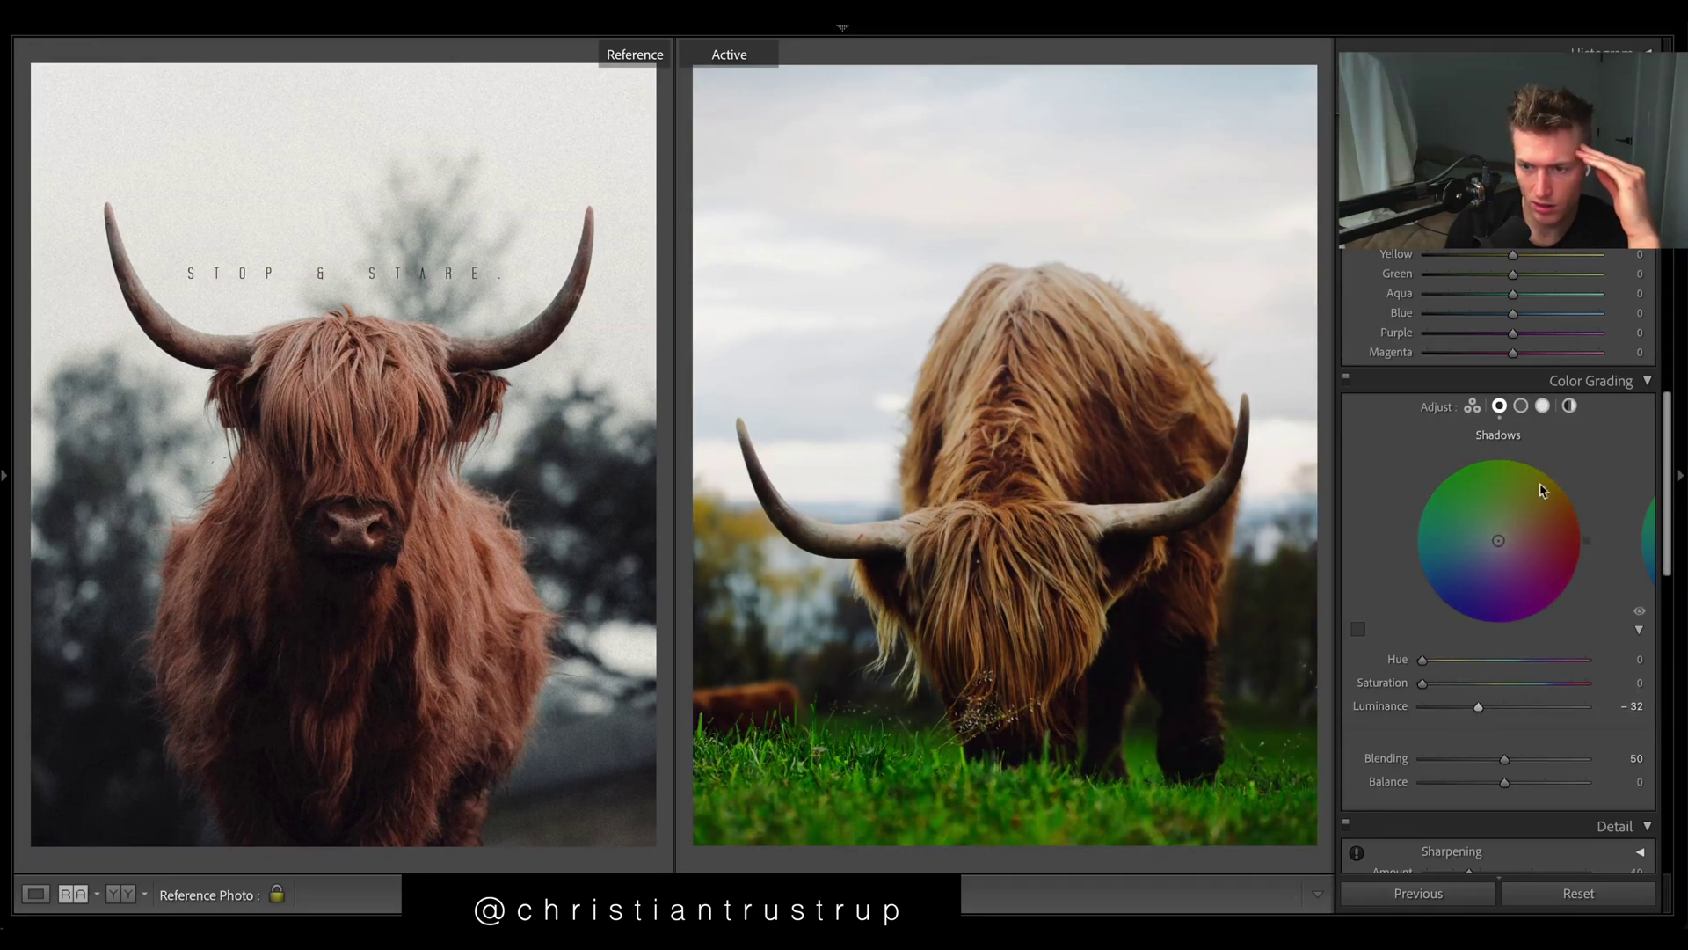
Set the color grading luminance to −12 for midtones and −18 for highlights, with Blending 100 and Balance −3
left_click(1521, 405)
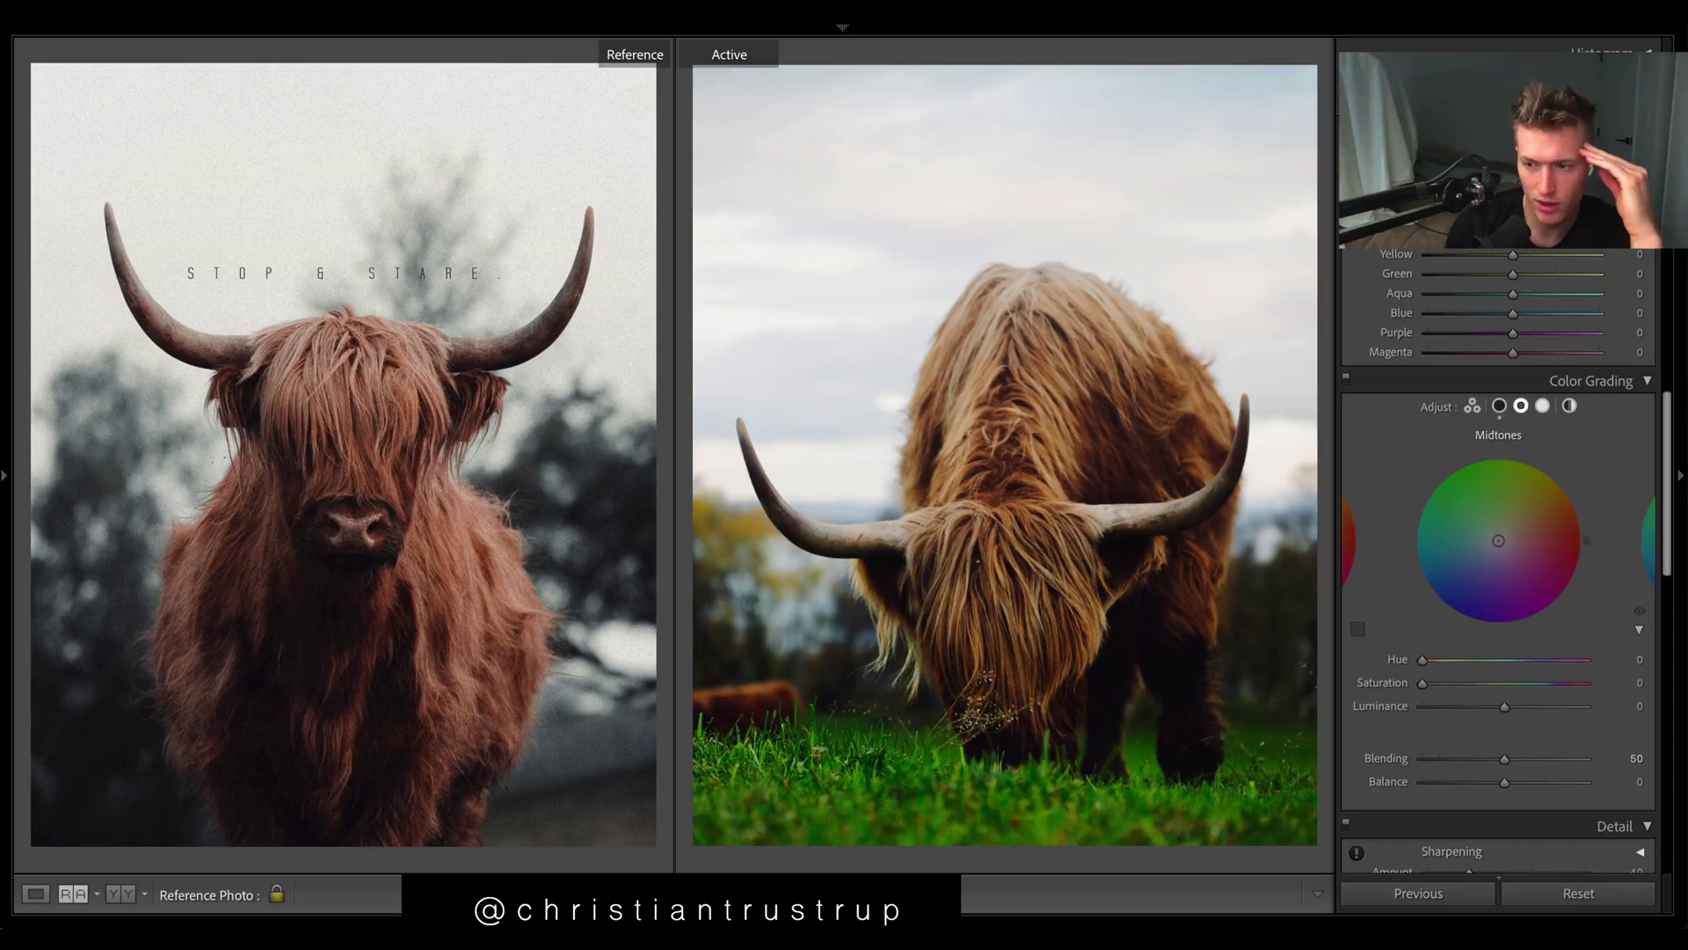
left_click_drag(1505, 706, 1586, 758)
left_click(1543, 406)
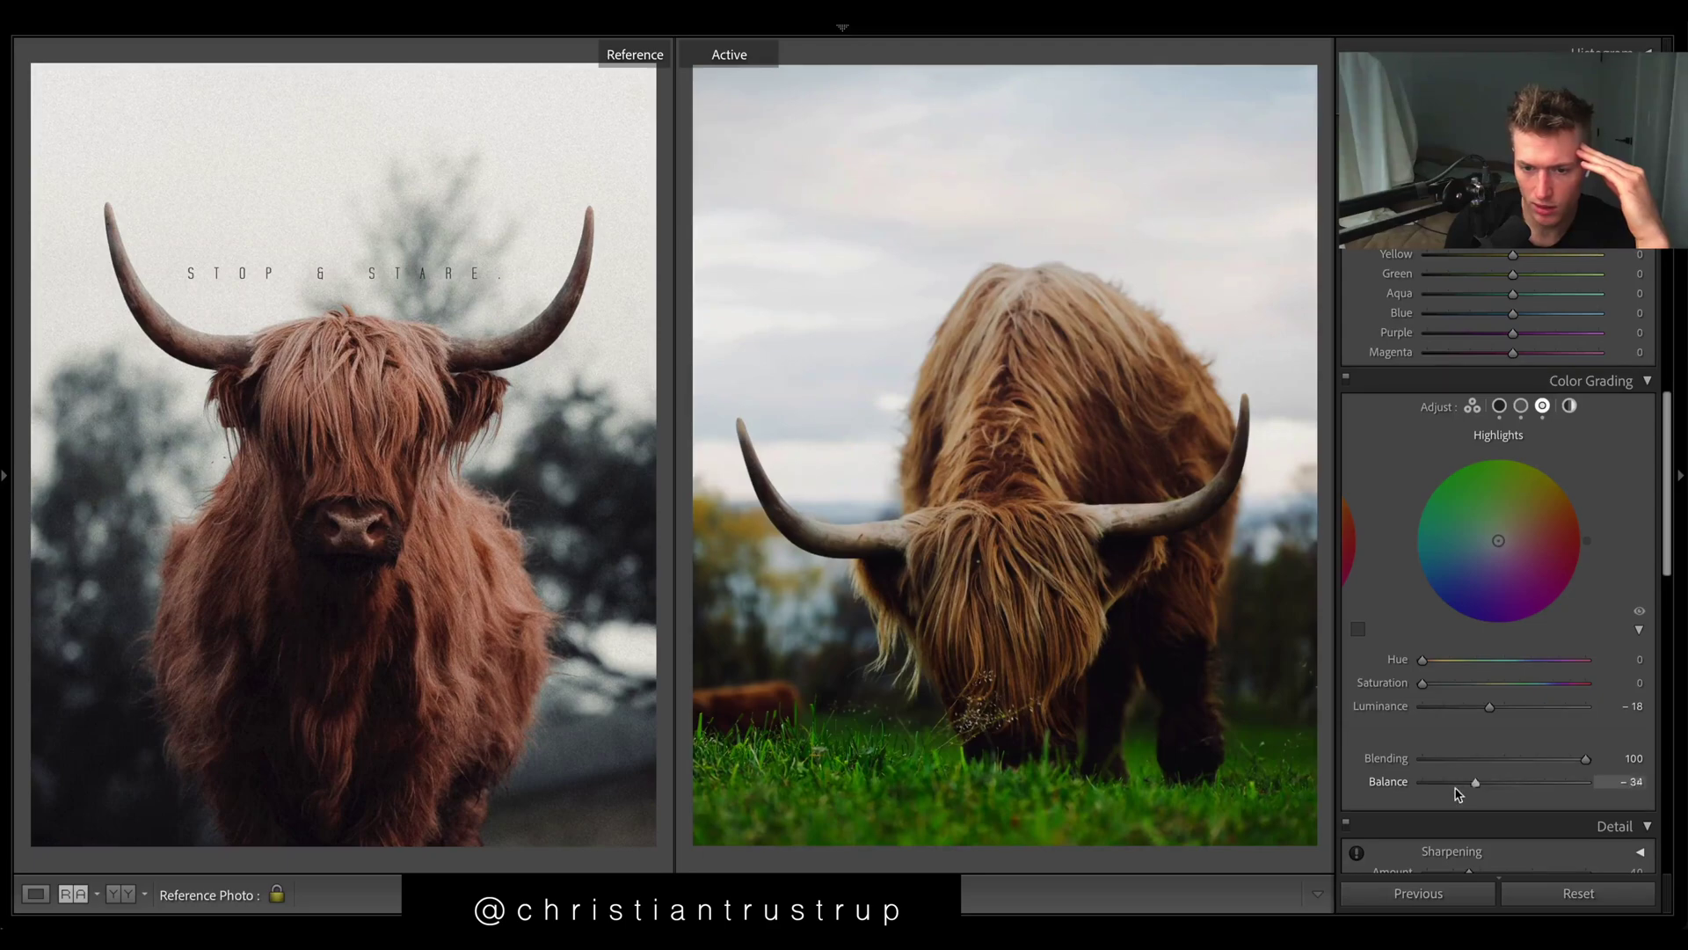
left_click_drag(1505, 782, 1434, 802)
left_click(1500, 791)
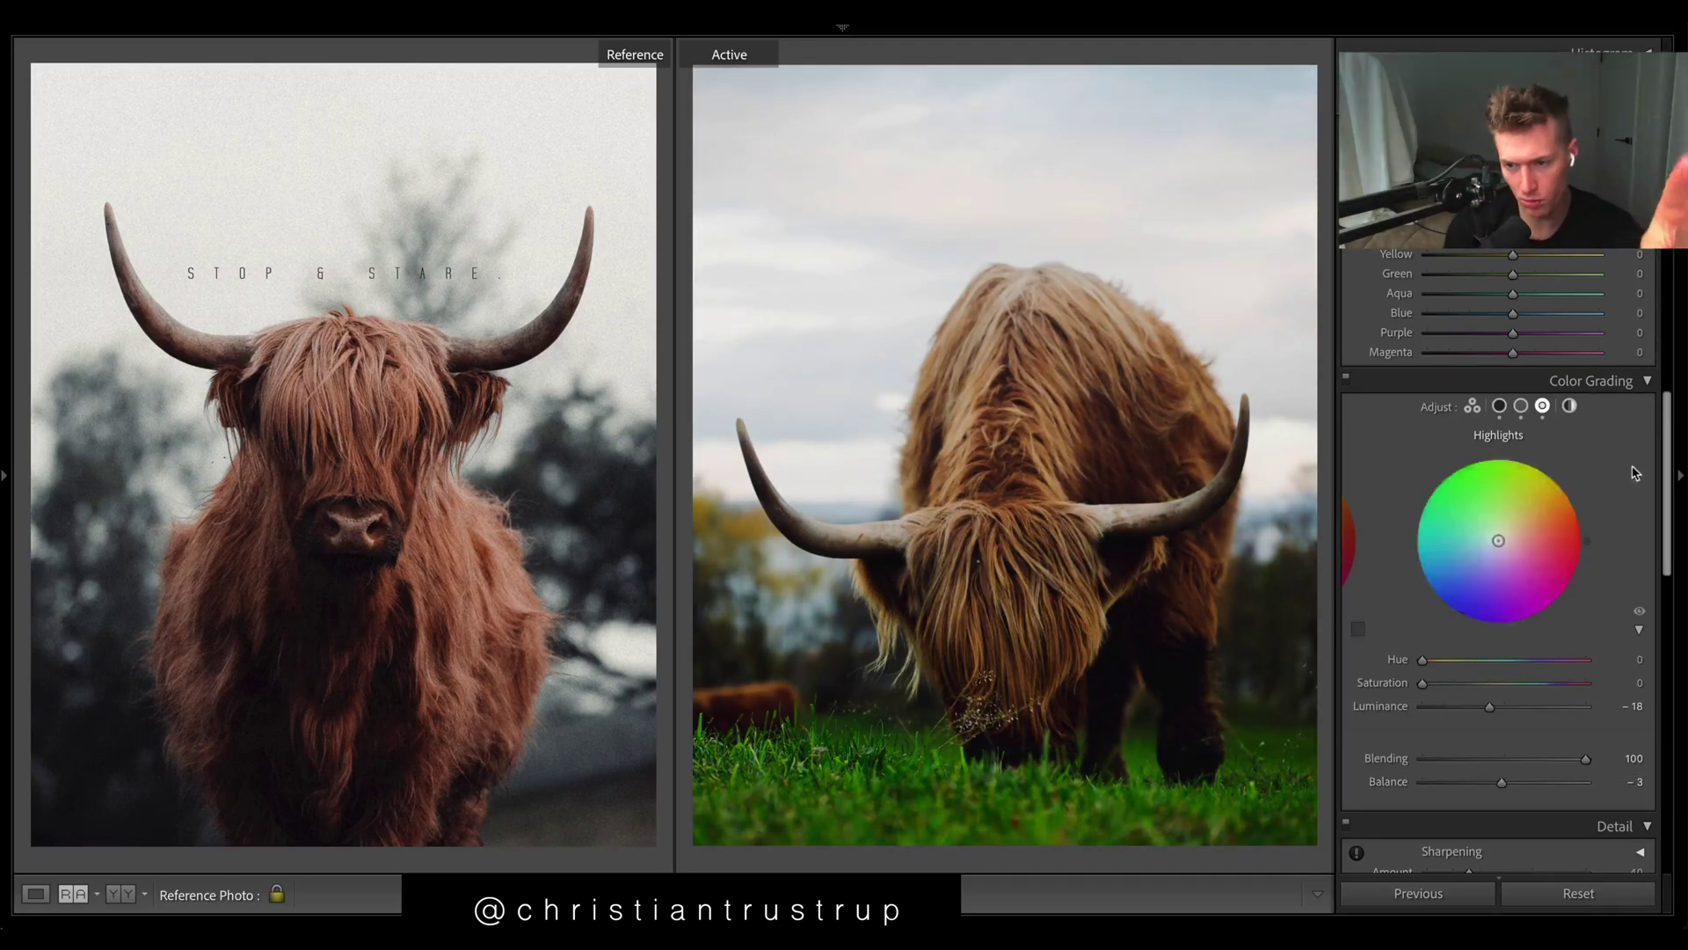
Adjust the HSL luminance to Red −24, Aqua −52, Blue +21, Orange +5 and Yellow +4
left_click_drag(1673, 448, 1650, 344)
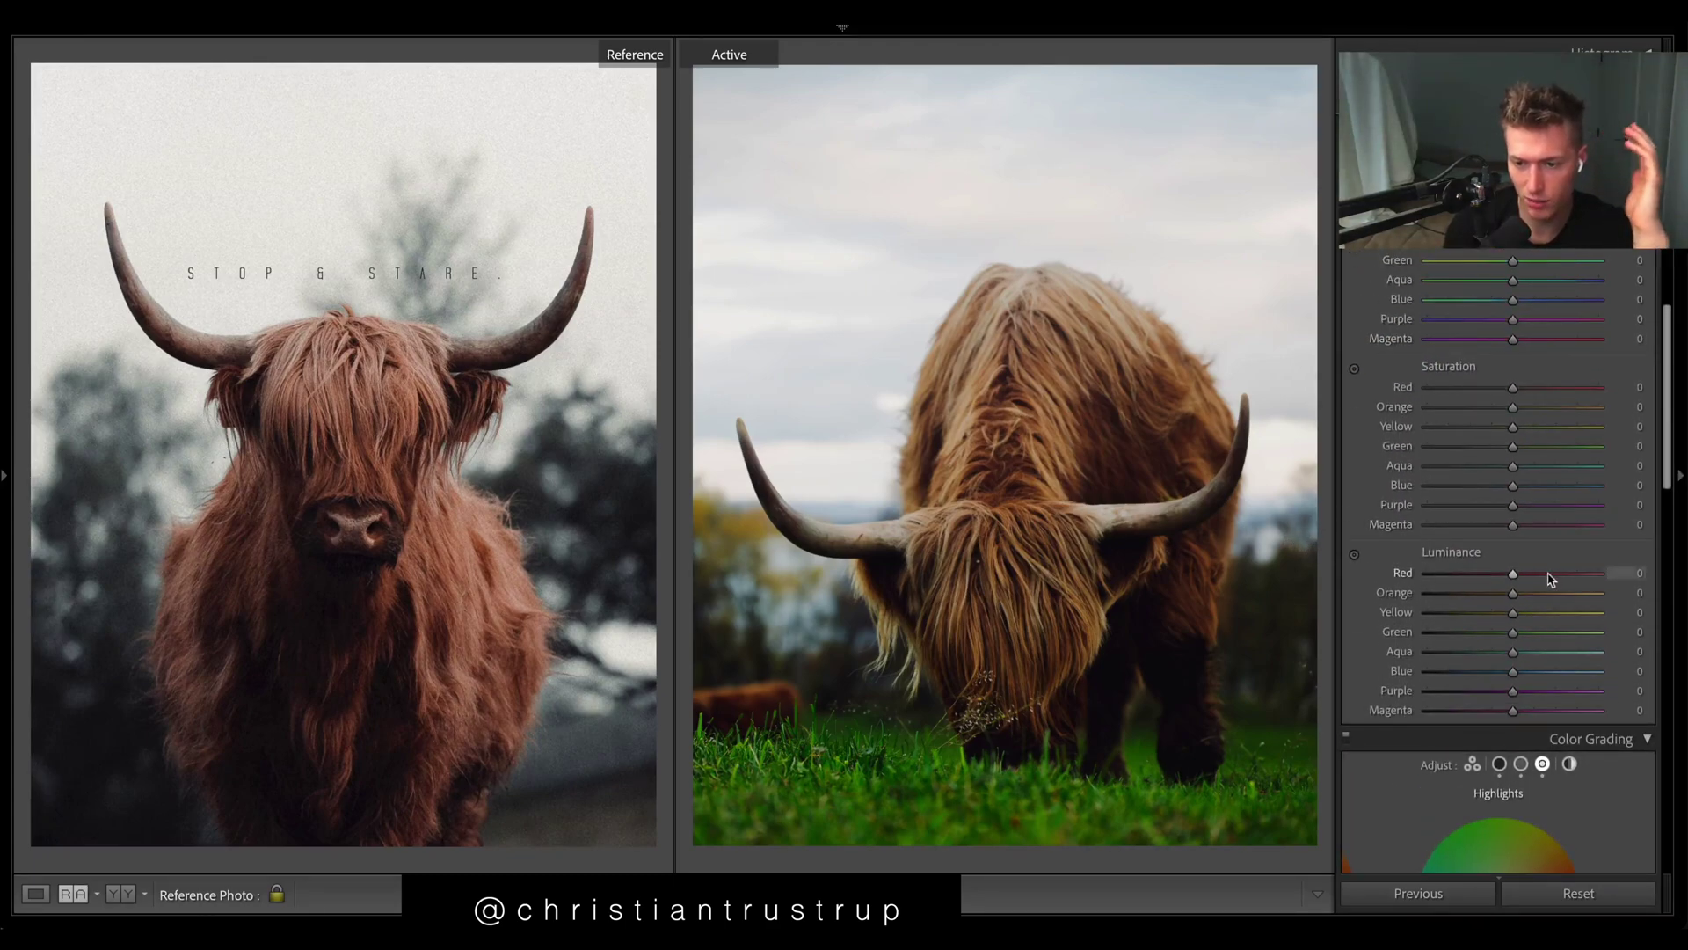
left_click_drag(1553, 573, 1492, 589)
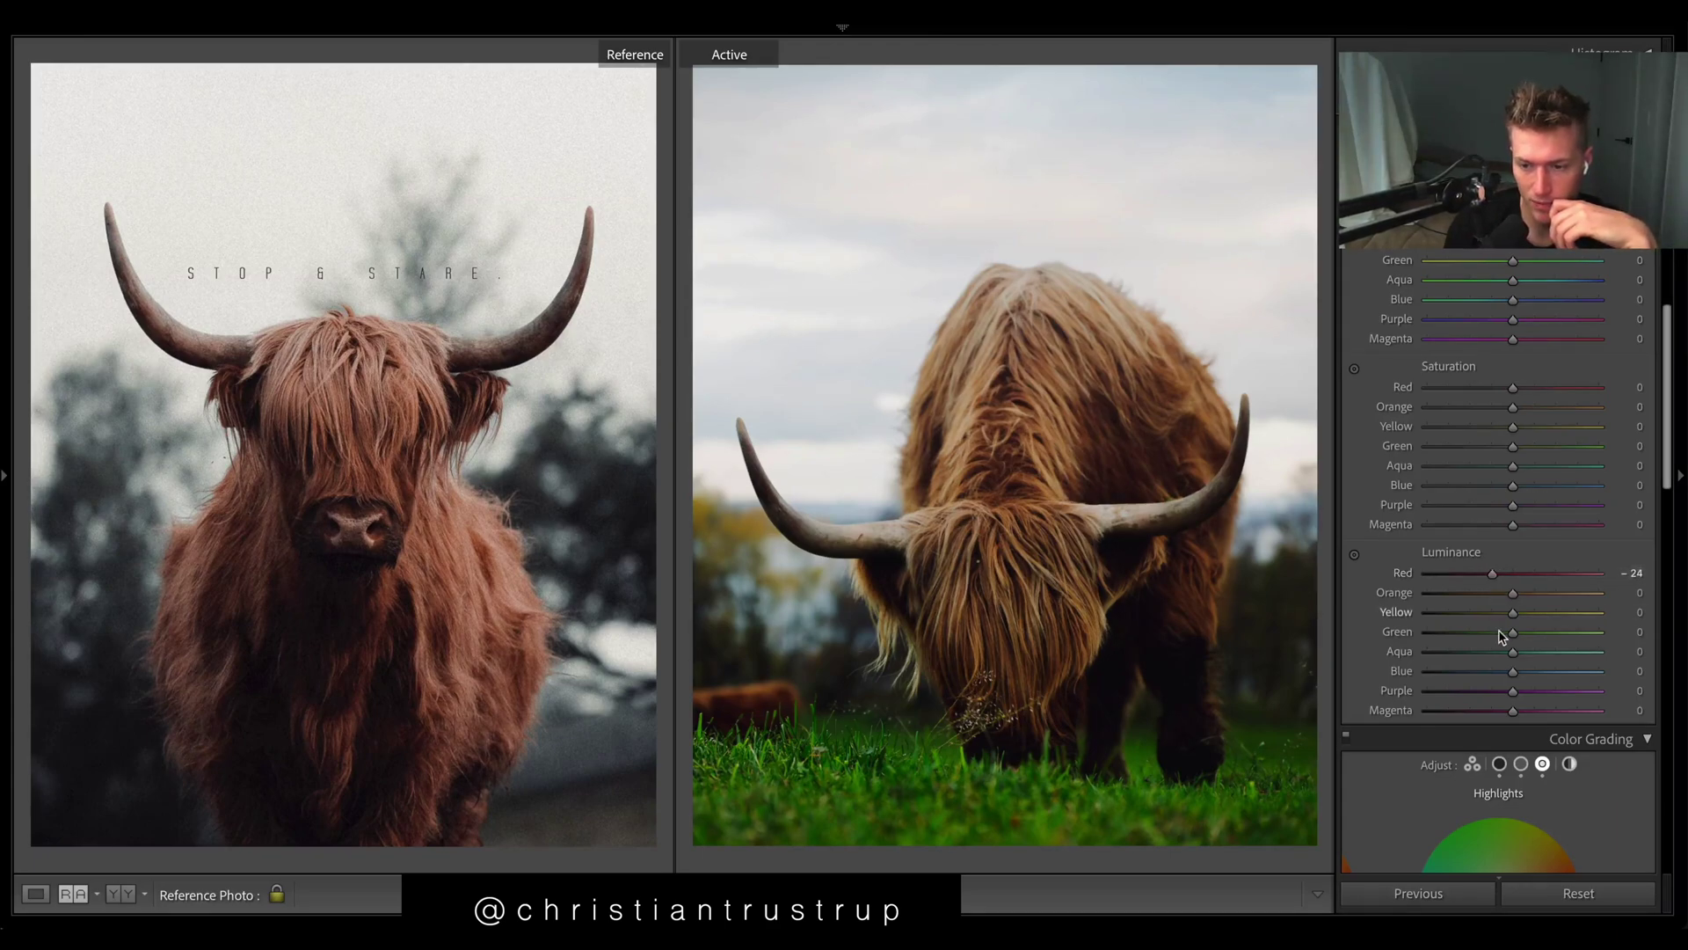
left_click_drag(1494, 668, 1532, 683)
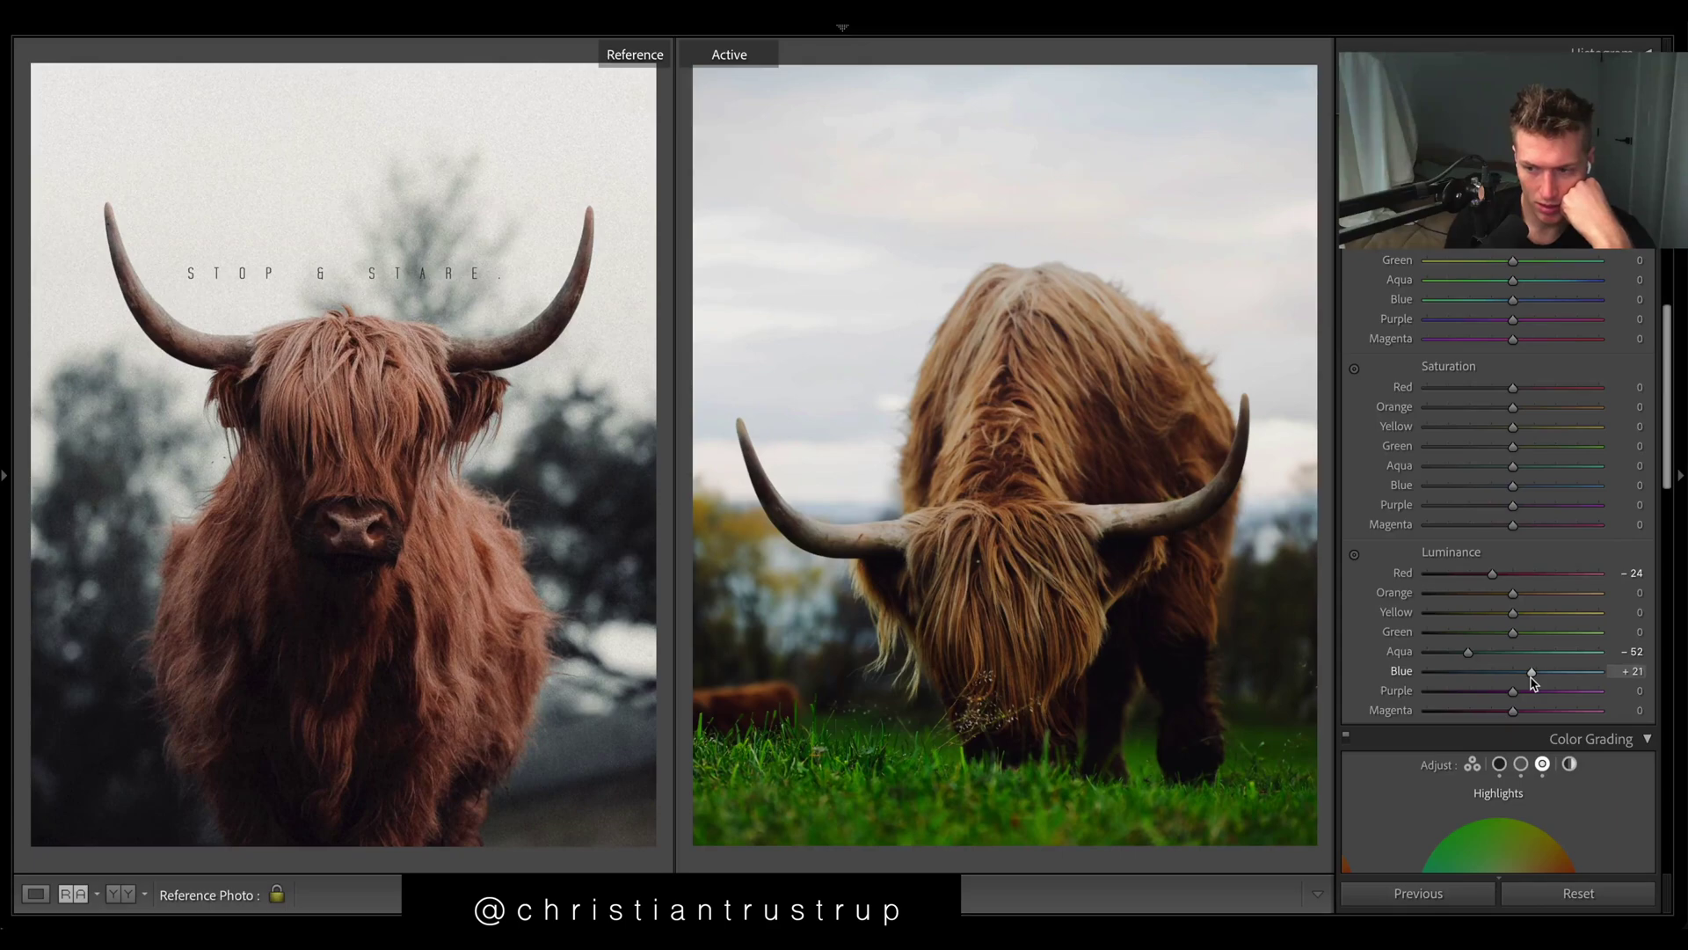
left_click_drag(1513, 595, 1517, 599)
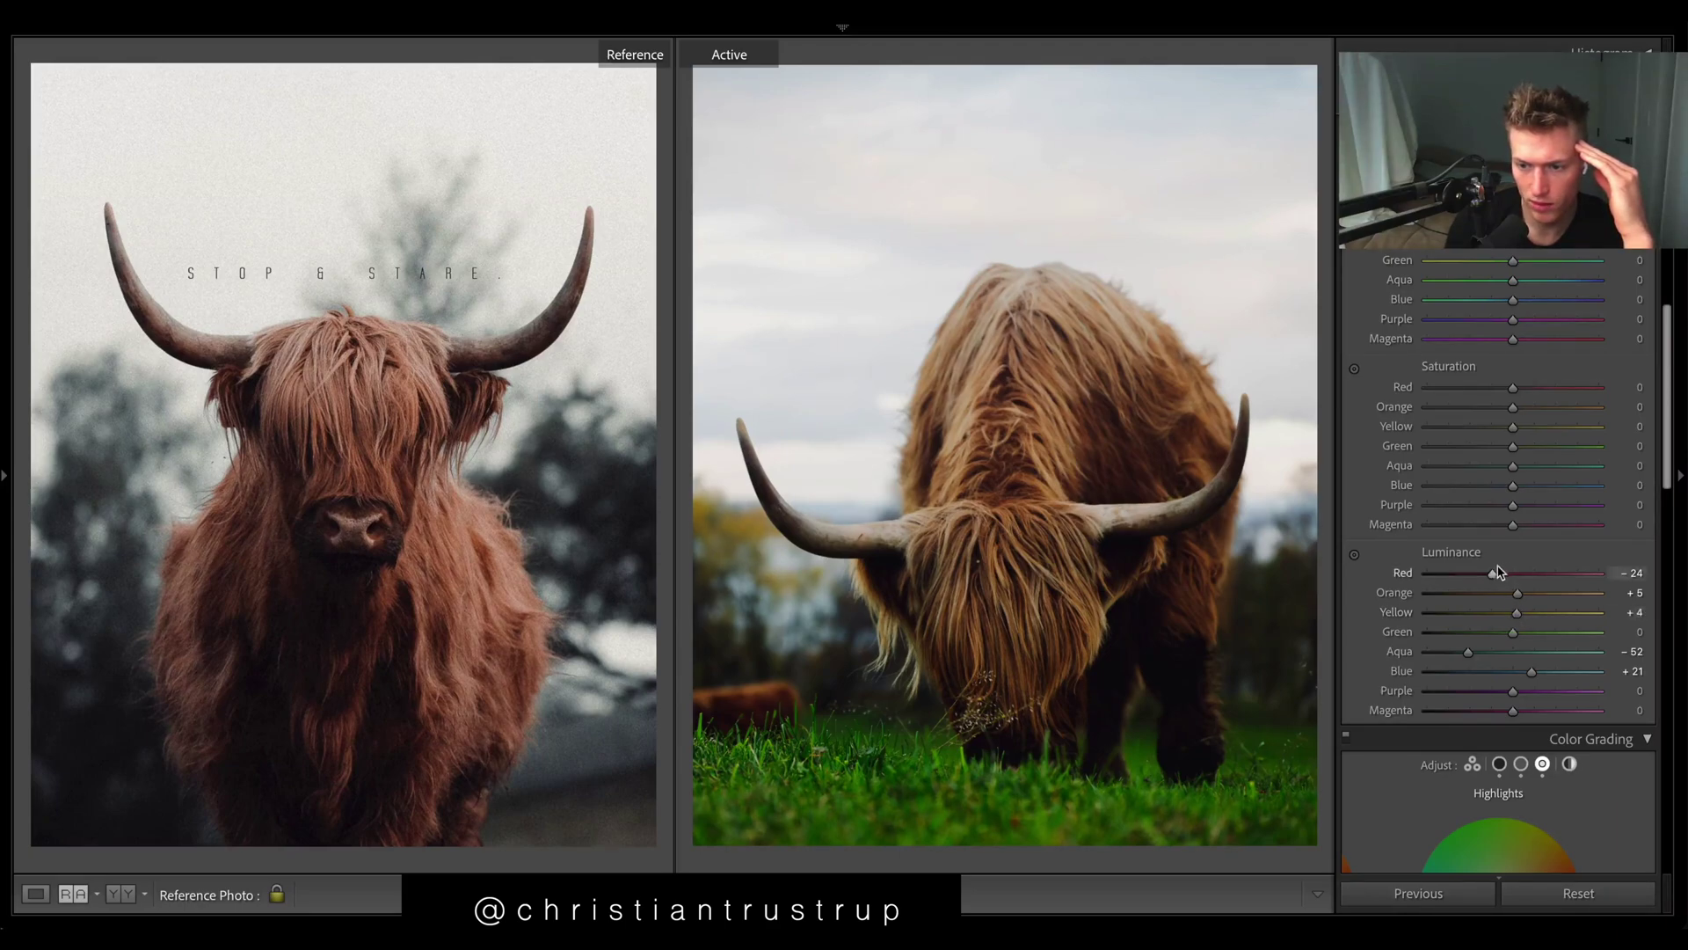
Set the HSL luminance of Purple to −19 and Magenta to −21
left_click(1634, 691)
type("-19")
key("Tab")
type("-21")
key("Return")
Reduce the HSL saturation to Purple −45, Red −26, Orange −25, Yellow −53 and Green −100
left_click_drag(1488, 515, 1475, 516)
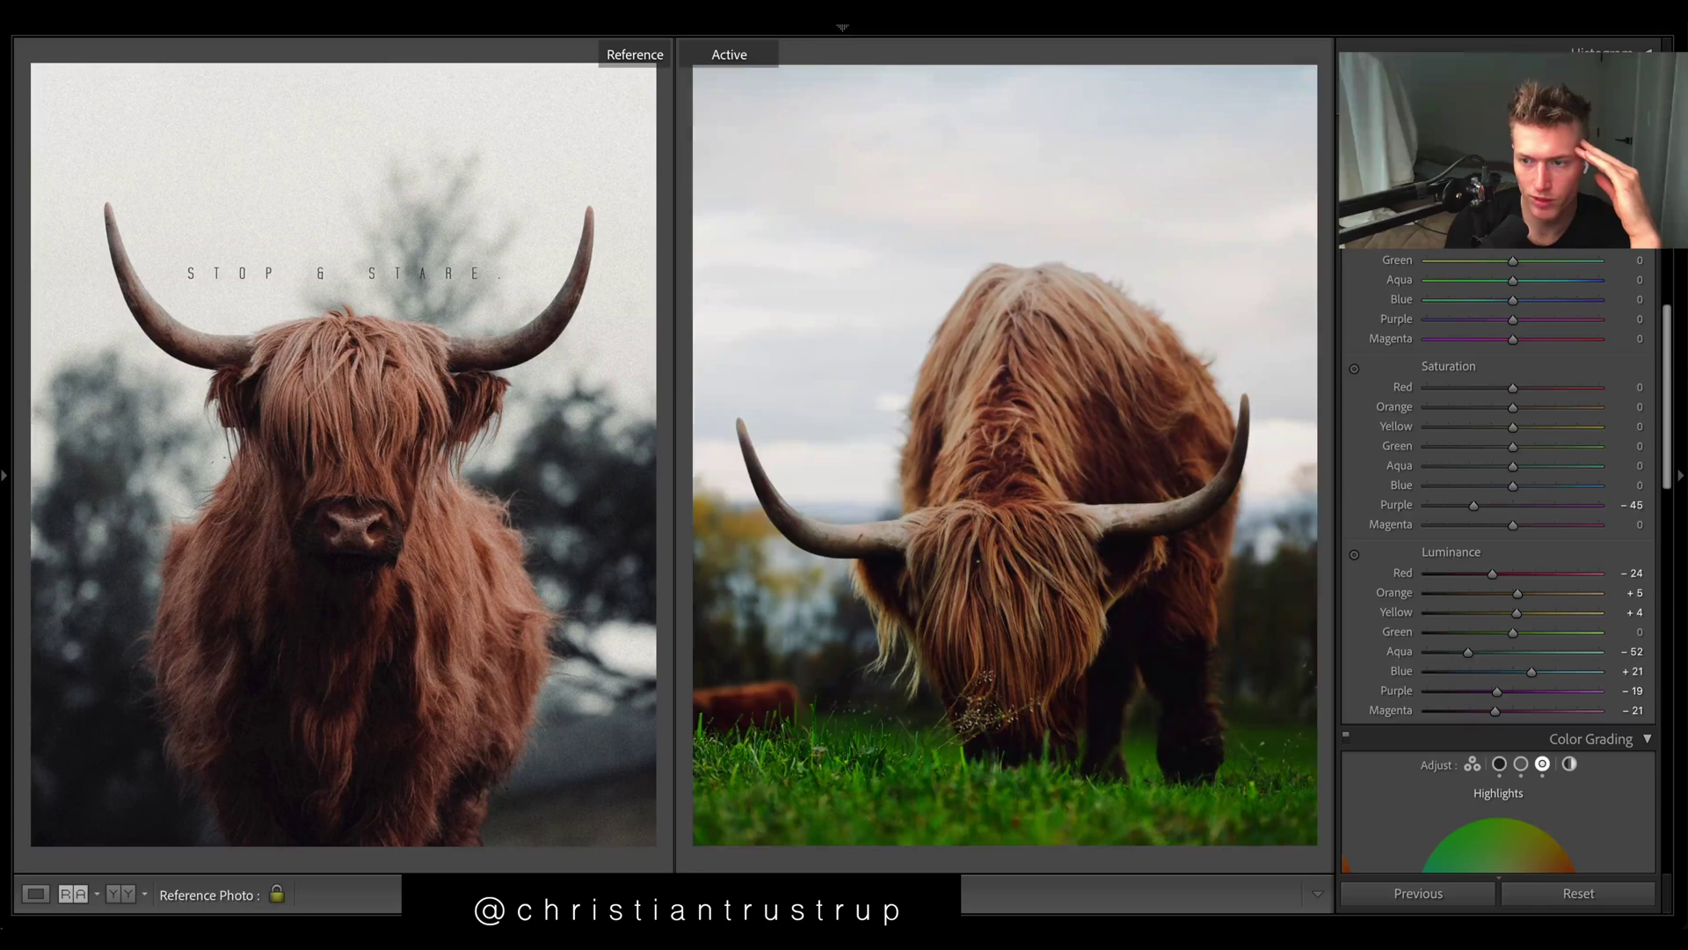
left_click(1490, 388)
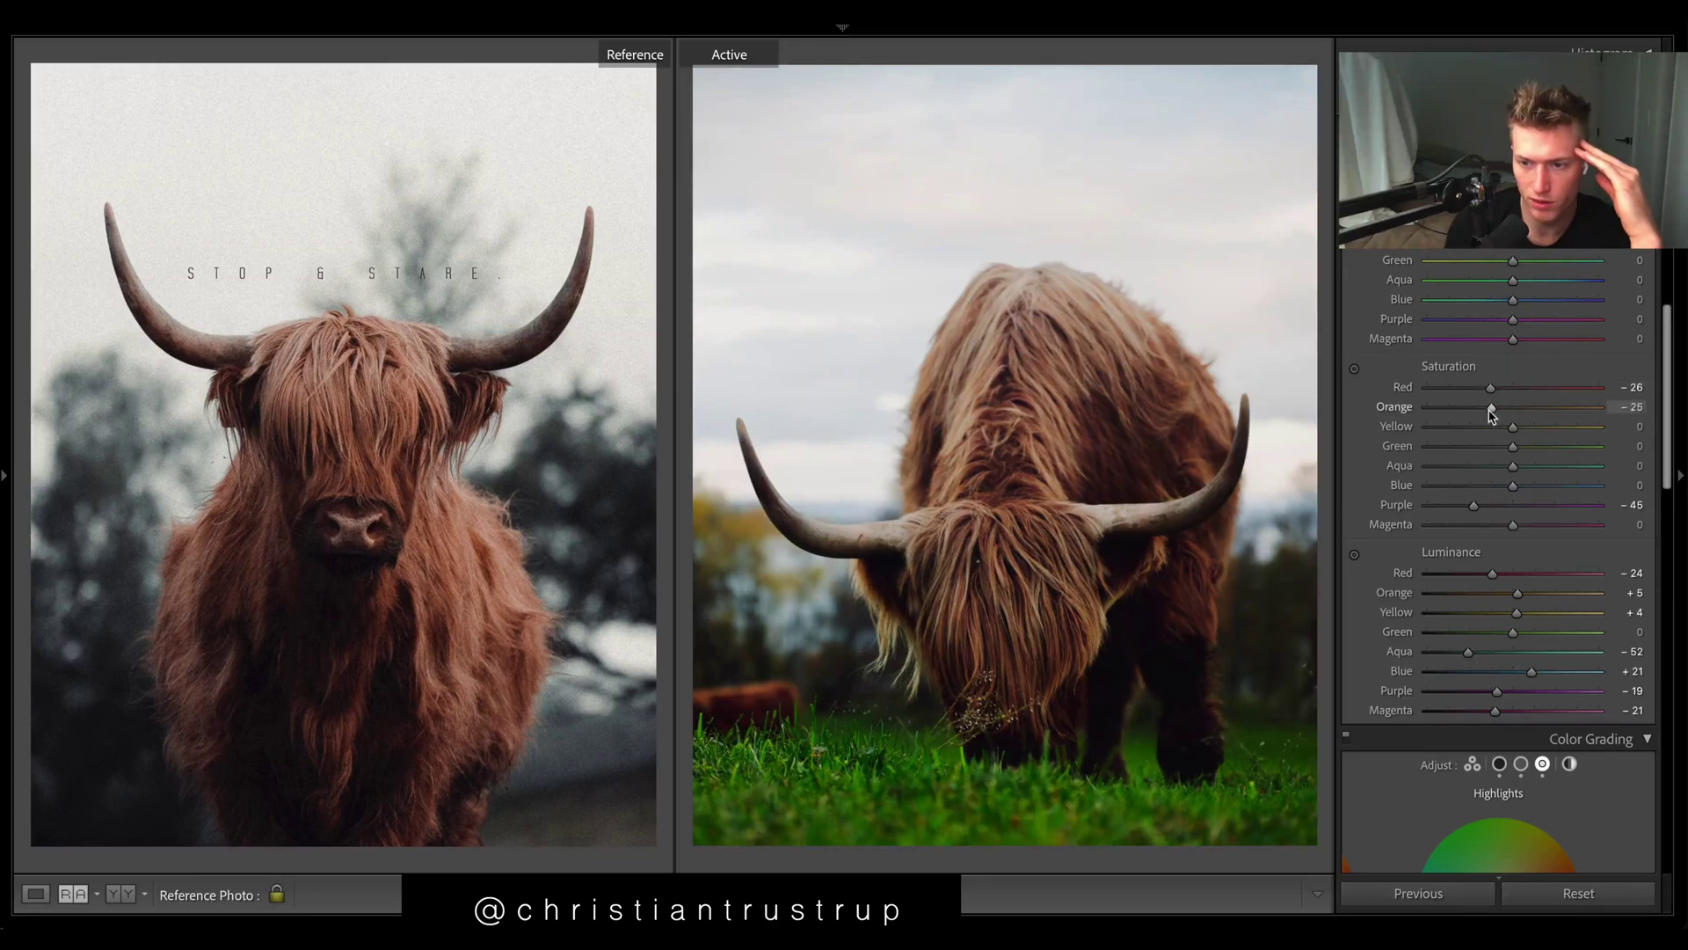
left_click(1491, 407)
left_click(1468, 427)
left_click(1427, 446)
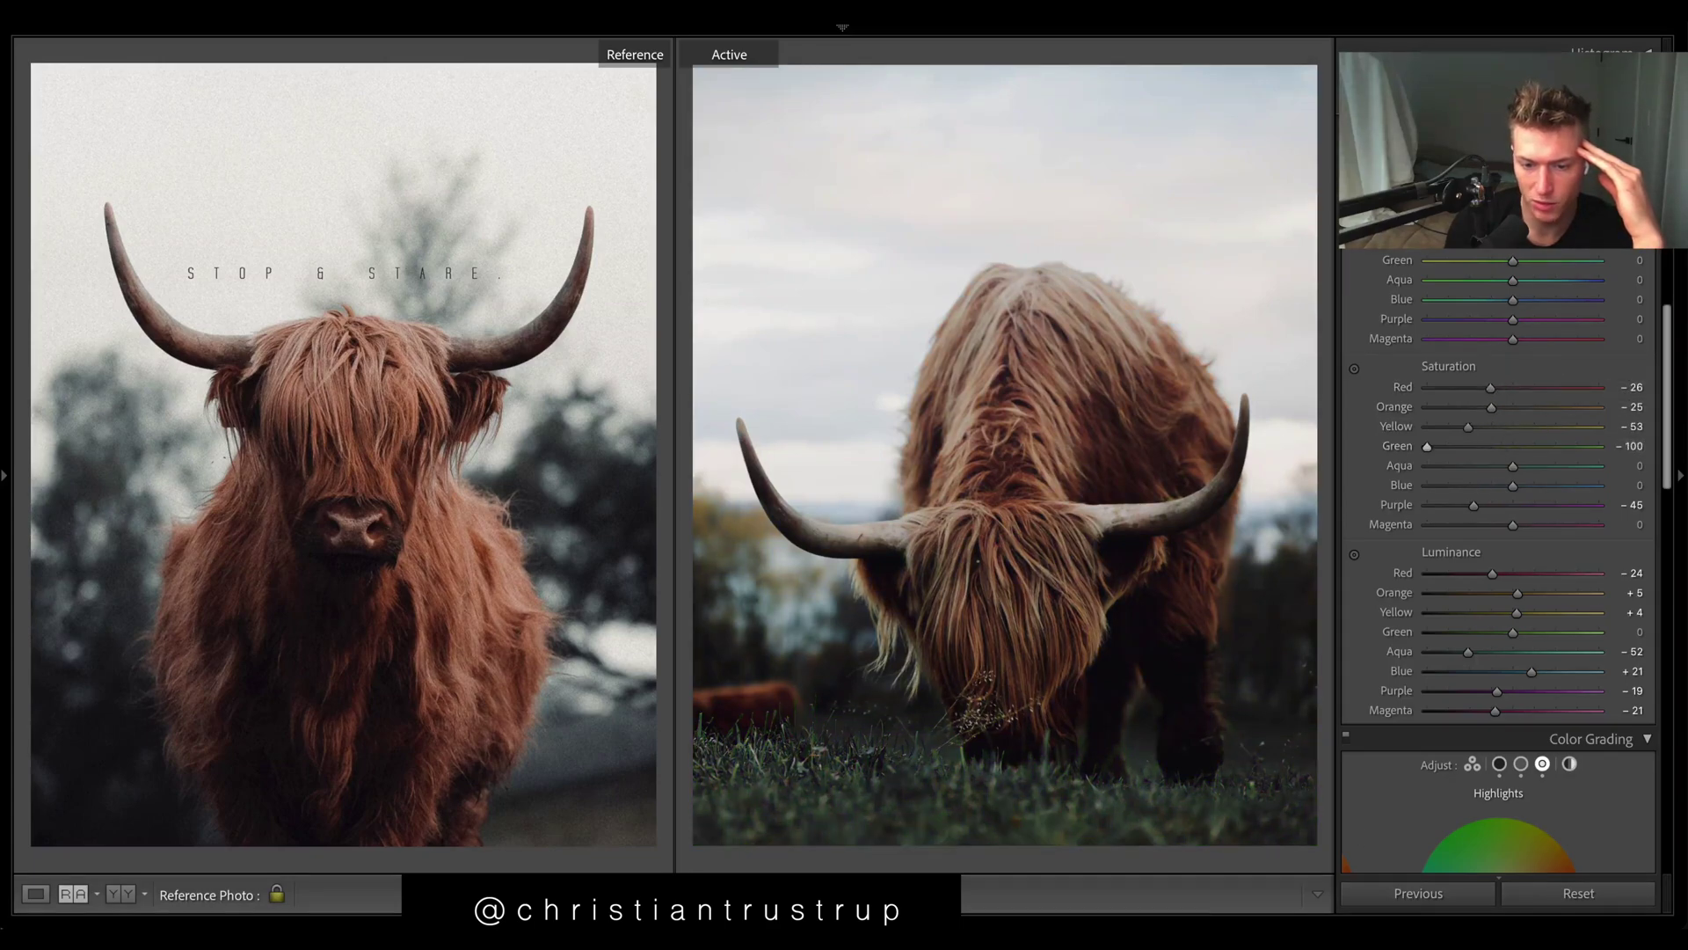
Mute the remaining cool colors by setting the HSL saturation to Blue −28, Aqua −52 and Magenta −42
mouse_move(989, 785)
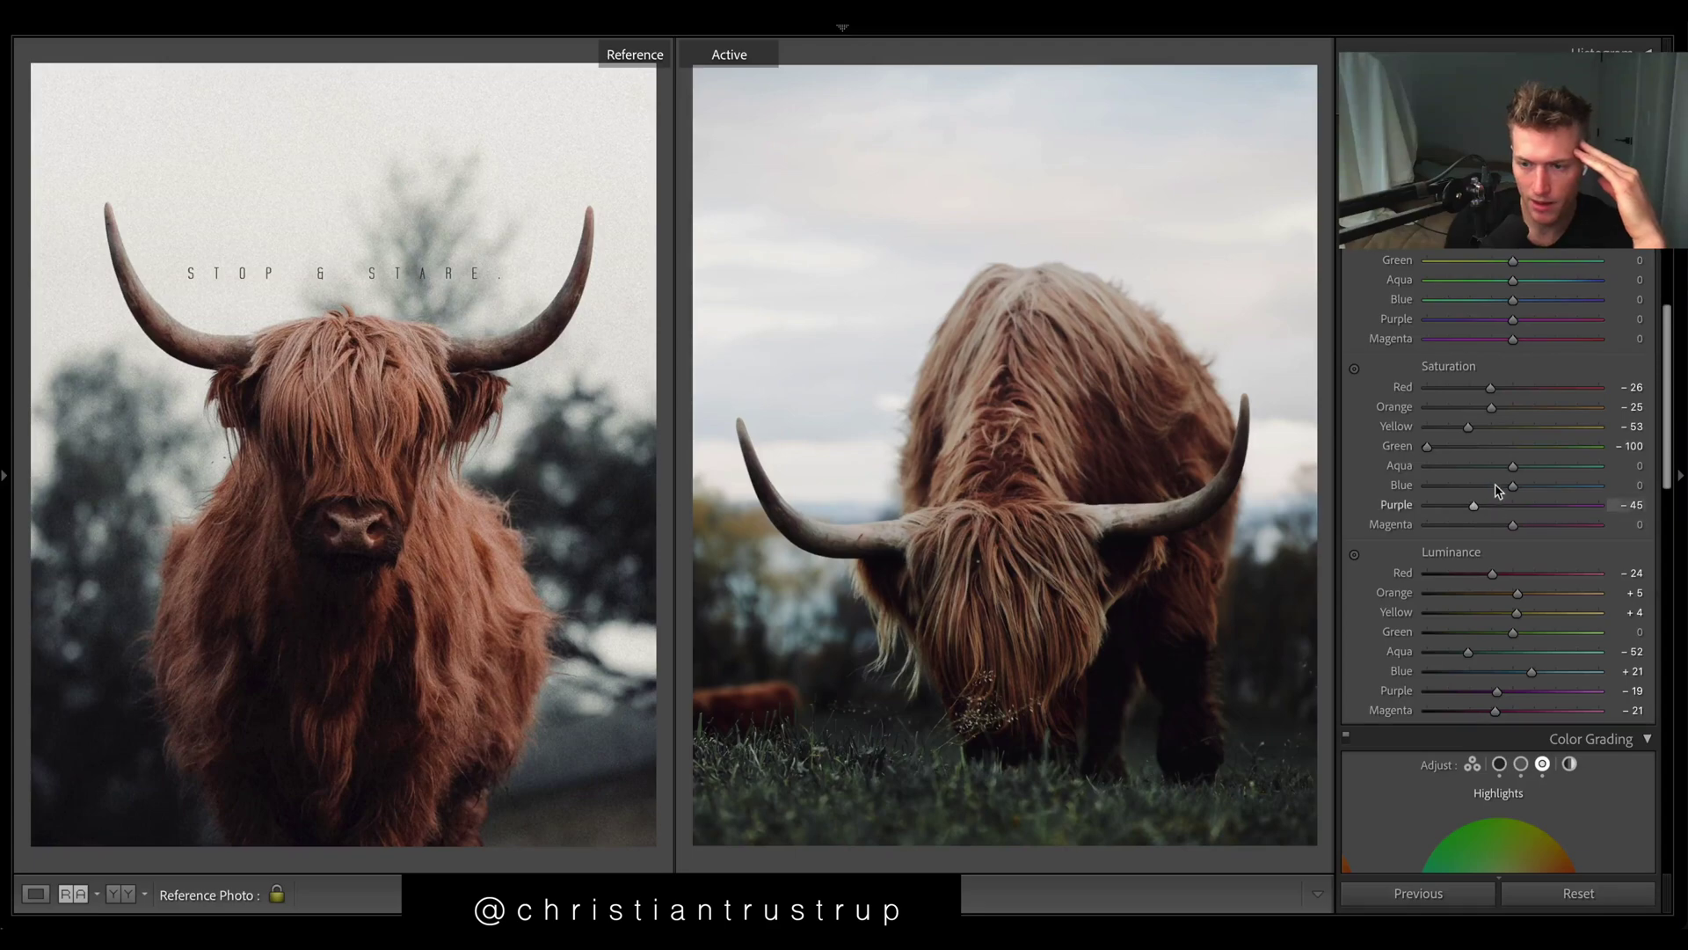
left_click_drag(1512, 485, 1480, 489)
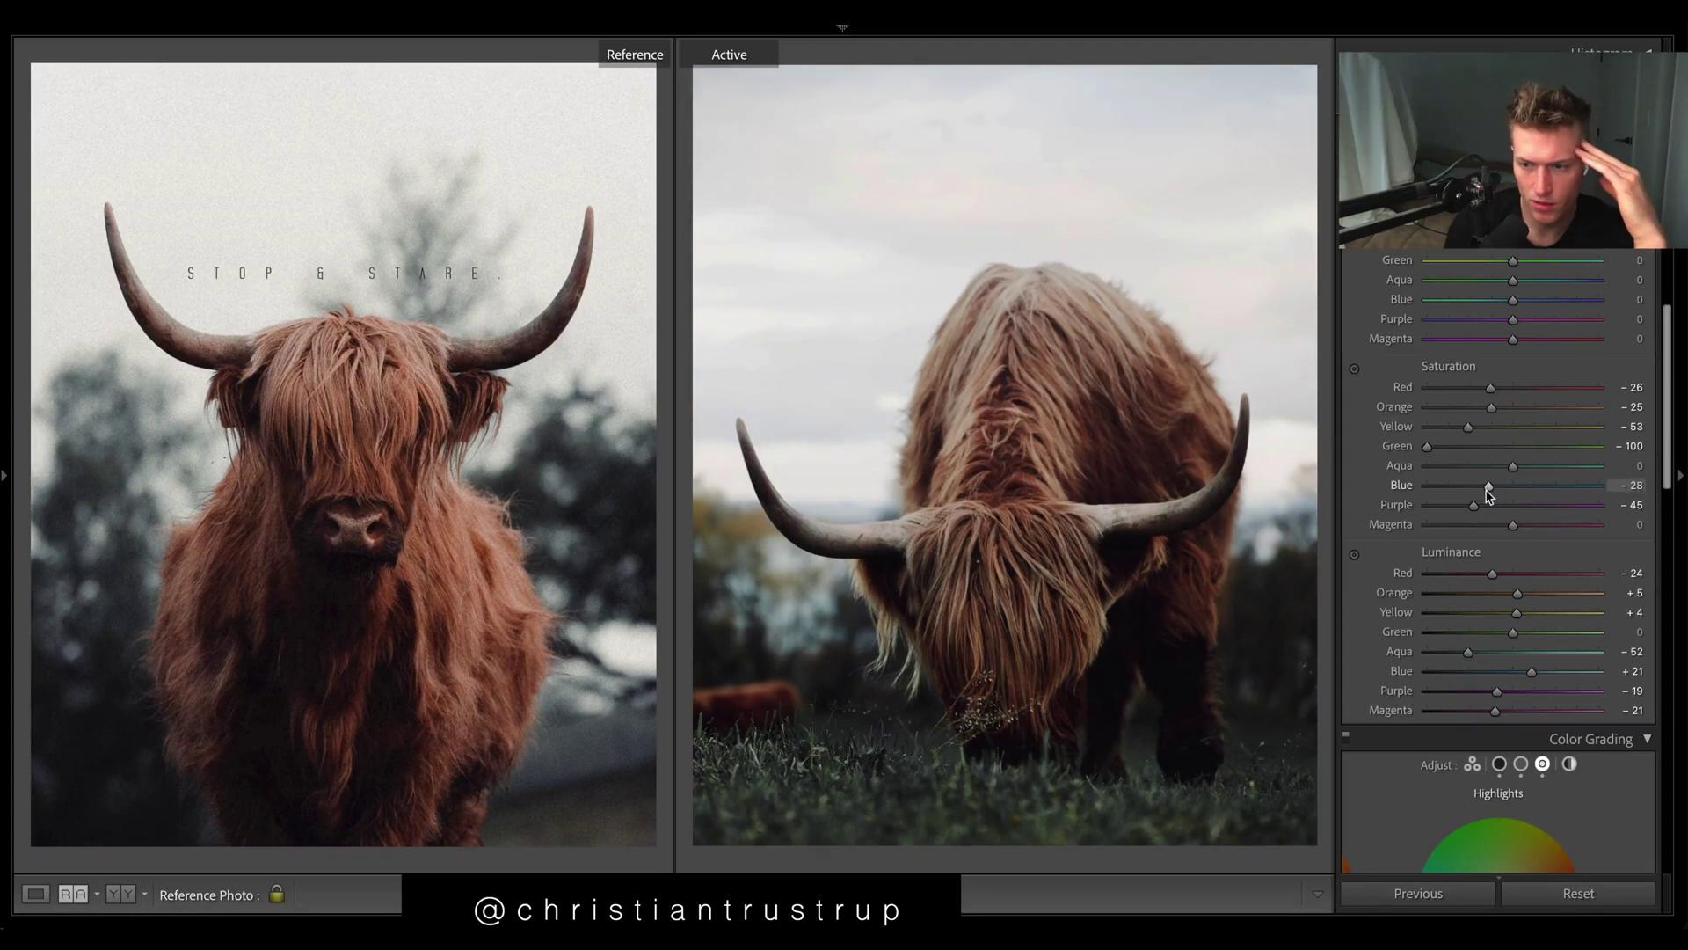
left_click(1469, 466)
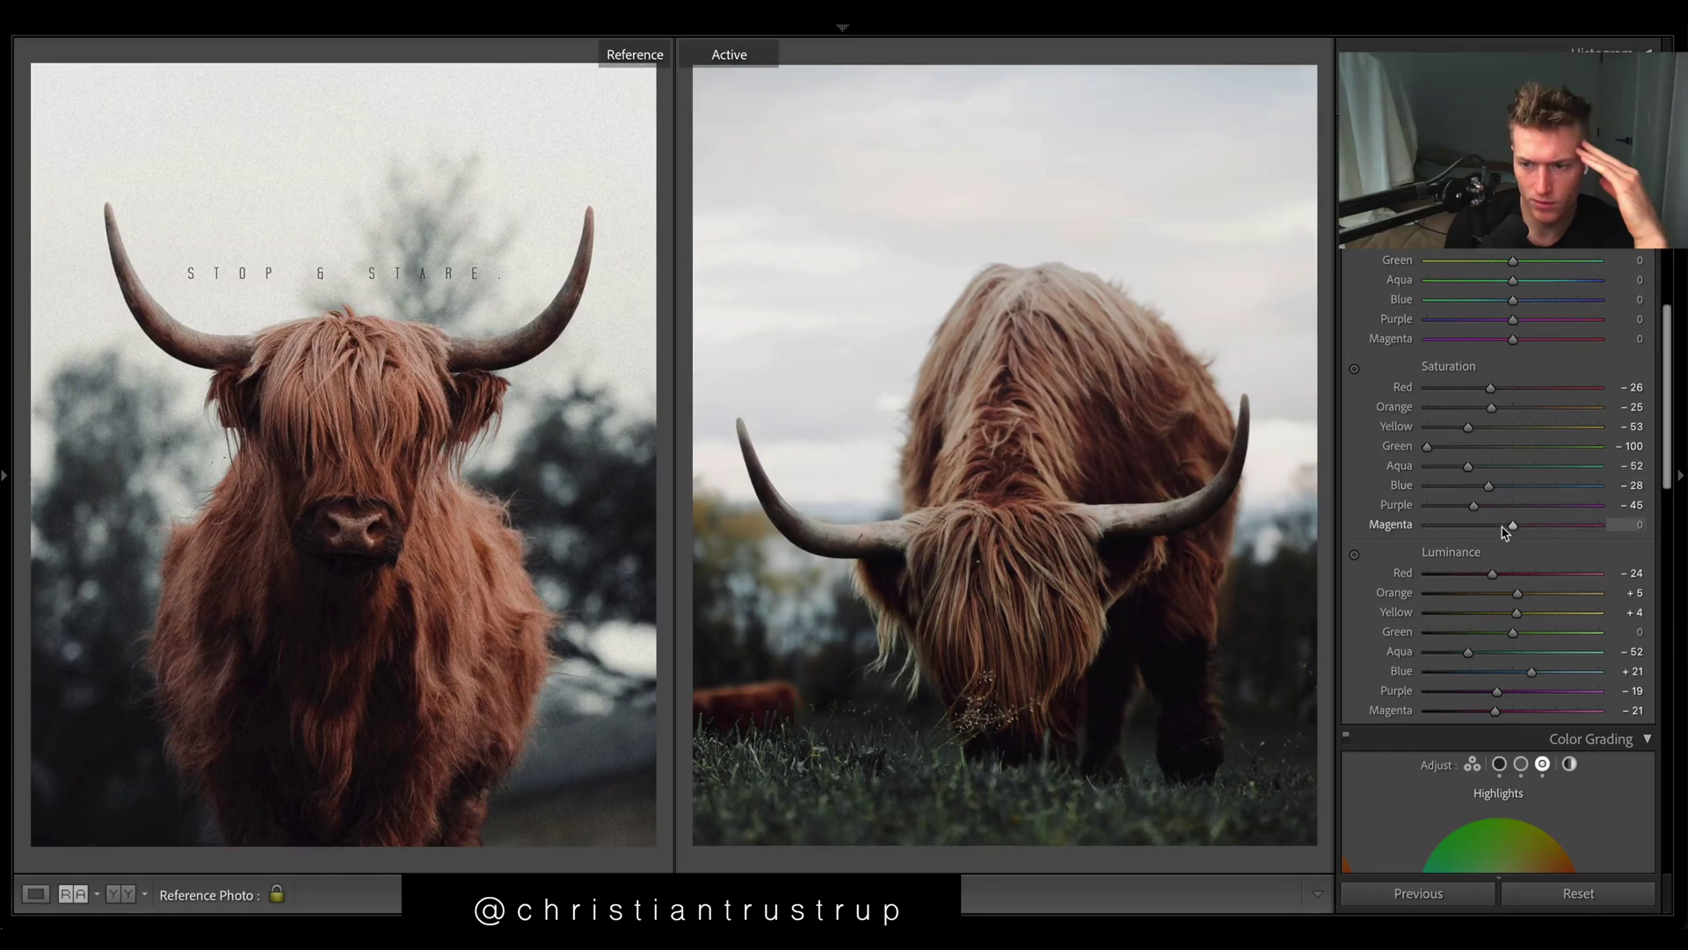
left_click_drag(1510, 527, 1231, 516)
left_click_drag(1599, 525, 1481, 527)
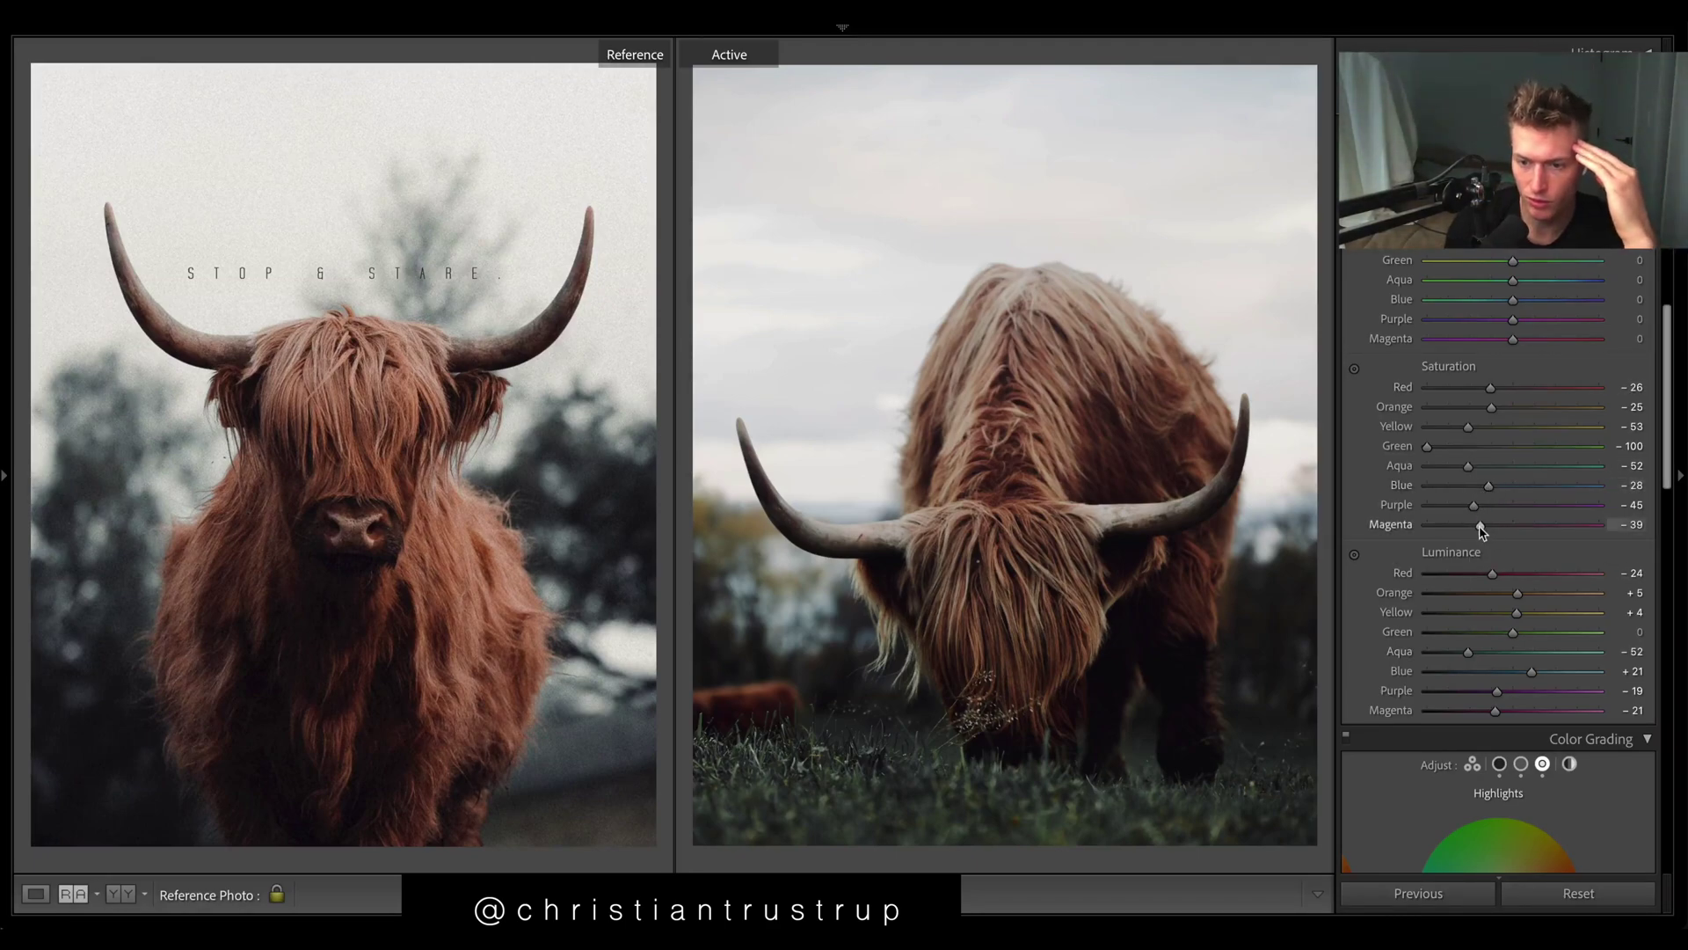
left_click_drag(1480, 524, 1479, 520)
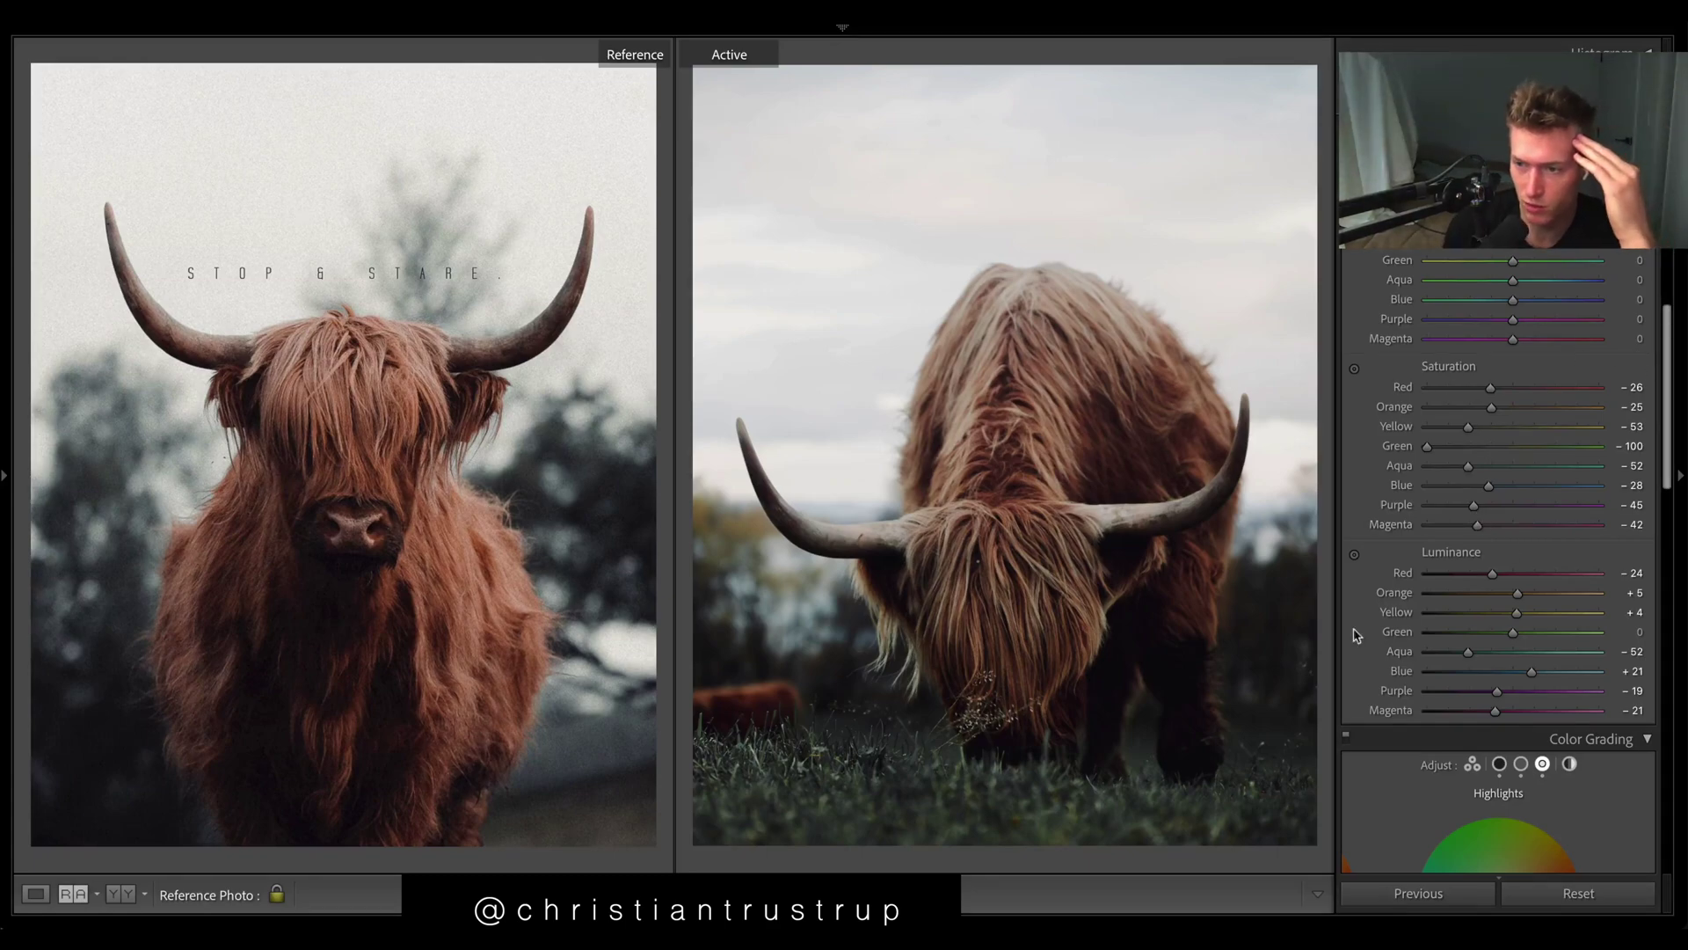
Shift the HSL hues to Purple −74, Magenta +24, Blue −10 and Aqua +100
left_click_drag(1512, 319, 1599, 319)
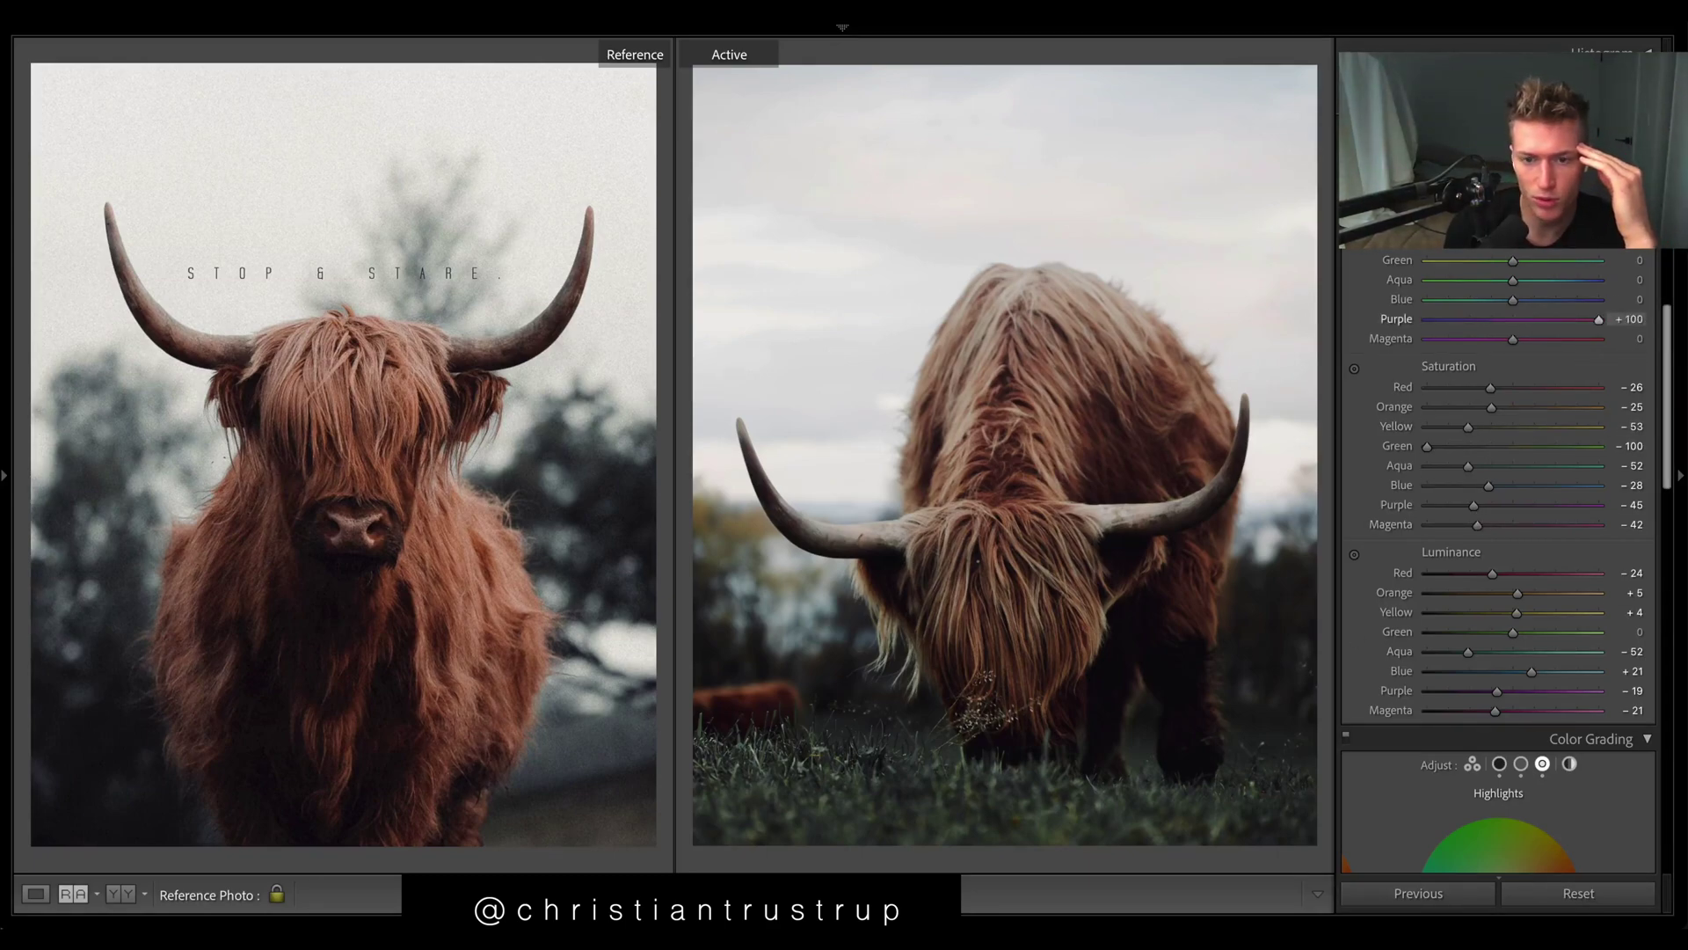
left_click_drag(1458, 320, 1372, 350)
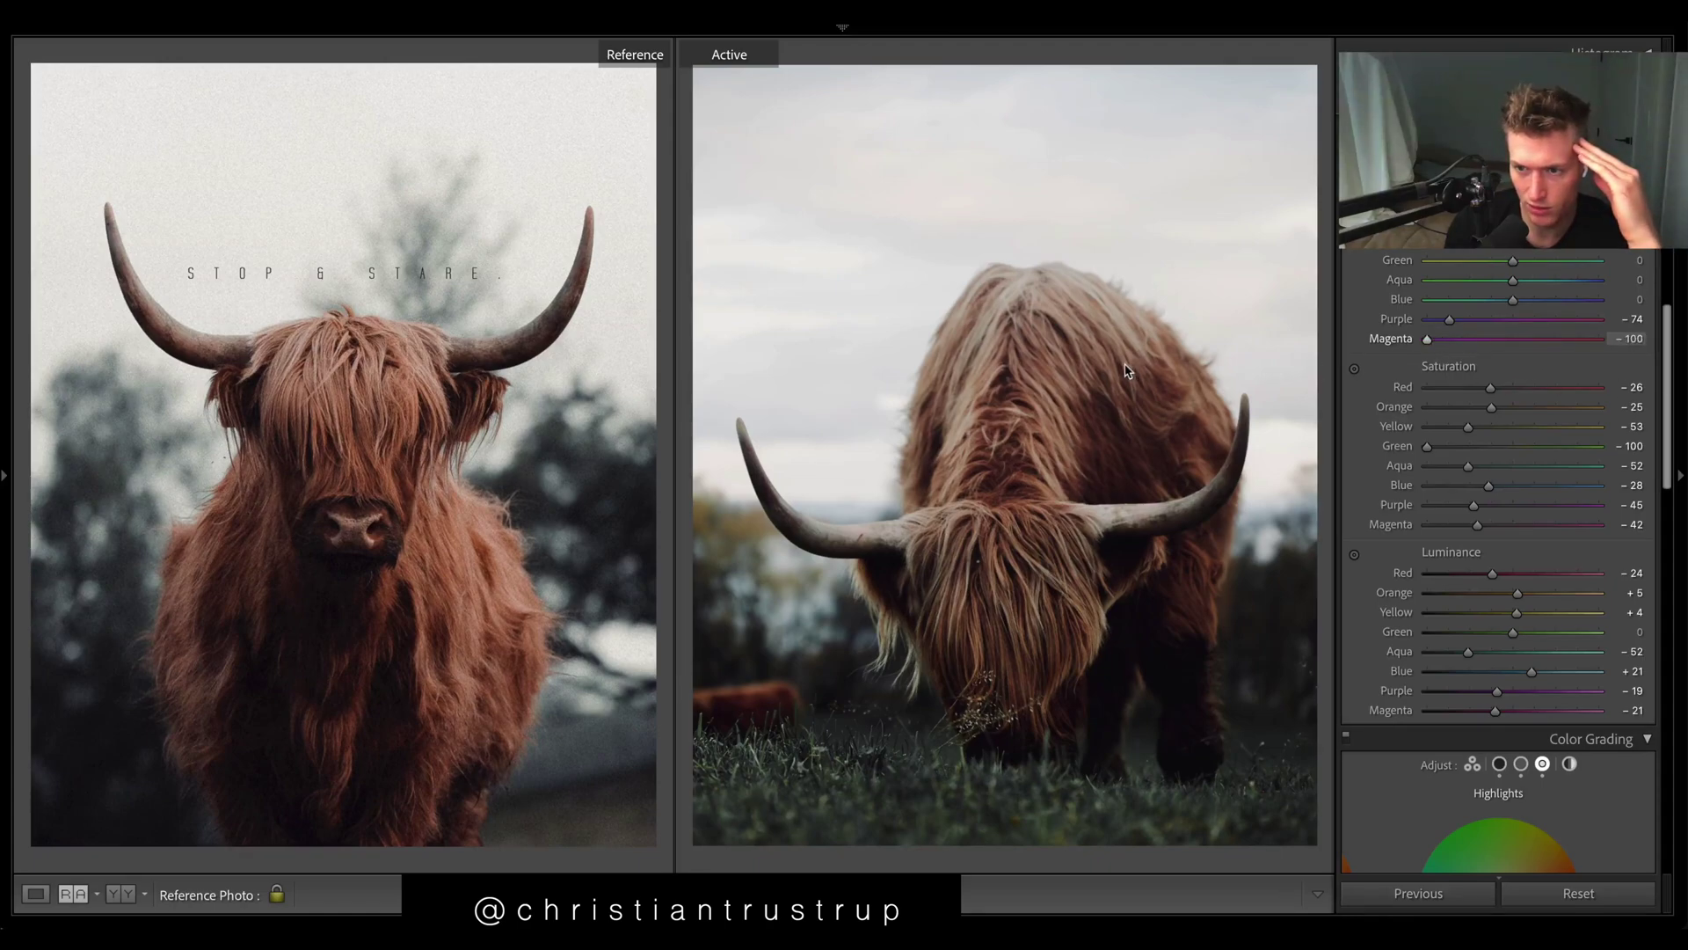
left_click(1534, 339)
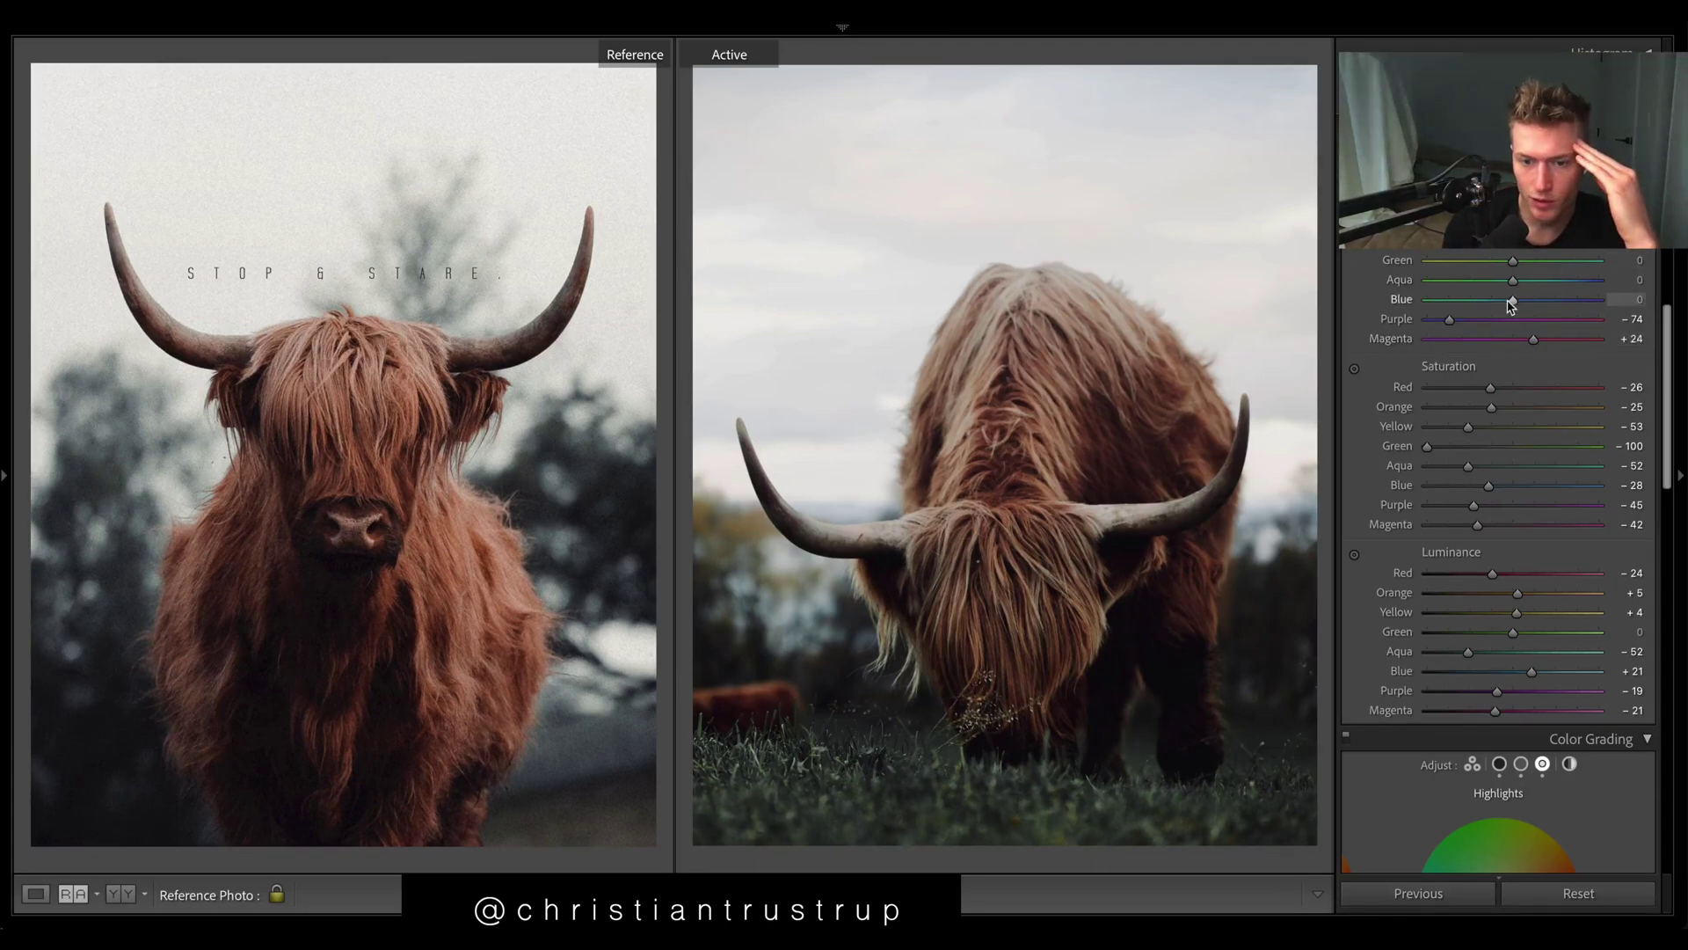
left_click_drag(1512, 300, 1416, 281)
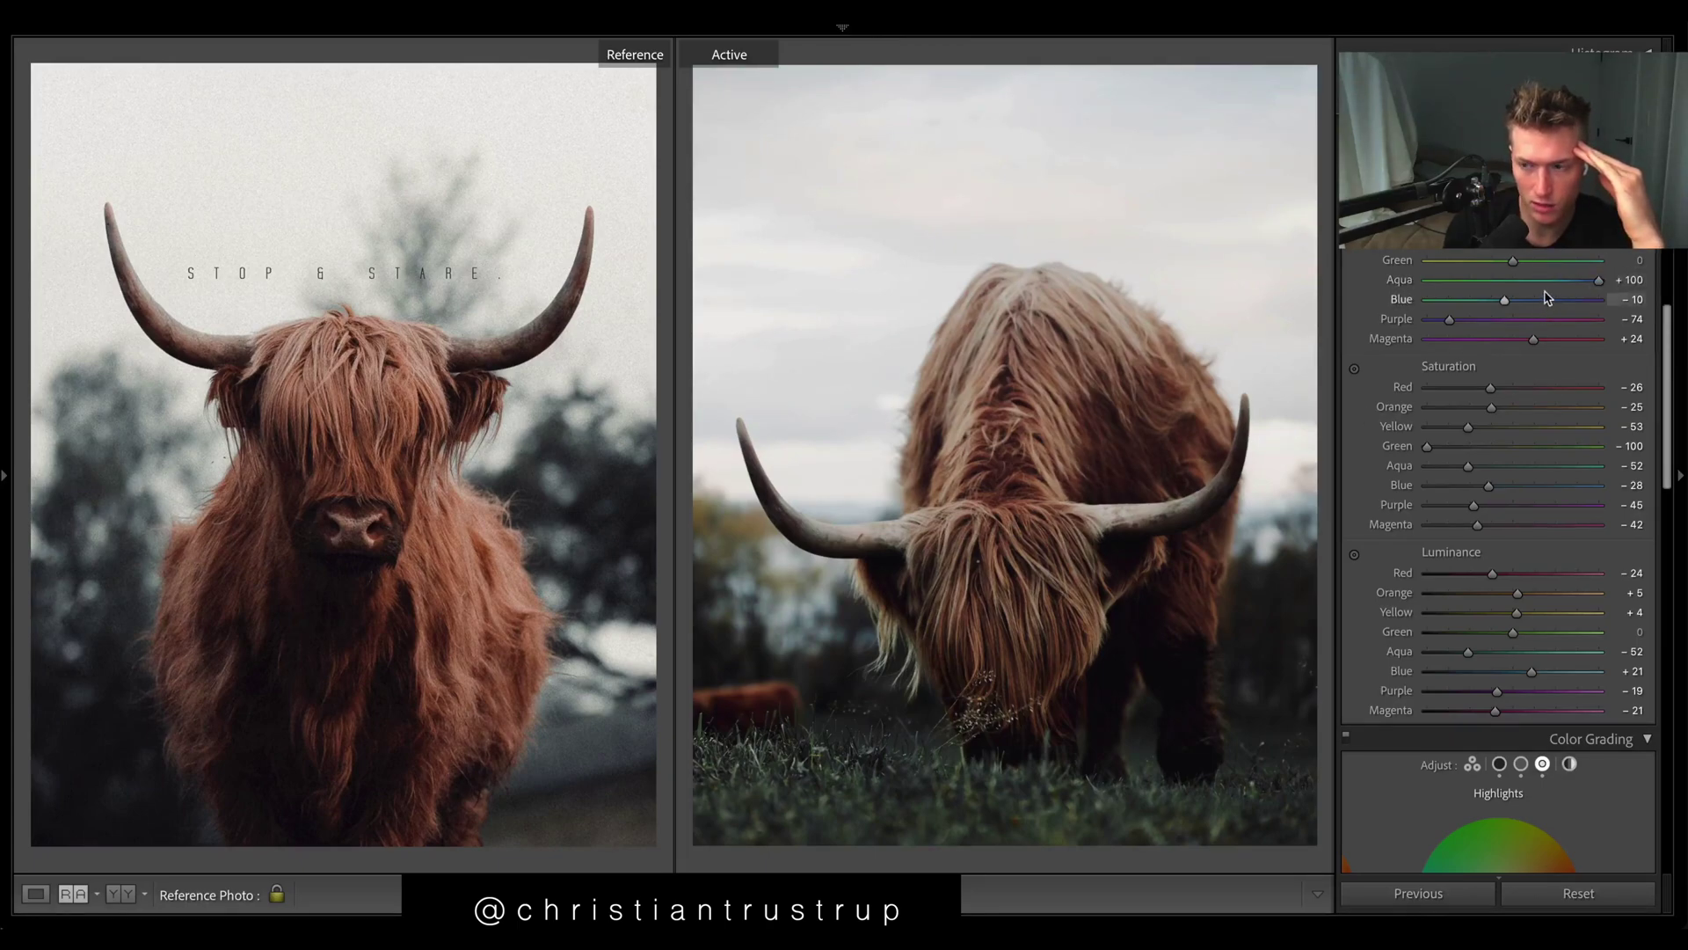
scroll(1547, 299, "up", 1)
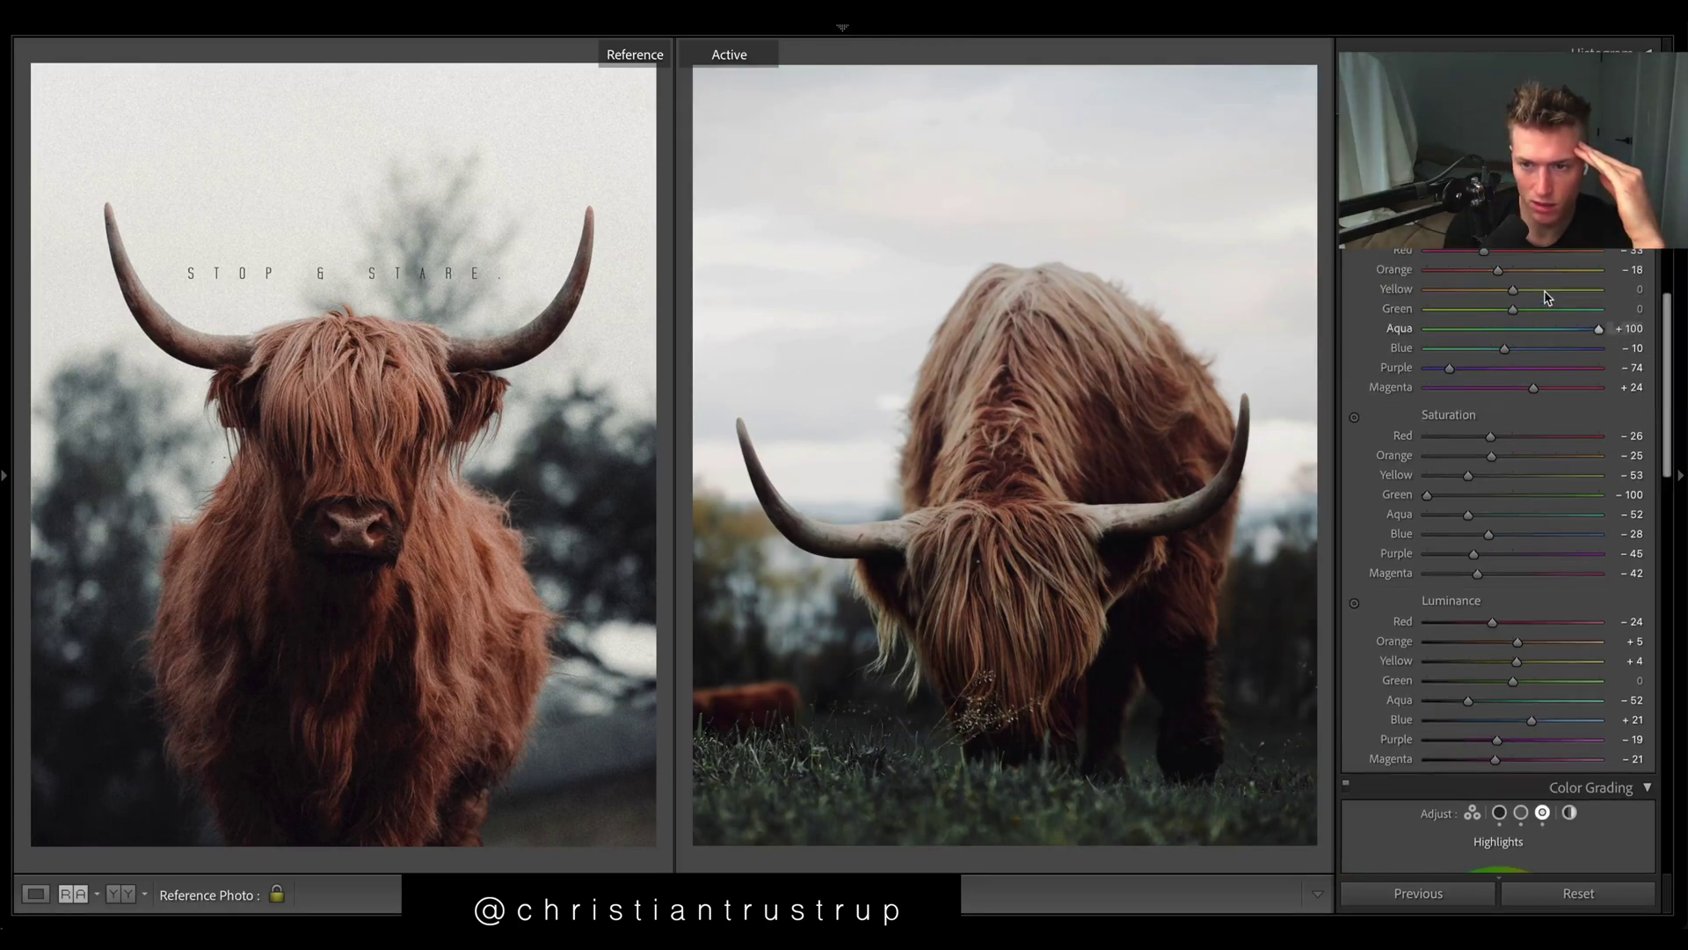
Shift the yellow hue to −83 while checking the blurred background foliage up close in the active photo
left_click(780, 818)
left_click_drag(813, 198, 1048, 302)
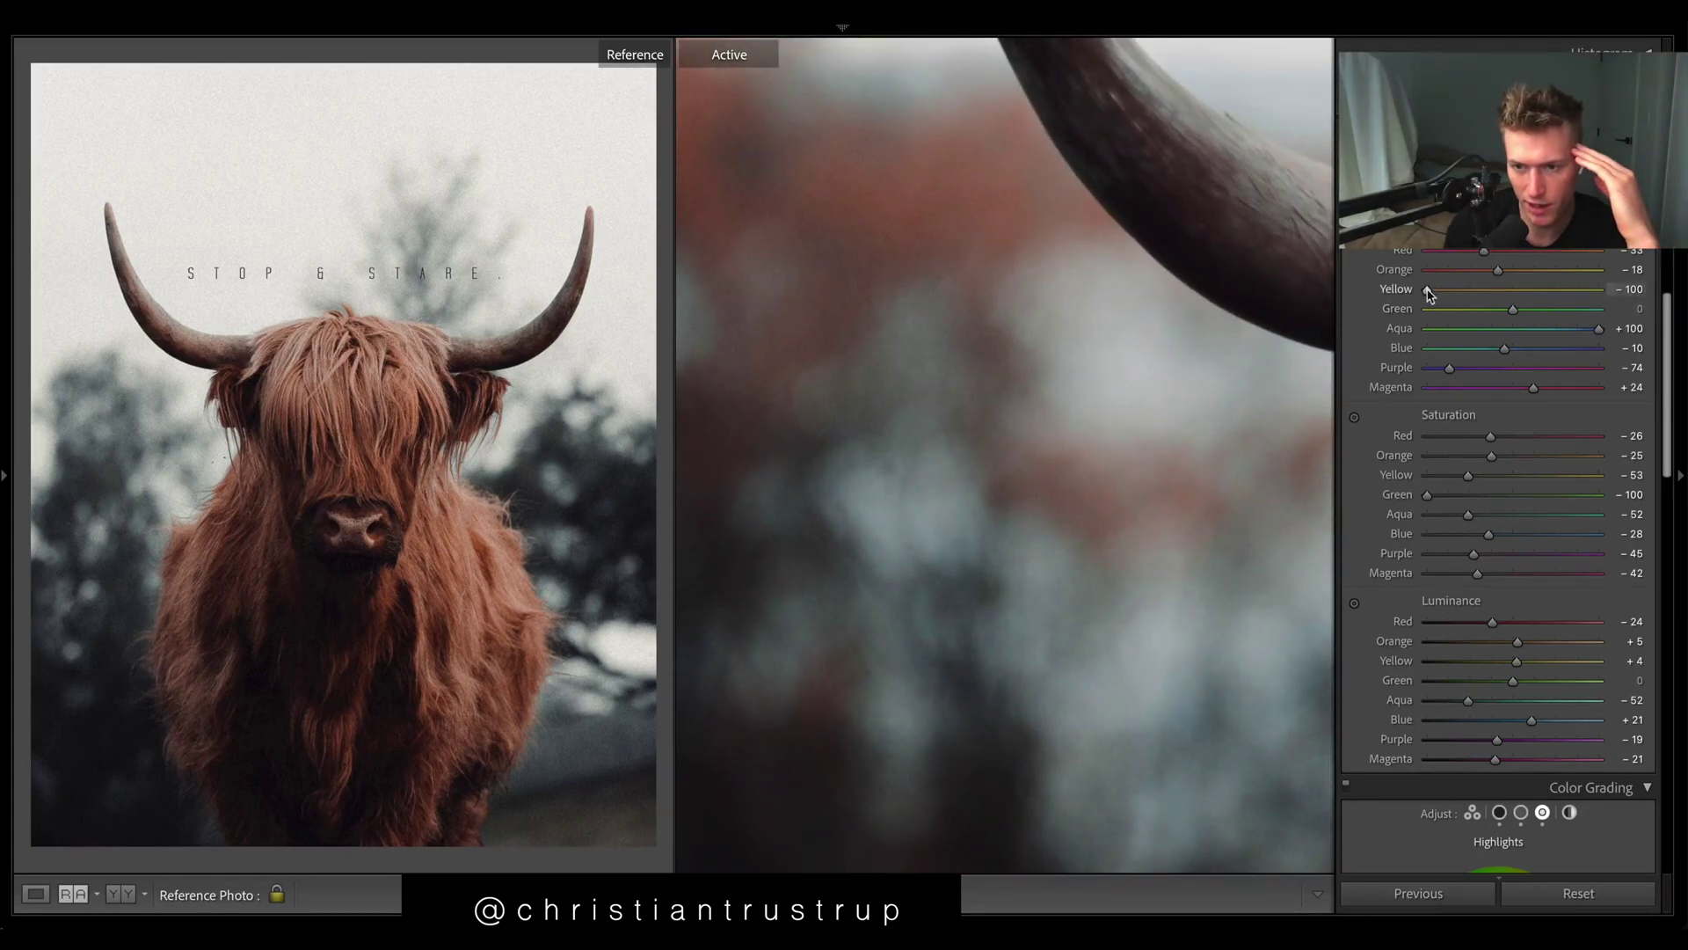
key("backslash")
key("backslash")
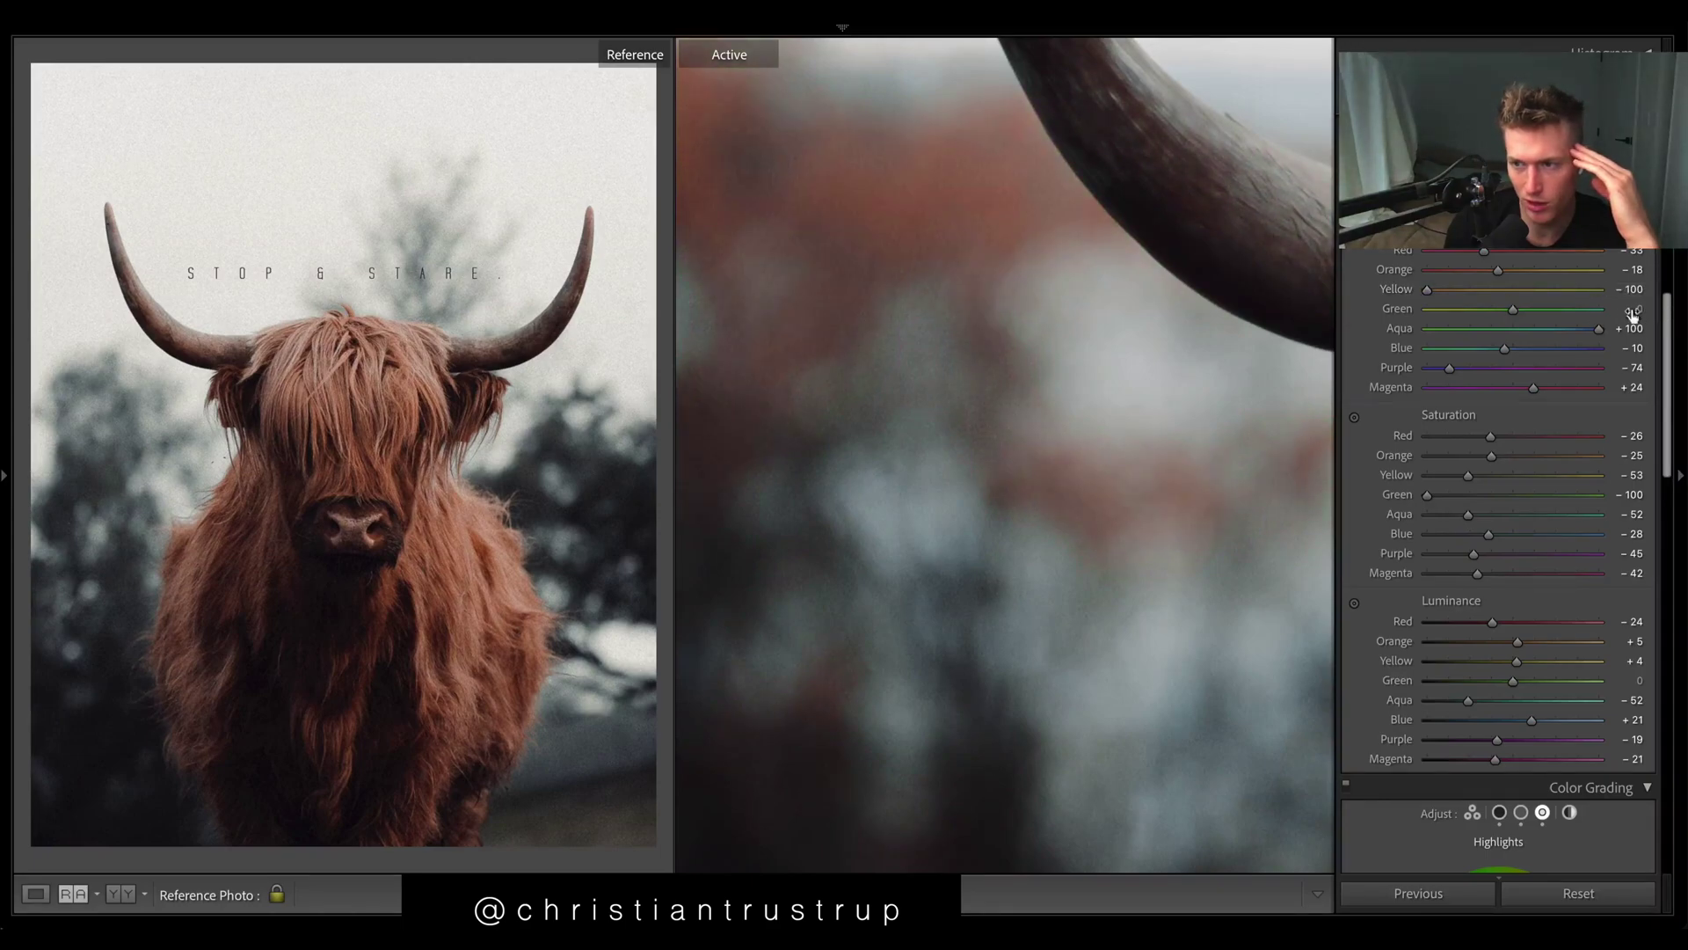
left_click_drag(1426, 290, 1437, 295)
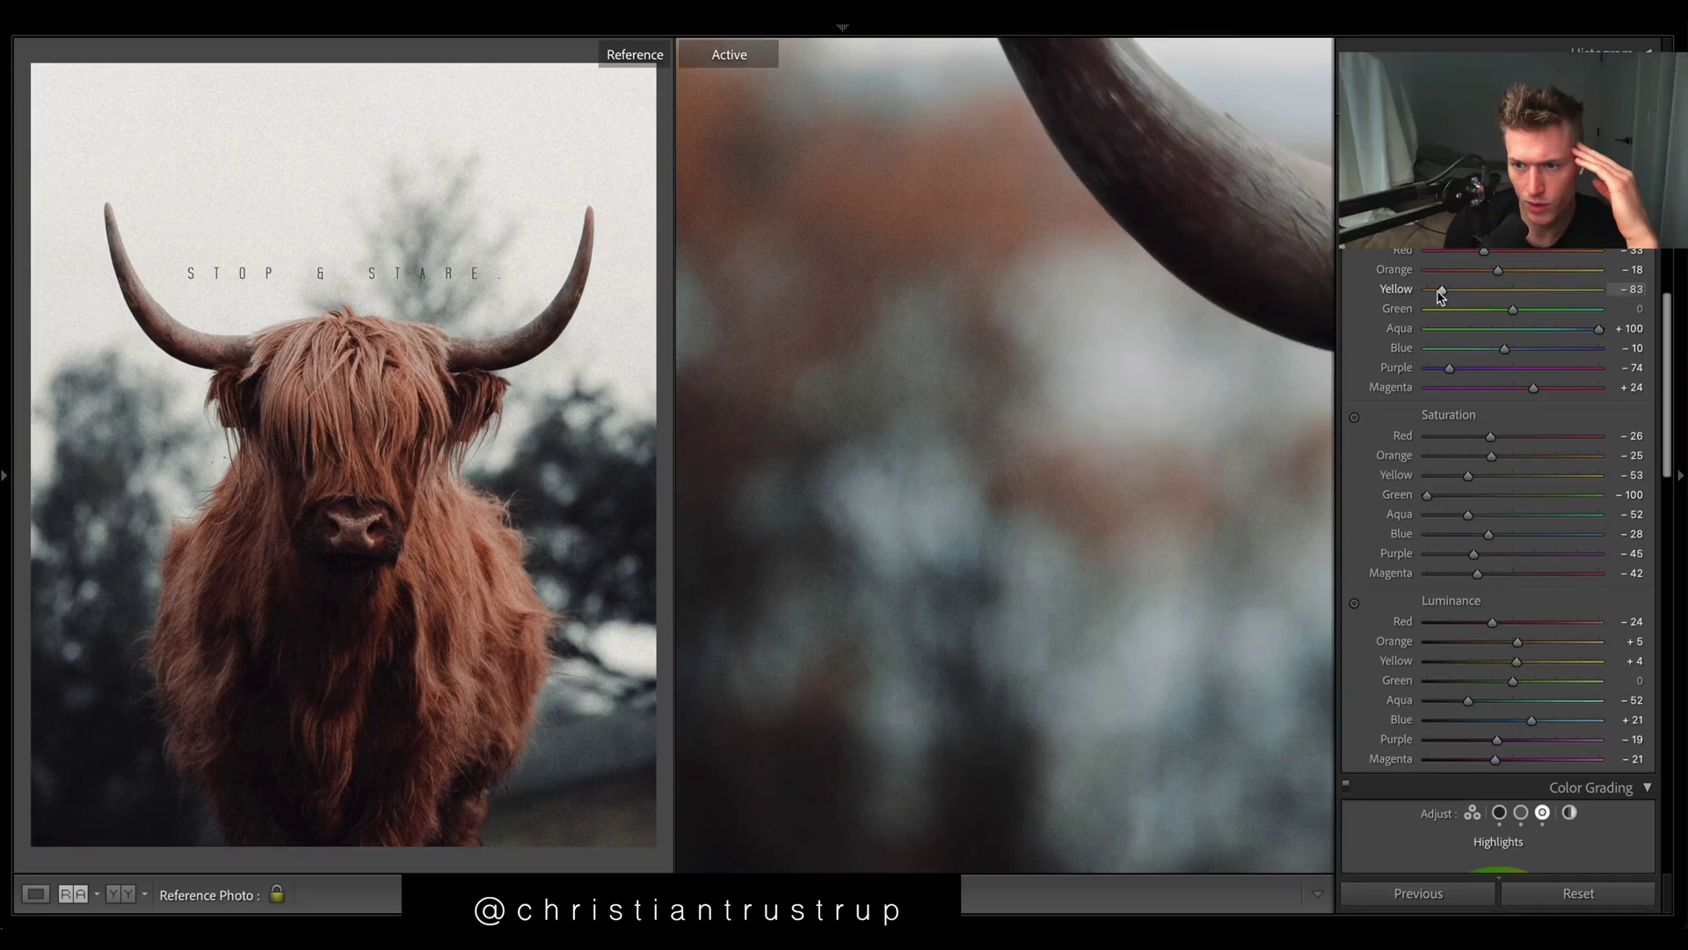
left_click(1073, 358)
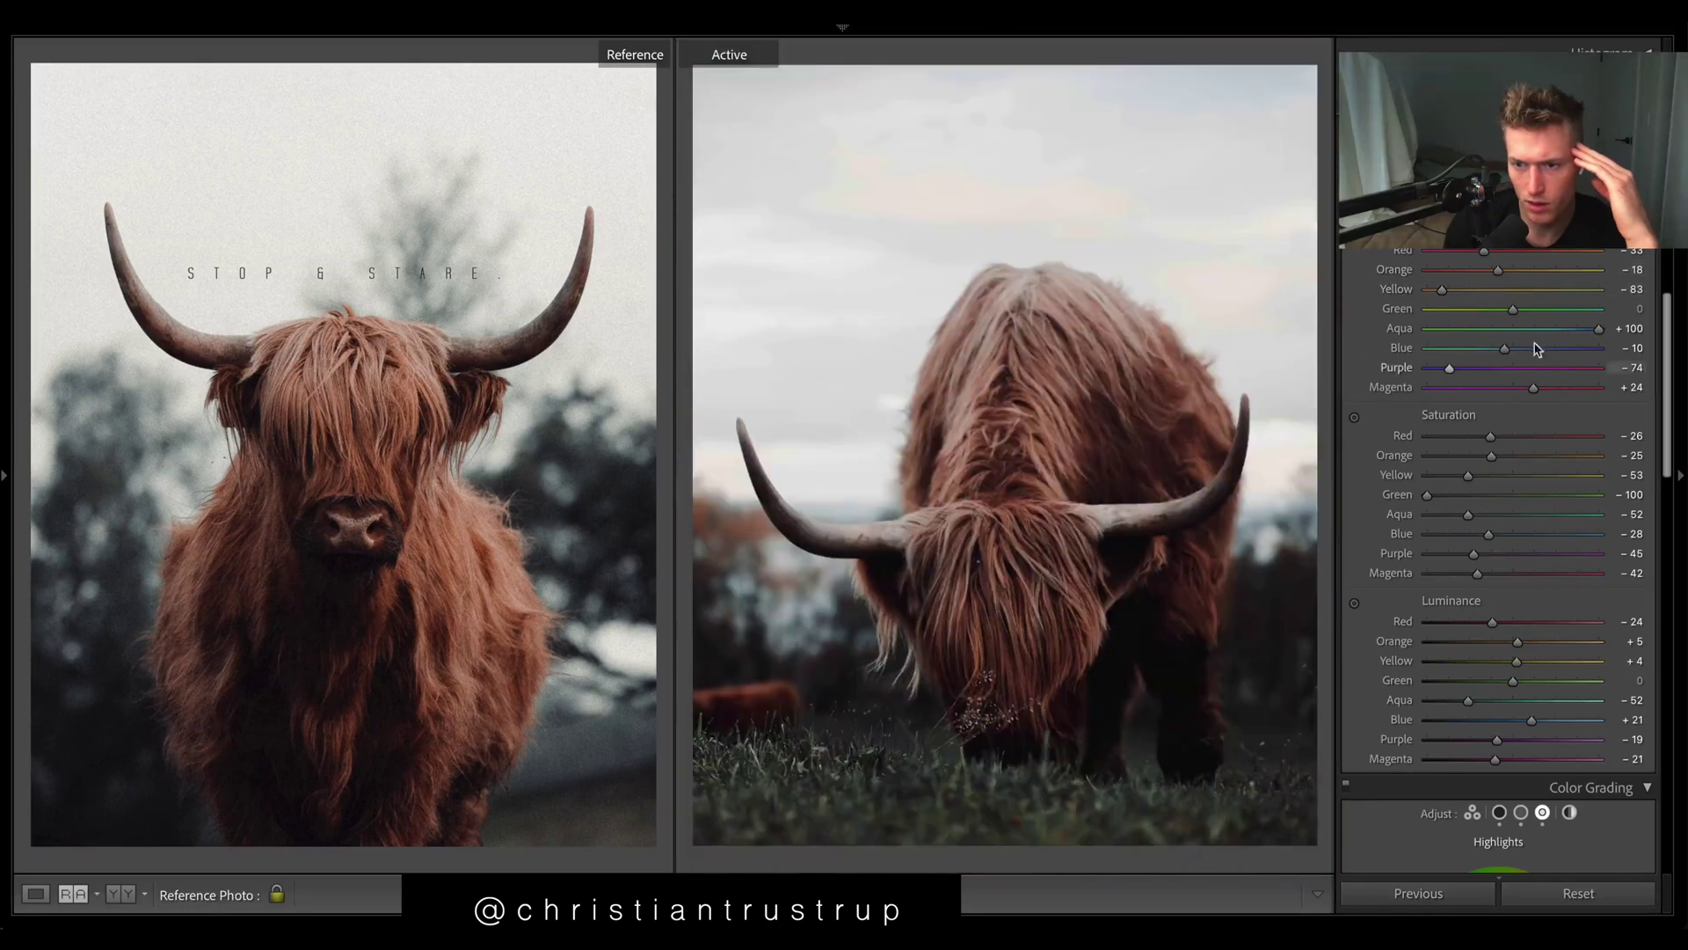
Tint the color grading midtones with Hue 53 and Saturation 3, and set their Luminance to −5
scroll(1505, 275, "down", 10)
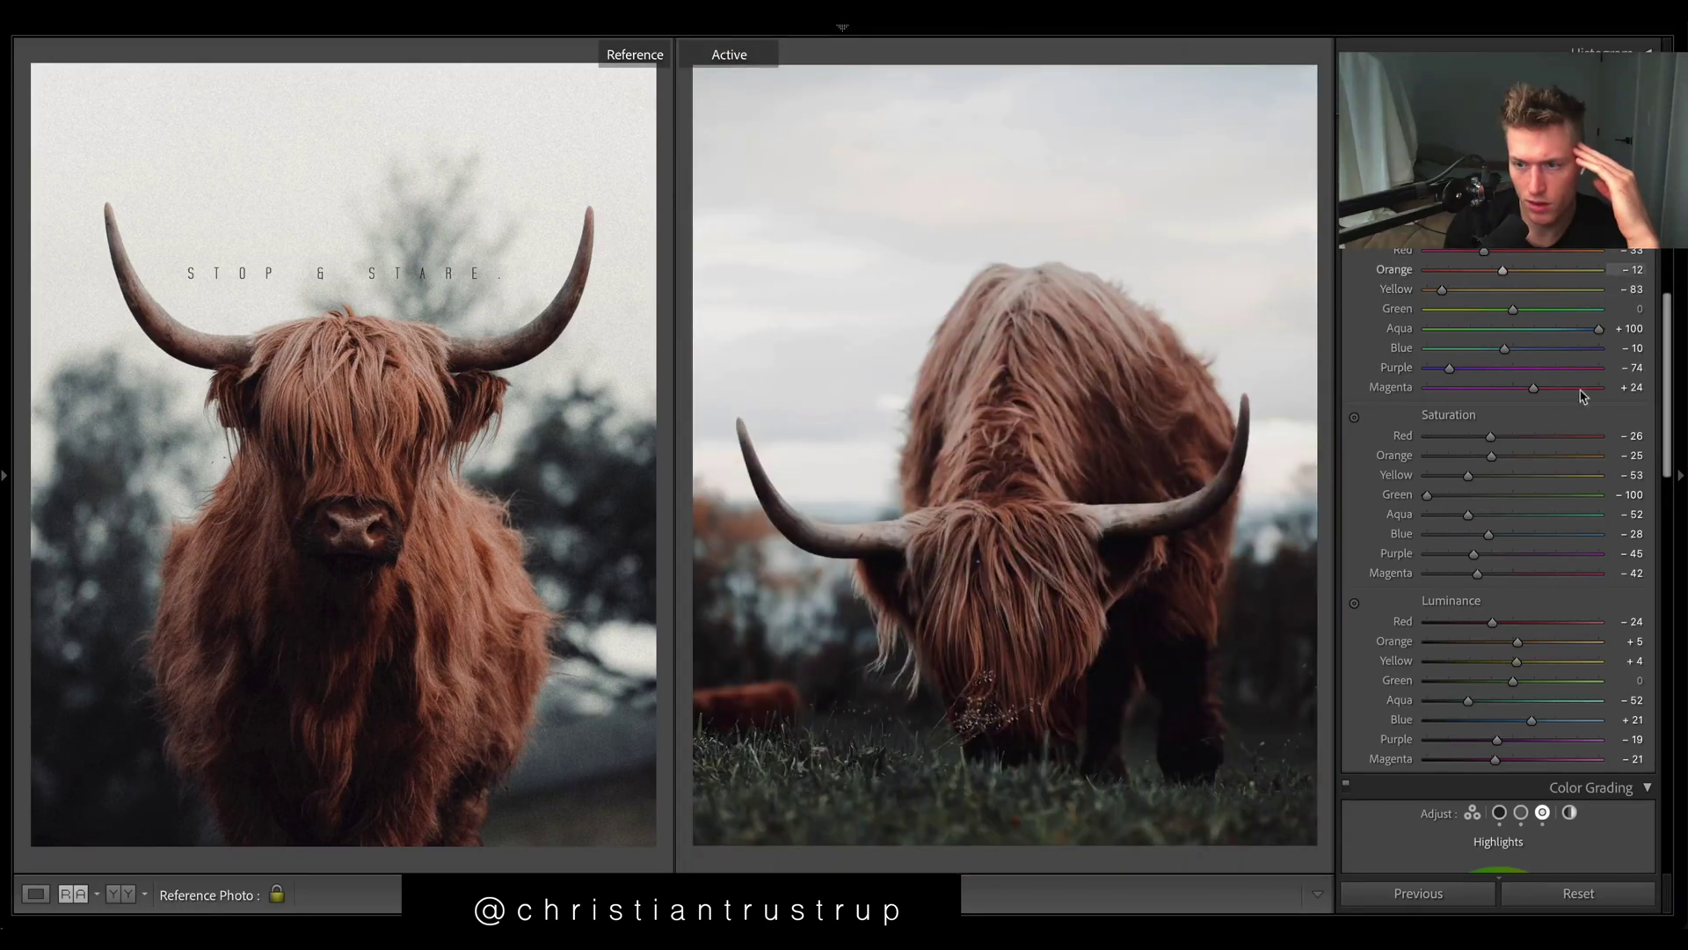
left_click(1501, 370)
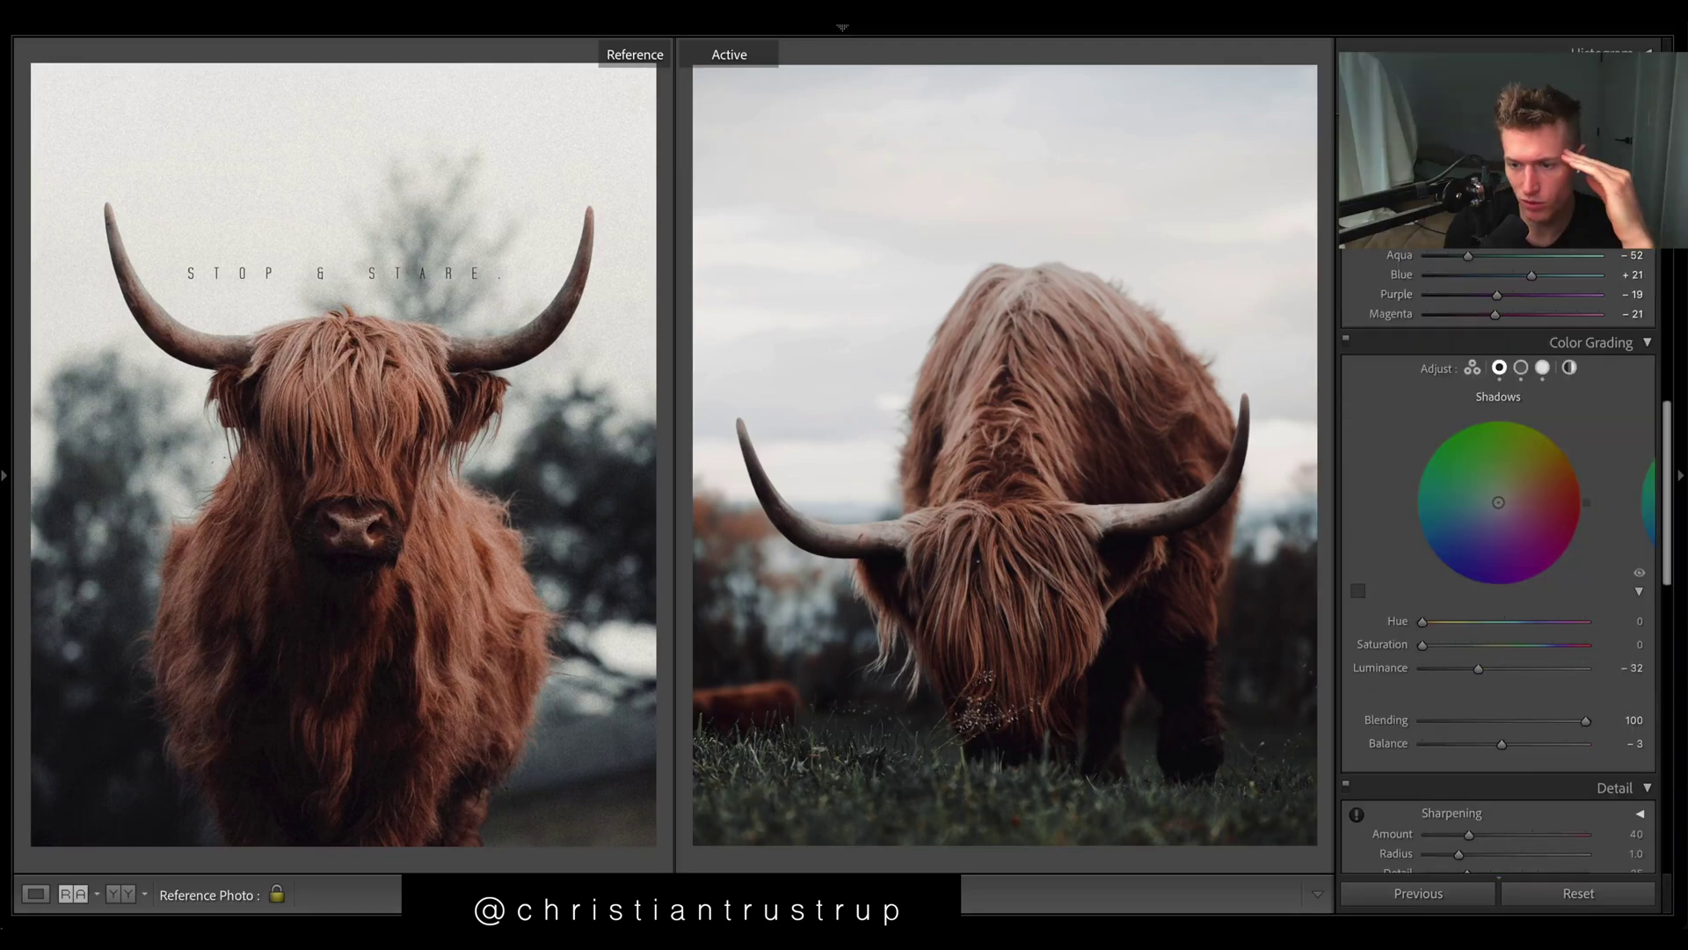
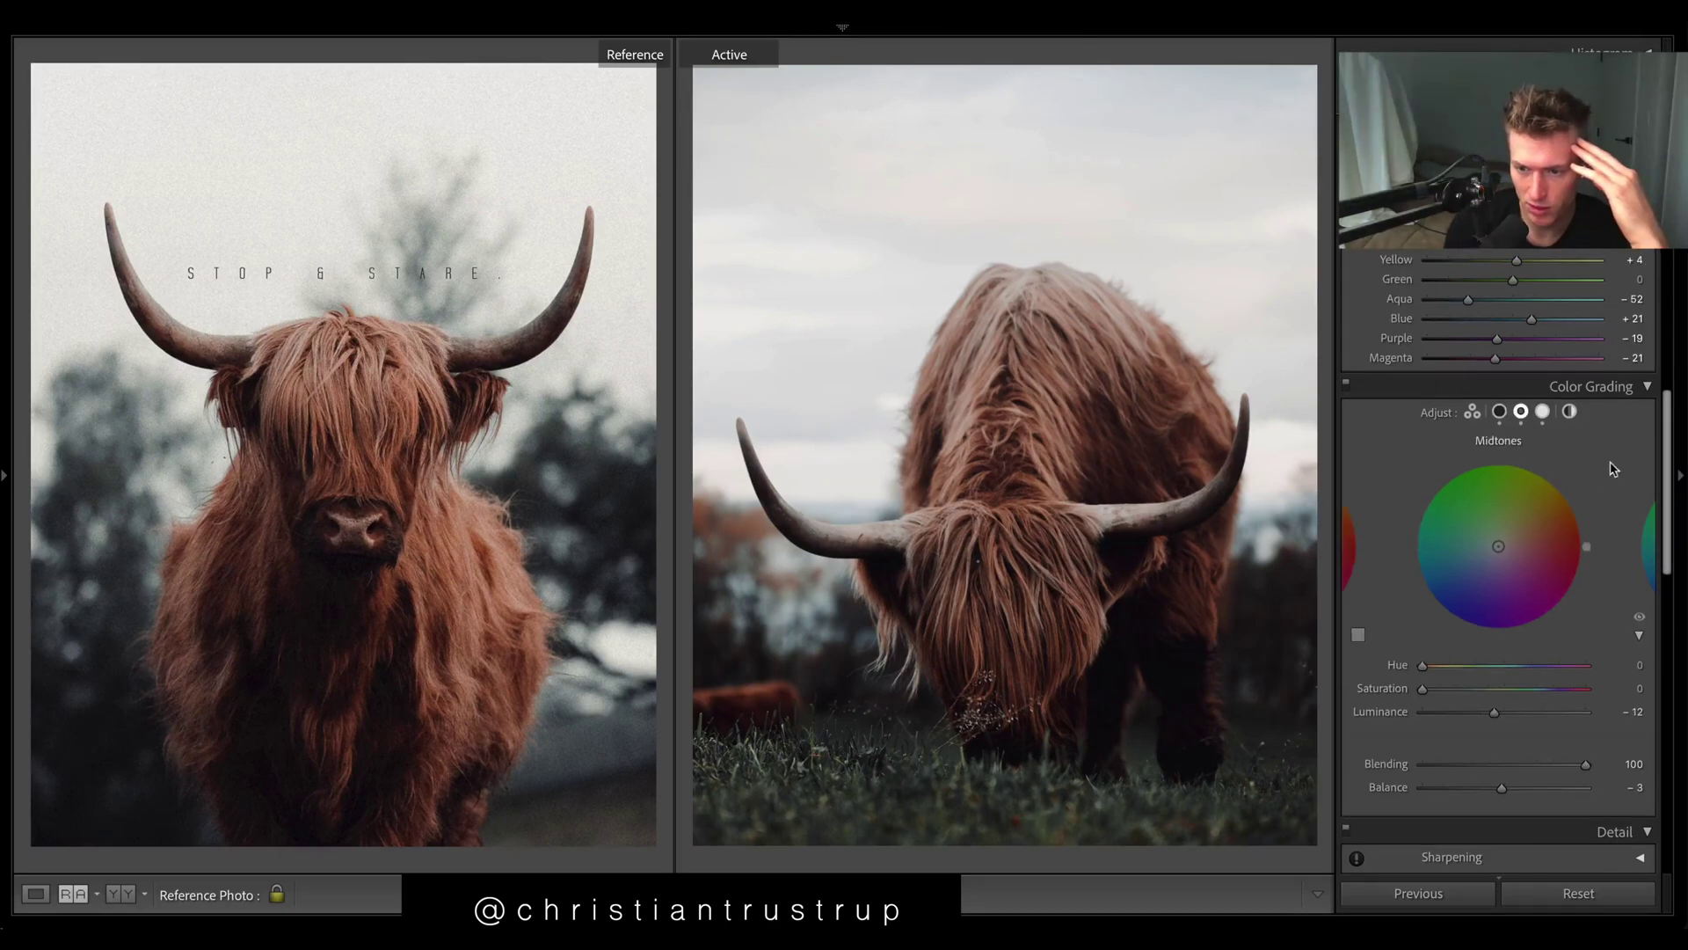
mouse_move(1436, 671)
left_mouse_down()
mouse_move(1451, 670)
mouse_move(1430, 699)
left_mouse_up()
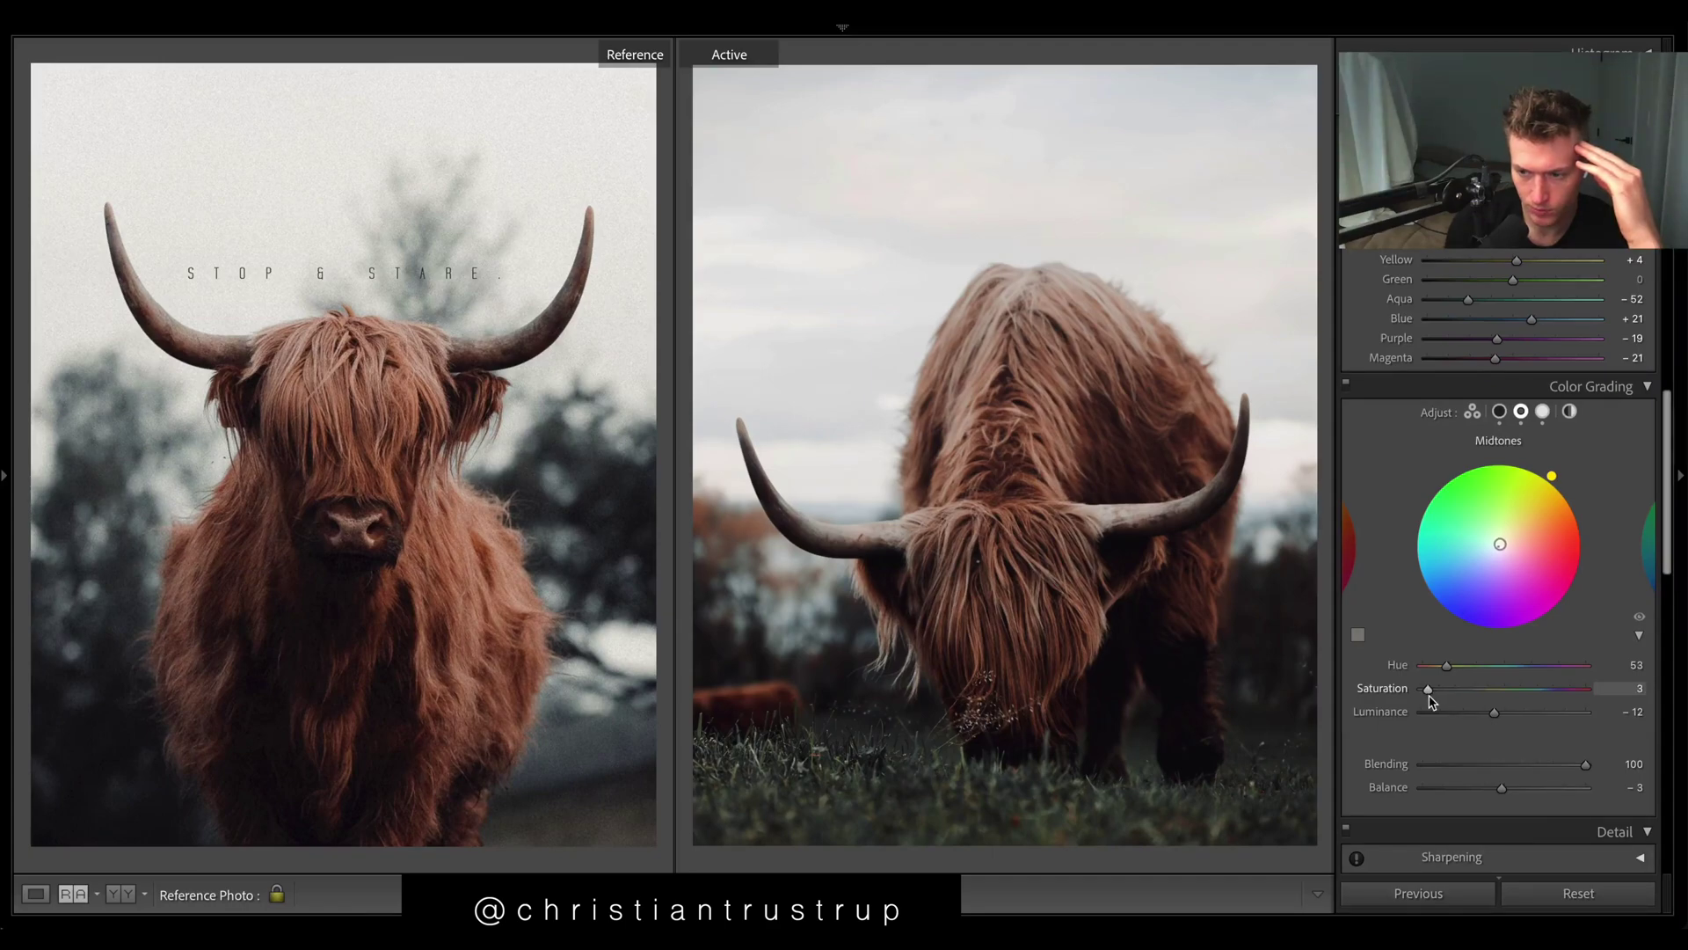
mouse_move(1495, 711)
left_mouse_down()
mouse_move(1417, 717)
mouse_move(1500, 716)
left_mouse_up()
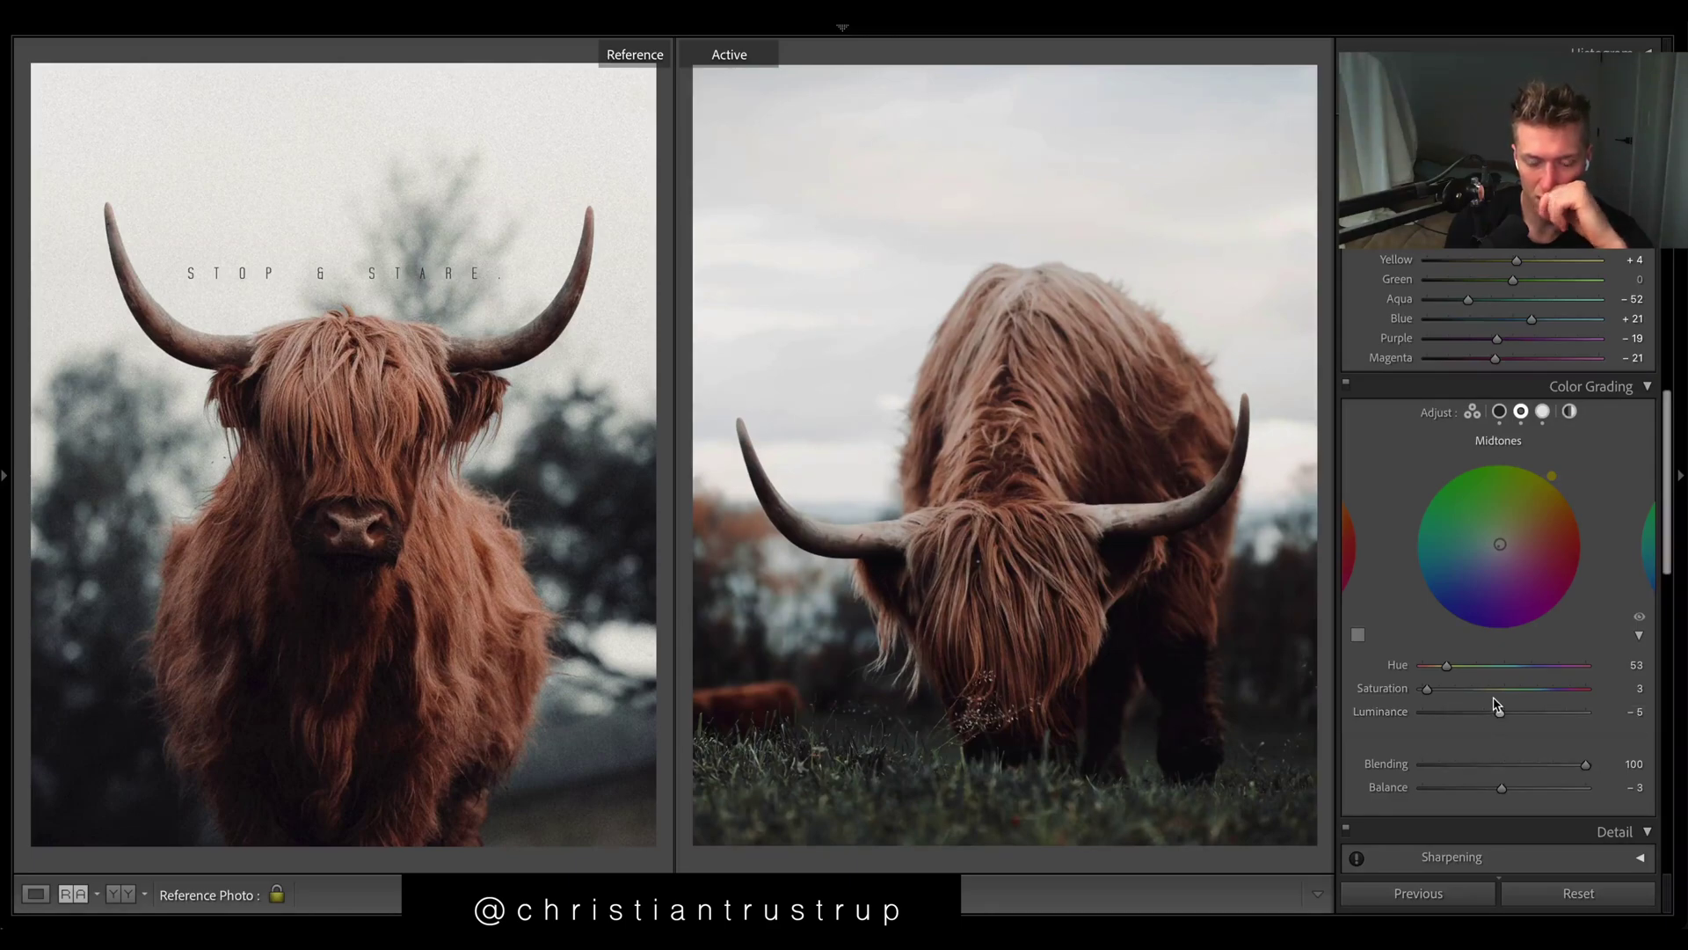
Set the noise reduction luminance to 15, the sharpening masking to 58 and the grain amount to 100
scroll(1465, 756, "down", 10)
mouse_move(1429, 334)
left_mouse_down()
mouse_move(1464, 337)
mouse_move(1450, 337)
left_mouse_up()
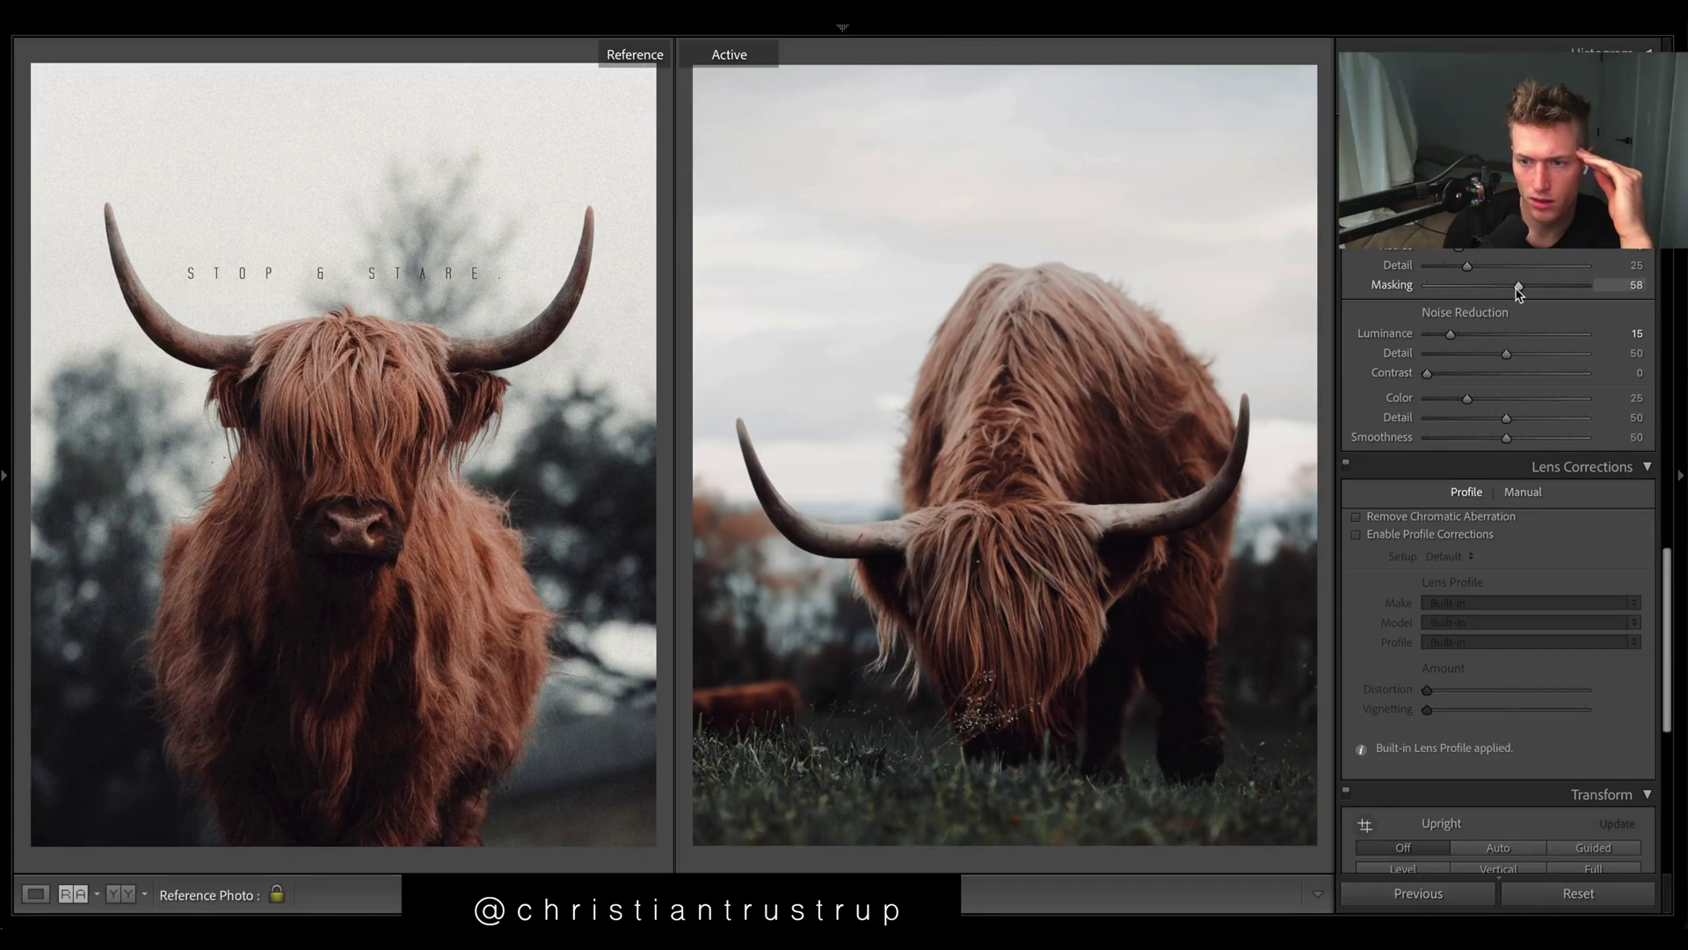
scroll(1554, 417, "down", 7)
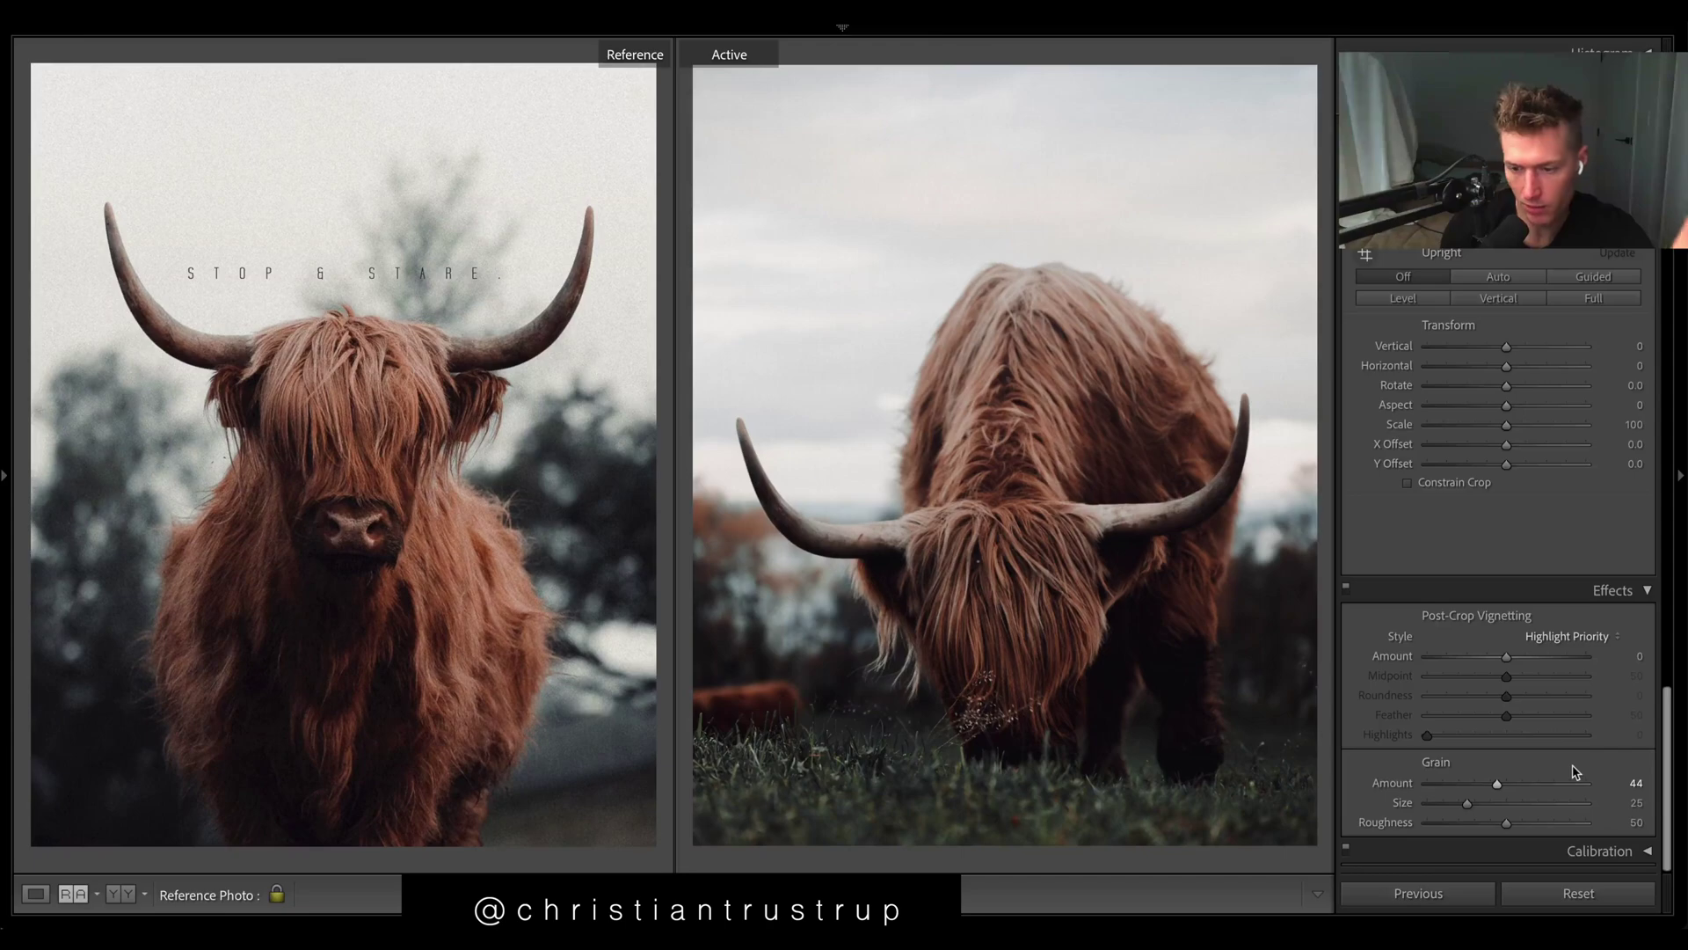
left_click_drag(1533, 787, 1614, 801)
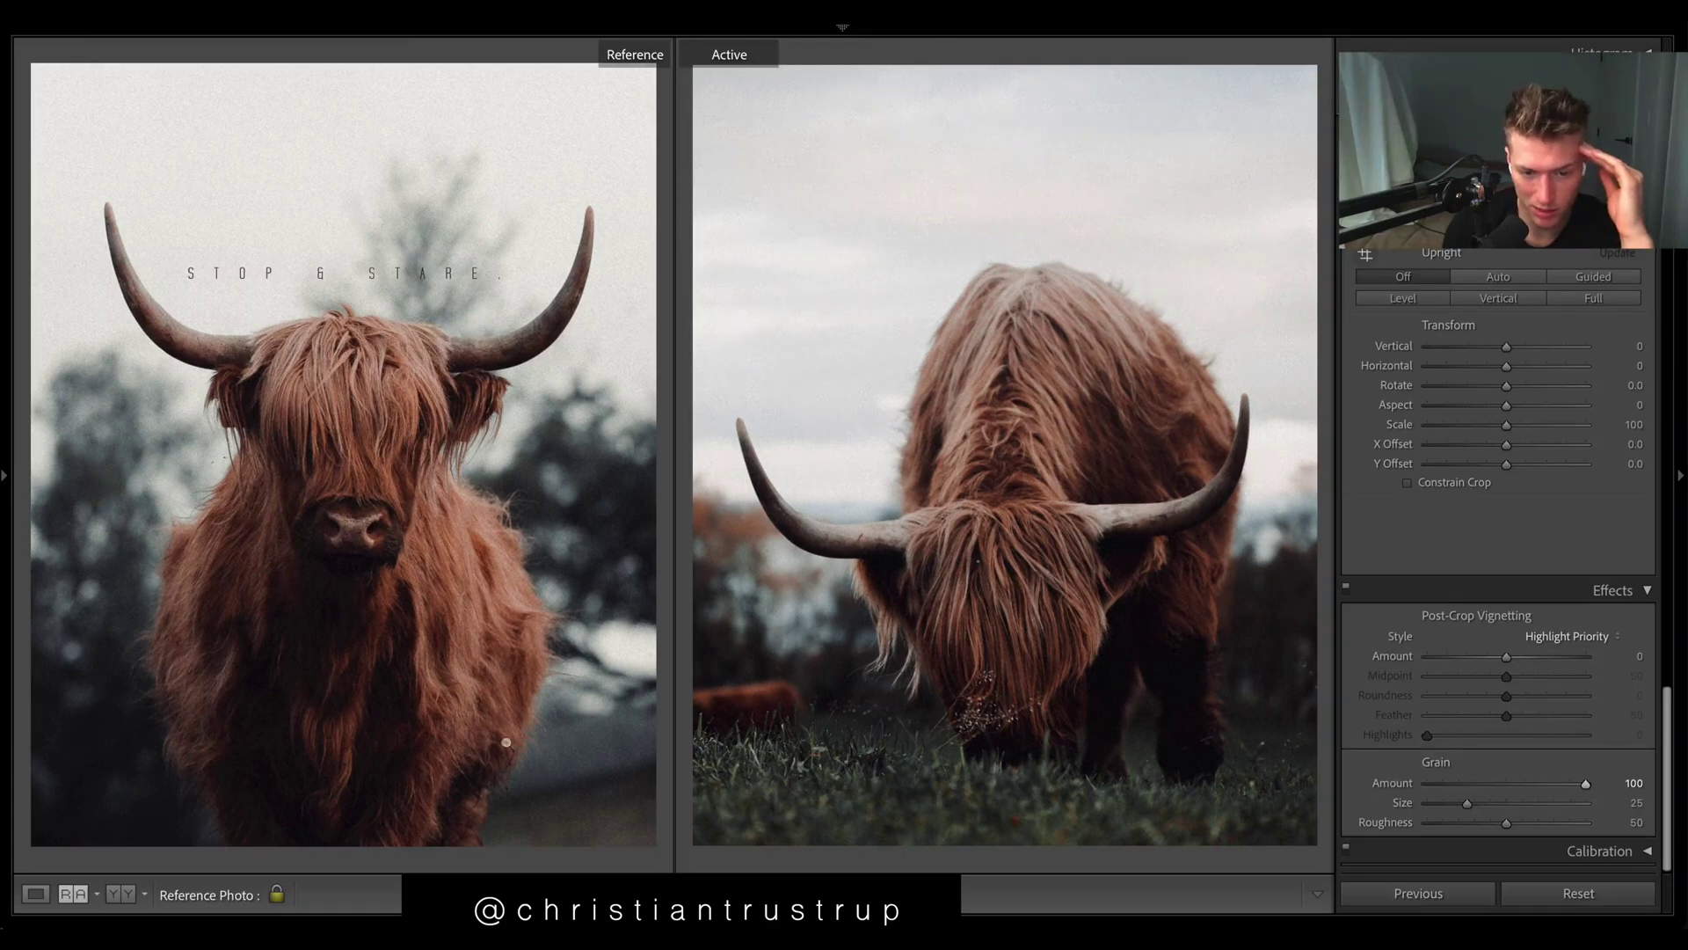
Compare the edited cow photo with the reference, inspecting its grain up close and checking its unedited state with a temporary reset
left_click(1465, 783)
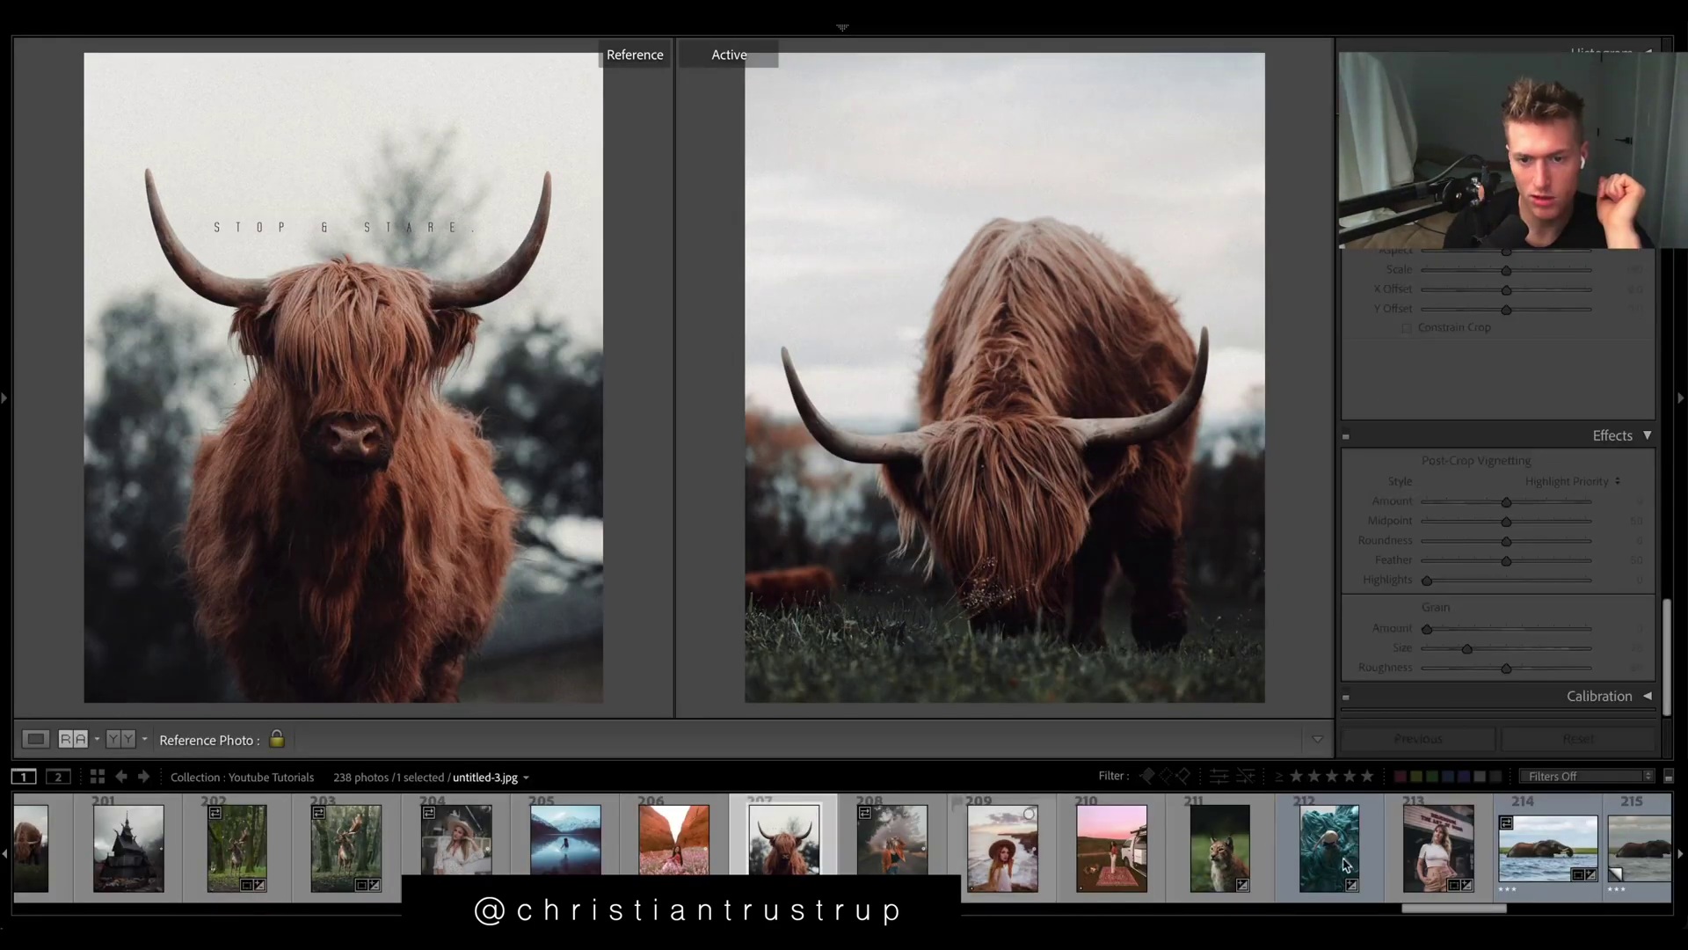
left_click(1408, 853)
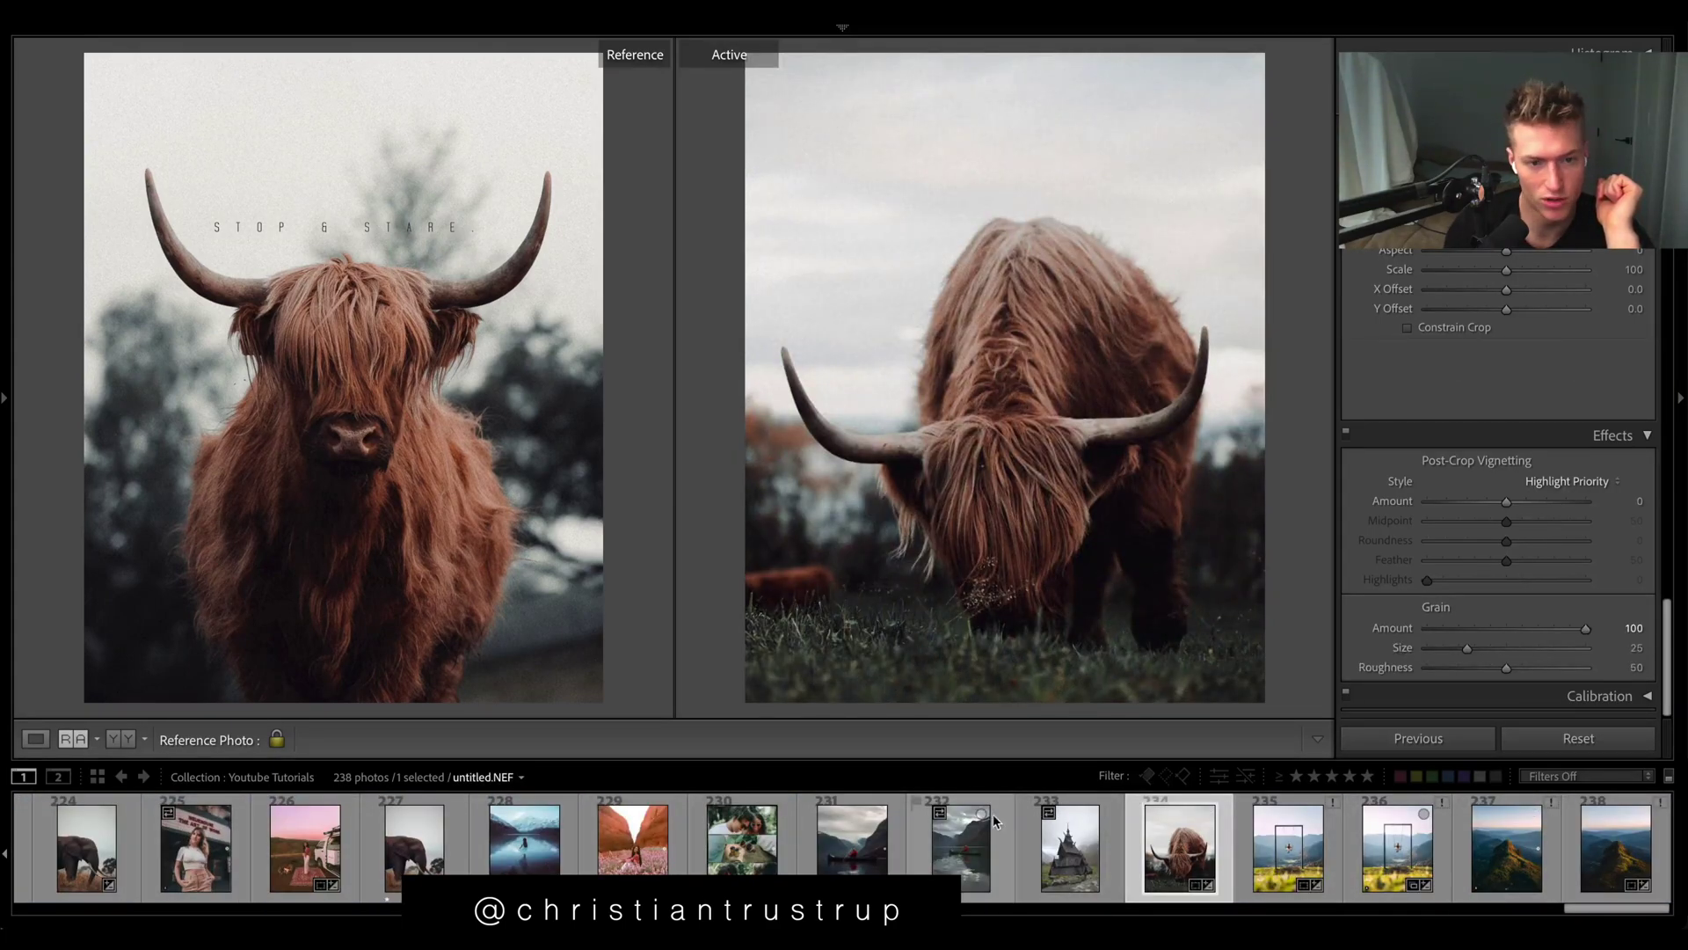
key("F6")
scroll(1660, 255, "up", 5)
scroll(1660, 255, "up", 8)
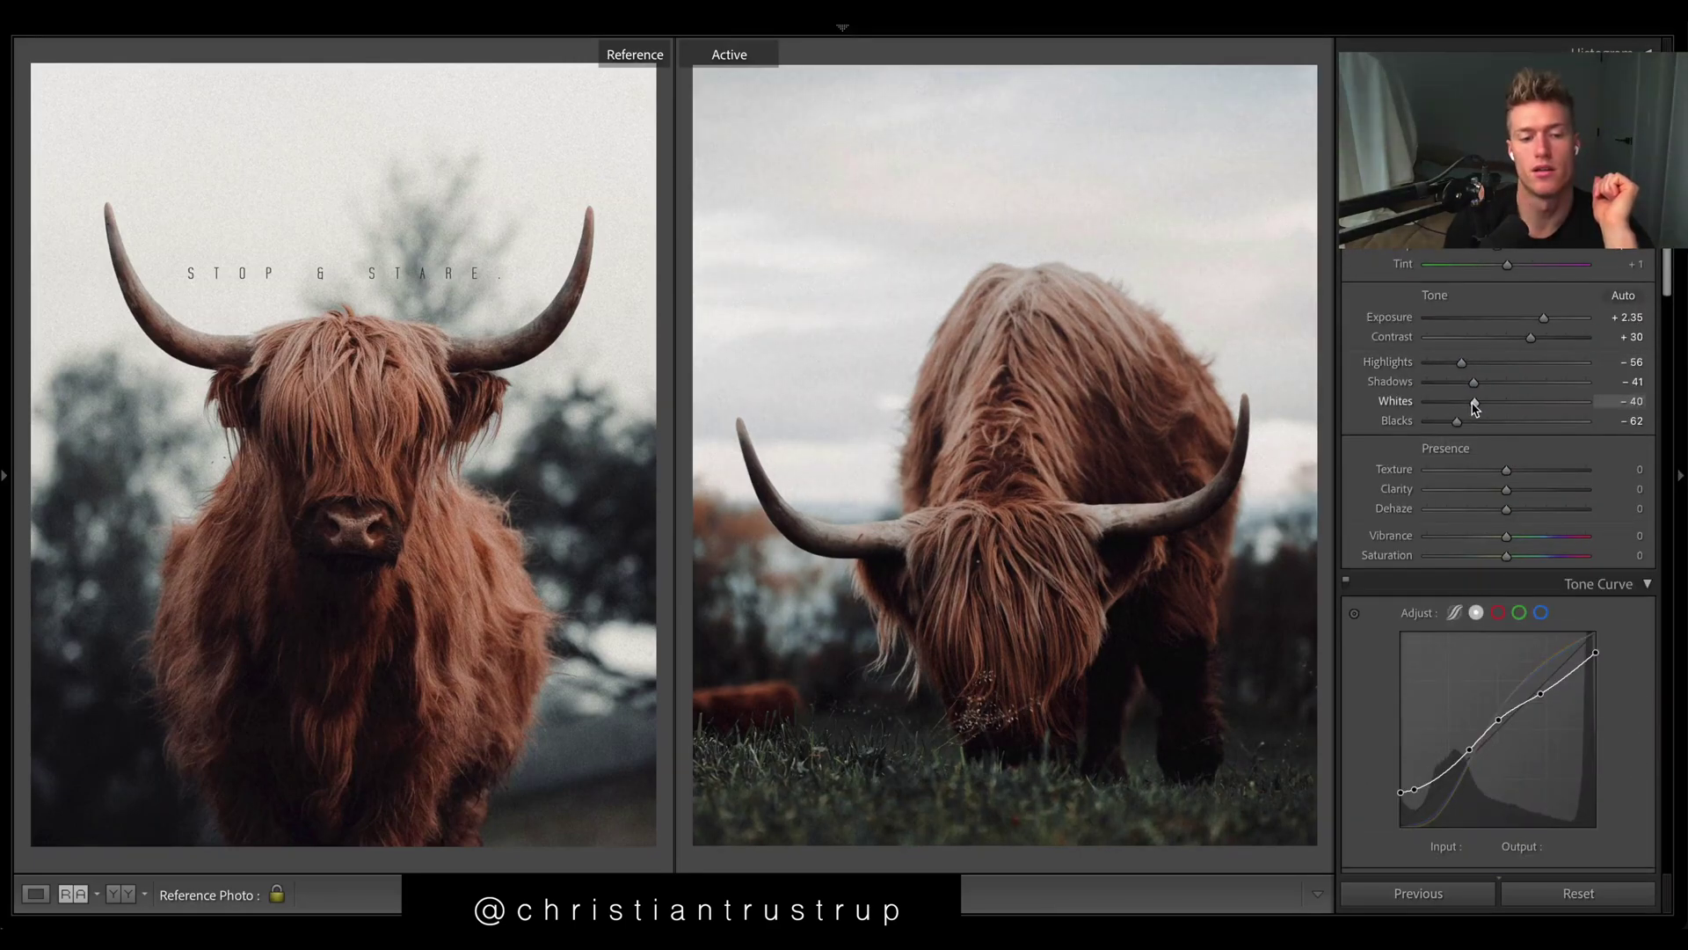
left_click(1044, 822)
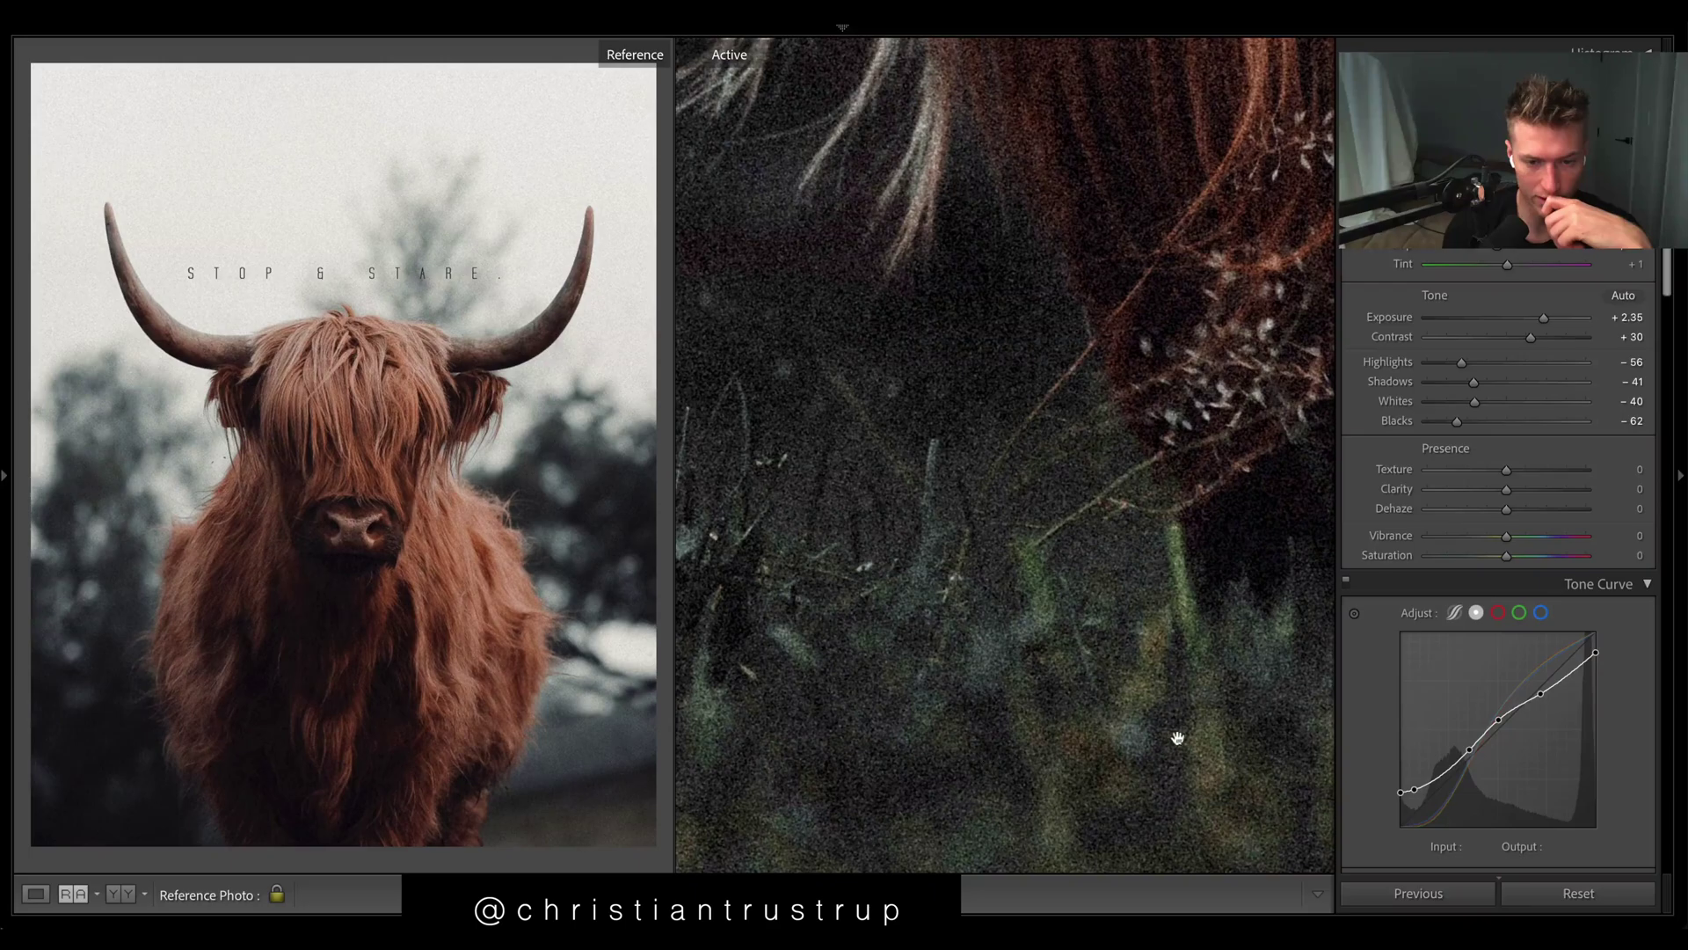
left_click(985, 620)
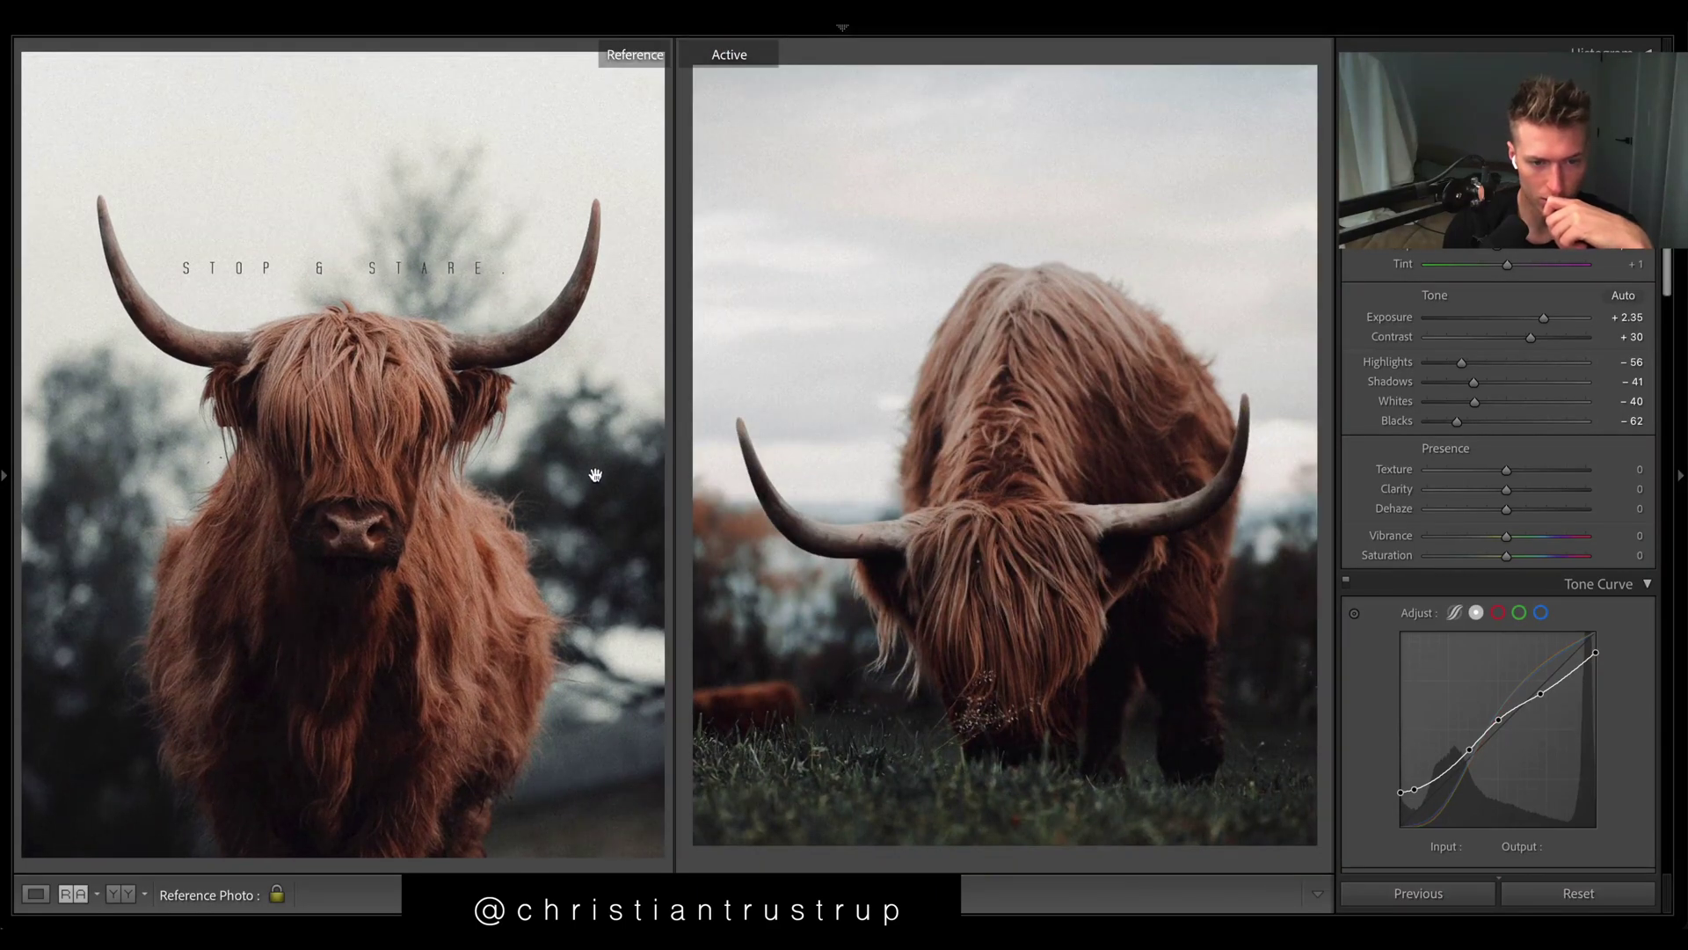
left_click(388, 479)
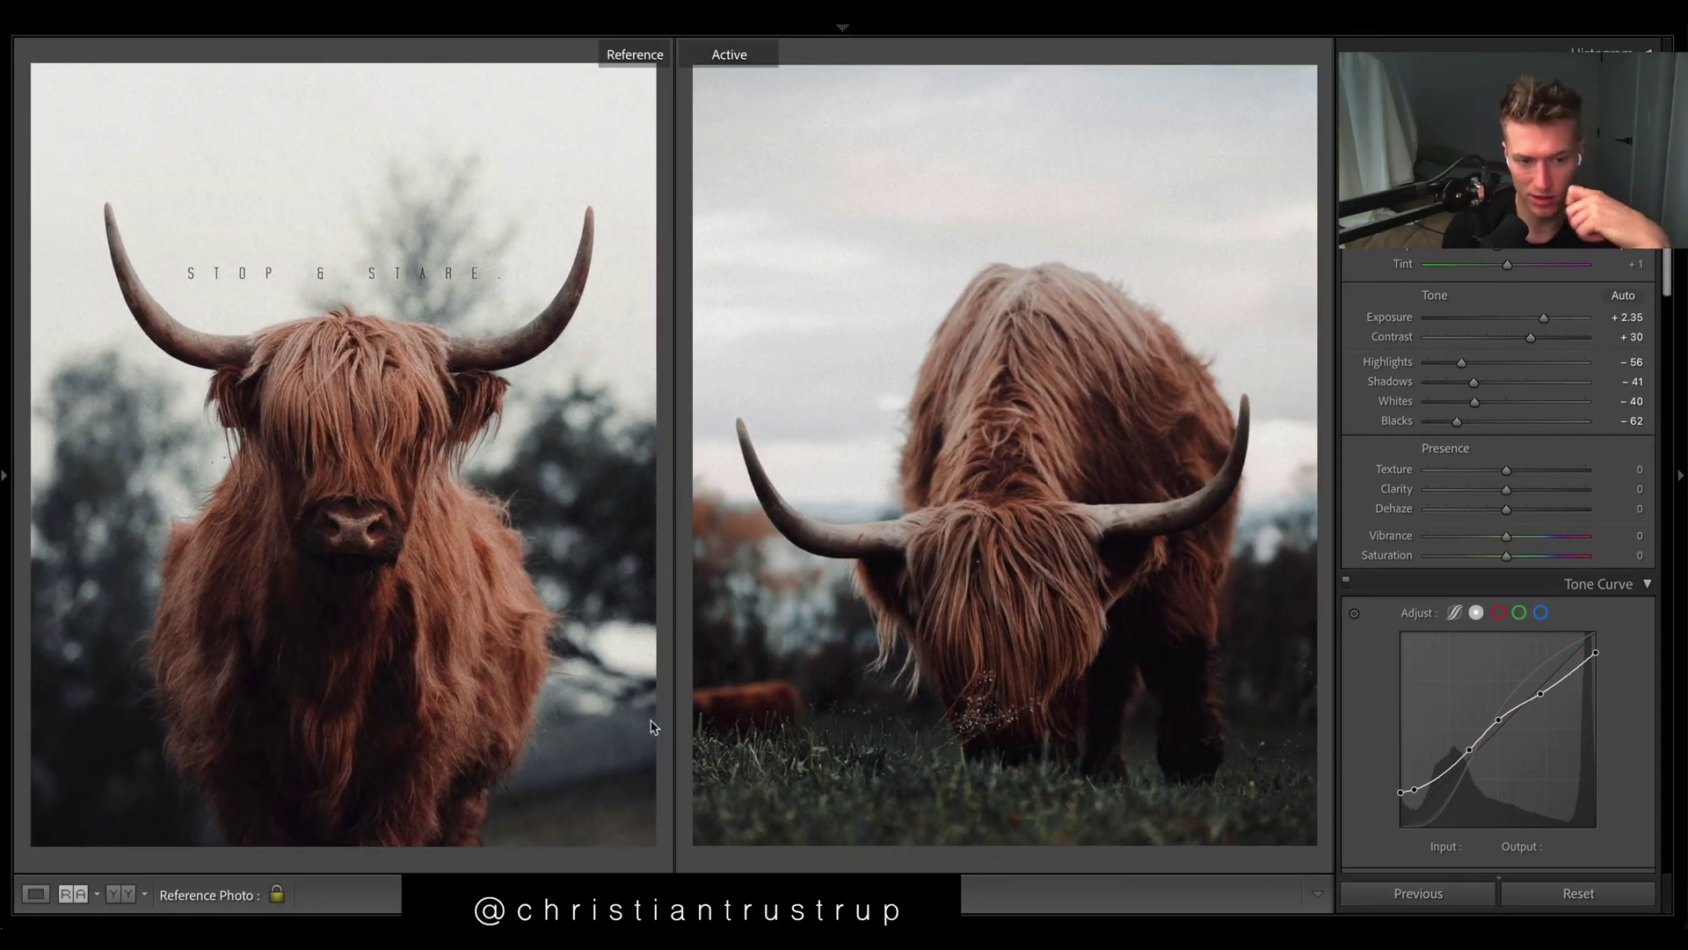
left_click(1593, 894)
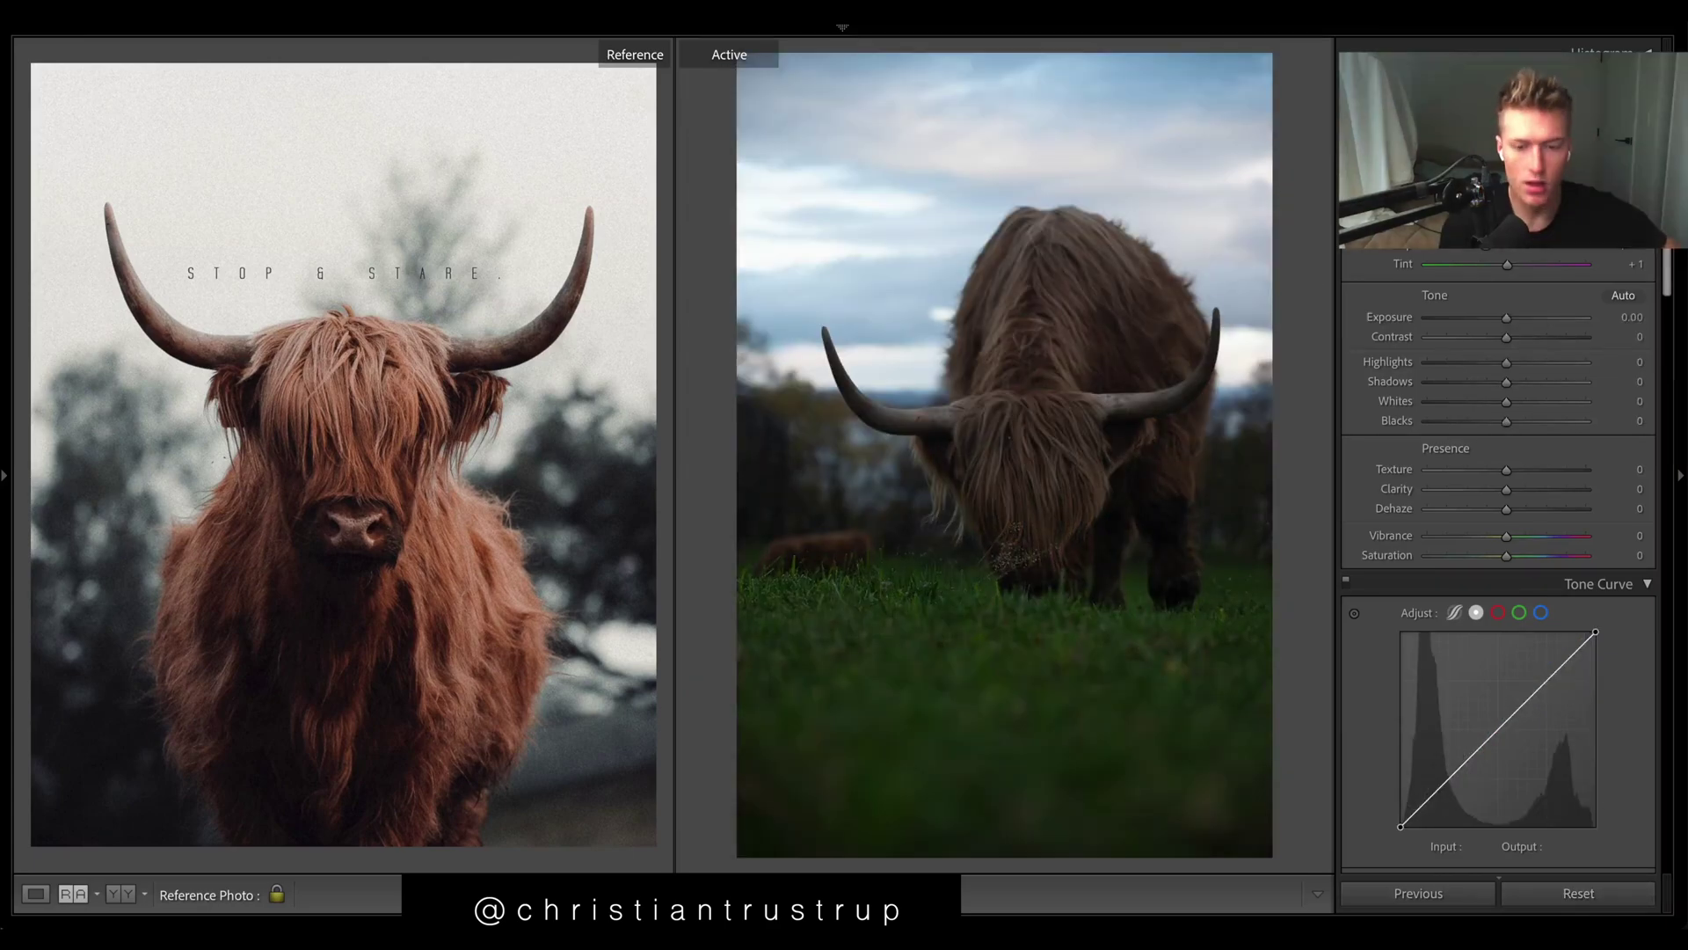
key("ctrl+z")
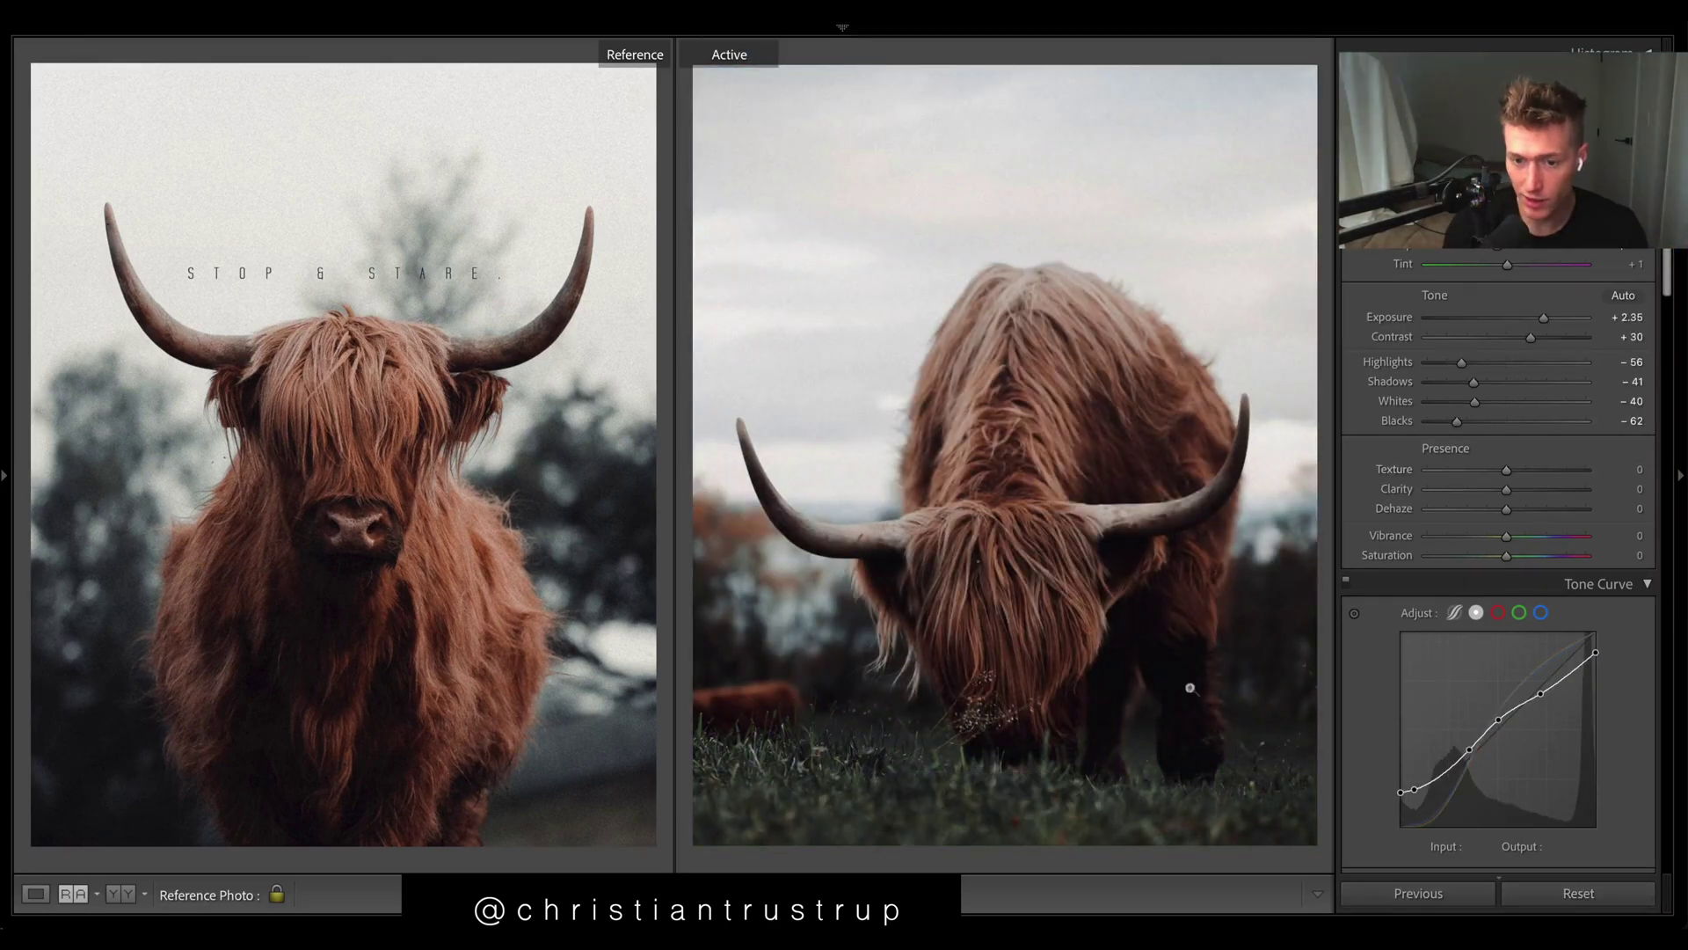
Copy the develop settings of the edited cow photo
right_click(1079, 362)
mouse_move(1092, 376)
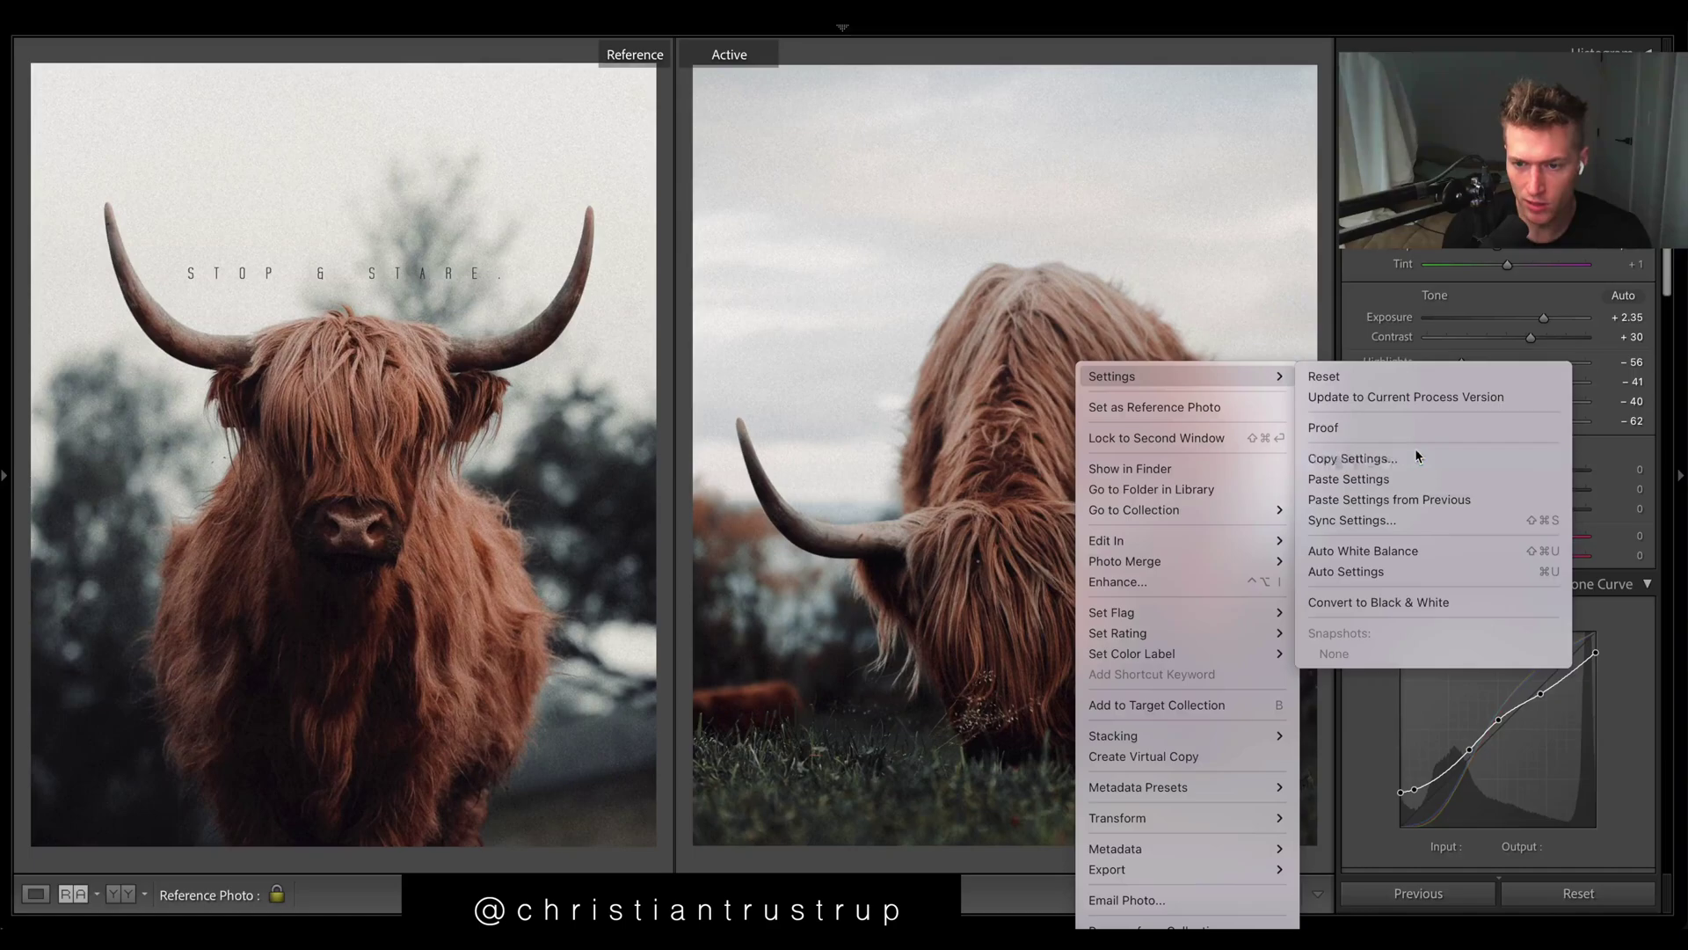
left_click(1354, 458)
left_click(1310, 429)
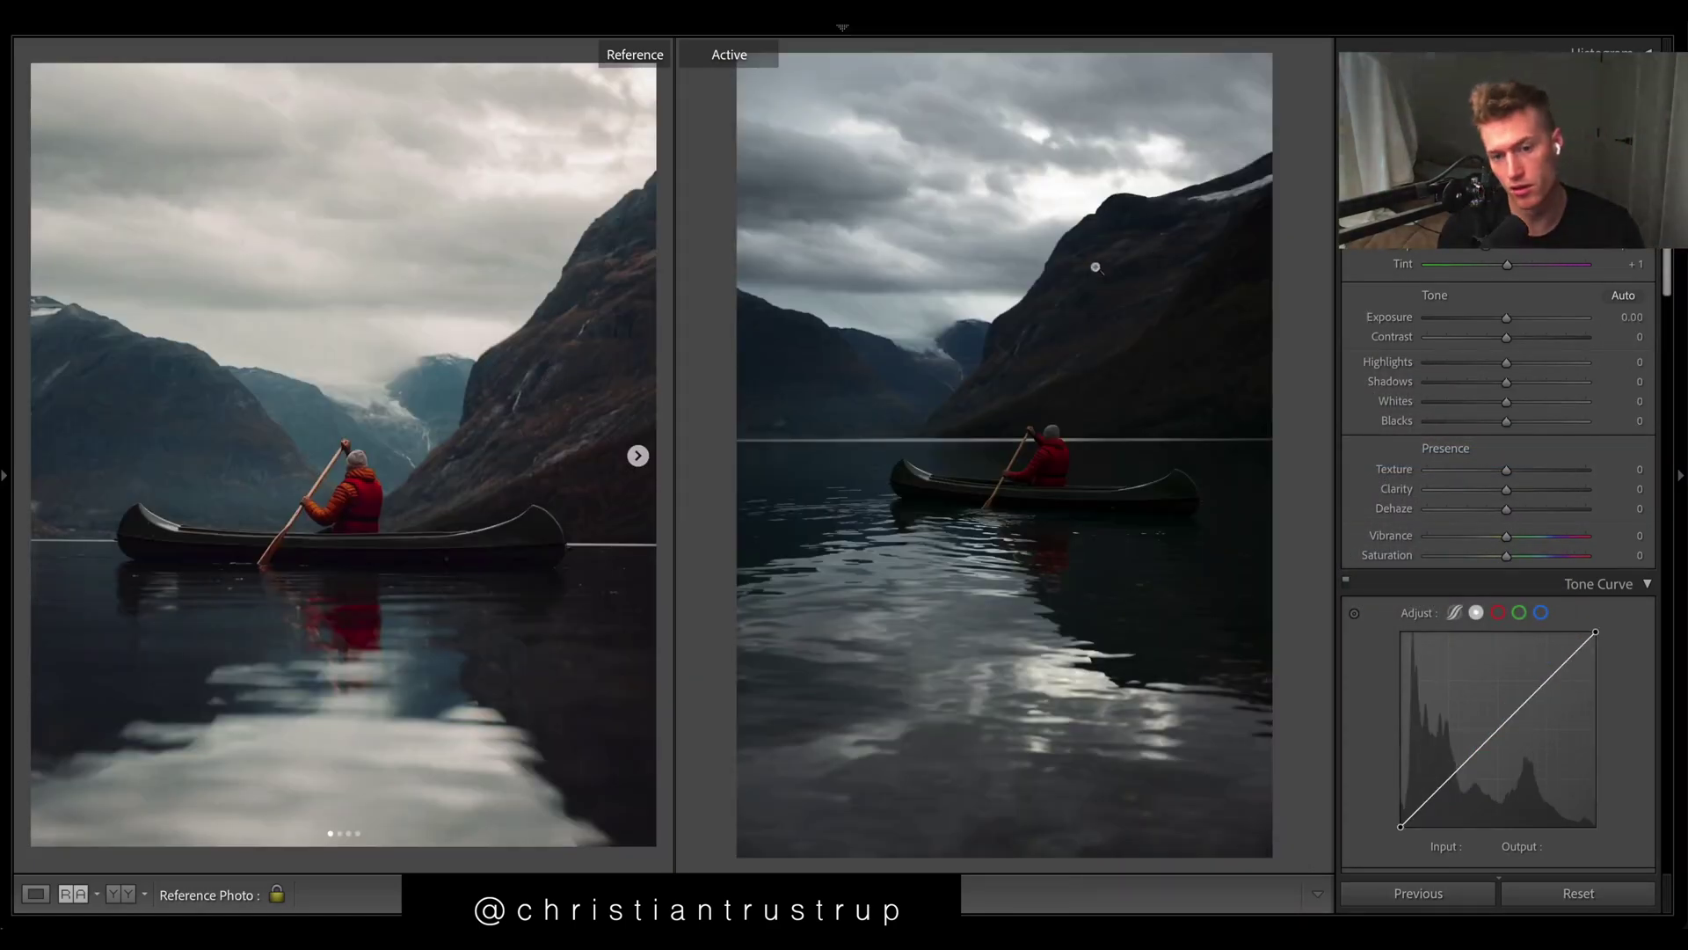
Brighten the unedited canoe photo to Exposure +1.70
right_click(1095, 267)
key("Escape")
left_click_drag(1506, 318, 1534, 321)
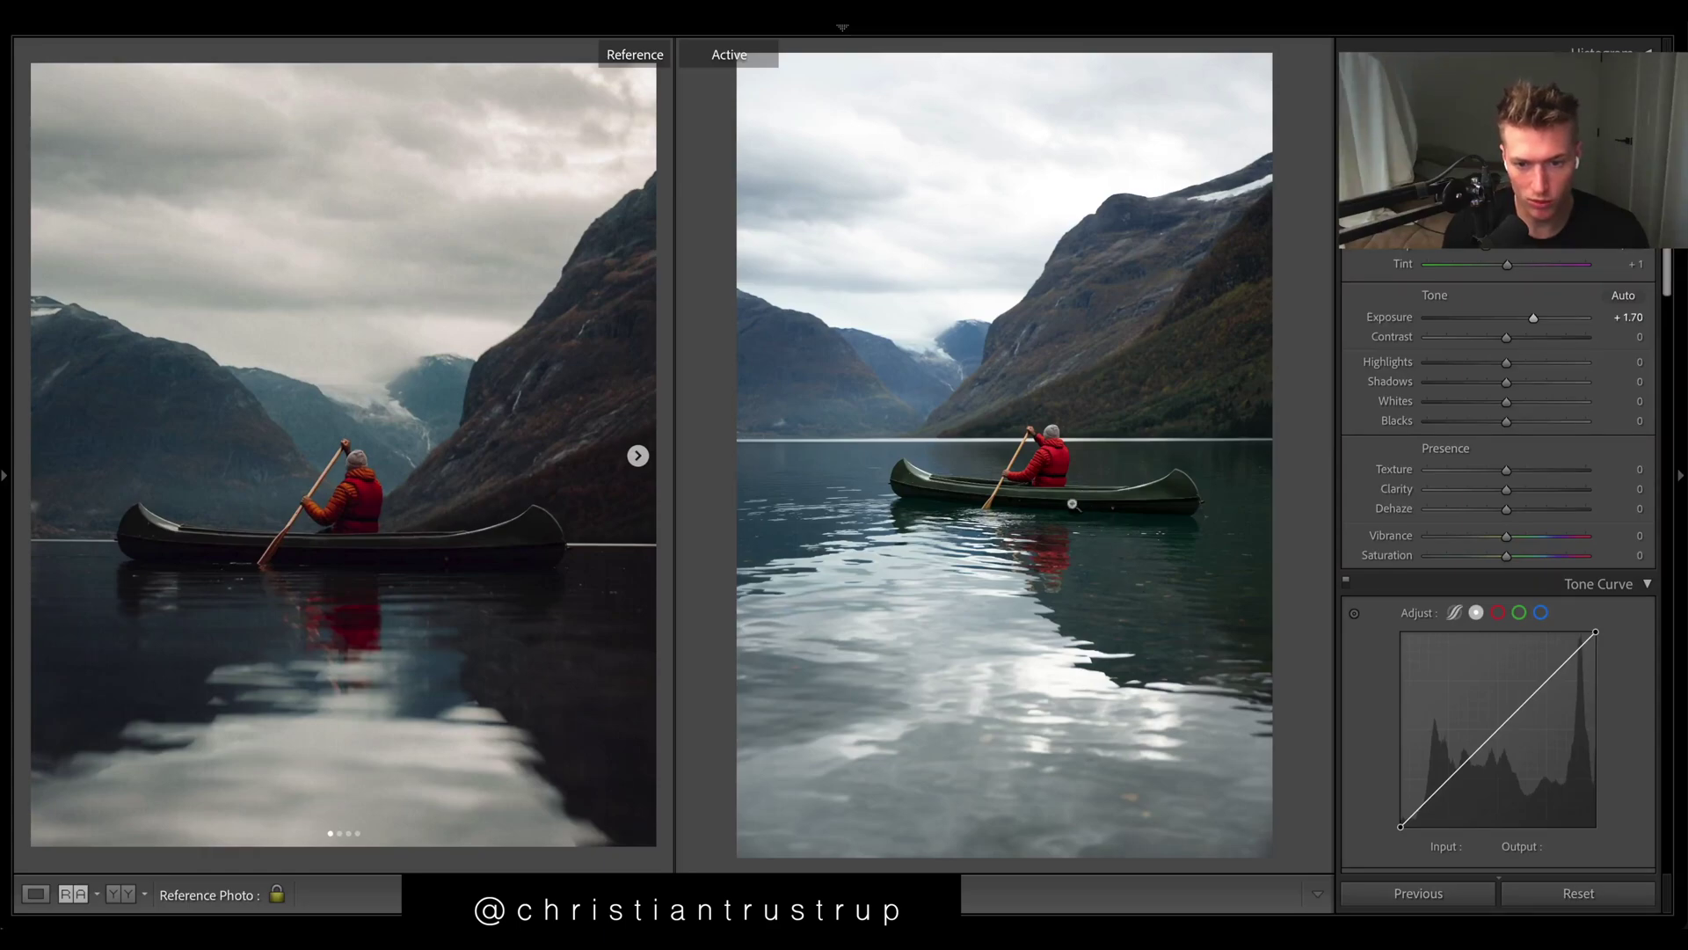
Paste the copied settings onto the canoe photo, and set its Contrast to −62 and Clarity to −10
right_click(1134, 317)
mouse_move(1263, 332)
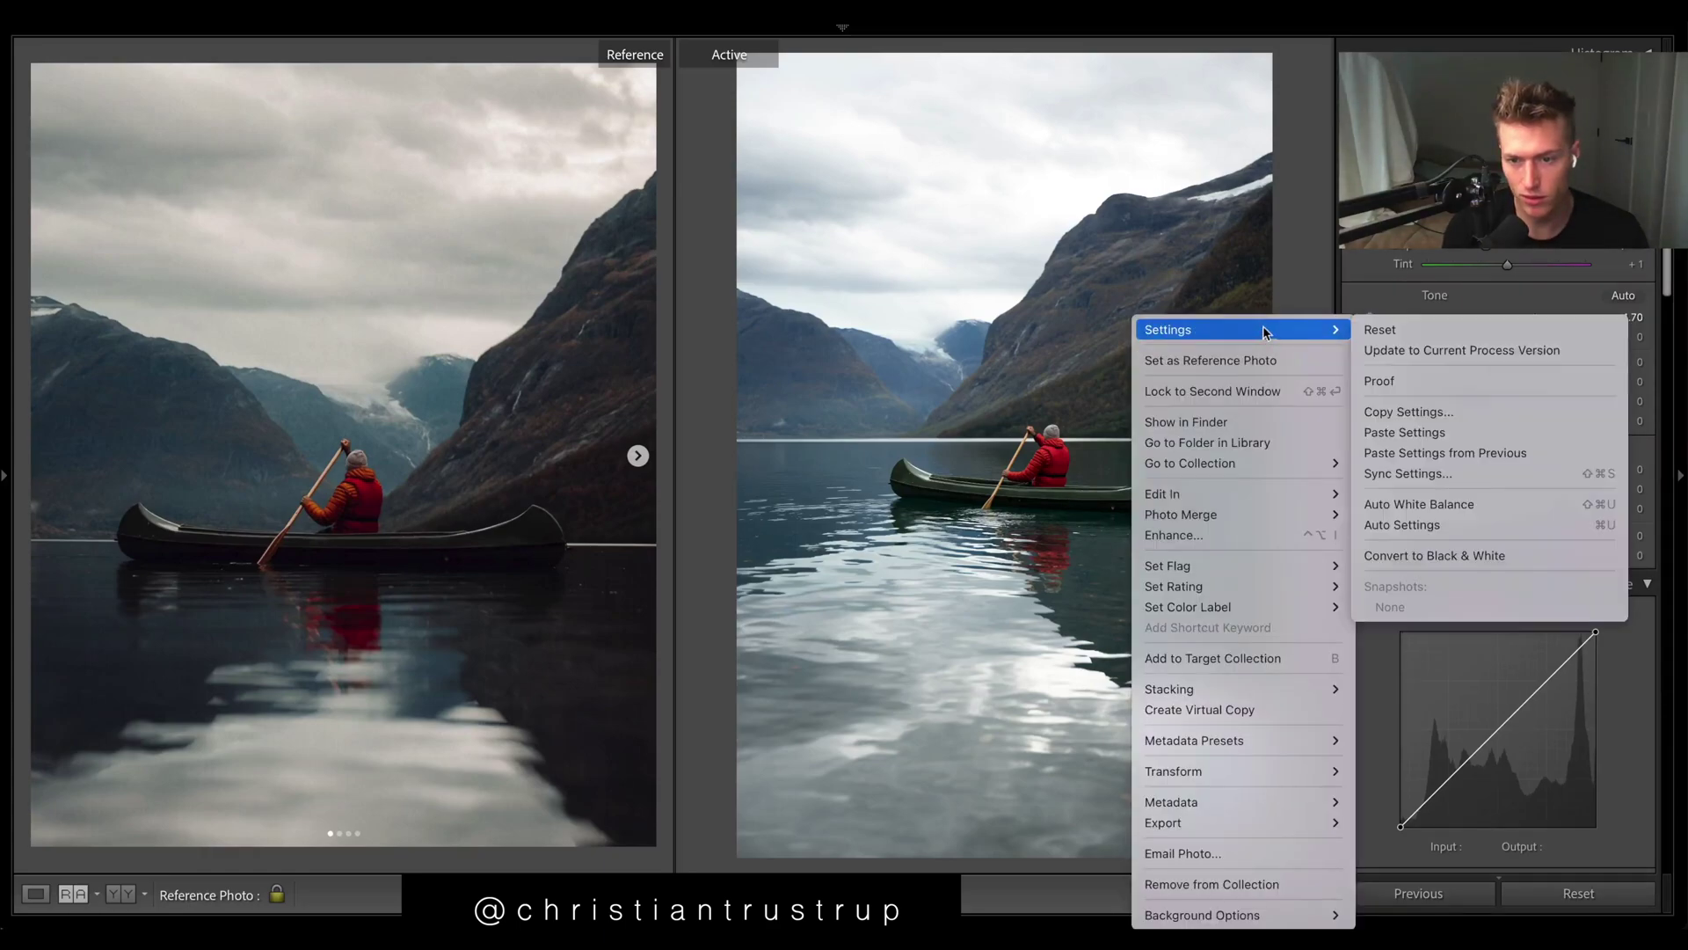
left_click(1407, 432)
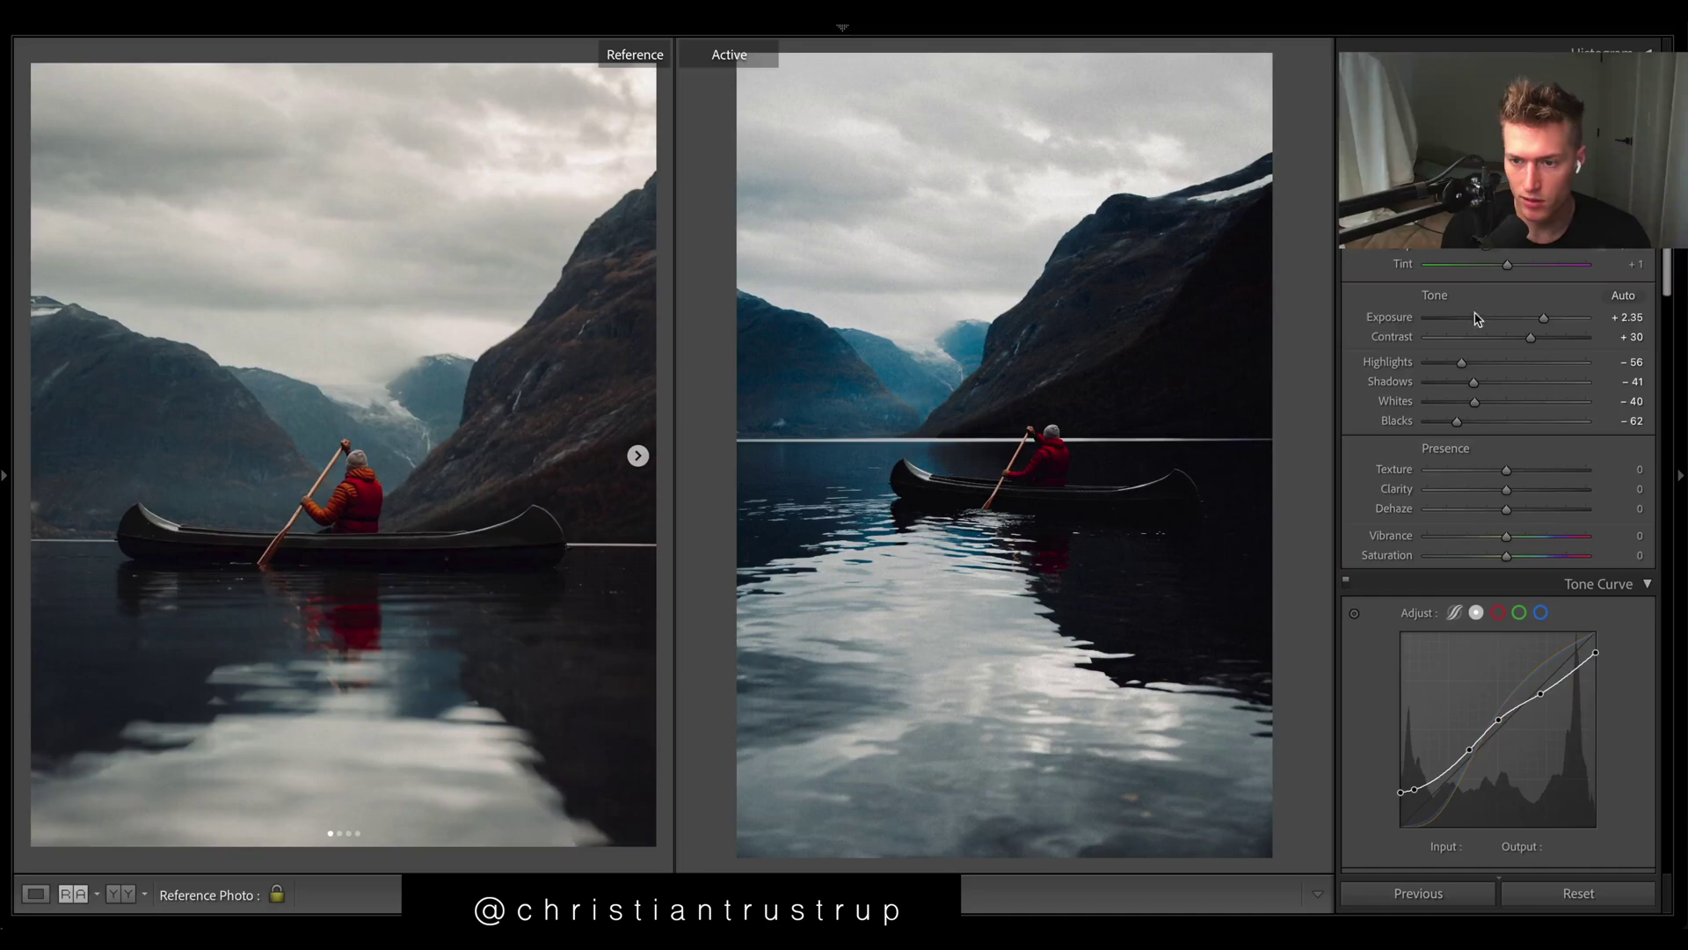
left_click_drag(1530, 337, 1457, 337)
left_click_drag(1506, 489, 1497, 491)
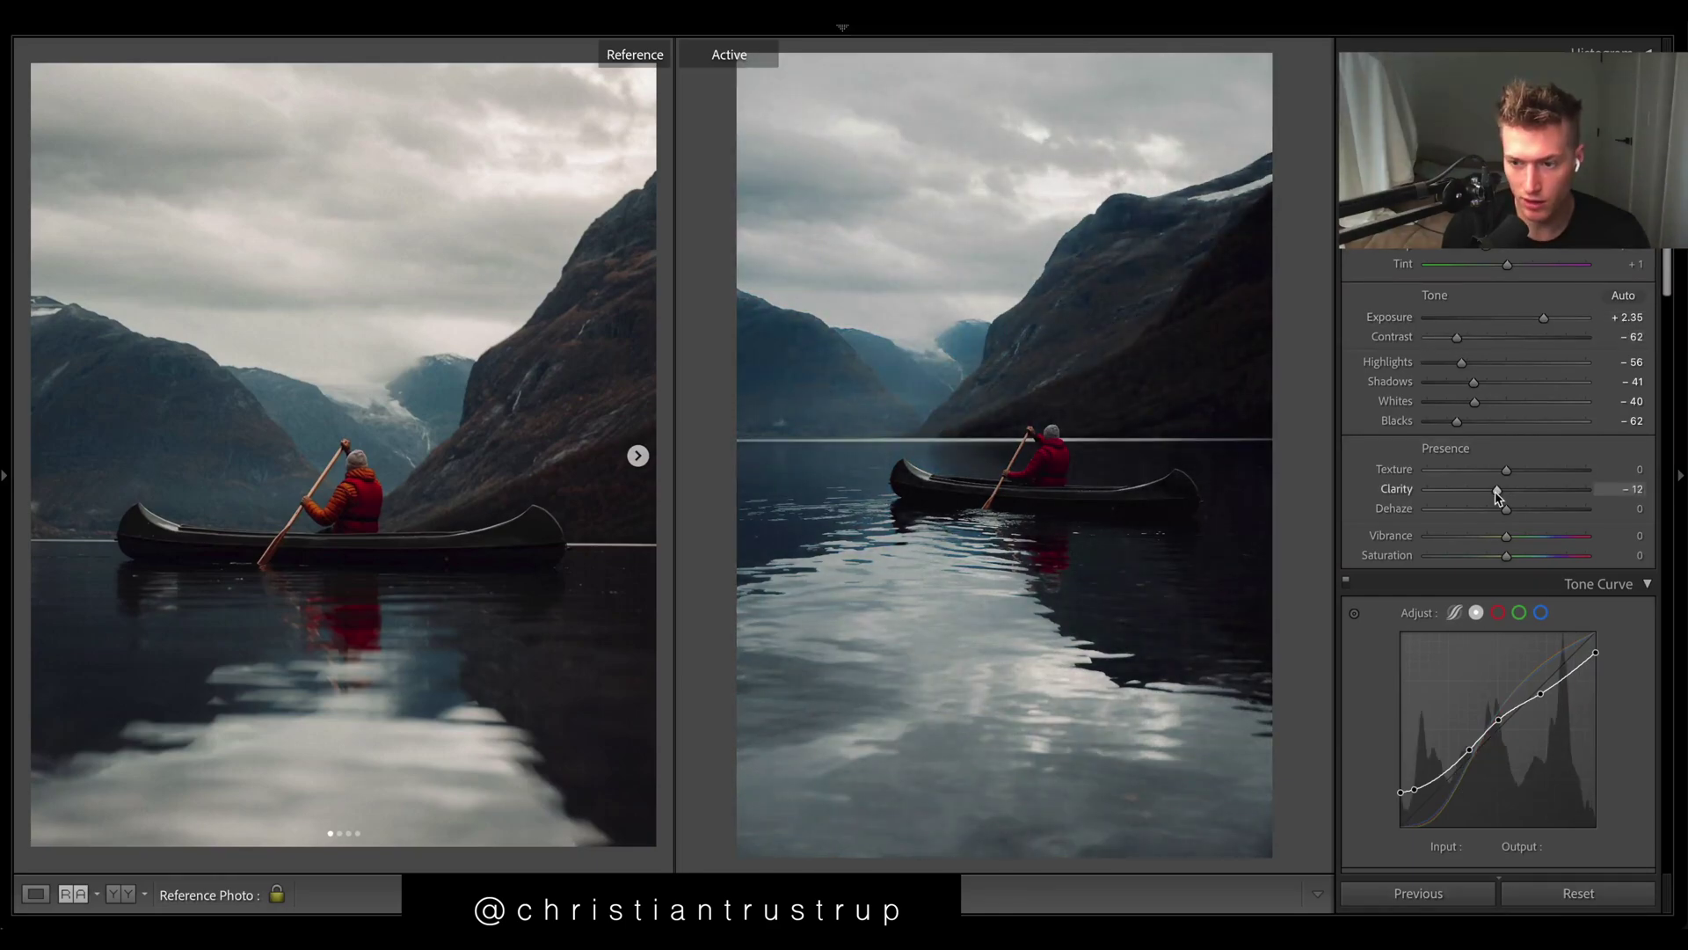
Switch to the edited cow photo and set its Clarity to −10
mouse_move(1214, 944)
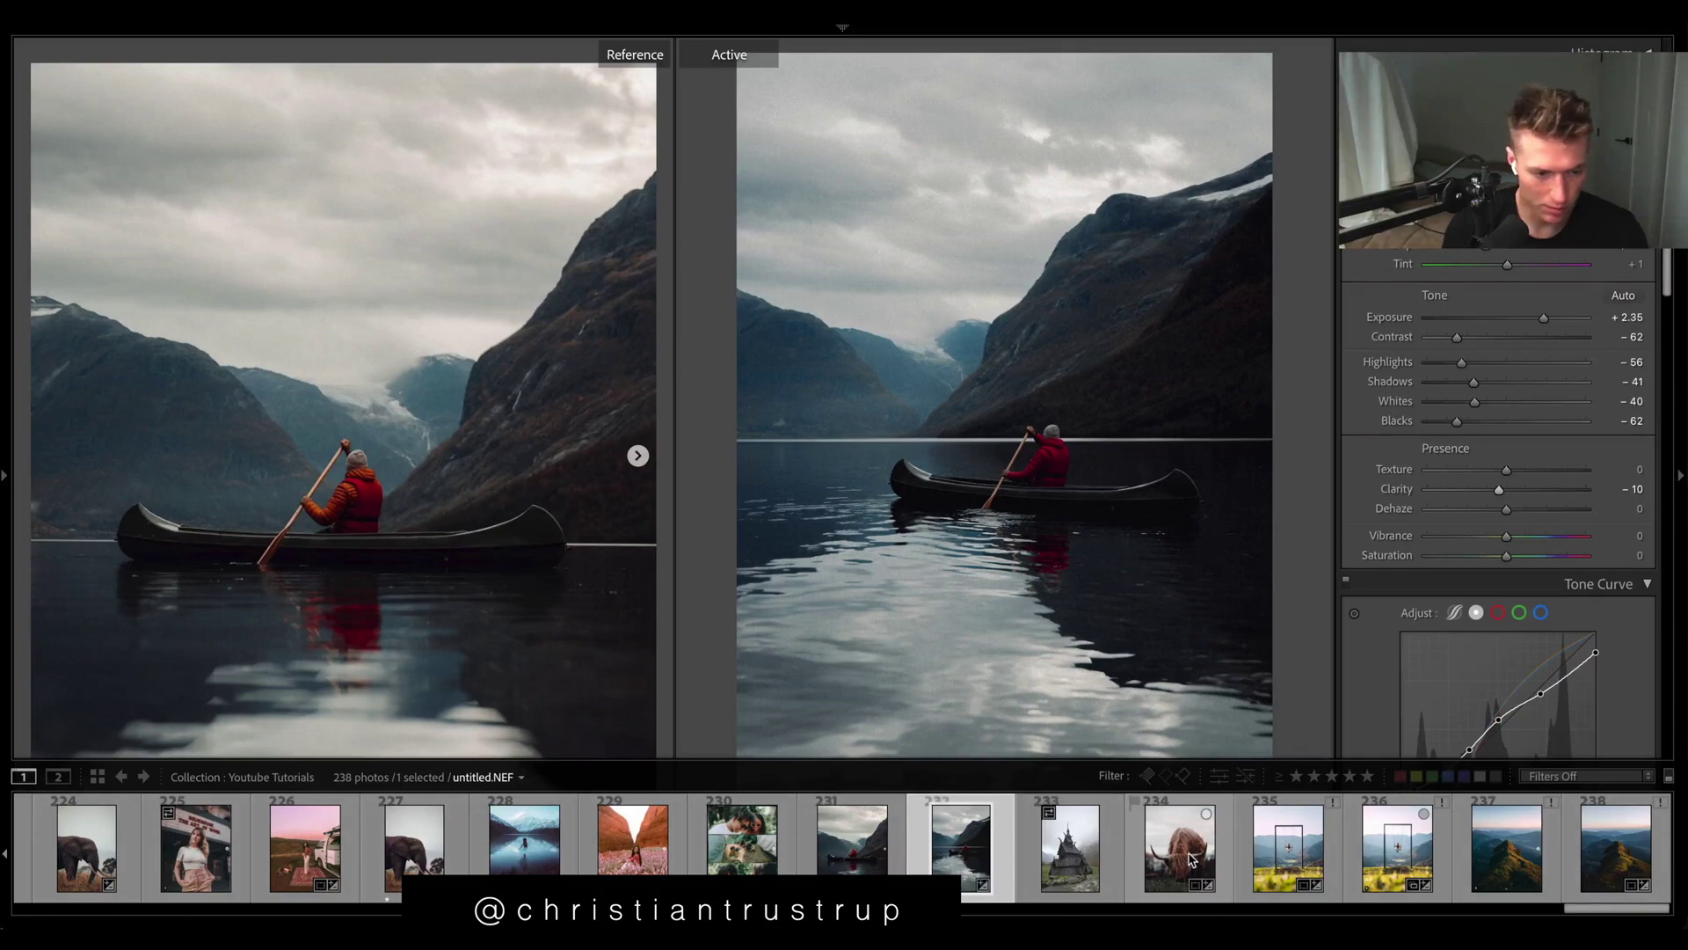
left_click(1192, 860)
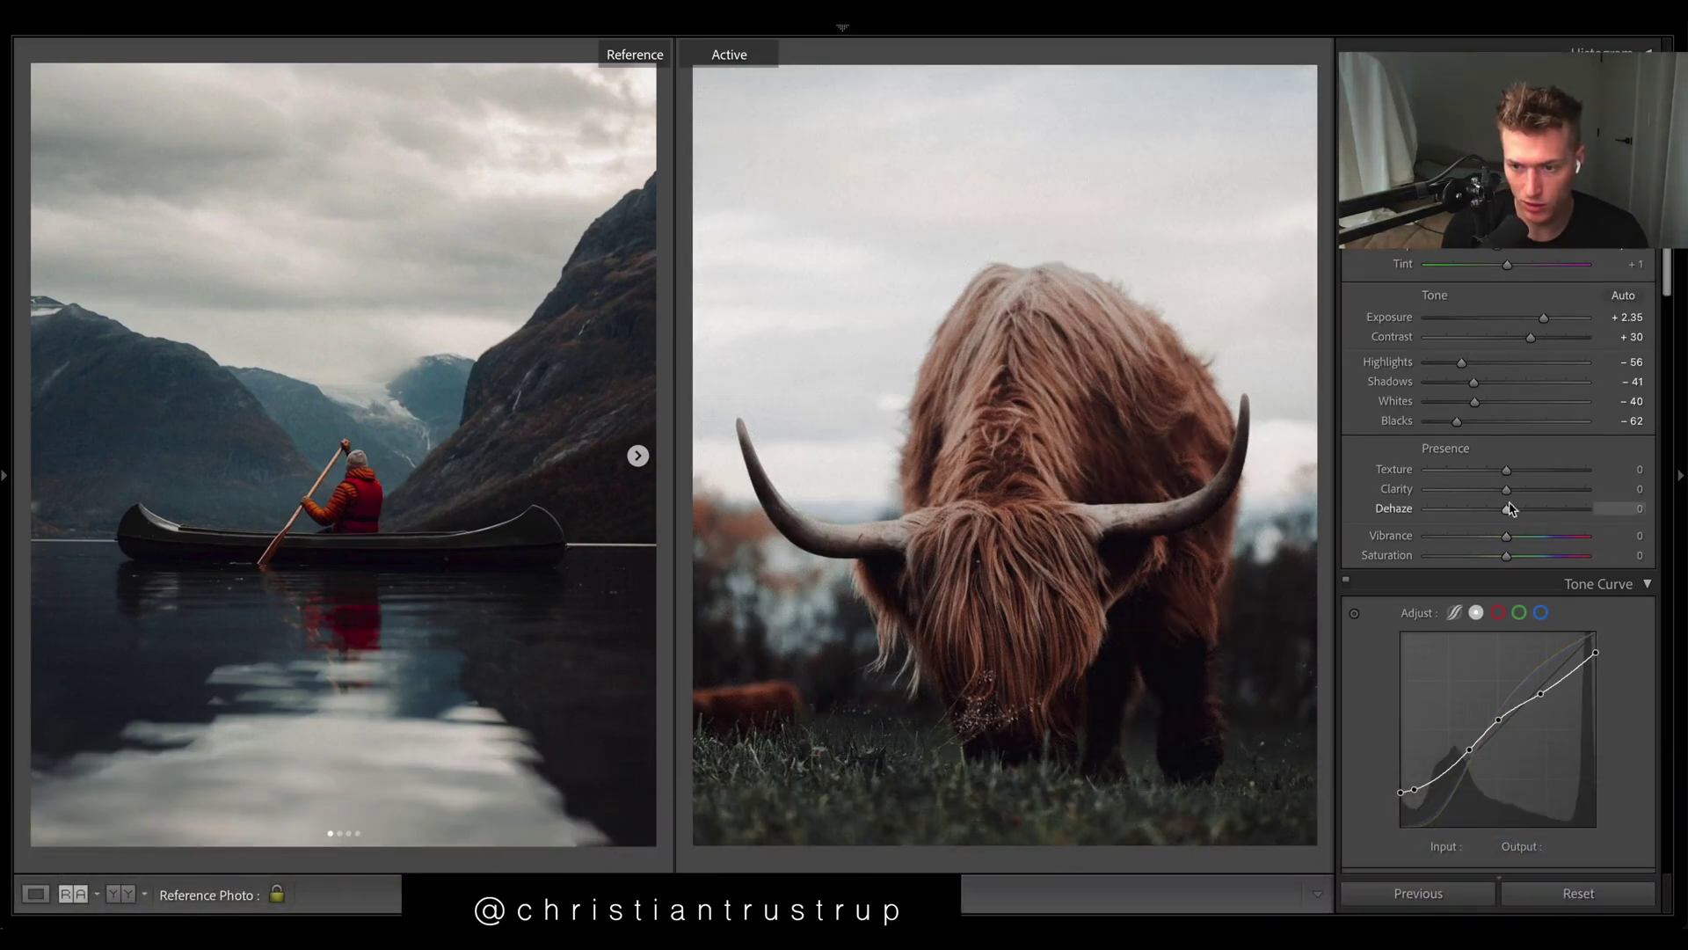
left_click_drag(1507, 489, 1500, 491)
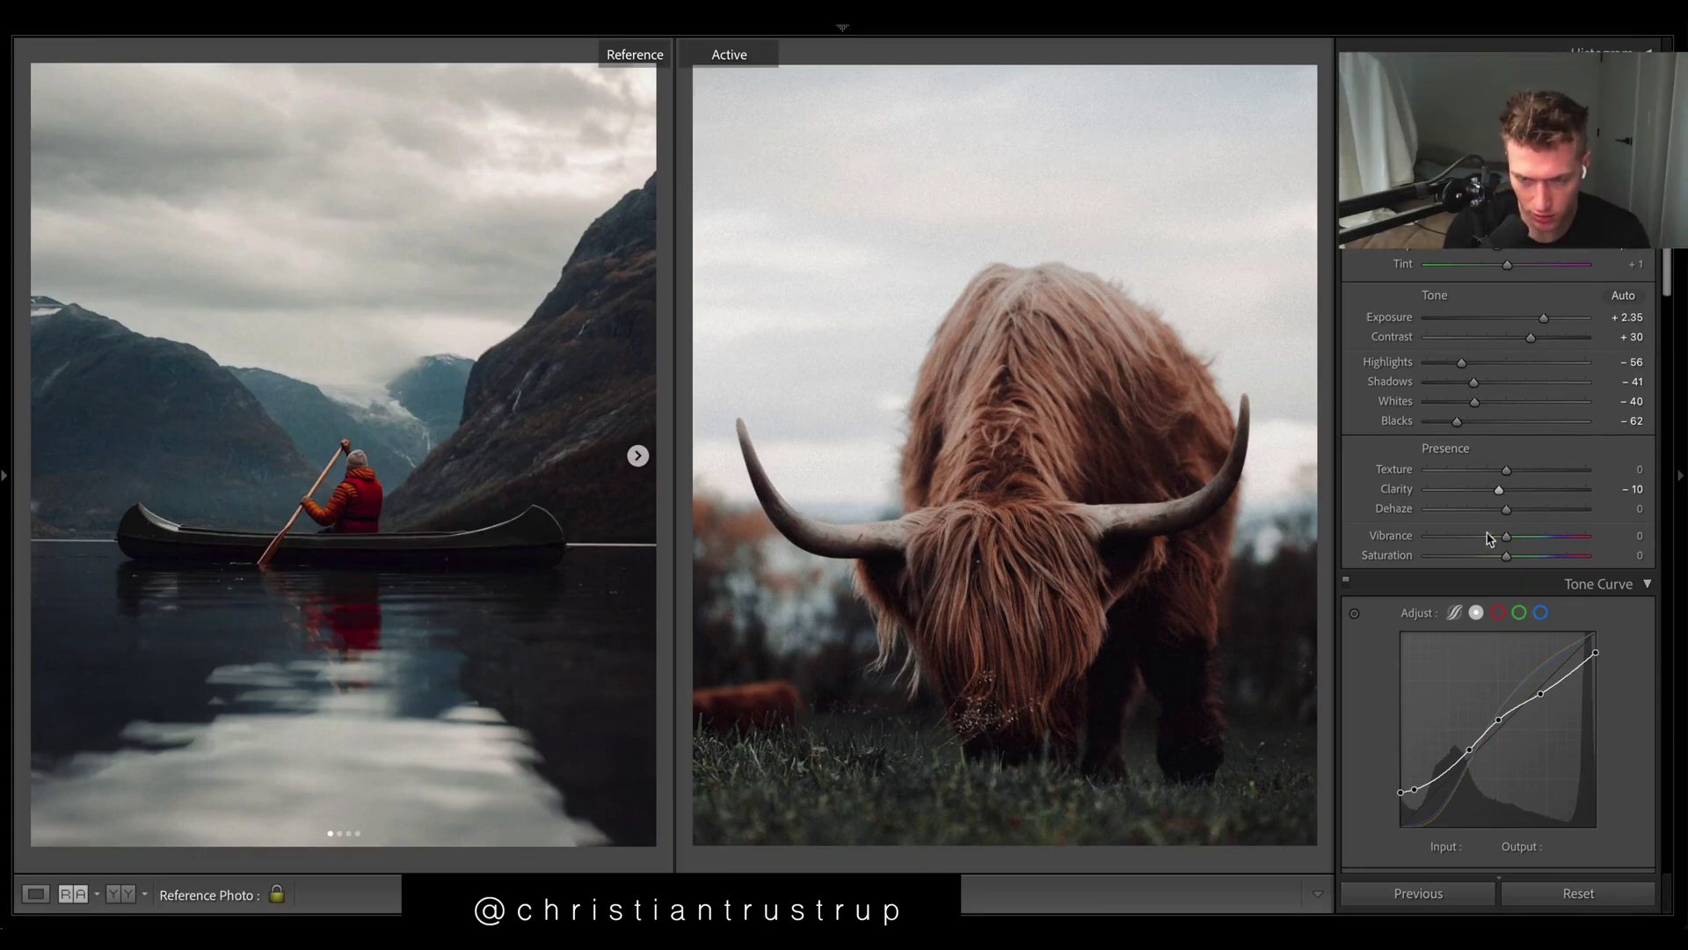
Return to the canoe photo and set its Exposure to +2.85 and Temp to 6,663
key("Right")
left_click_drag(1545, 321, 1547, 323)
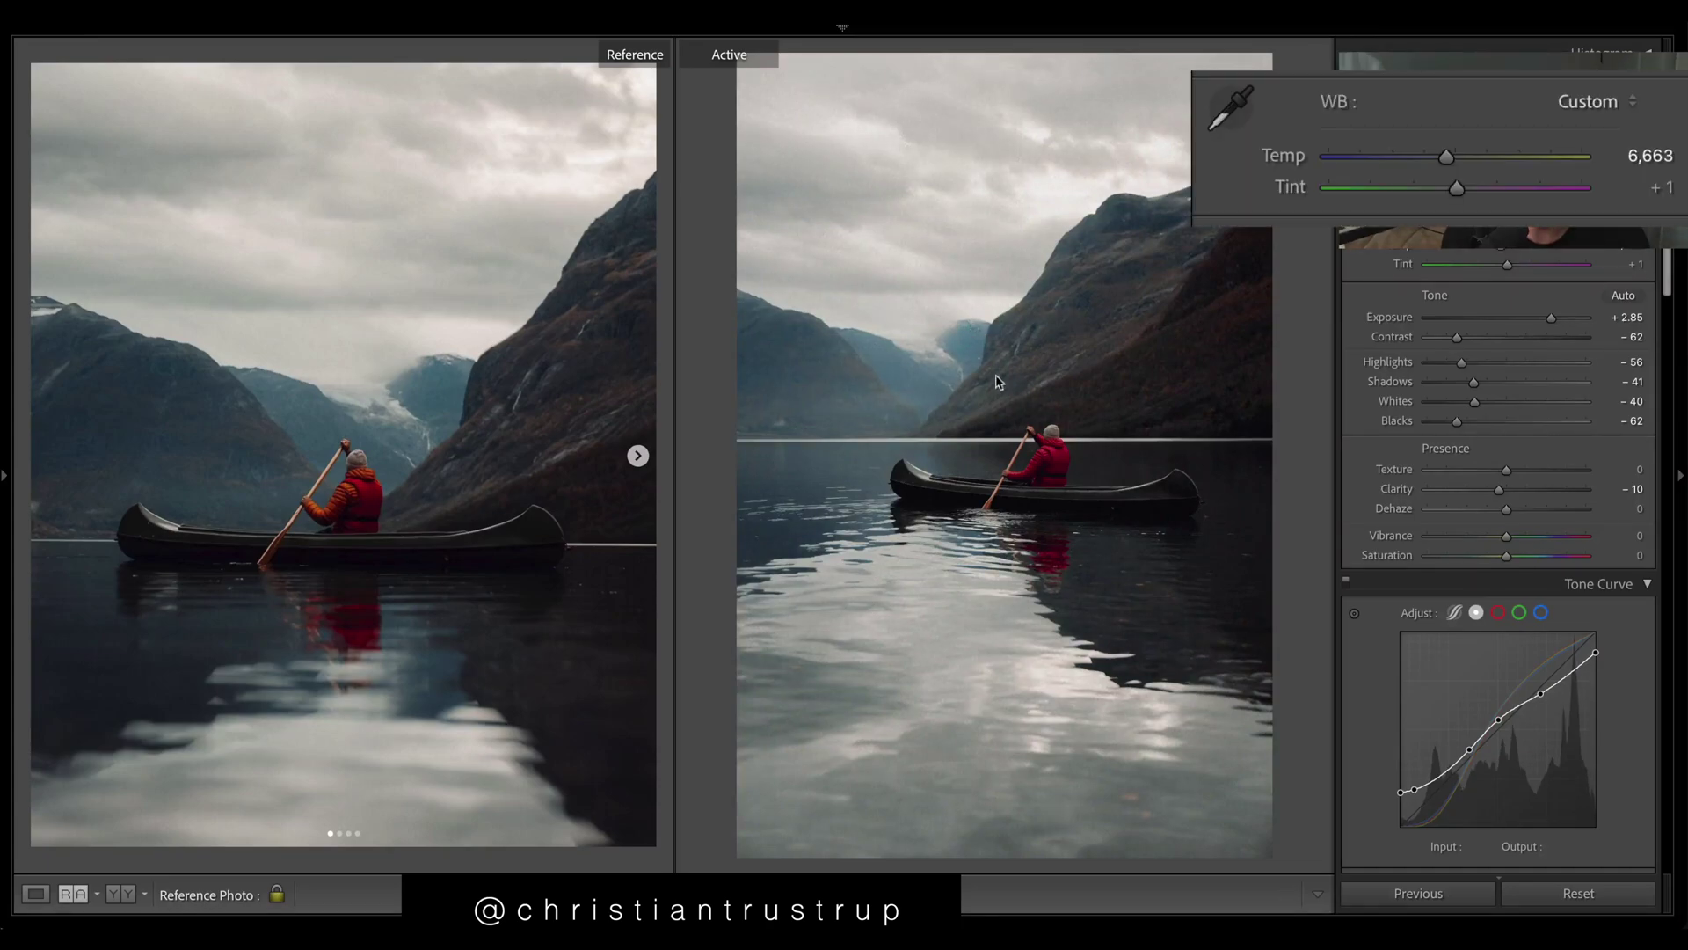
Crop the canoe photo to a tighter portrait frame around the canoe, and set Blacks to −67 in the reference comparison
key("r")
left_click(1200, 248)
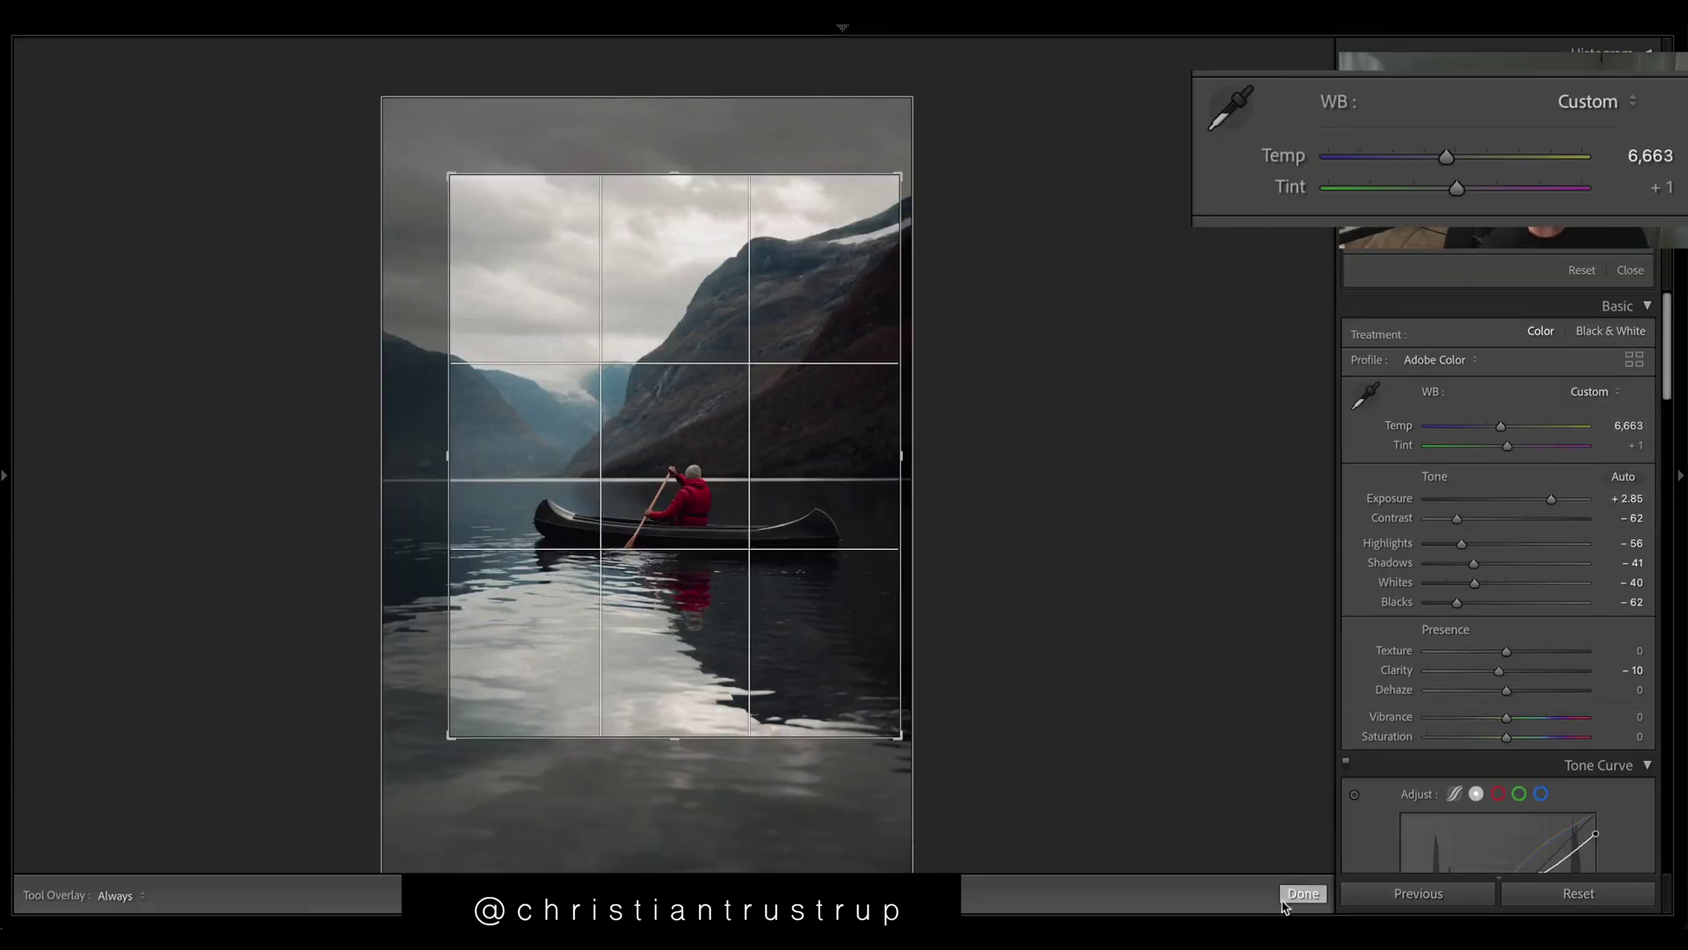
left_click(1286, 899)
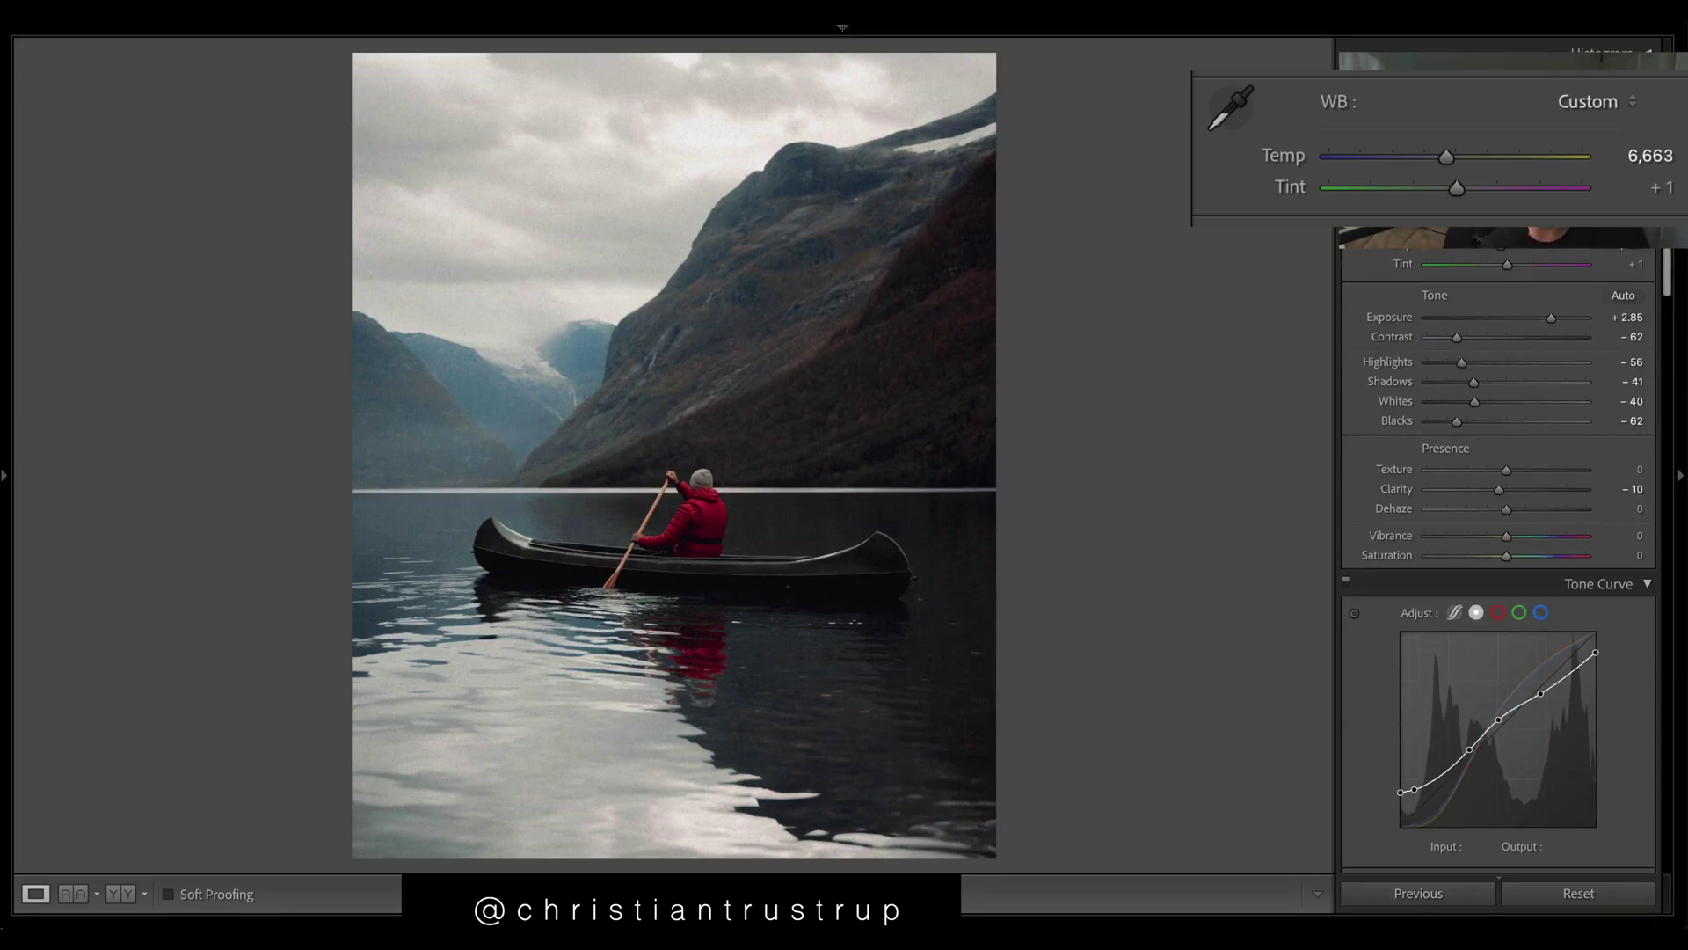
key("shift+r")
left_click_drag(1455, 426, 1455, 425)
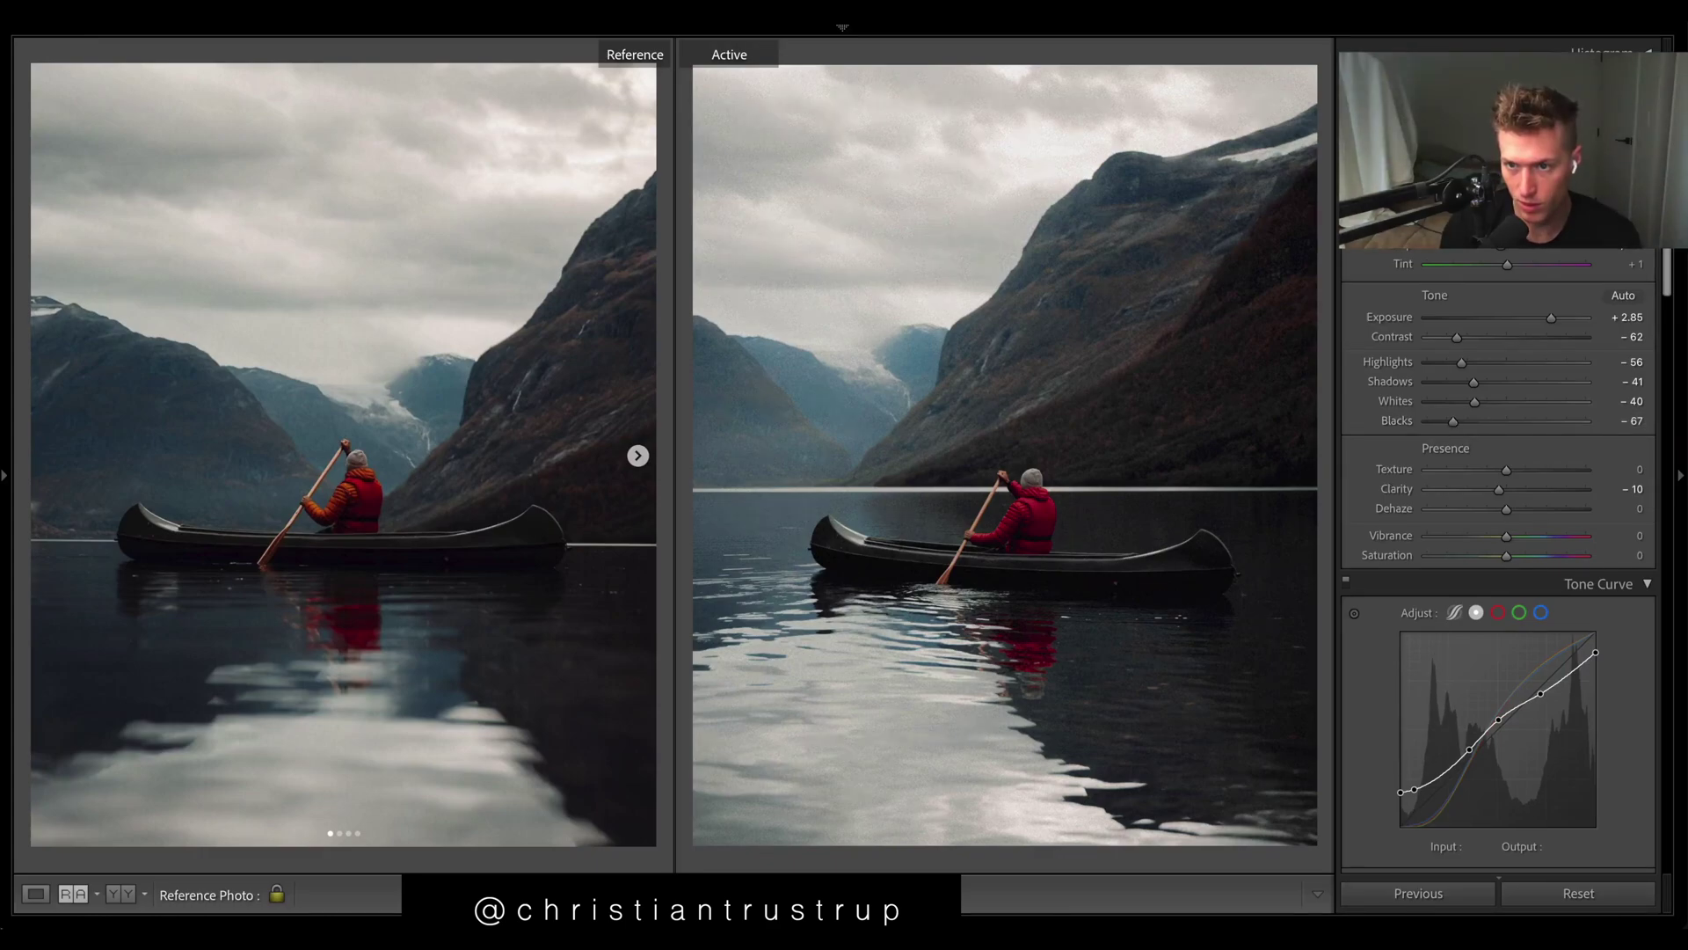
Paint a brush mask over the foreground water below the canoe and hide the mask overlay
key("shift+w")
key("k")
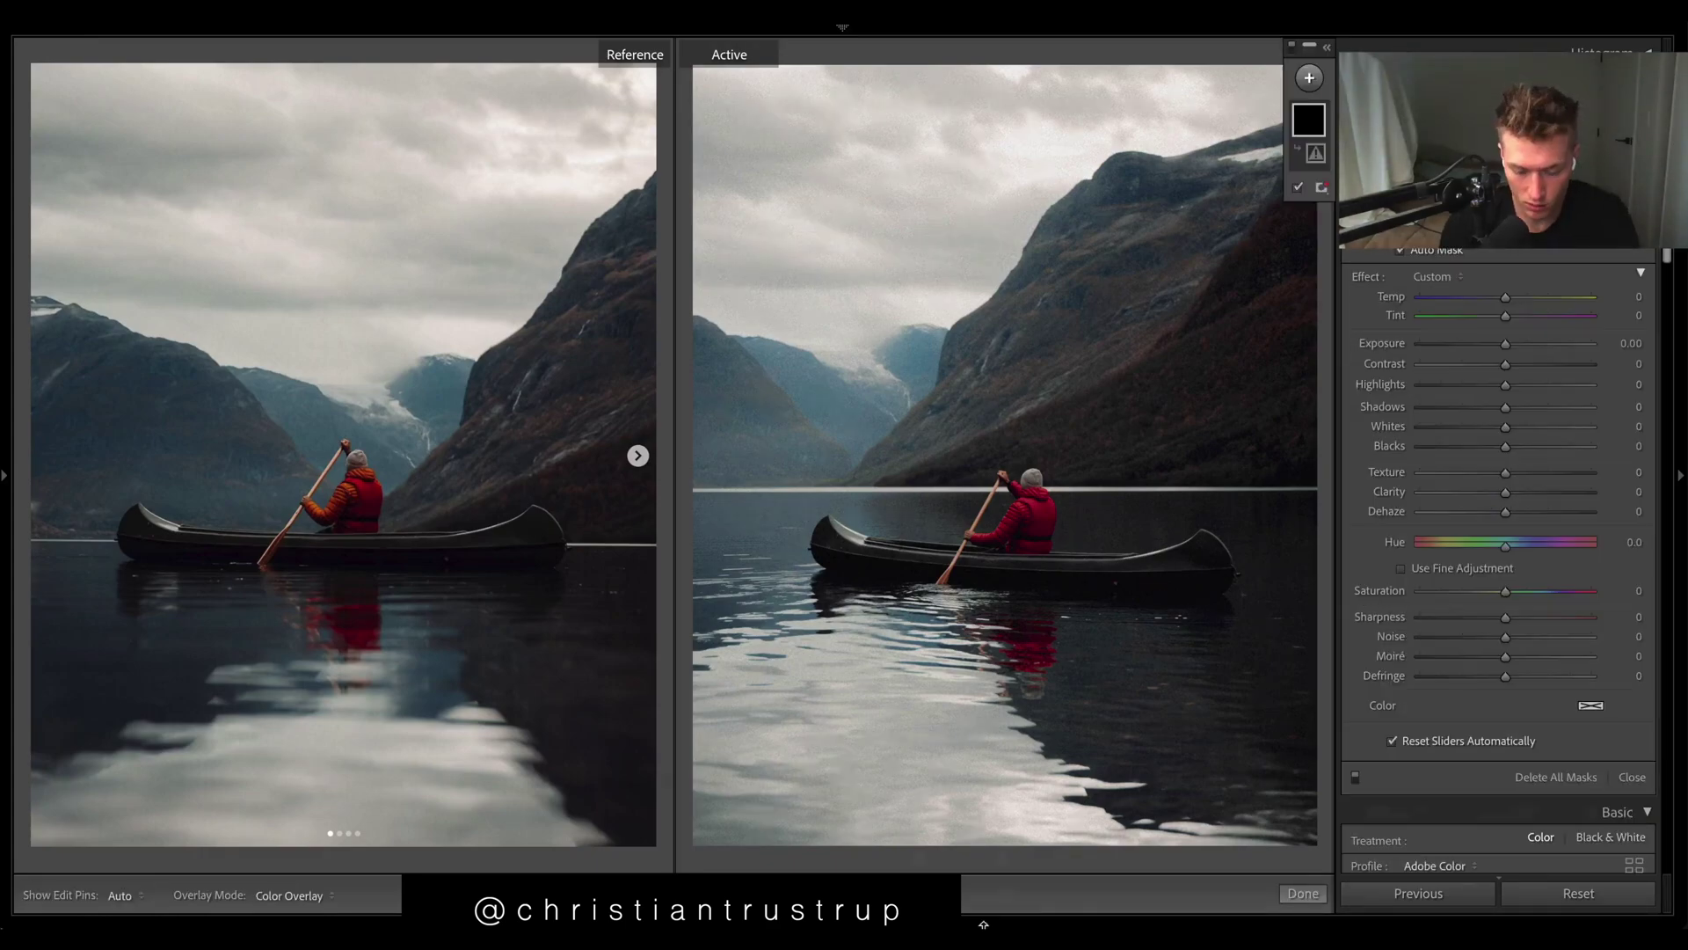
mouse_move(983, 925)
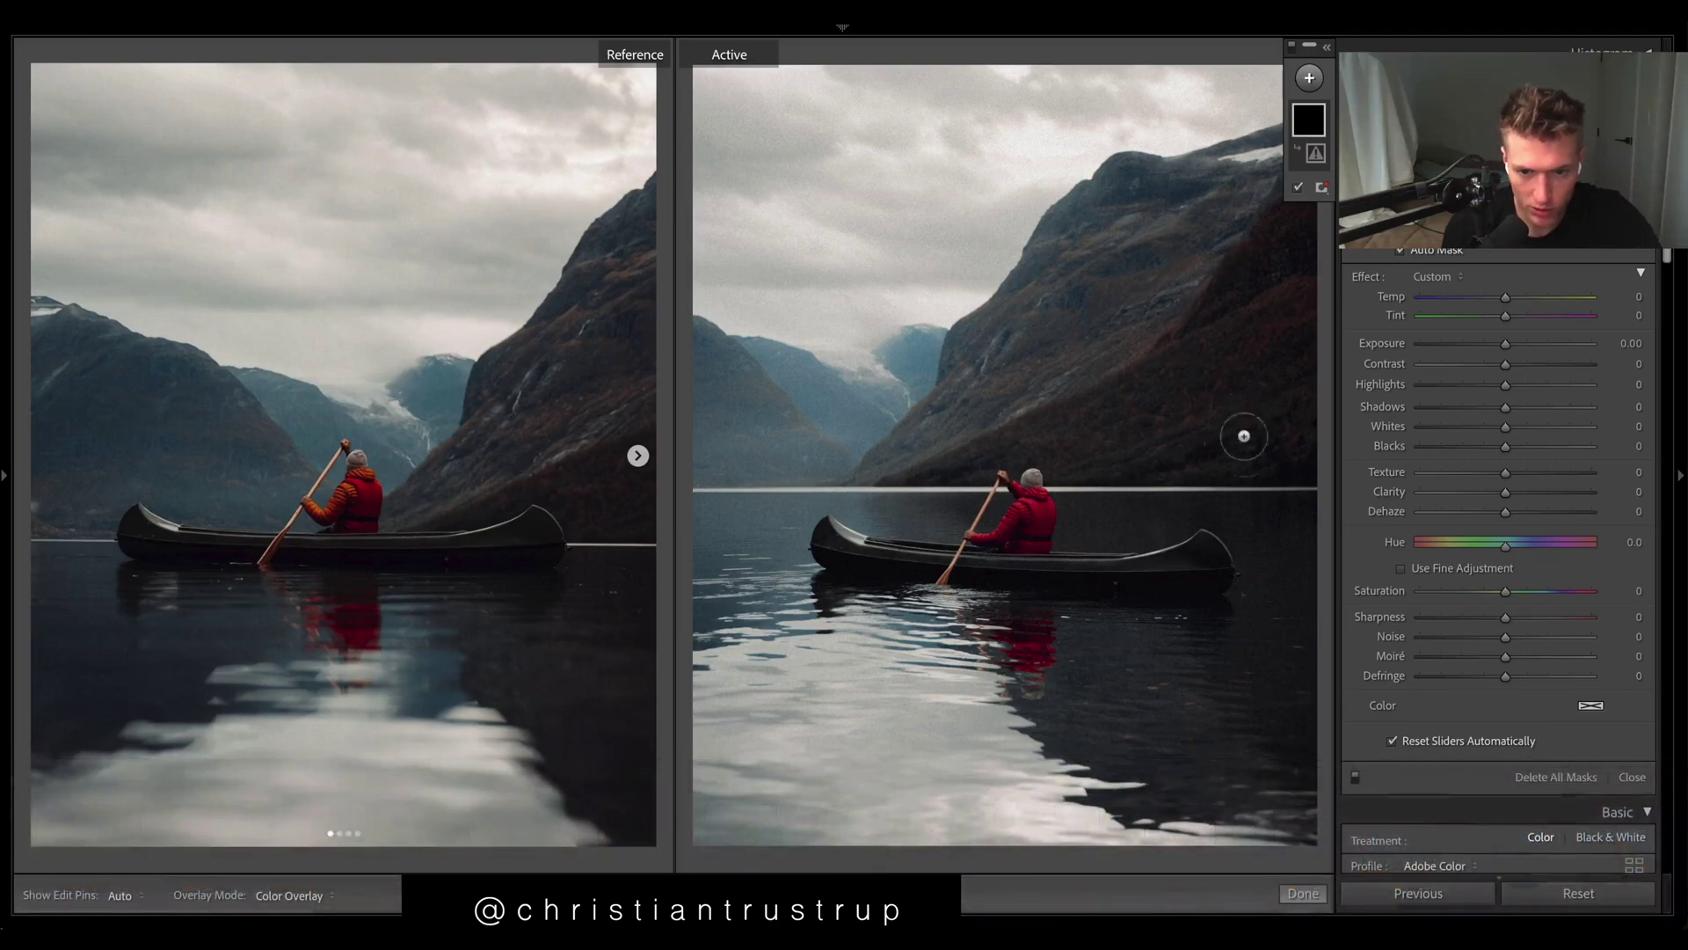
mouse_move(922, 659)
left_mouse_down()
mouse_move(721, 704)
mouse_move(958, 686)
mouse_move(1281, 716)
mouse_move(1187, 773)
left_mouse_up()
key("o")
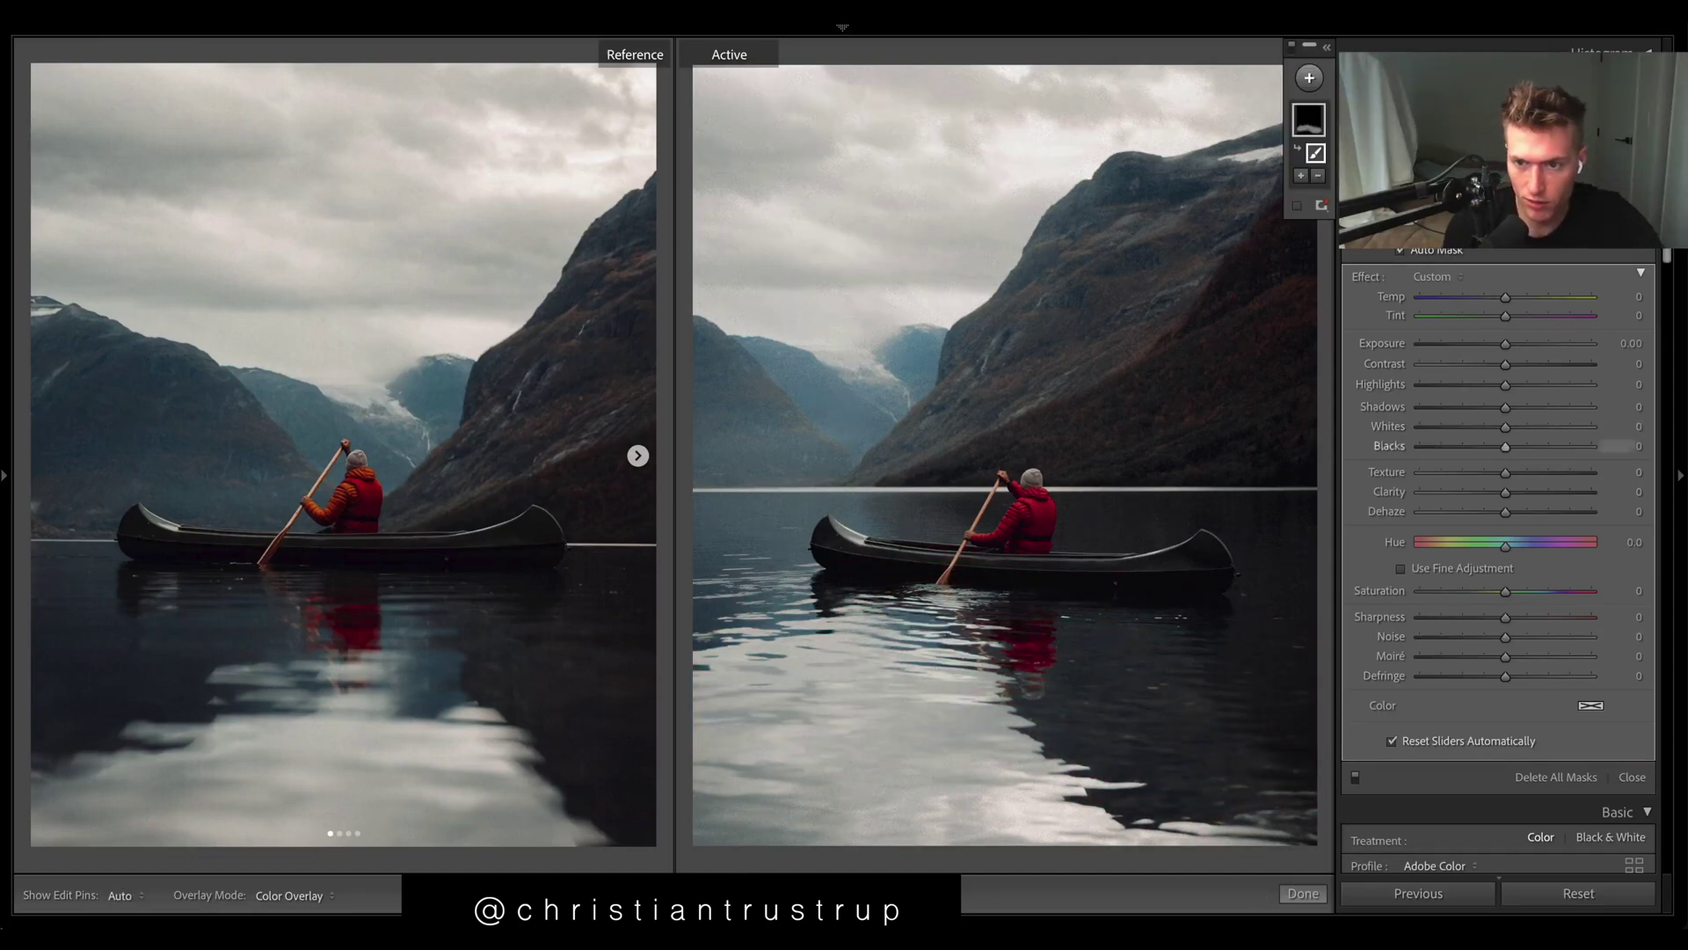
Set the water mask's Dehaze to 20 and Saturation to 100, and leave masking
left_click_drag(1505, 511, 1524, 519)
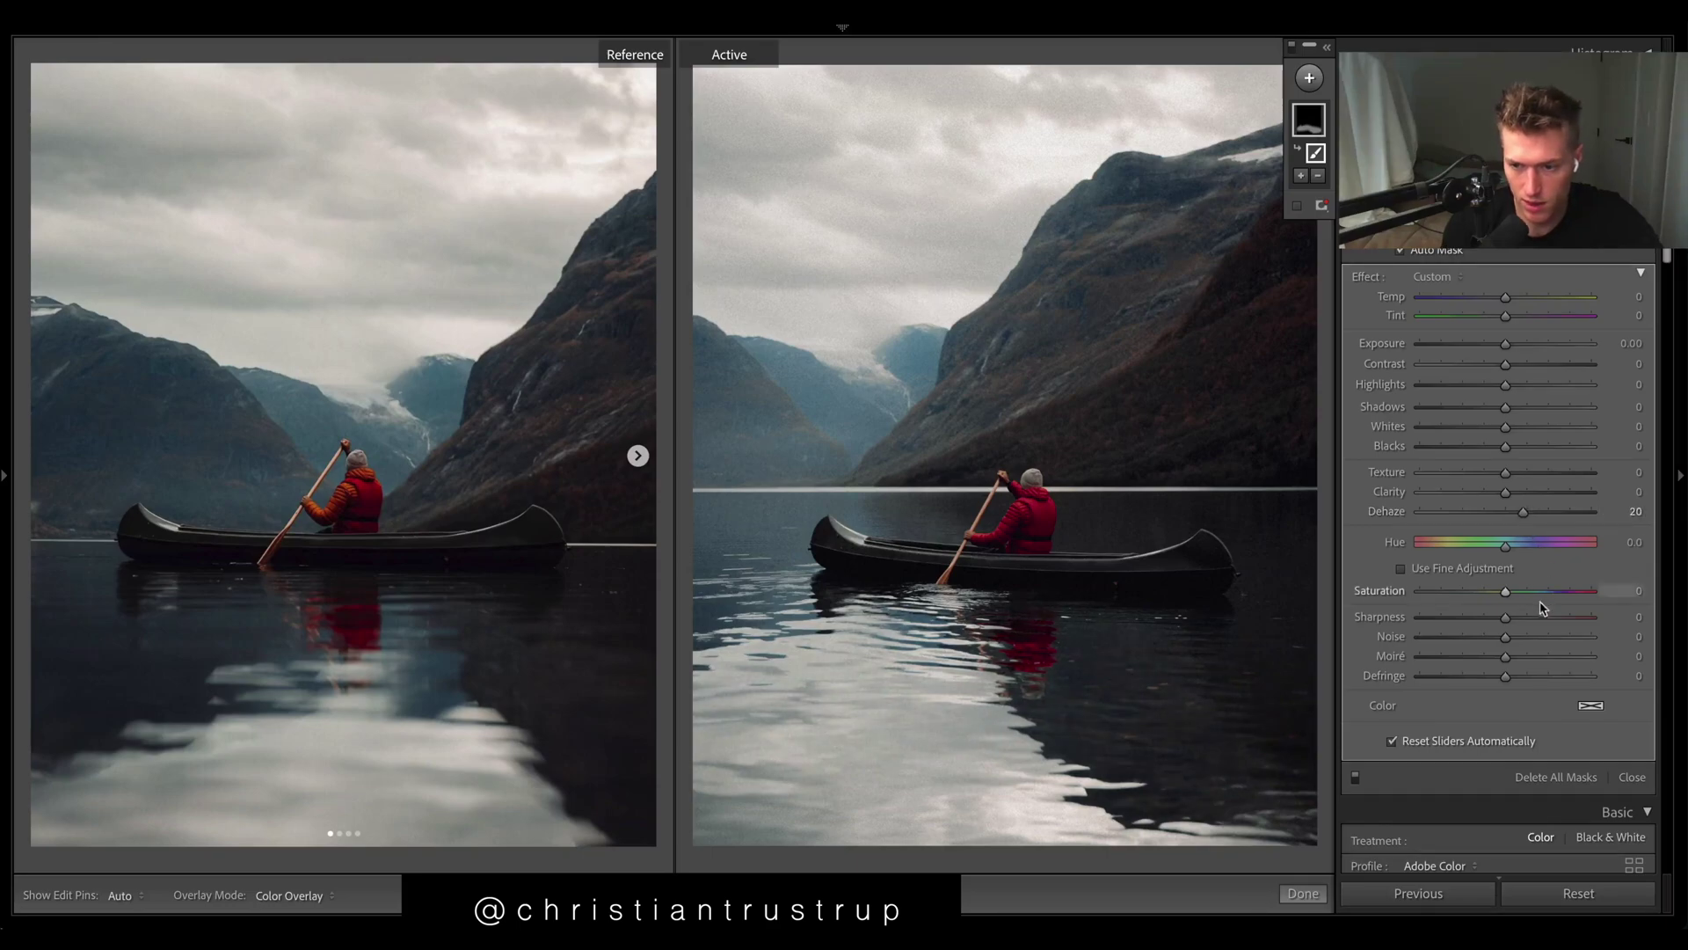
left_click_drag(1537, 595, 1578, 596)
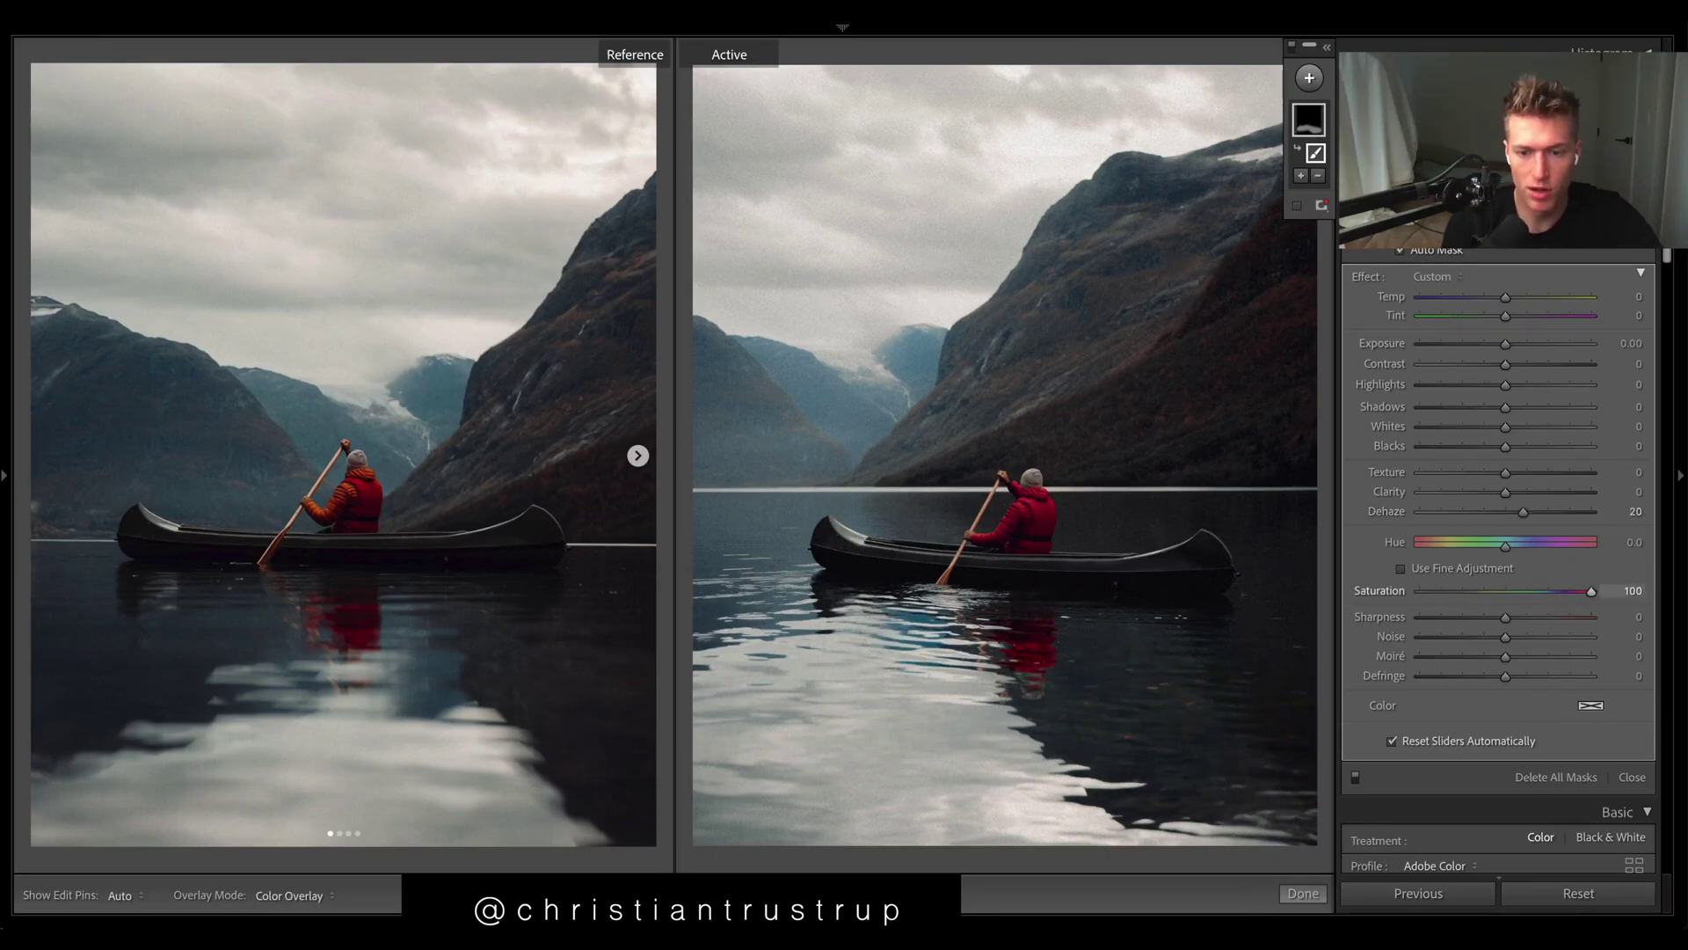
key("shift+w")
Set the canoe photo's Contrast to −42, Blacks to −59, Highlights to −100 and Whites to −78
left_click_drag(1461, 341, 1472, 341)
left_click_drag(1452, 422, 1459, 422)
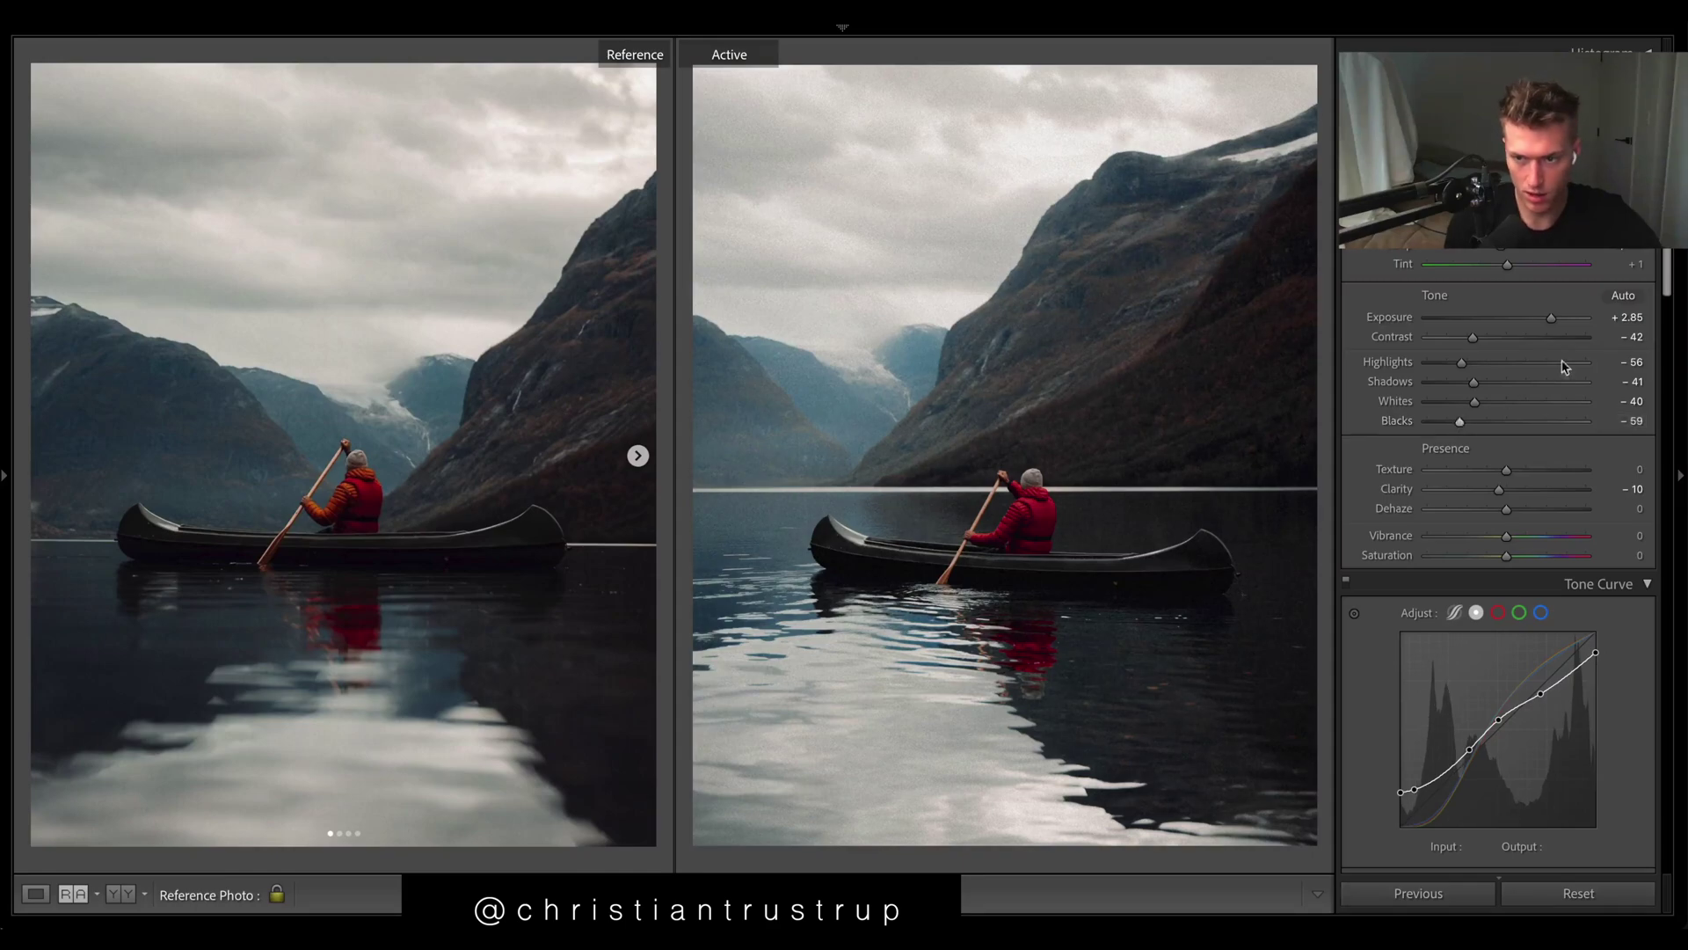
scroll(1495, 615, "down", 10)
mouse_move(1482, 784)
left_mouse_down()
mouse_move(1557, 785)
mouse_move(1466, 785)
left_mouse_up()
left_click_drag(1668, 719, 1667, 255)
left_click_drag(1461, 362, 1404, 372)
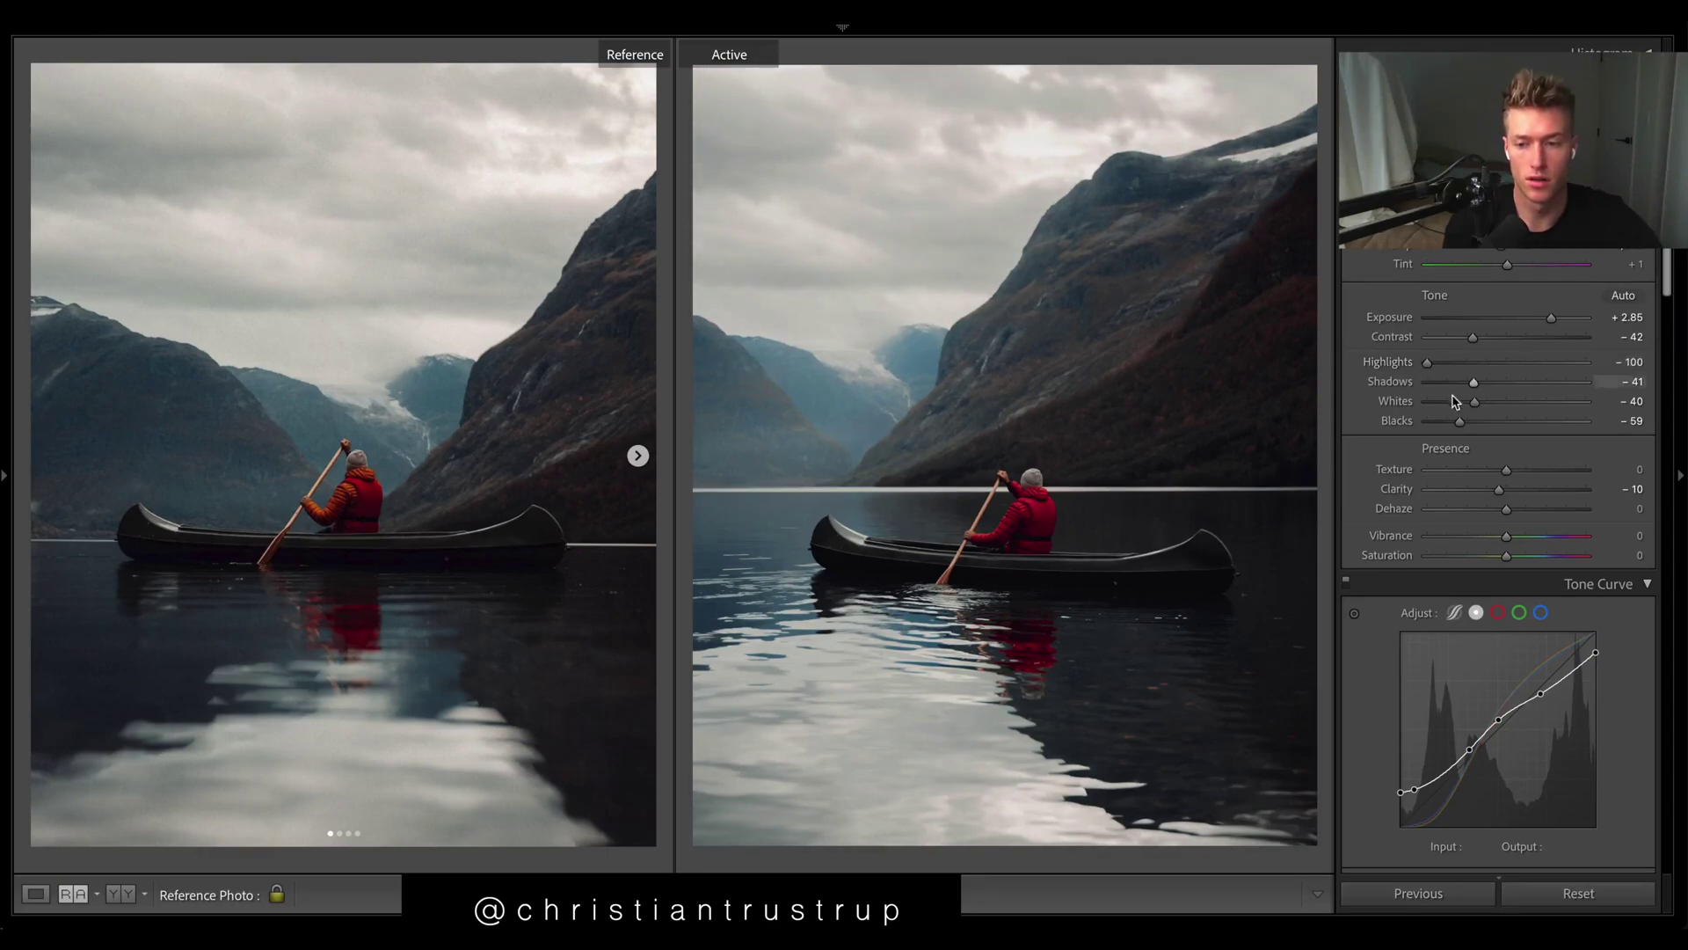
mouse_move(1466, 406)
left_mouse_down()
mouse_move(1430, 410)
mouse_move(1468, 398)
left_mouse_up()
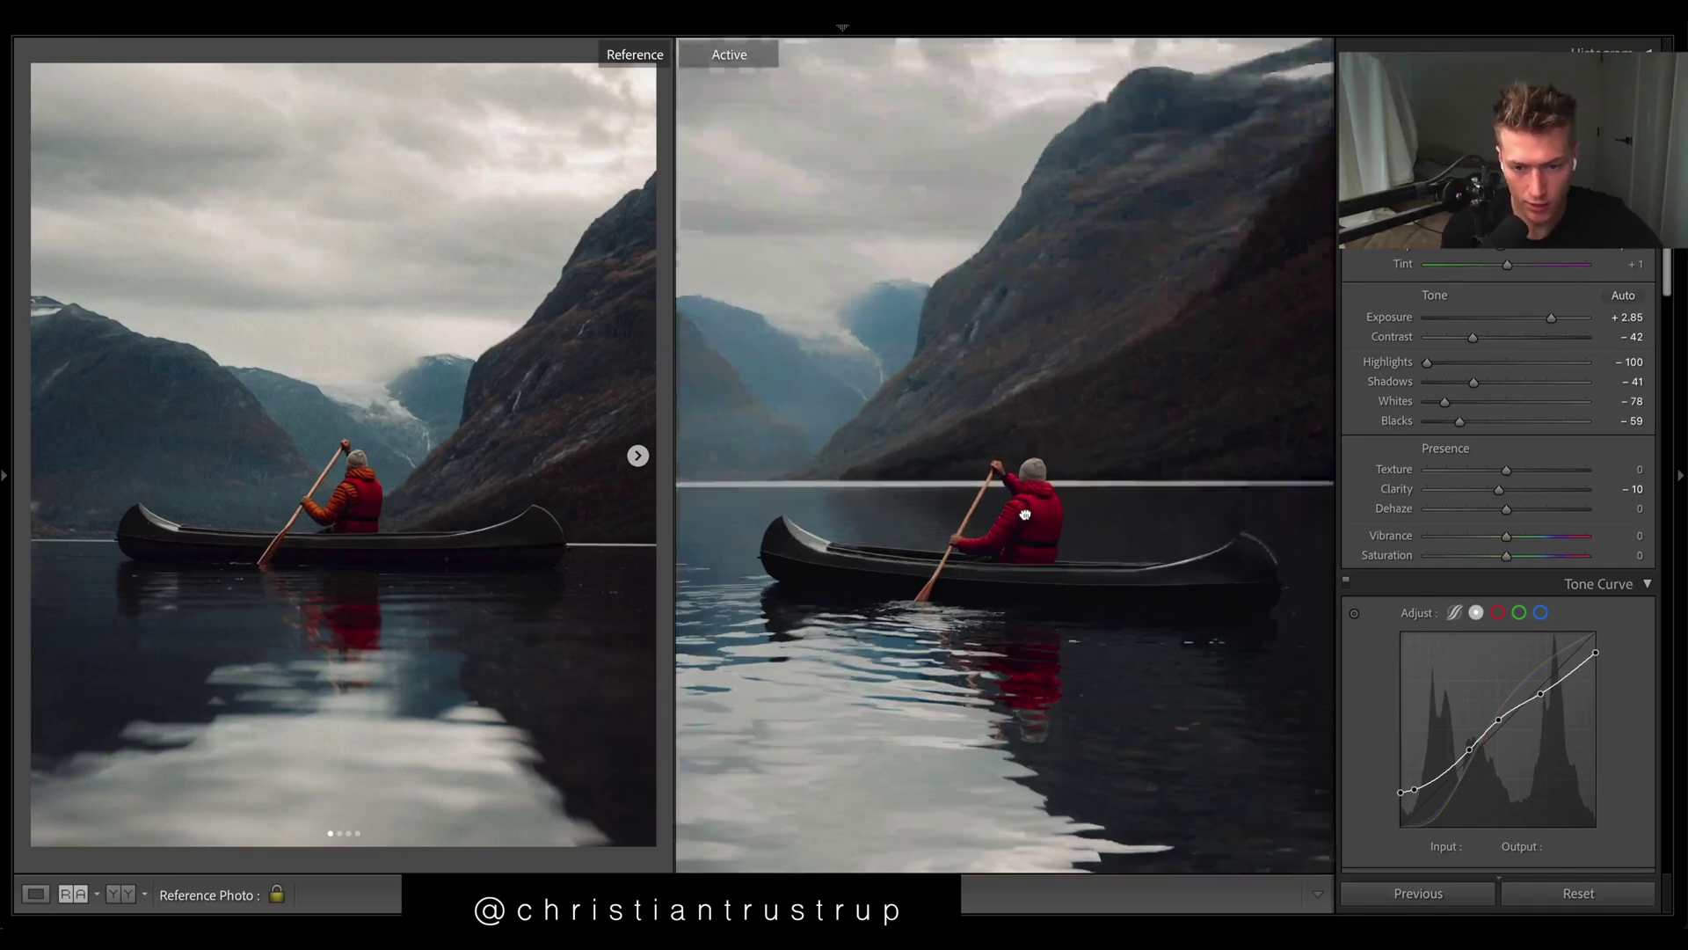
Inspect the paddler's red jacket up close, try shifting the HSL reds and Orange hue to +100, and undo the hue changes
left_click(1035, 489)
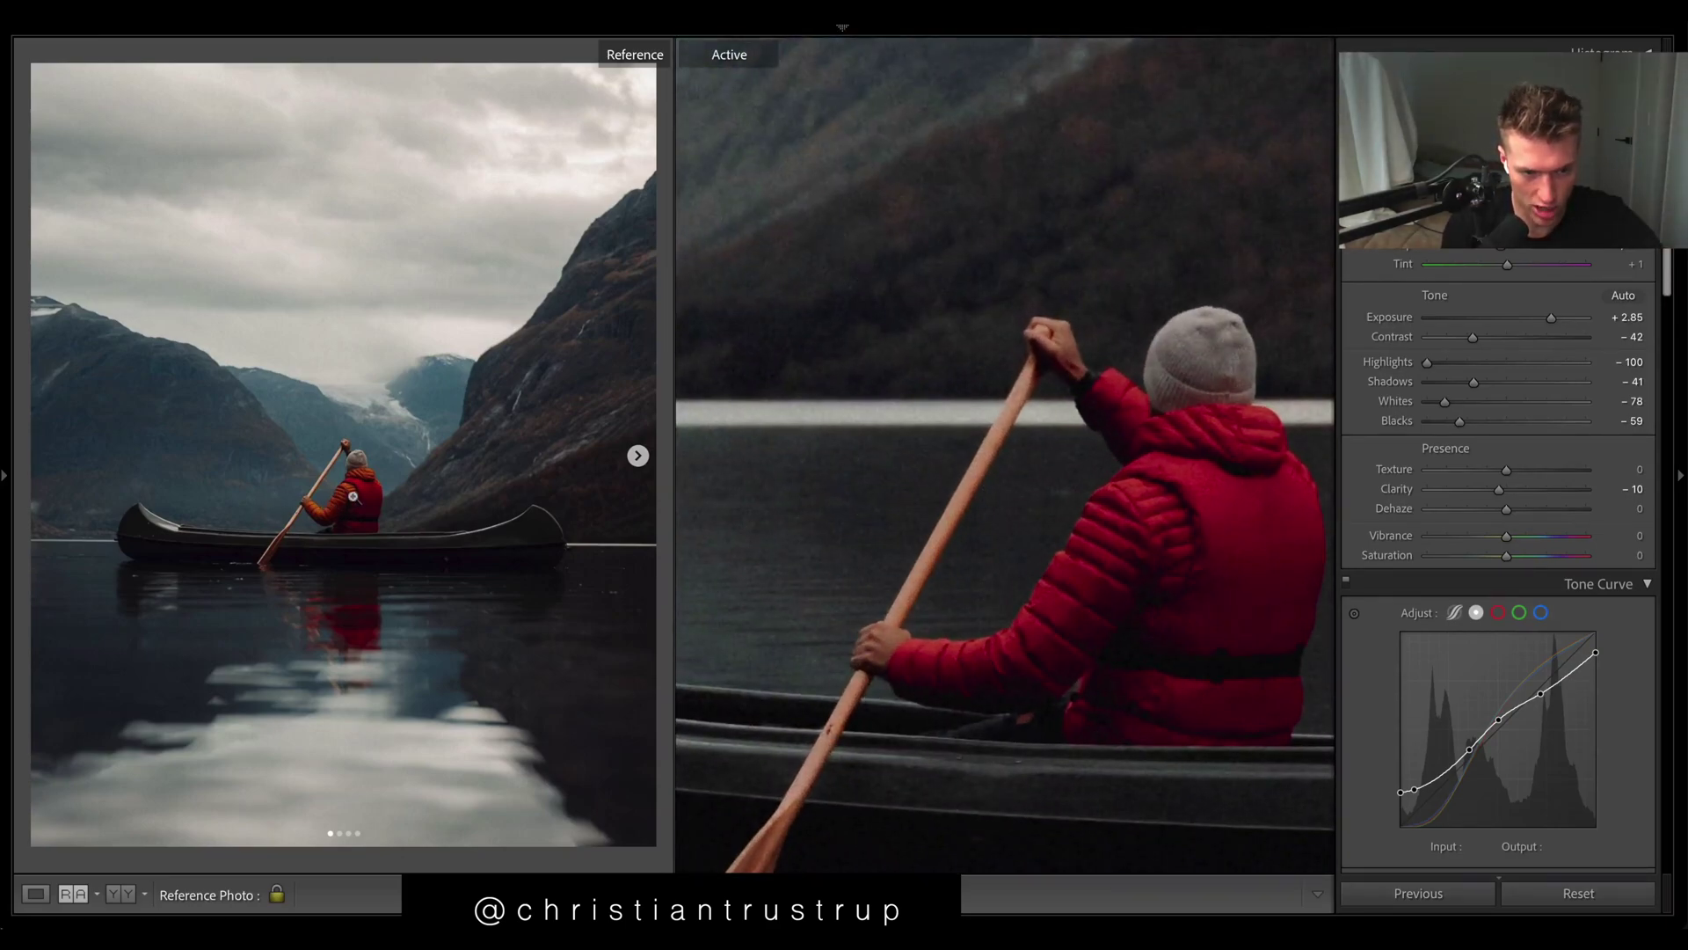
key("z")
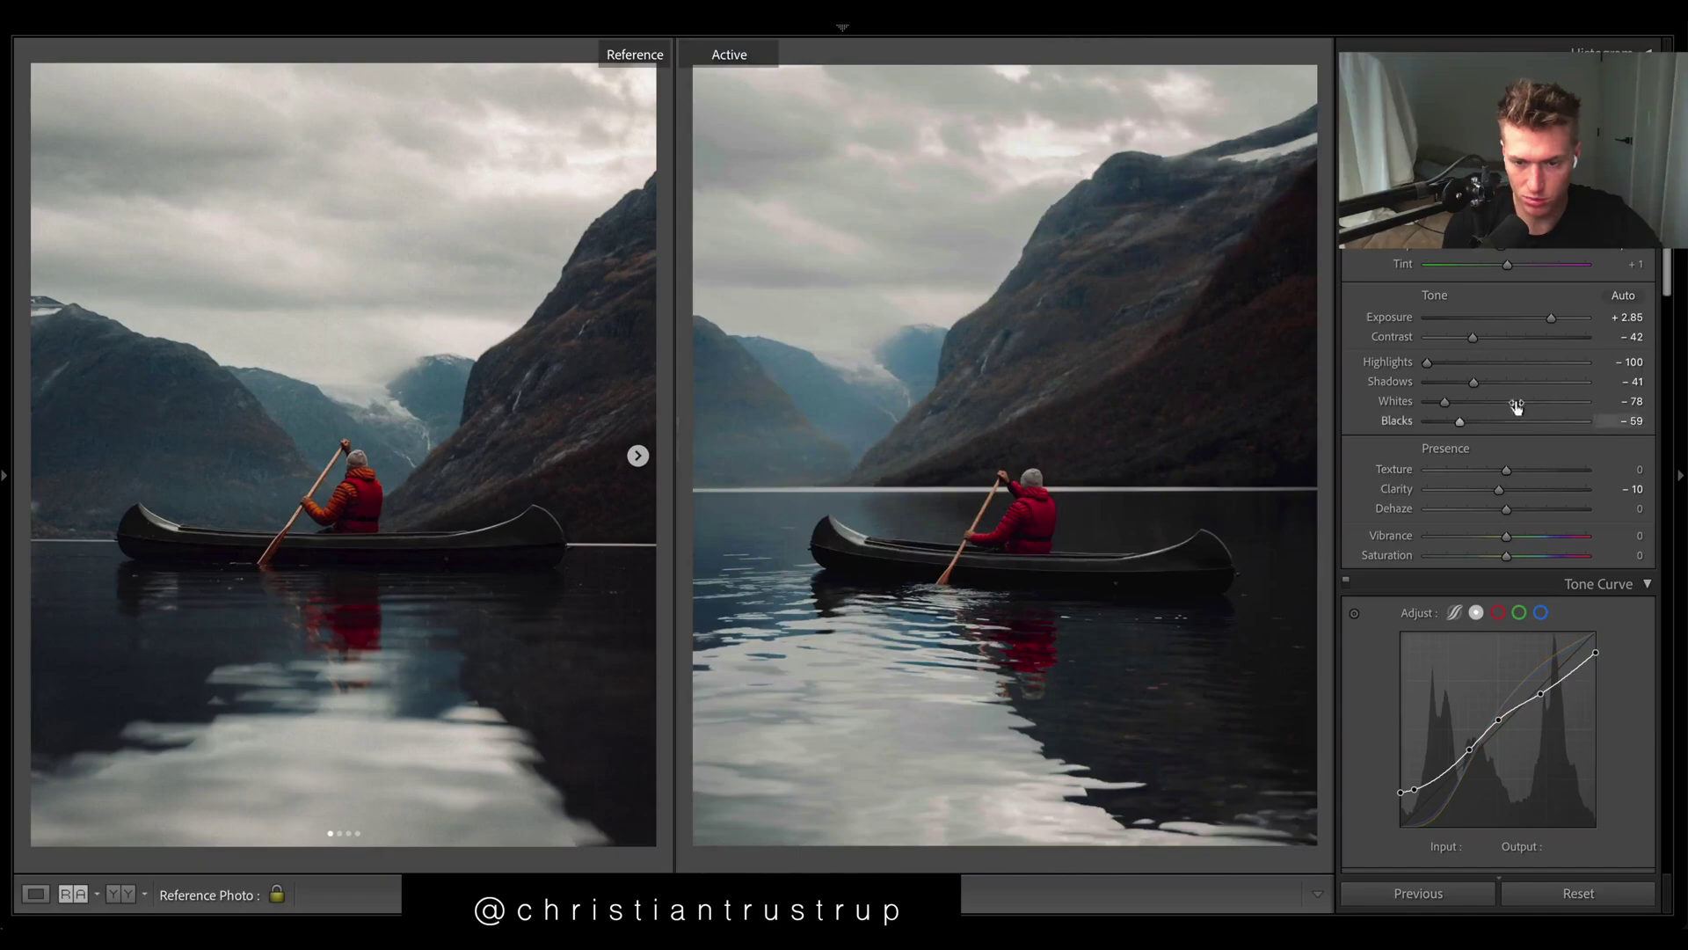
left_click_drag(1662, 272, 1664, 326)
left_click_drag(1485, 428, 1609, 427)
key("ctrl+z")
key("ctrl+z")
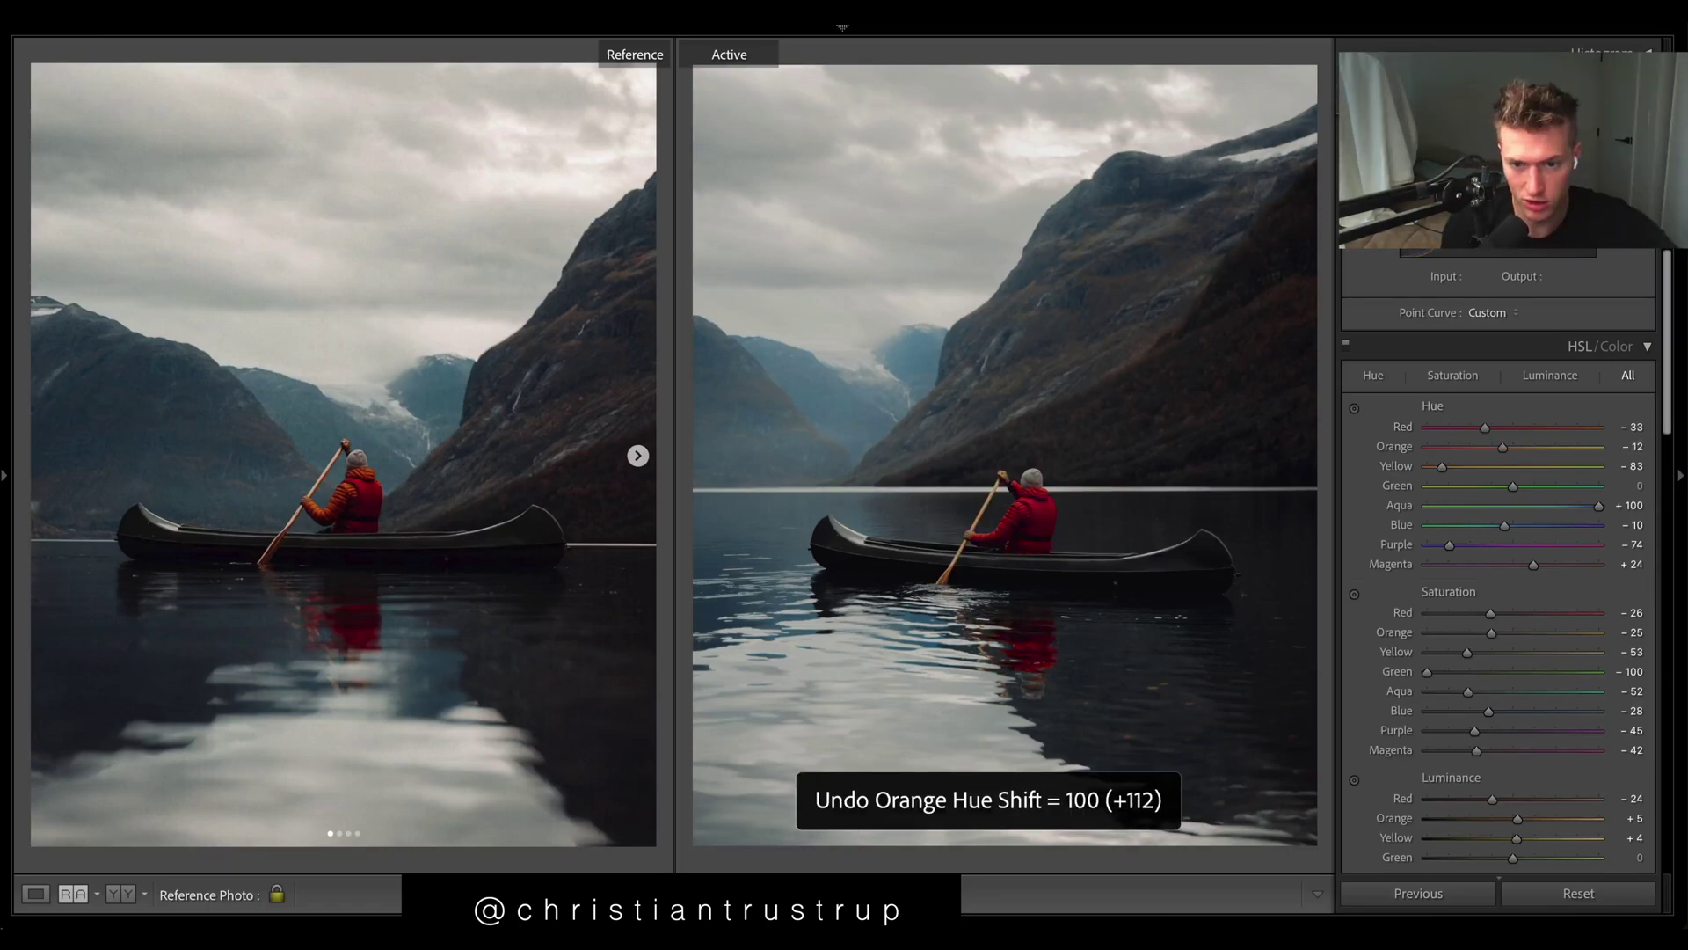
Set the Shadows region of the parametric tone curve to +14
scroll(1500, 527, "up", 5)
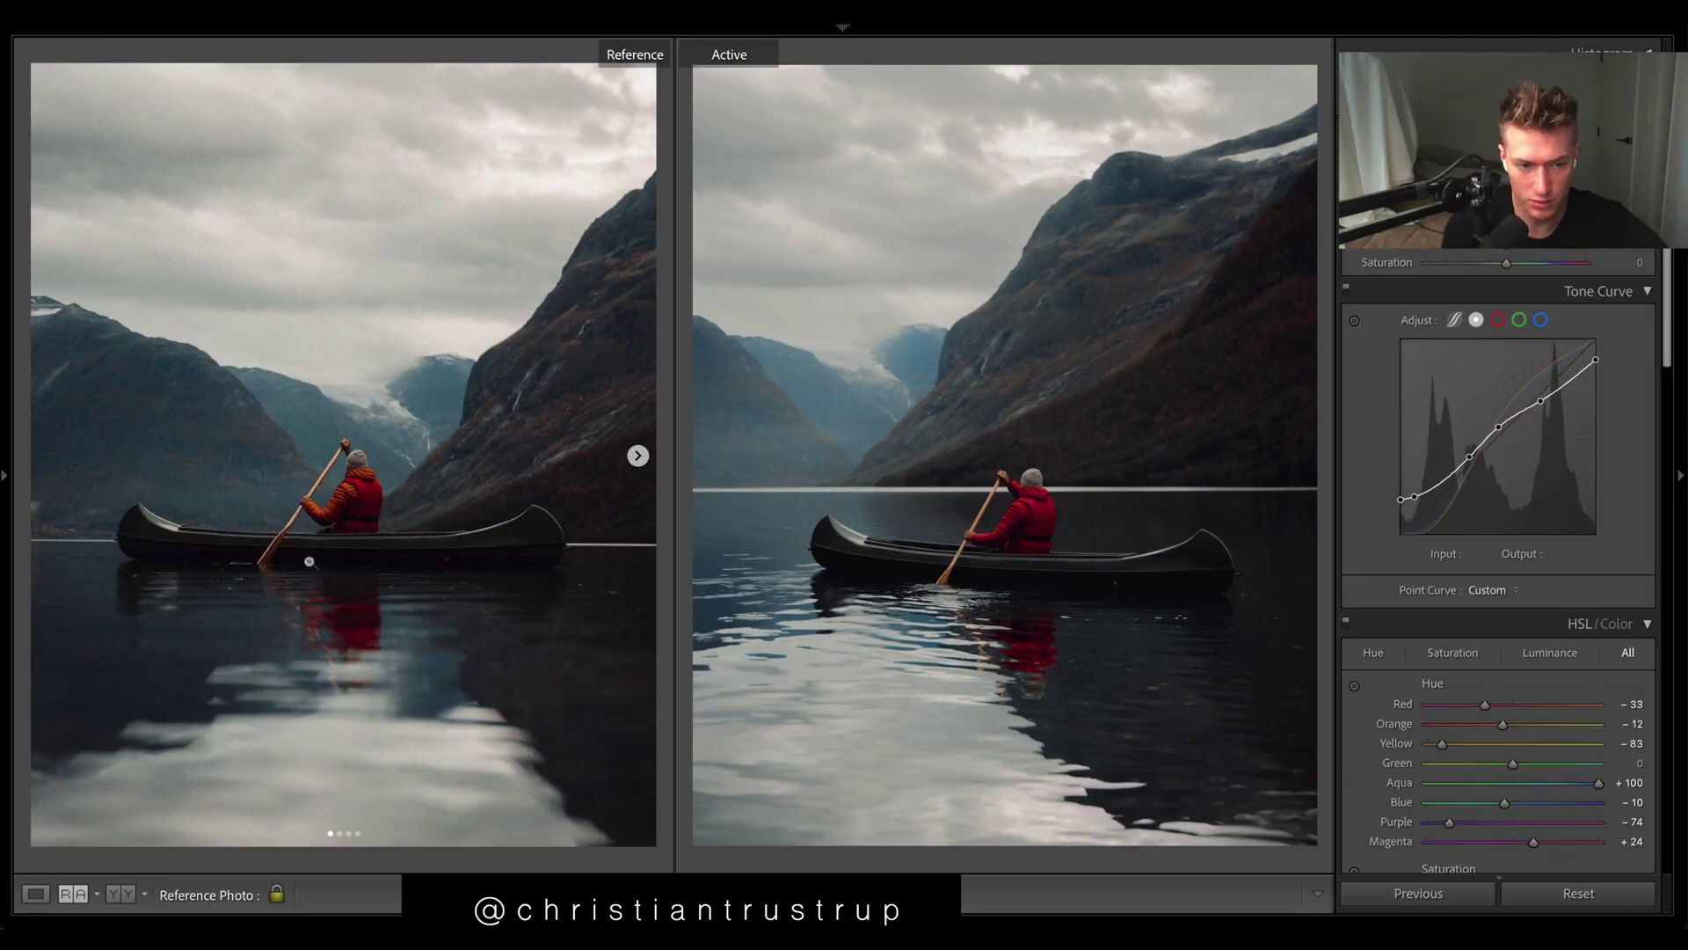
left_click(1455, 319)
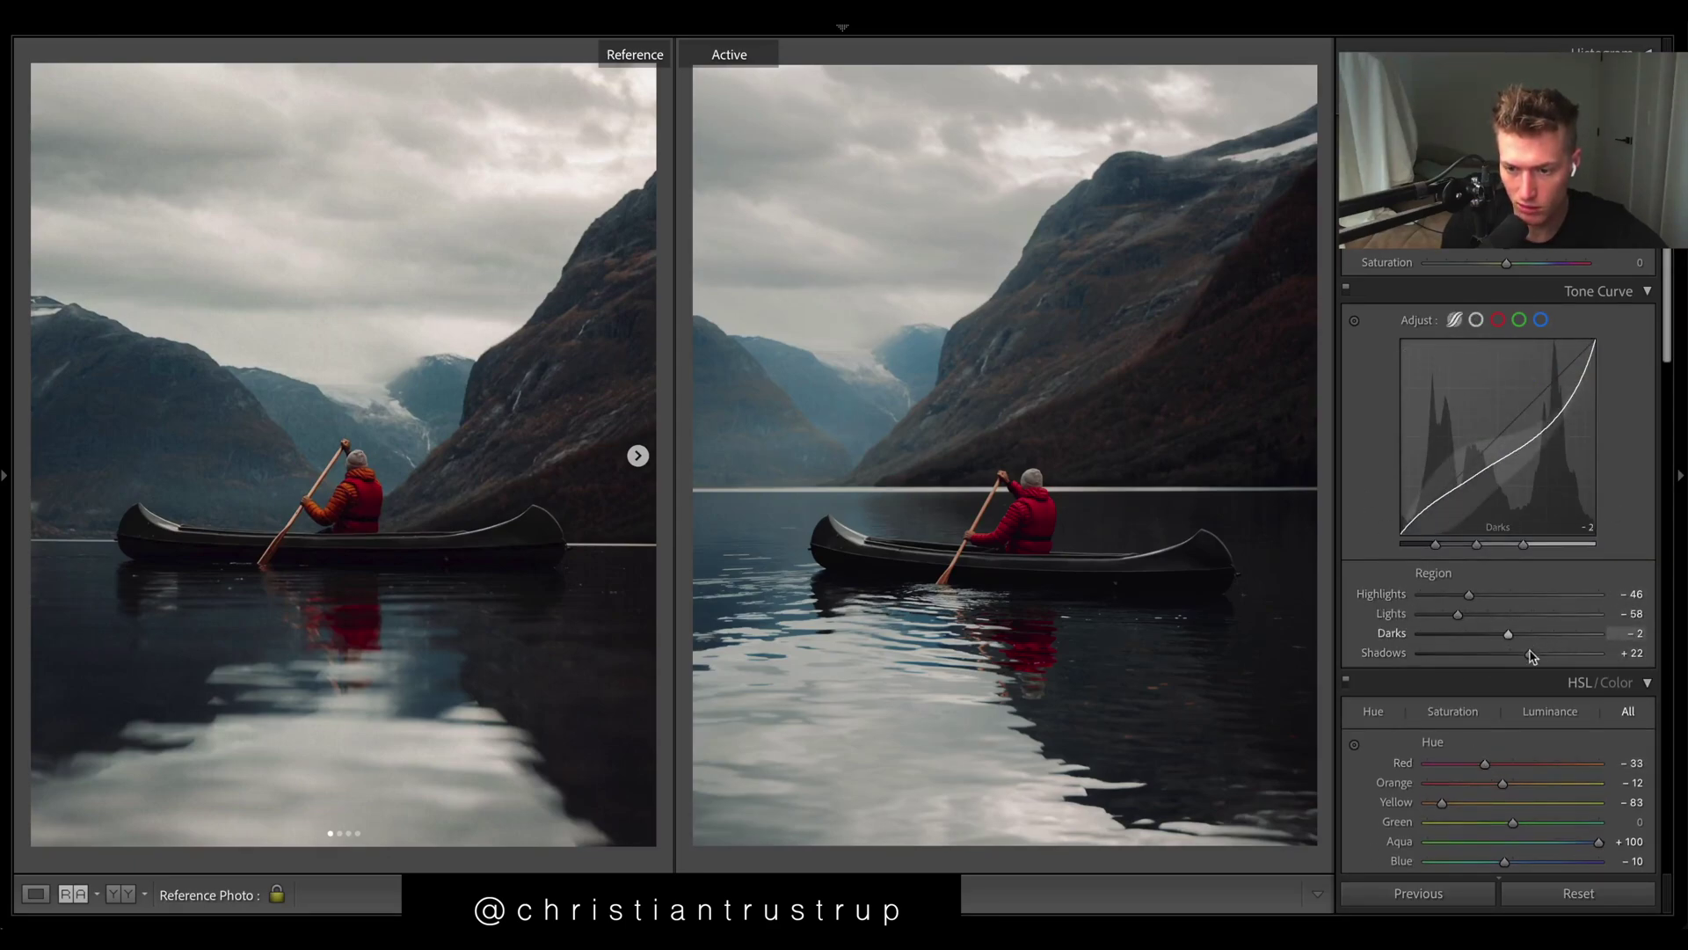
left_click_drag(1530, 654, 1522, 657)
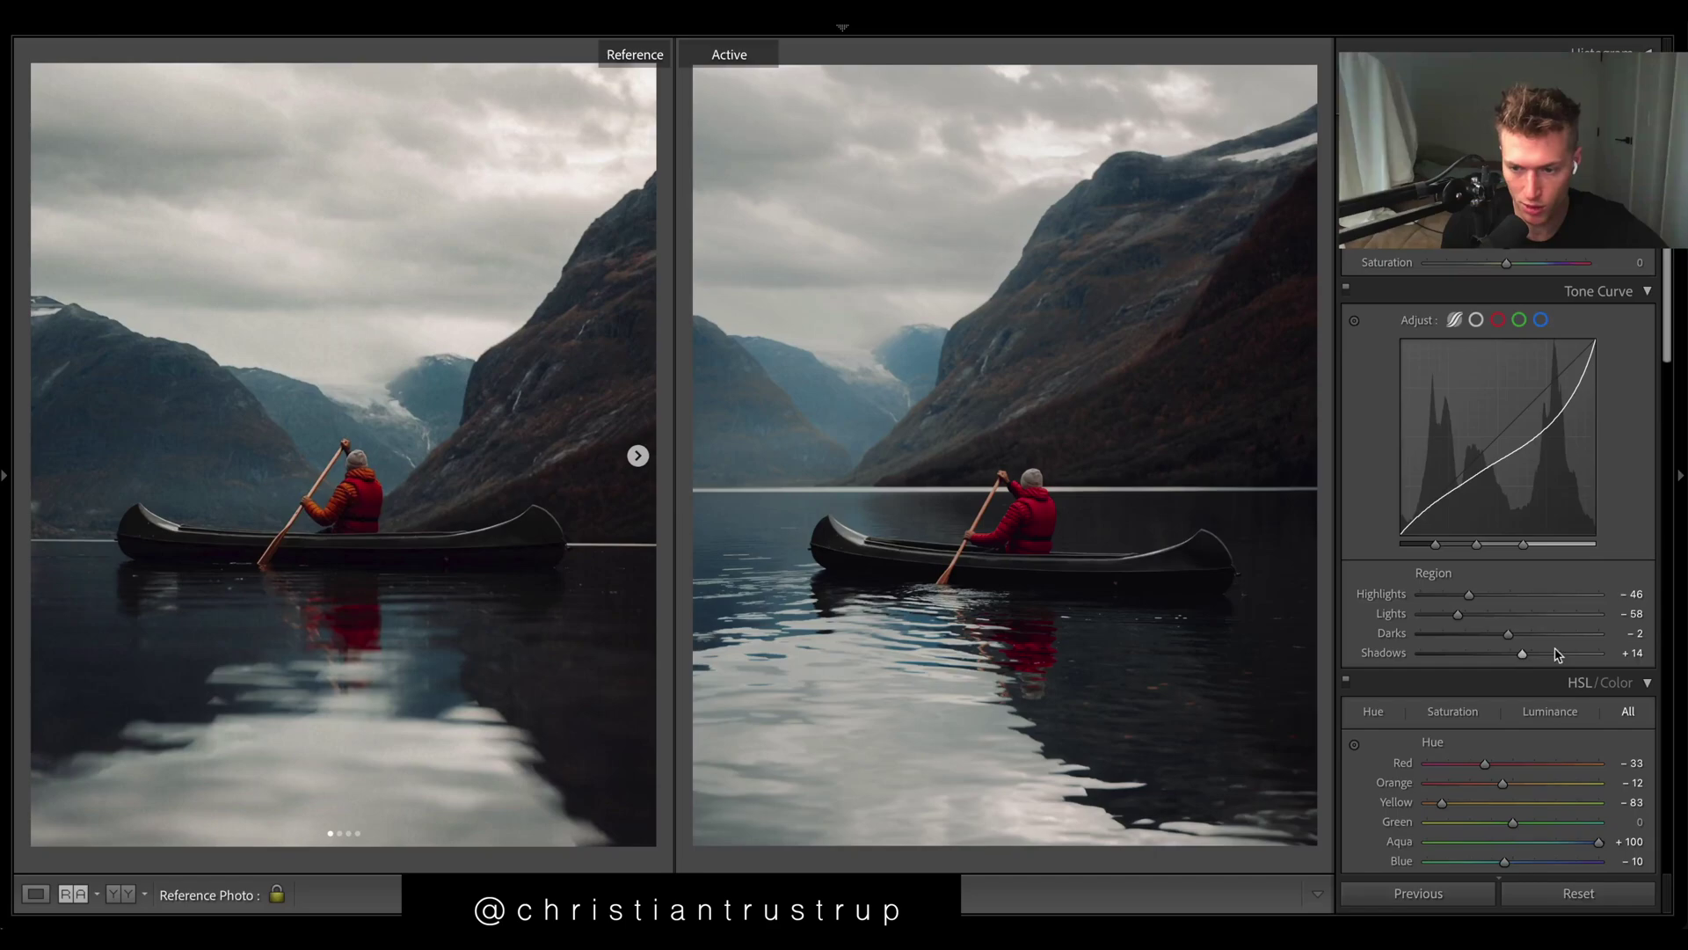
Reset the parametric tone curve's Darks to 0 and set its Highlights to −41, undoing a trial change to Lights
left_click_drag(1508, 633, 1505, 635)
double_click(1507, 633)
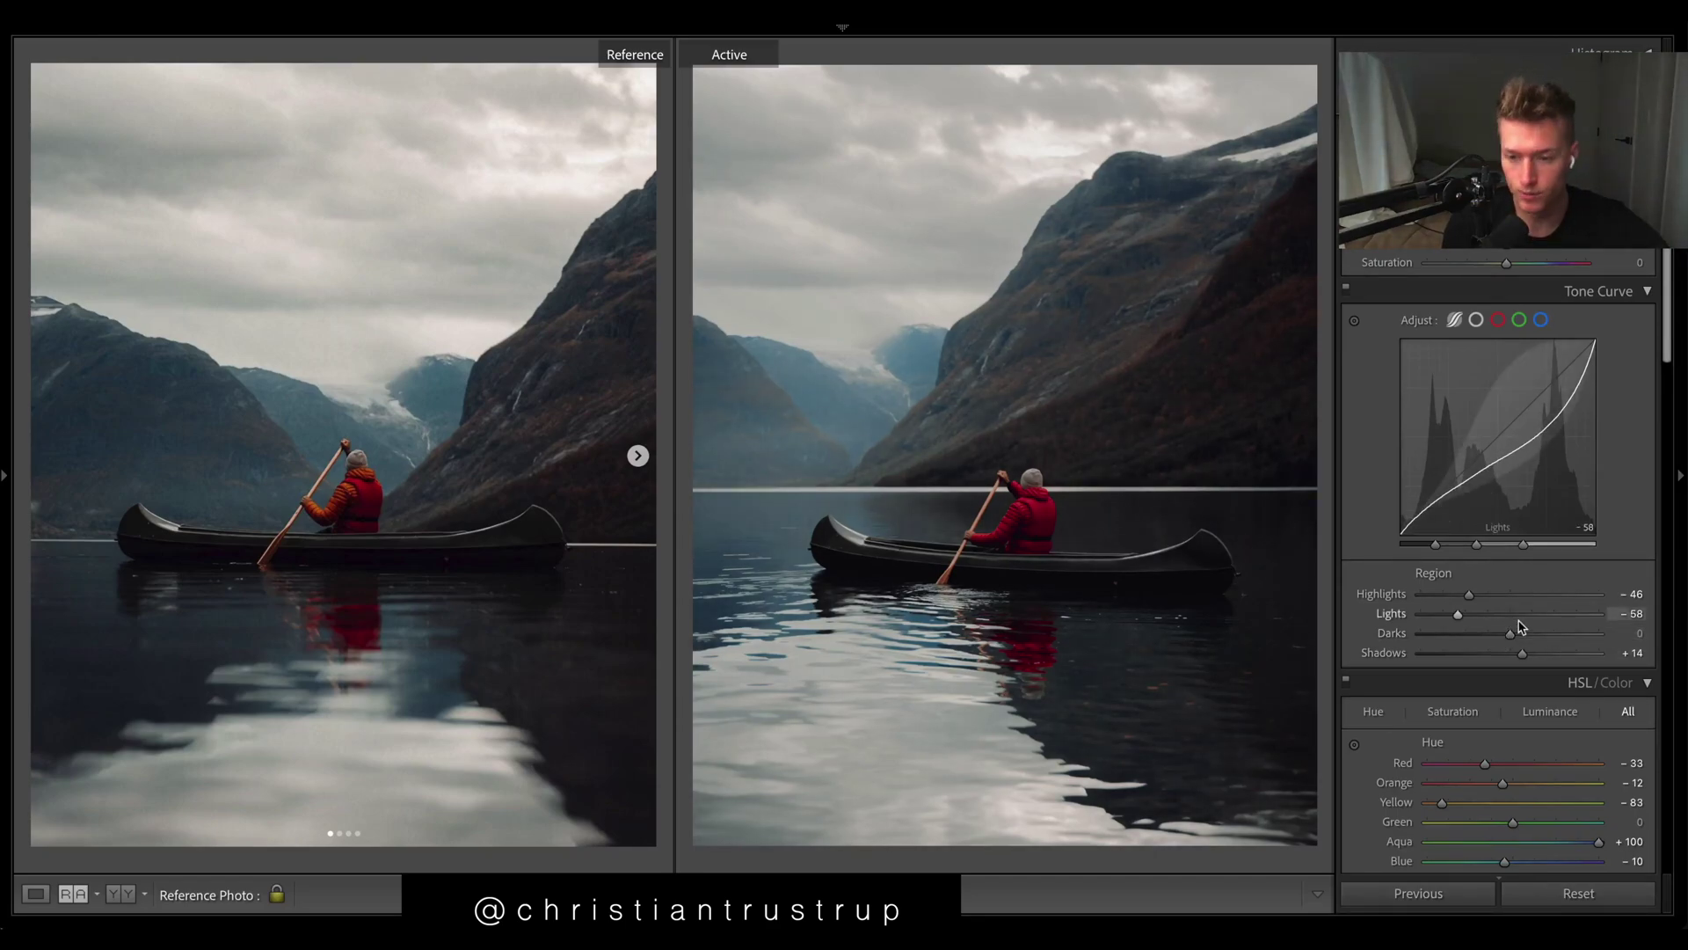
mouse_move(1457, 614)
left_mouse_down()
mouse_move(1480, 616)
mouse_move(1472, 598)
left_mouse_up()
key("ctrl+z")
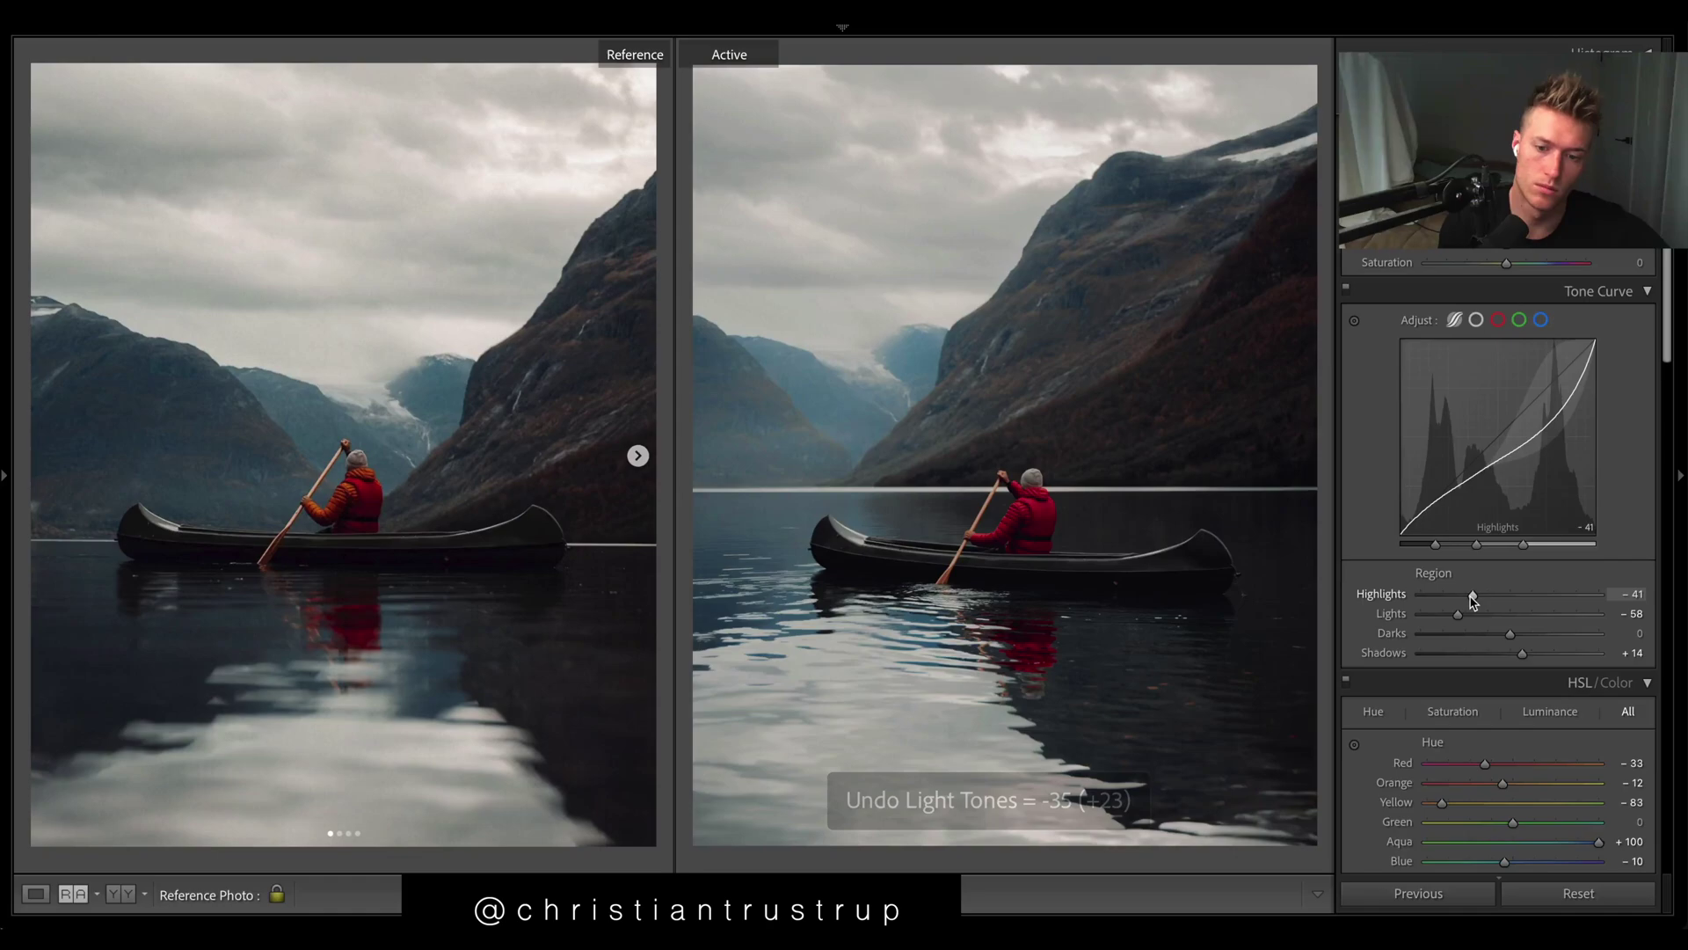
scroll(1474, 601, "up", 4)
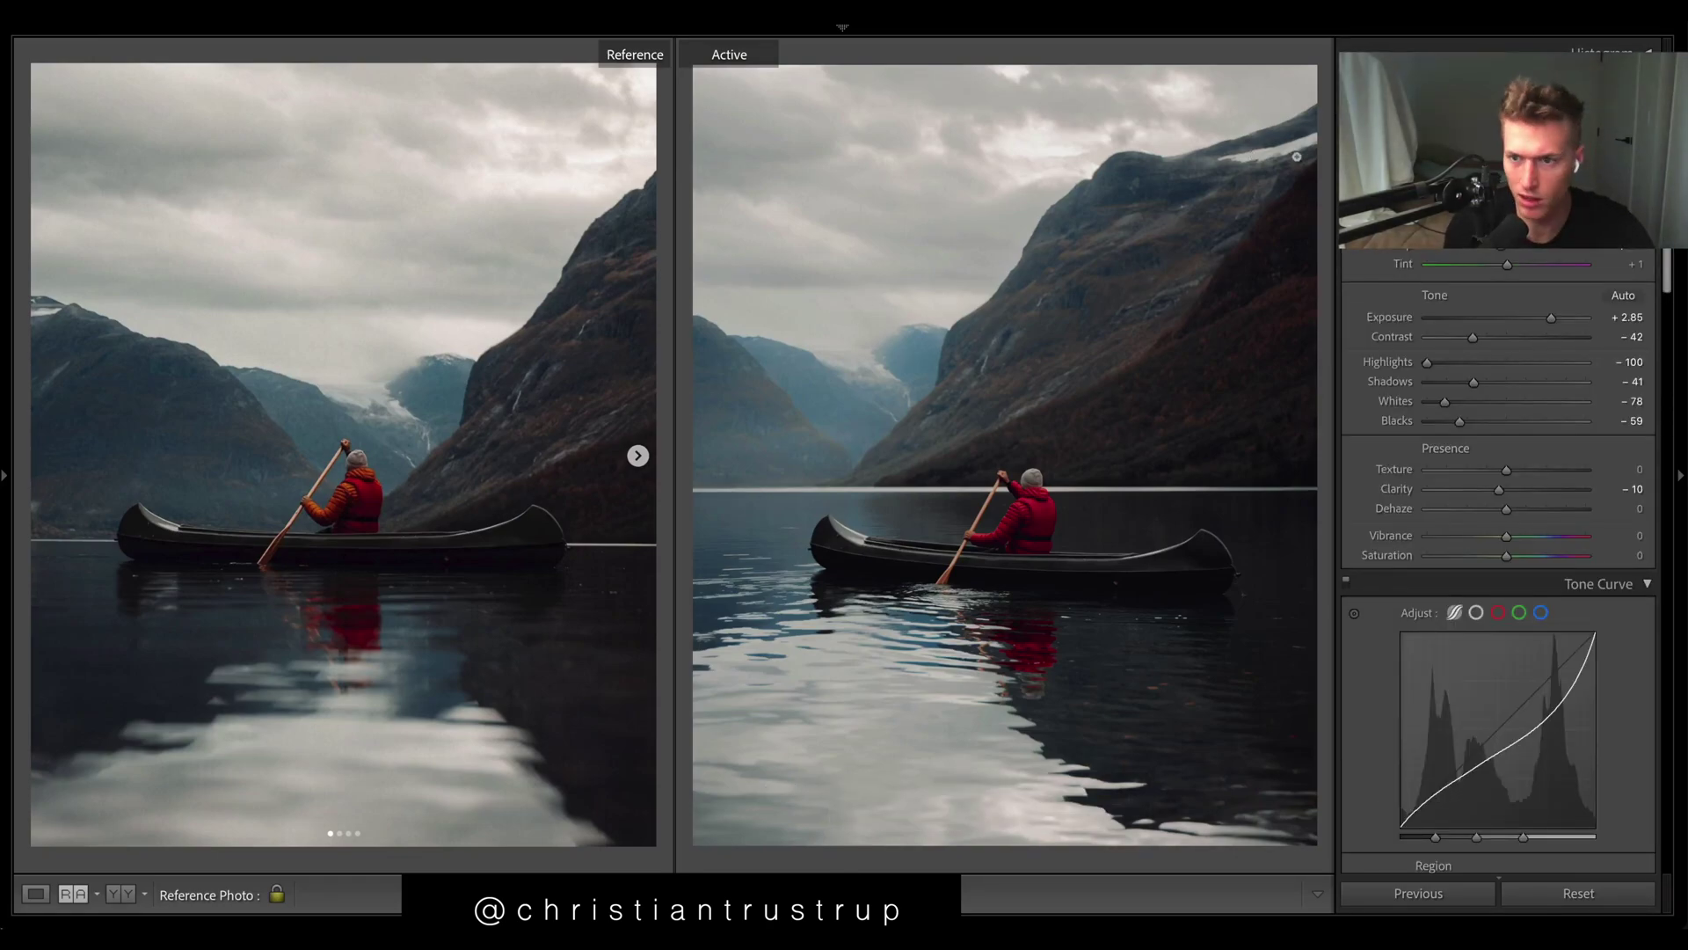
Copy the canoe photo's develop settings and paste them onto the unedited wooden church photo
right_click(1307, 256)
mouse_move(1159, 267)
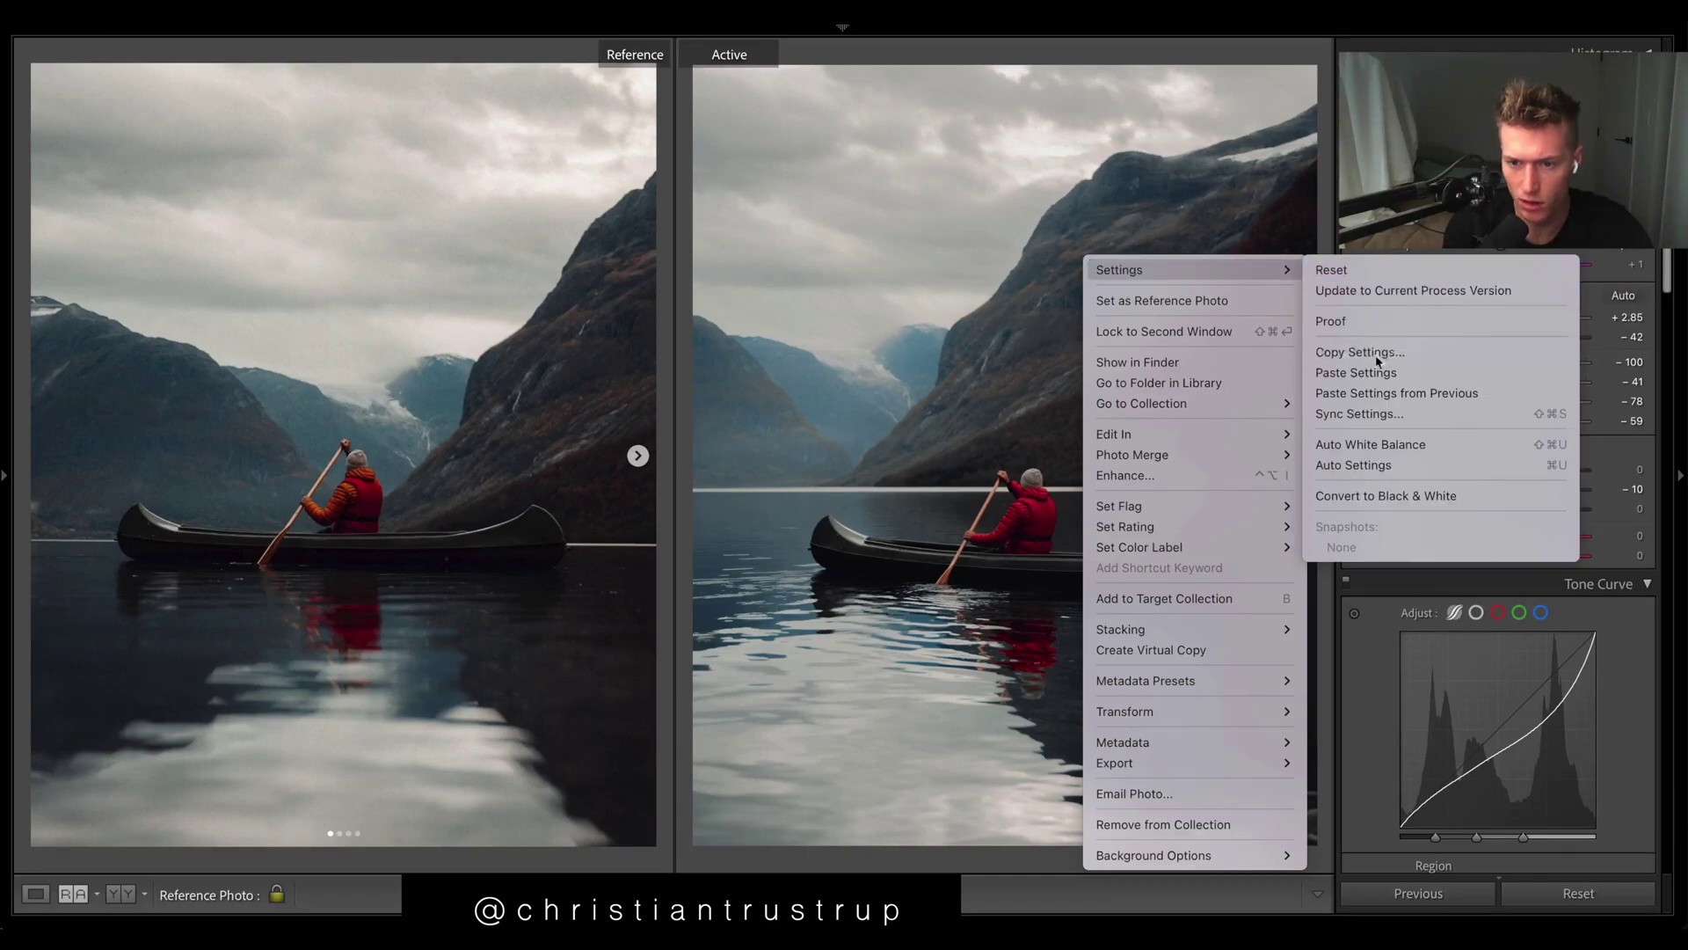
left_click(1359, 353)
left_click(1394, 429)
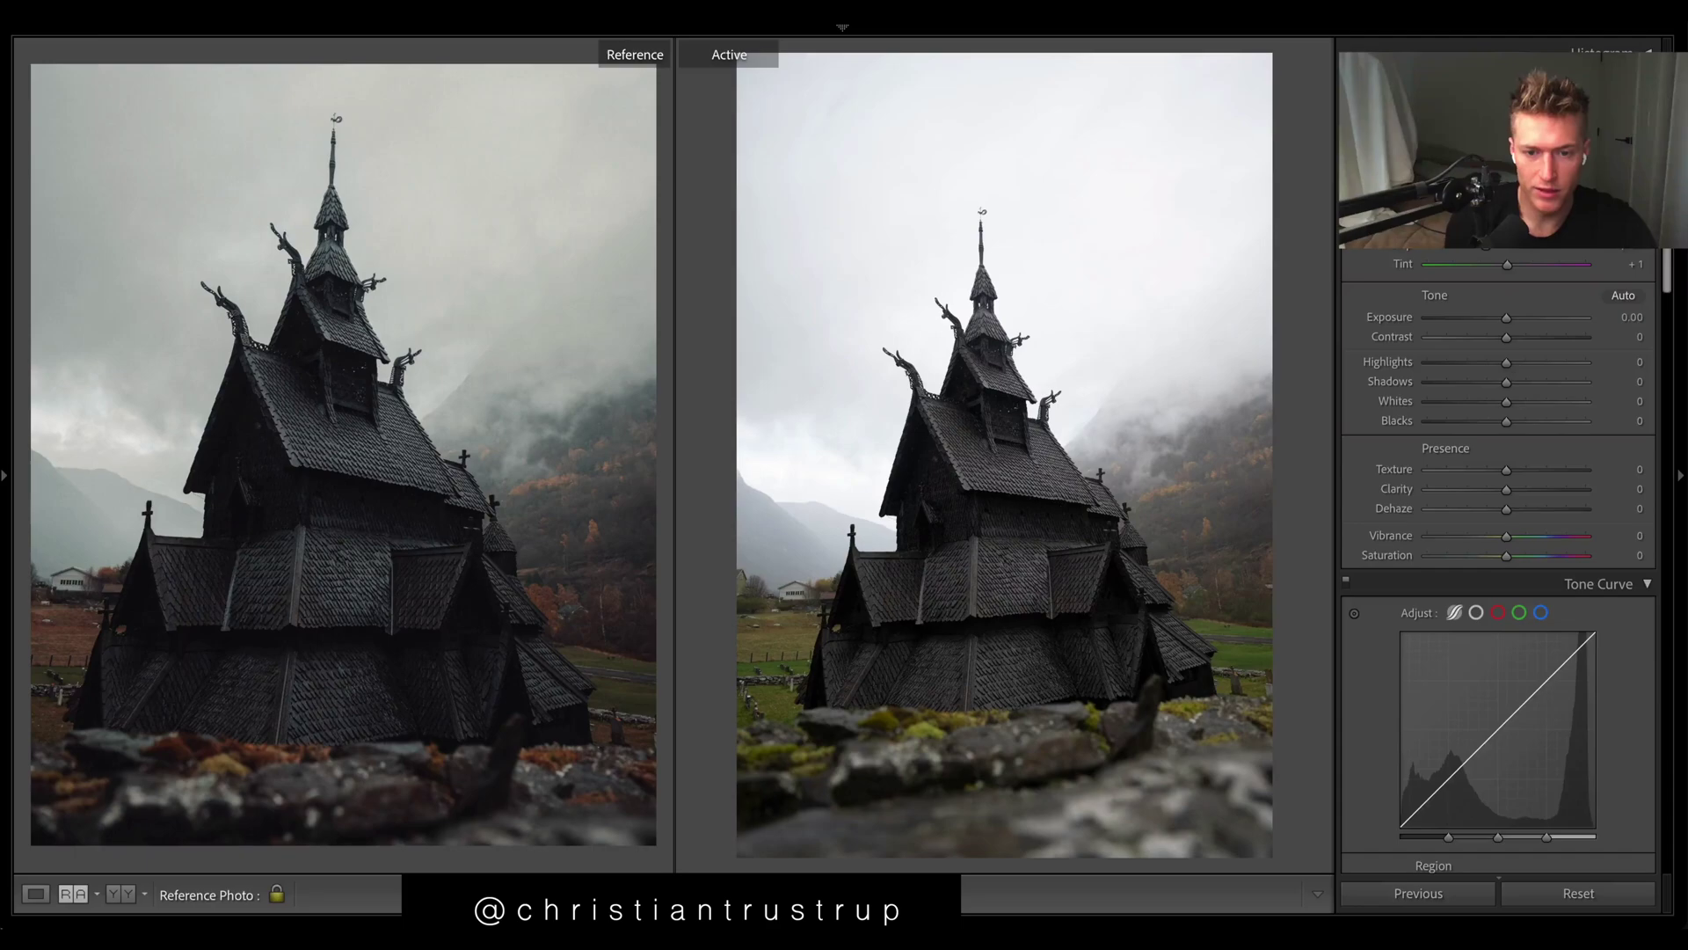
right_click(1036, 253)
mouse_move(1143, 106)
left_click(1290, 208)
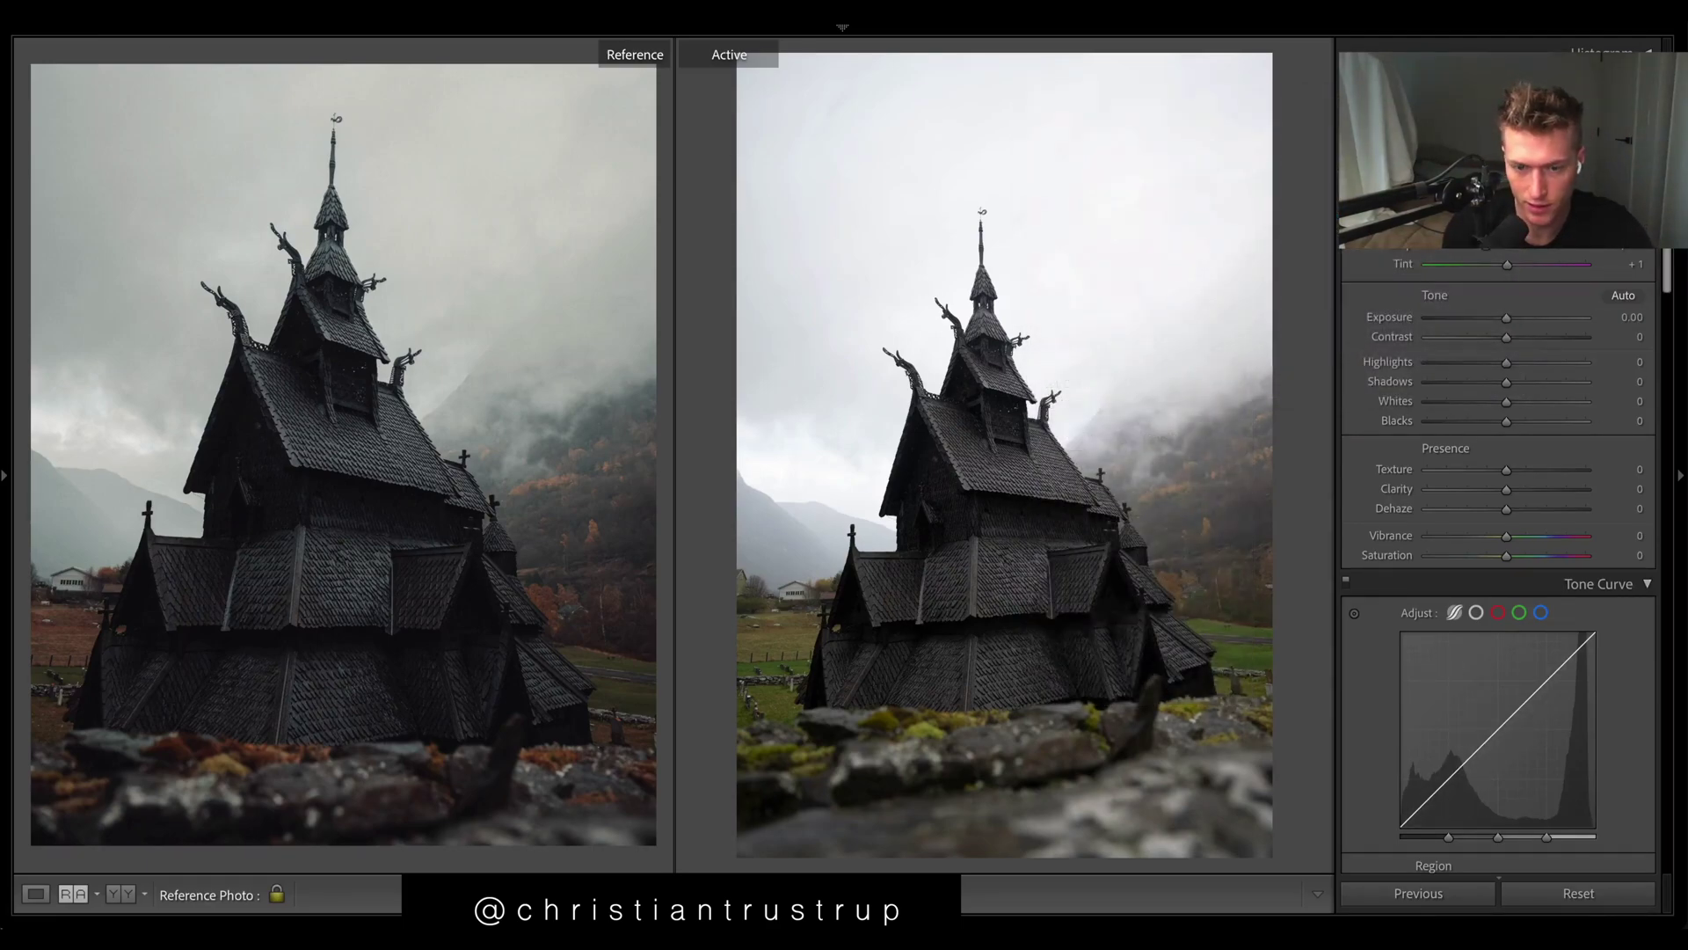
Set the church photo's Exposure to +1.60 and crop it to the same portrait proportions as the reference
left_click_drag(1549, 318, 1532, 328)
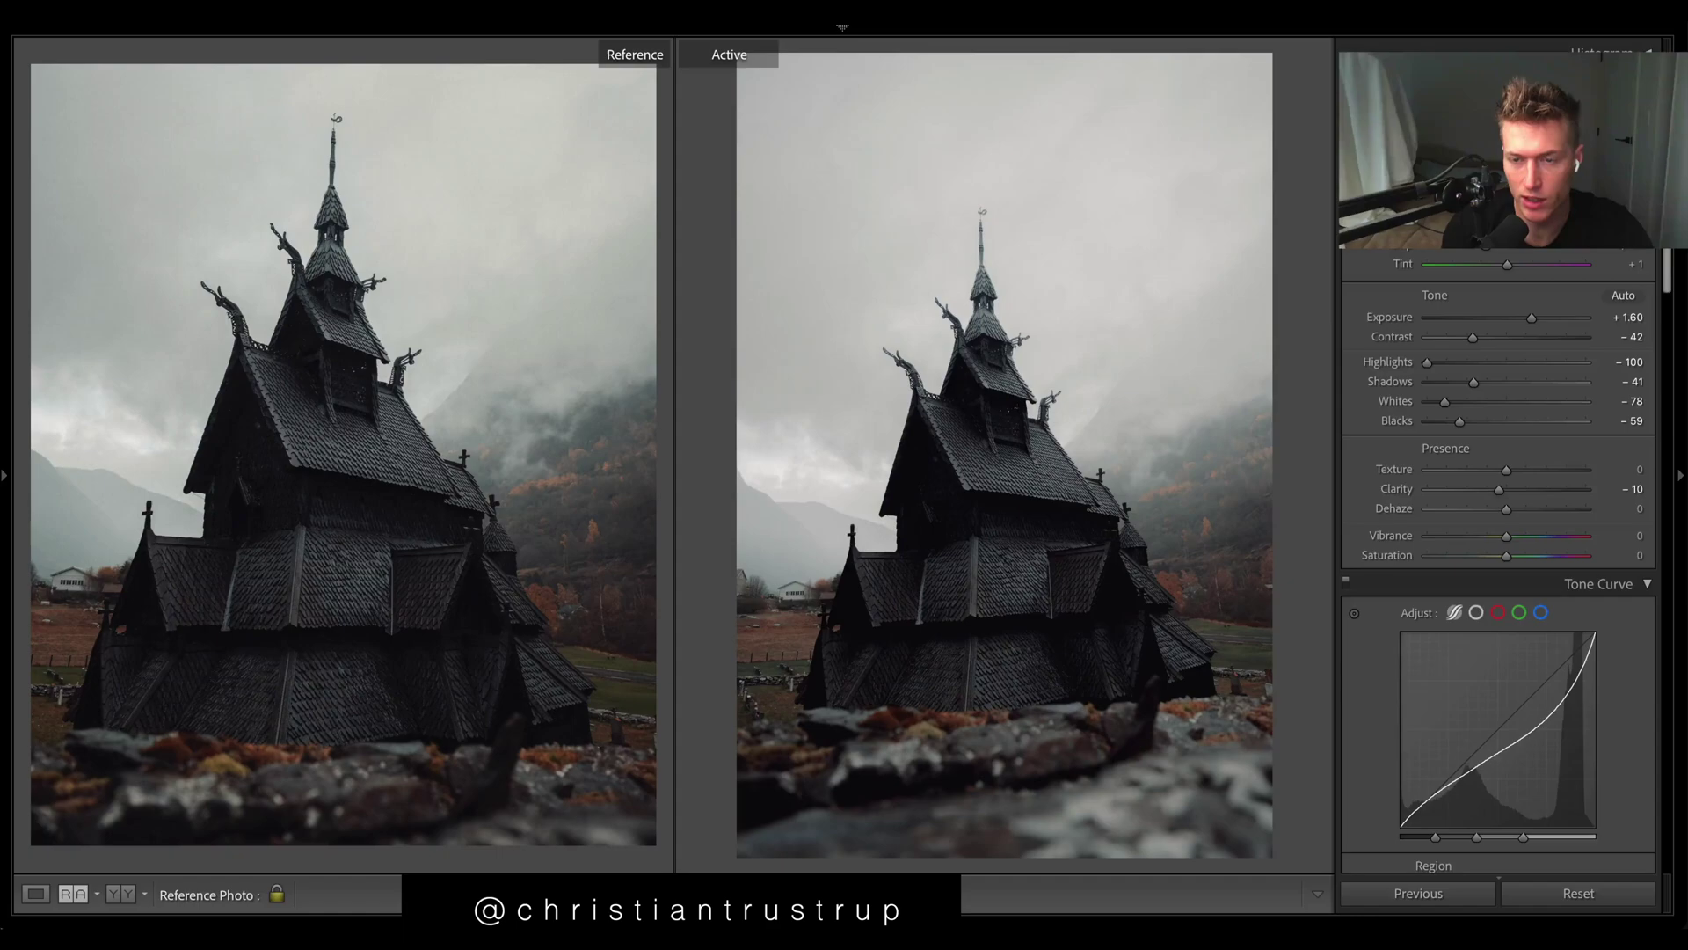
key("r")
left_click(1173, 250)
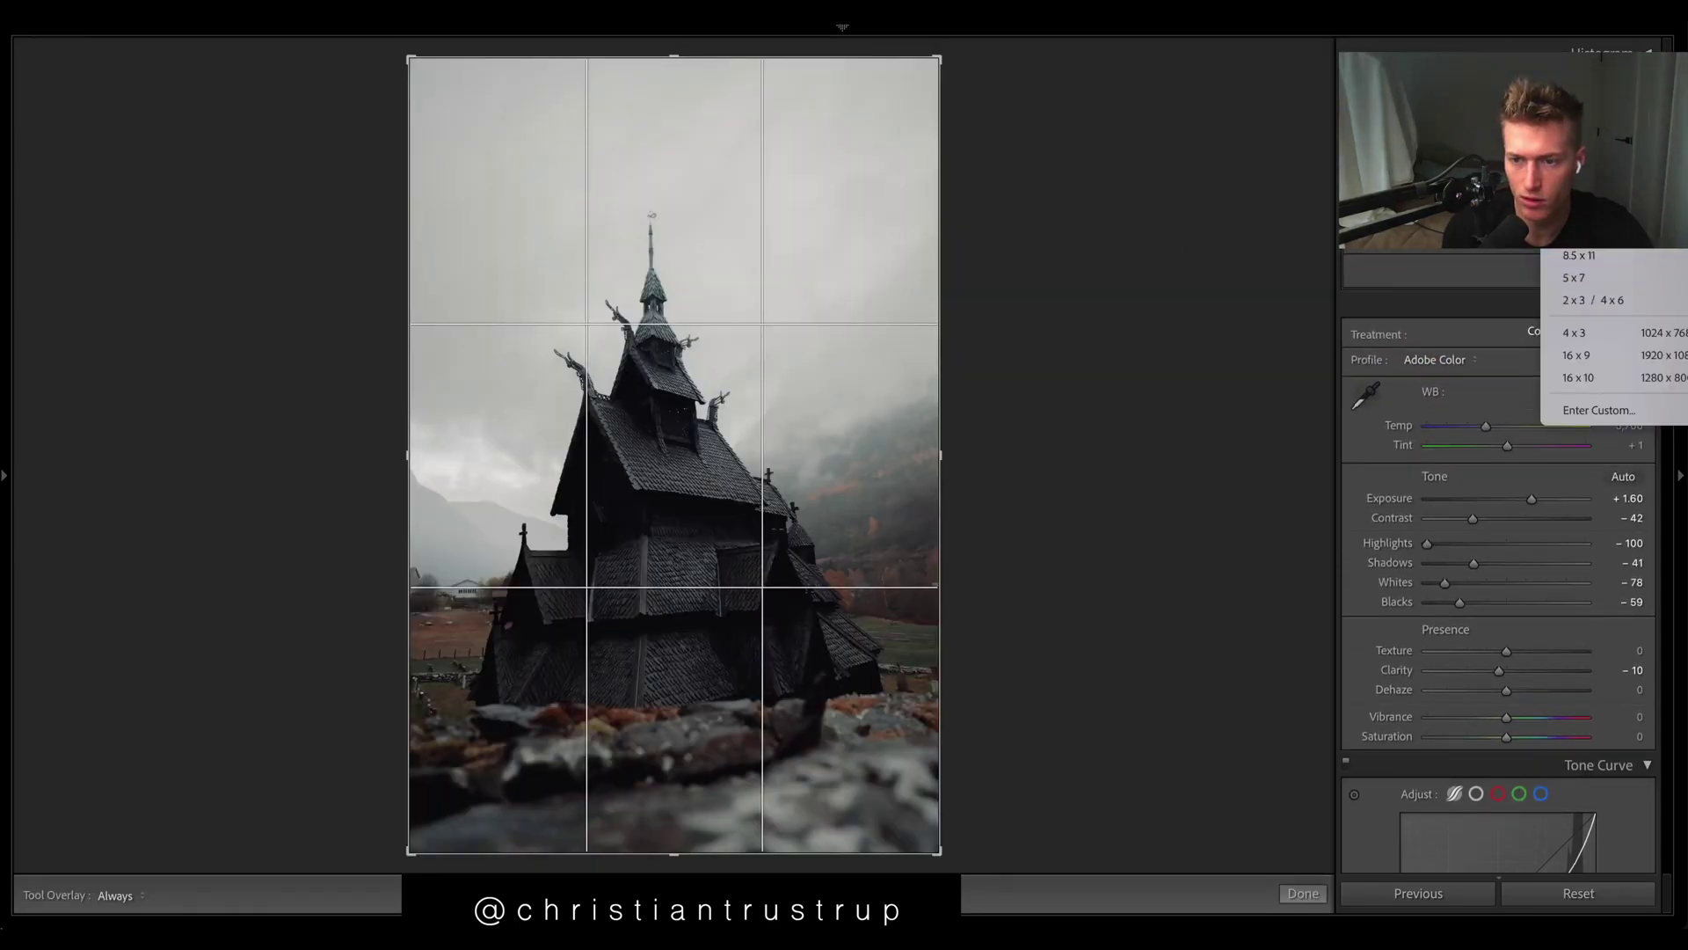
key("Return")
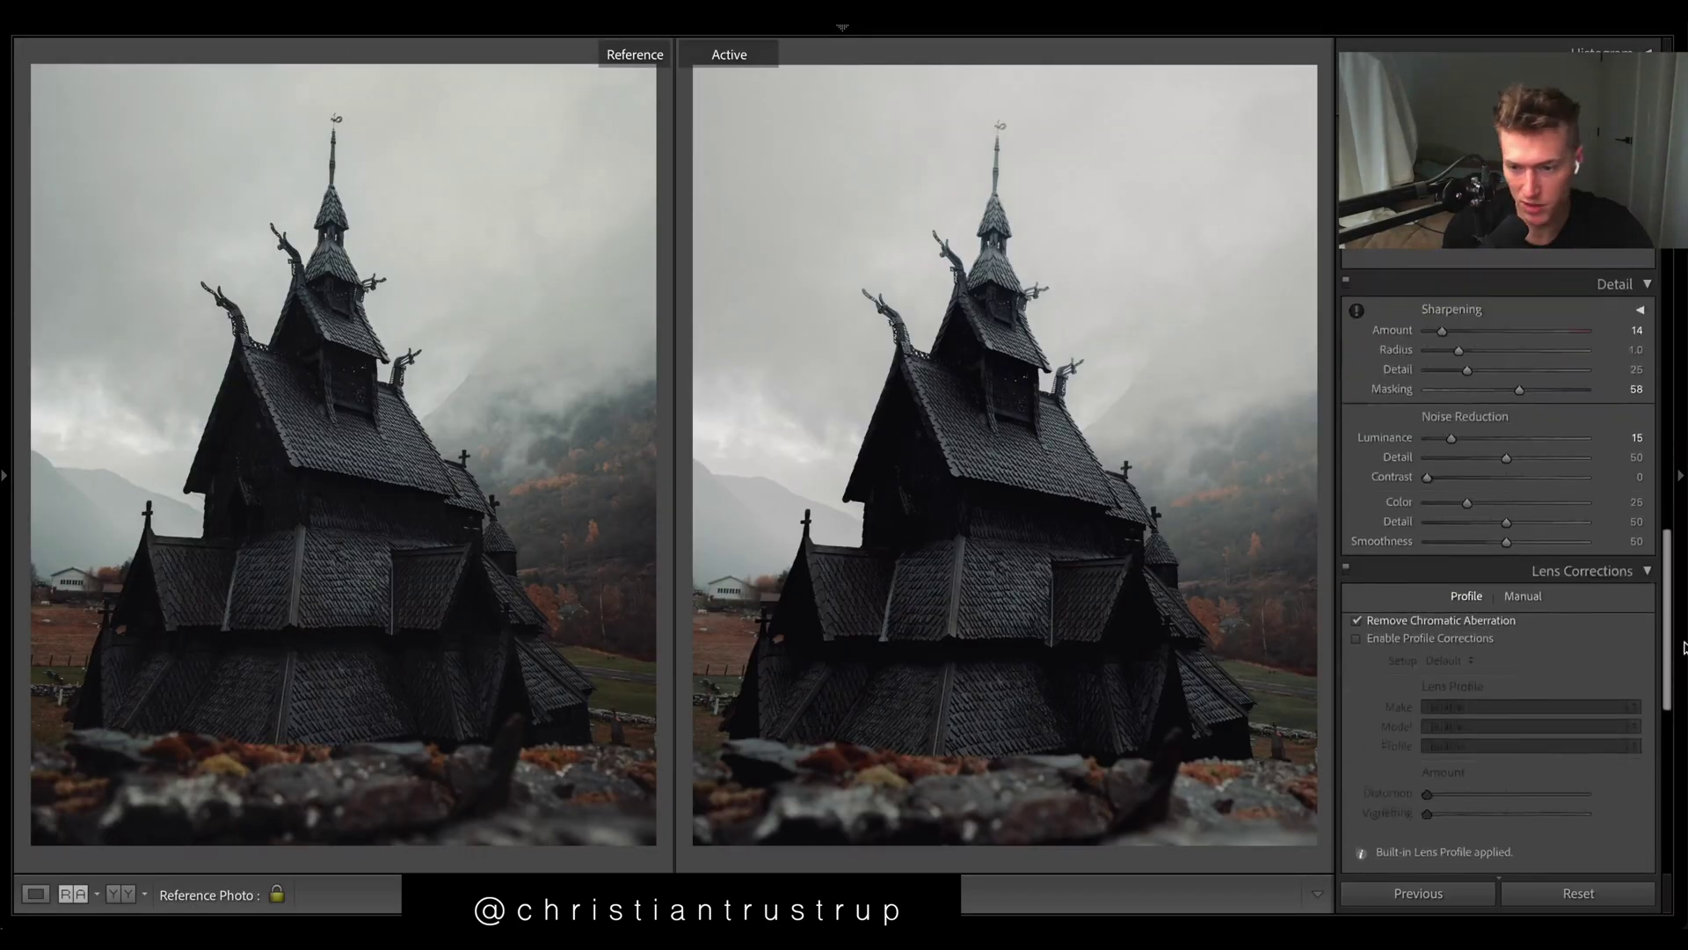
Test the HSL Aqua saturation at +100 and return it to −36, and set the Green saturation to −85
left_click_drag(1489, 429, 1598, 429)
key("ctrl+z")
key("ctrl+z")
left_click_drag(1476, 454, 1201, 415)
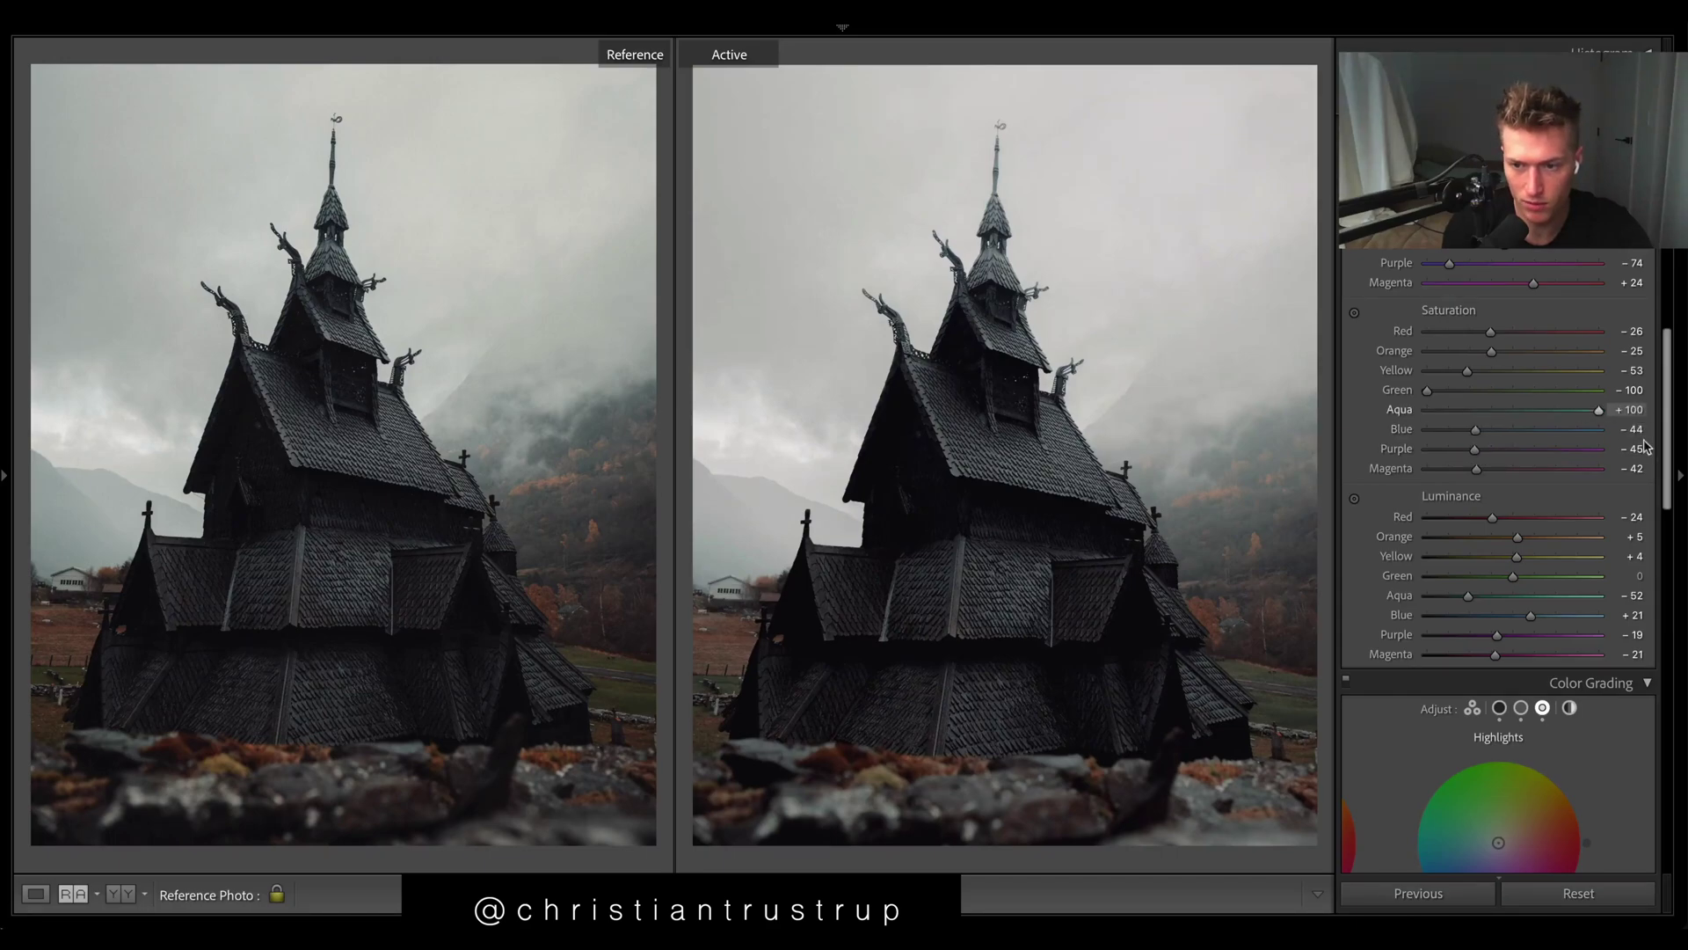
left_click(1482, 409)
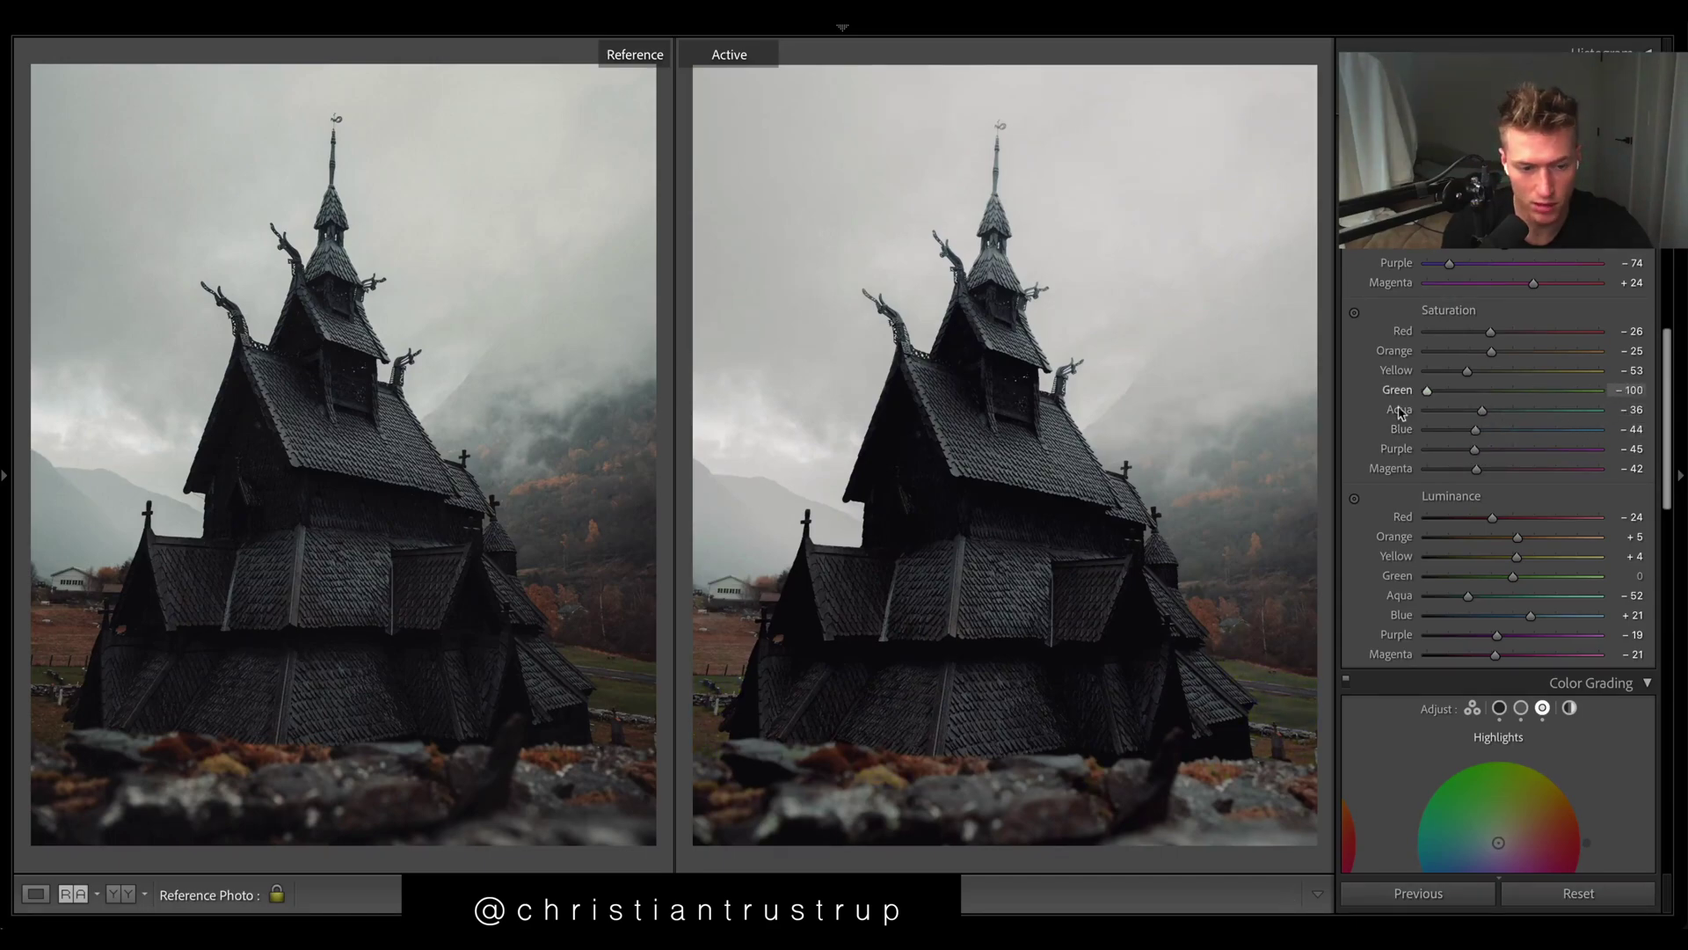
key("Up")
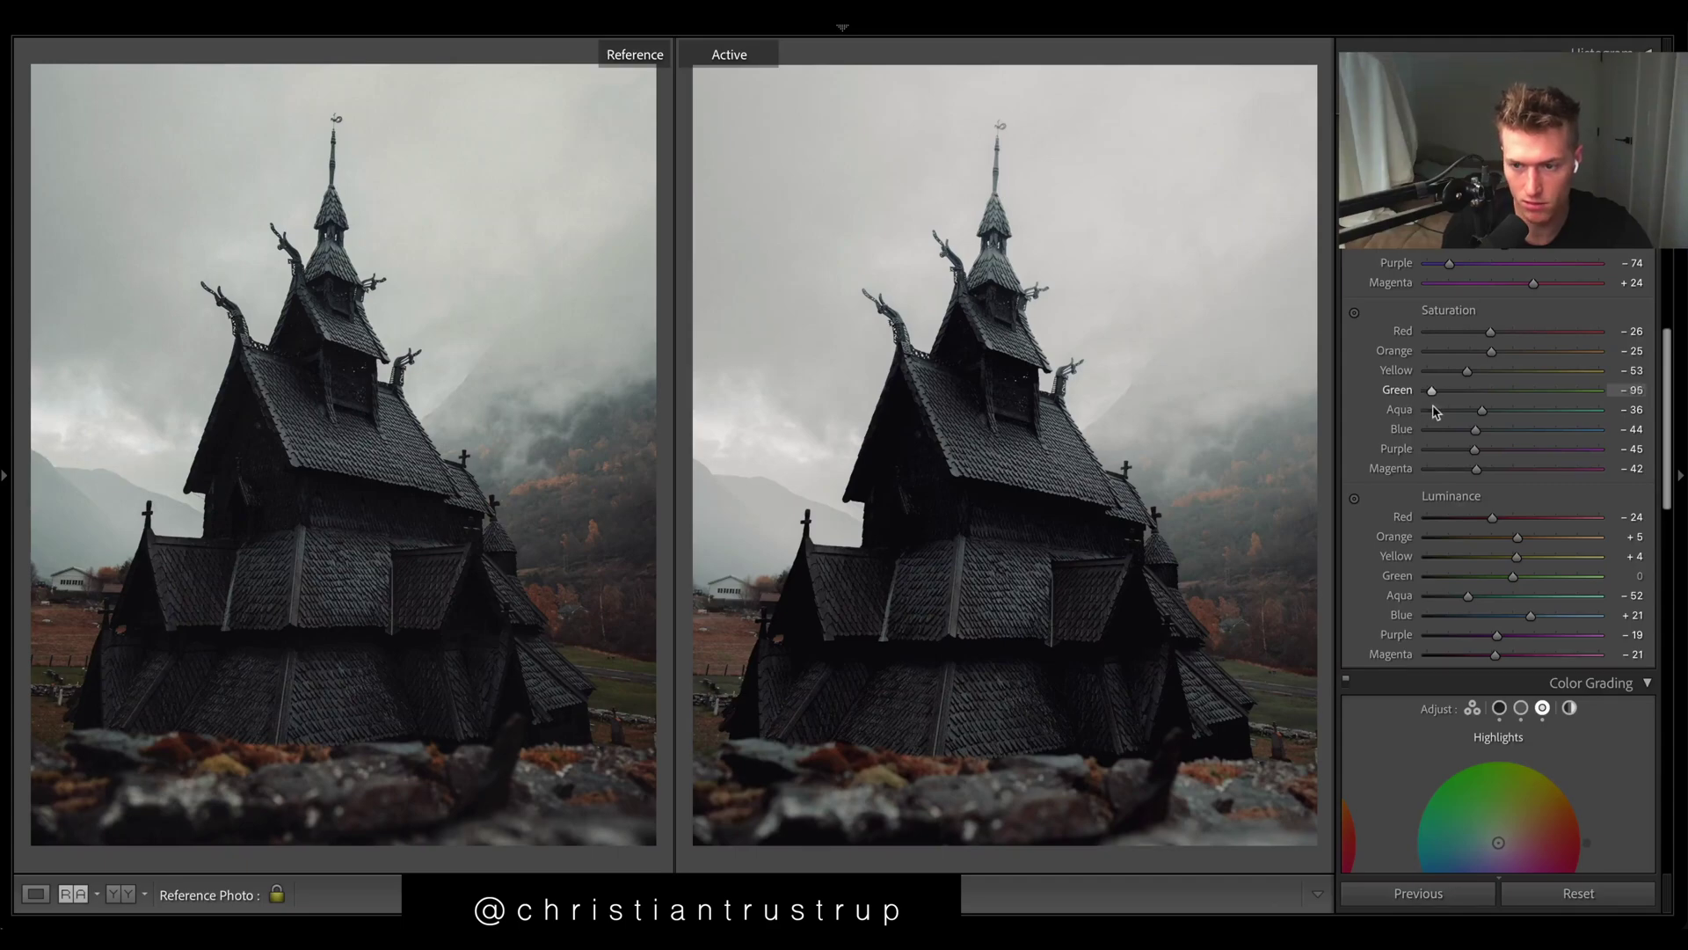
key("Up")
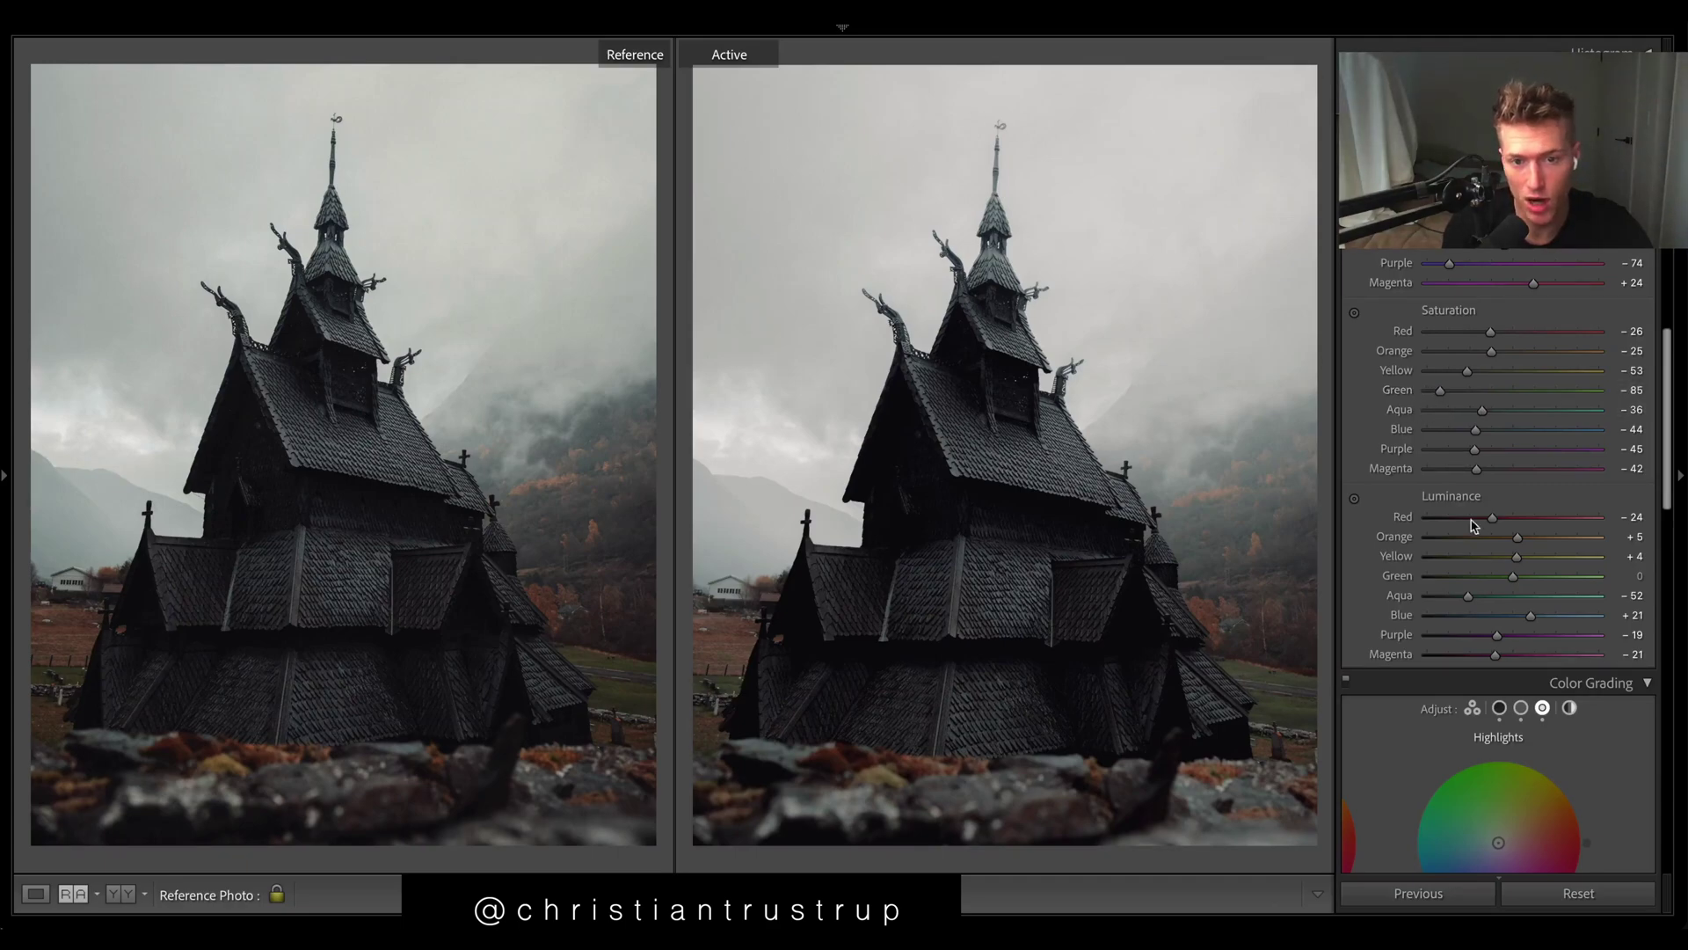
Tint the church photo's Color Grading highlights with Hue 208 and Saturation 3
scroll(1675, 433, "up", 5)
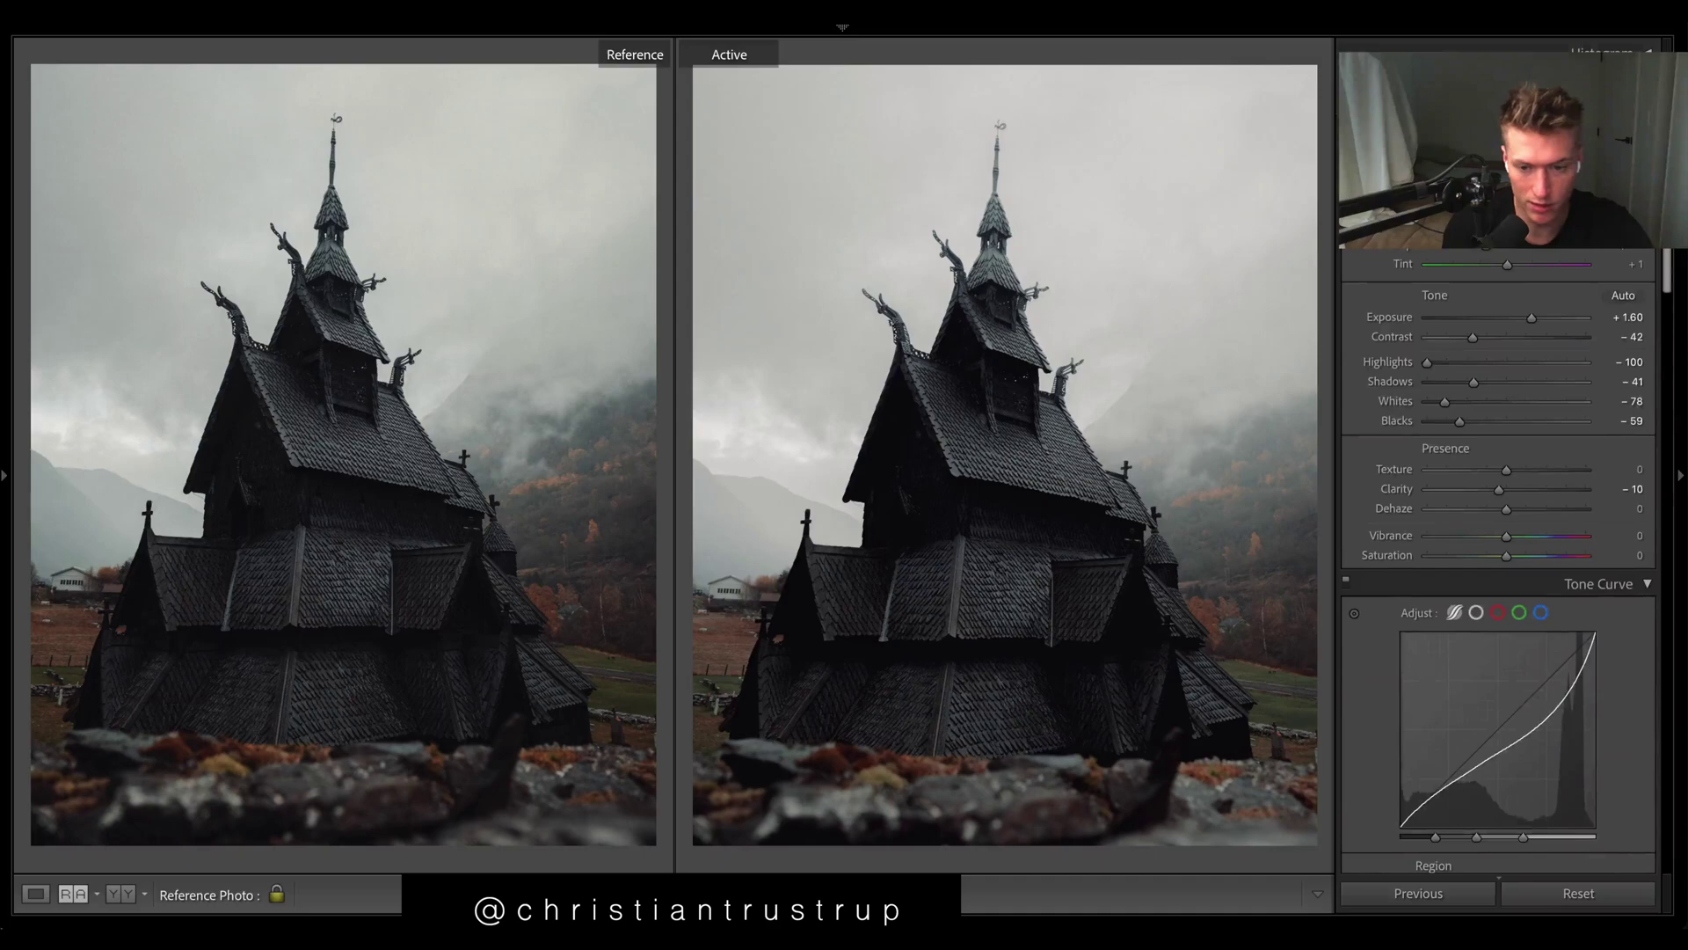
scroll(1675, 433, "down", 9)
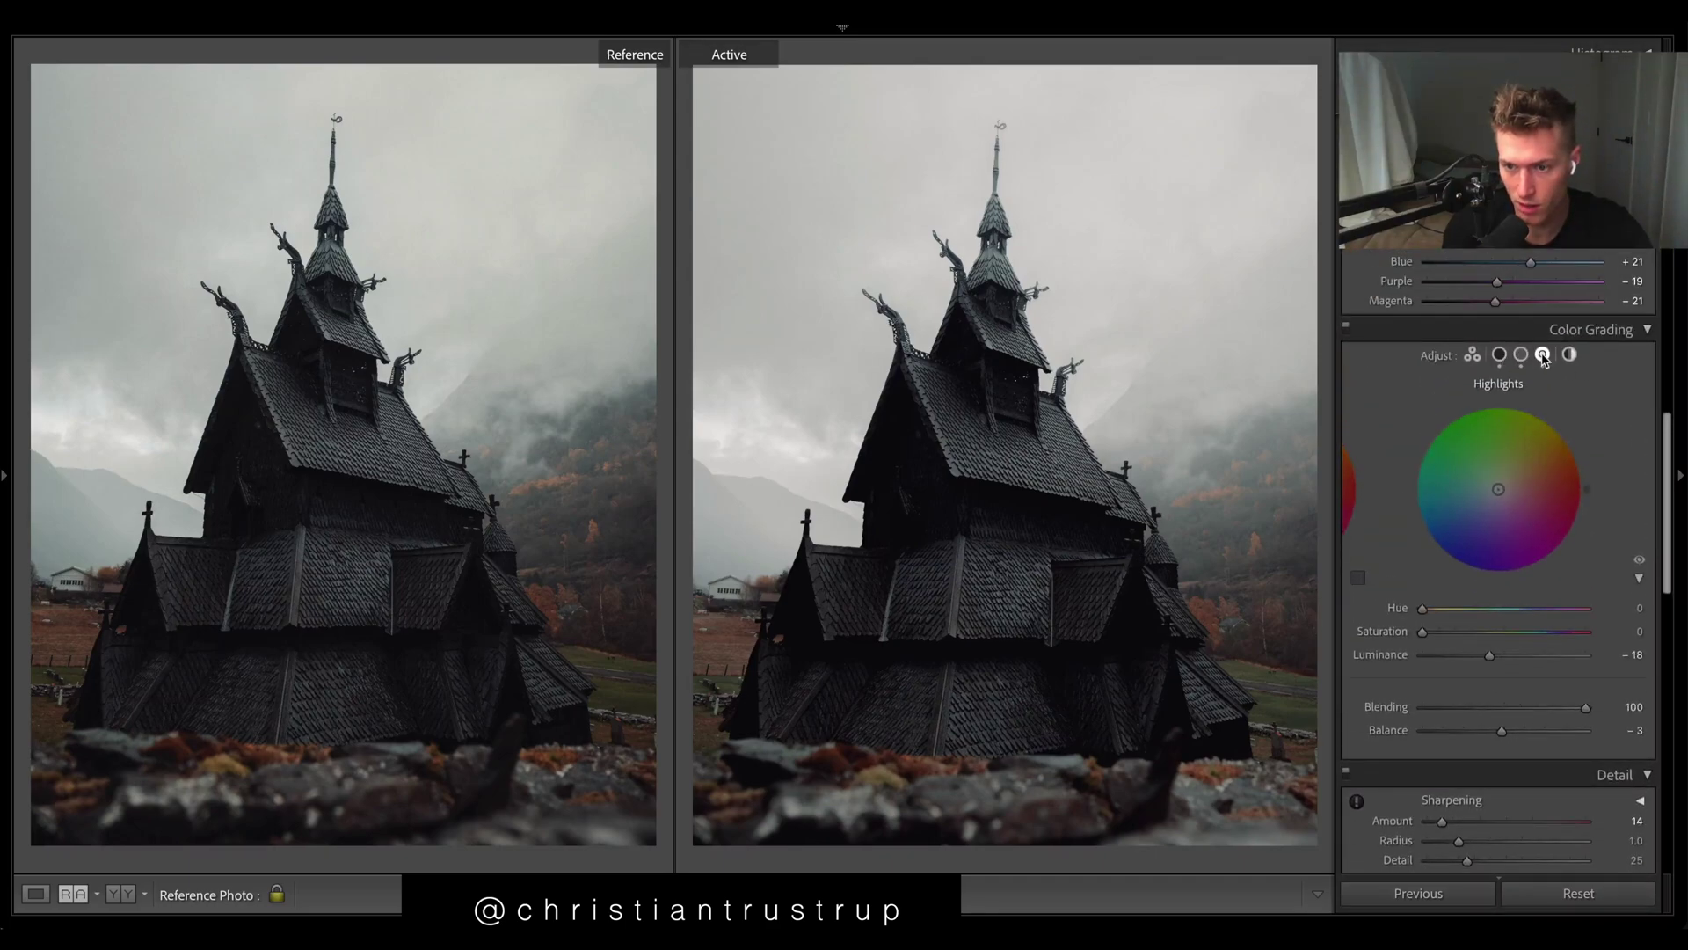
left_click(1498, 490)
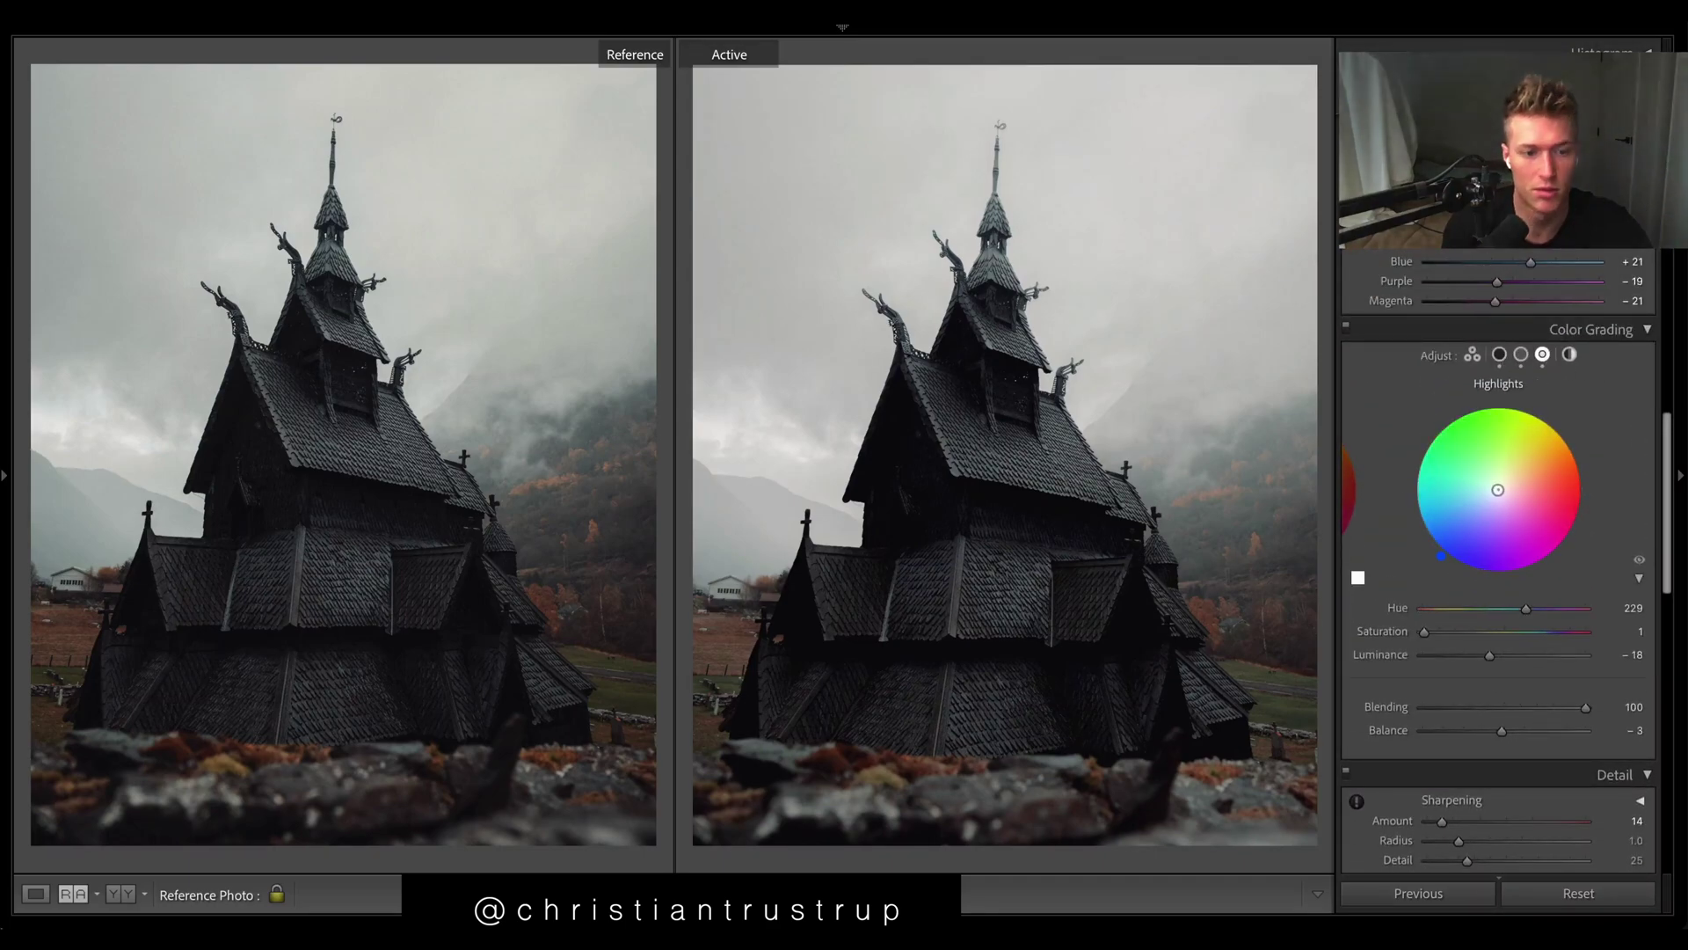
left_click_drag(1498, 489, 1497, 488)
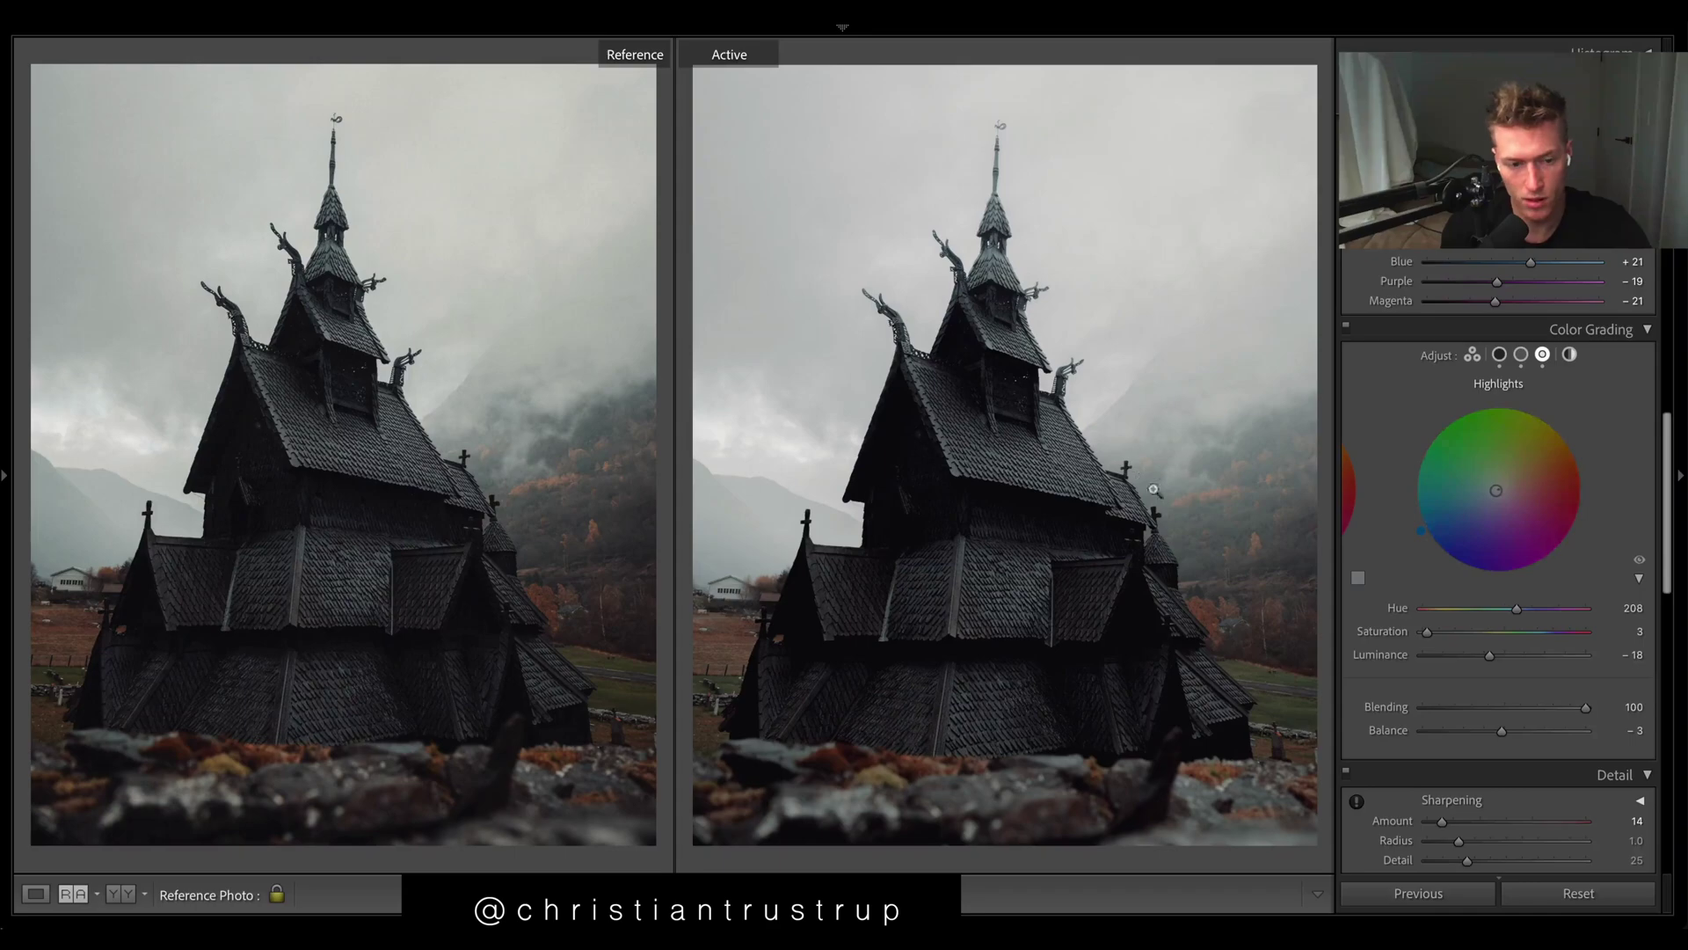
Lower the church photo's Exposure slightly to +1.55
scroll(1495, 484, "up", 10)
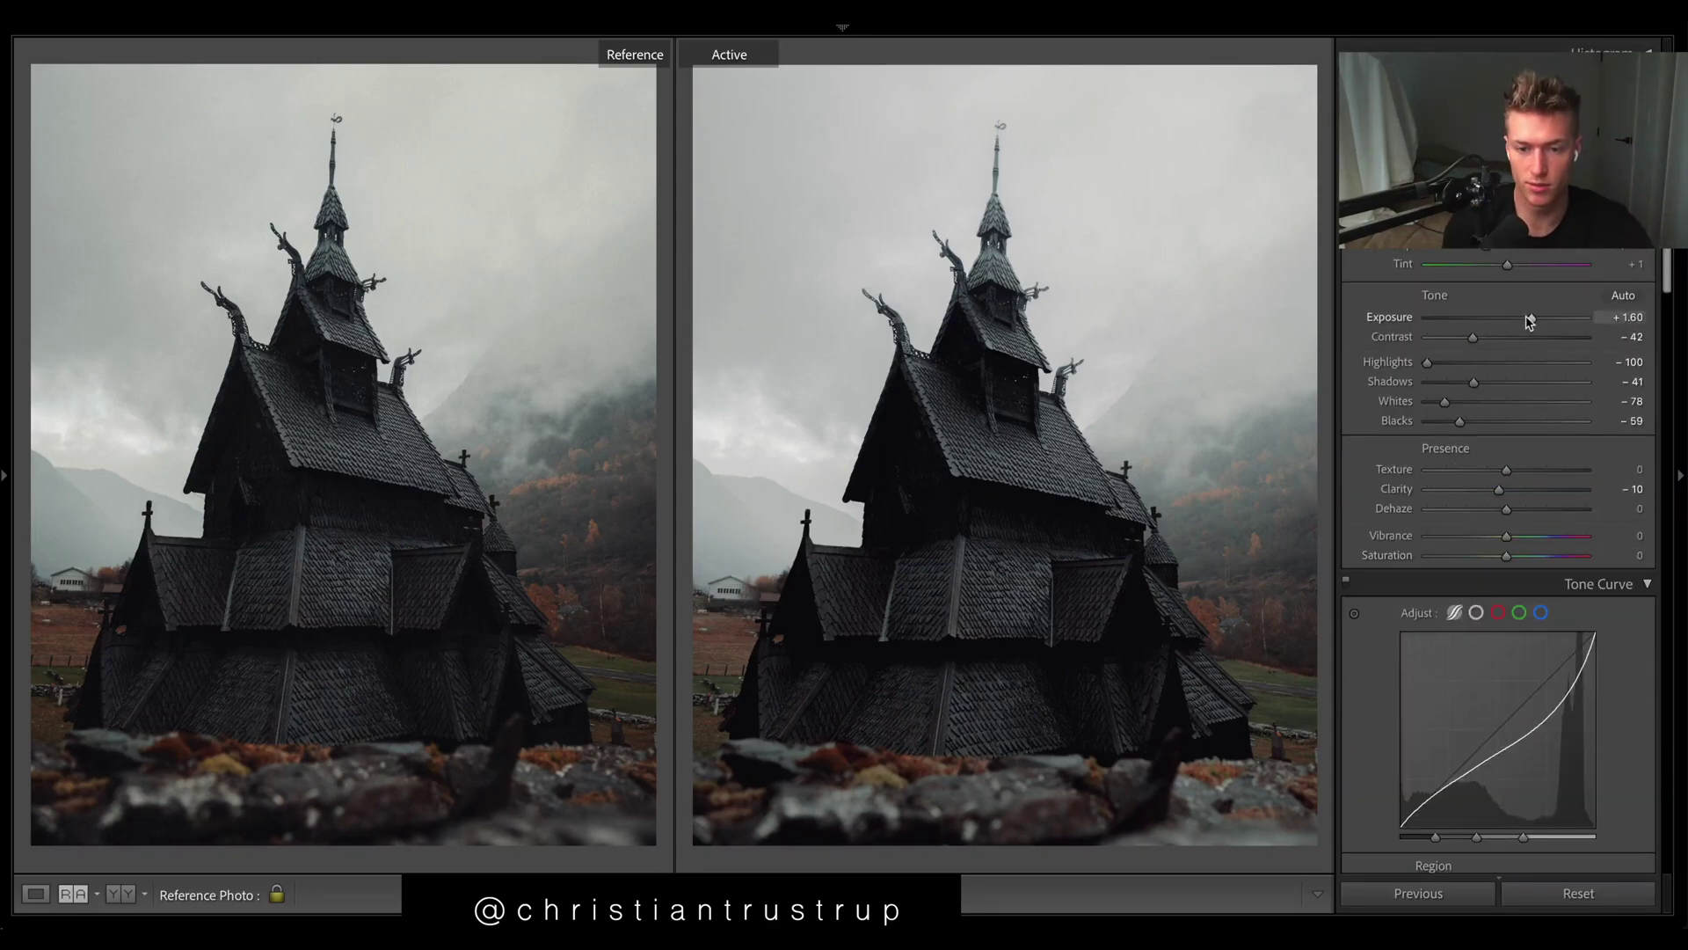
left_click_drag(1528, 316, 1526, 317)
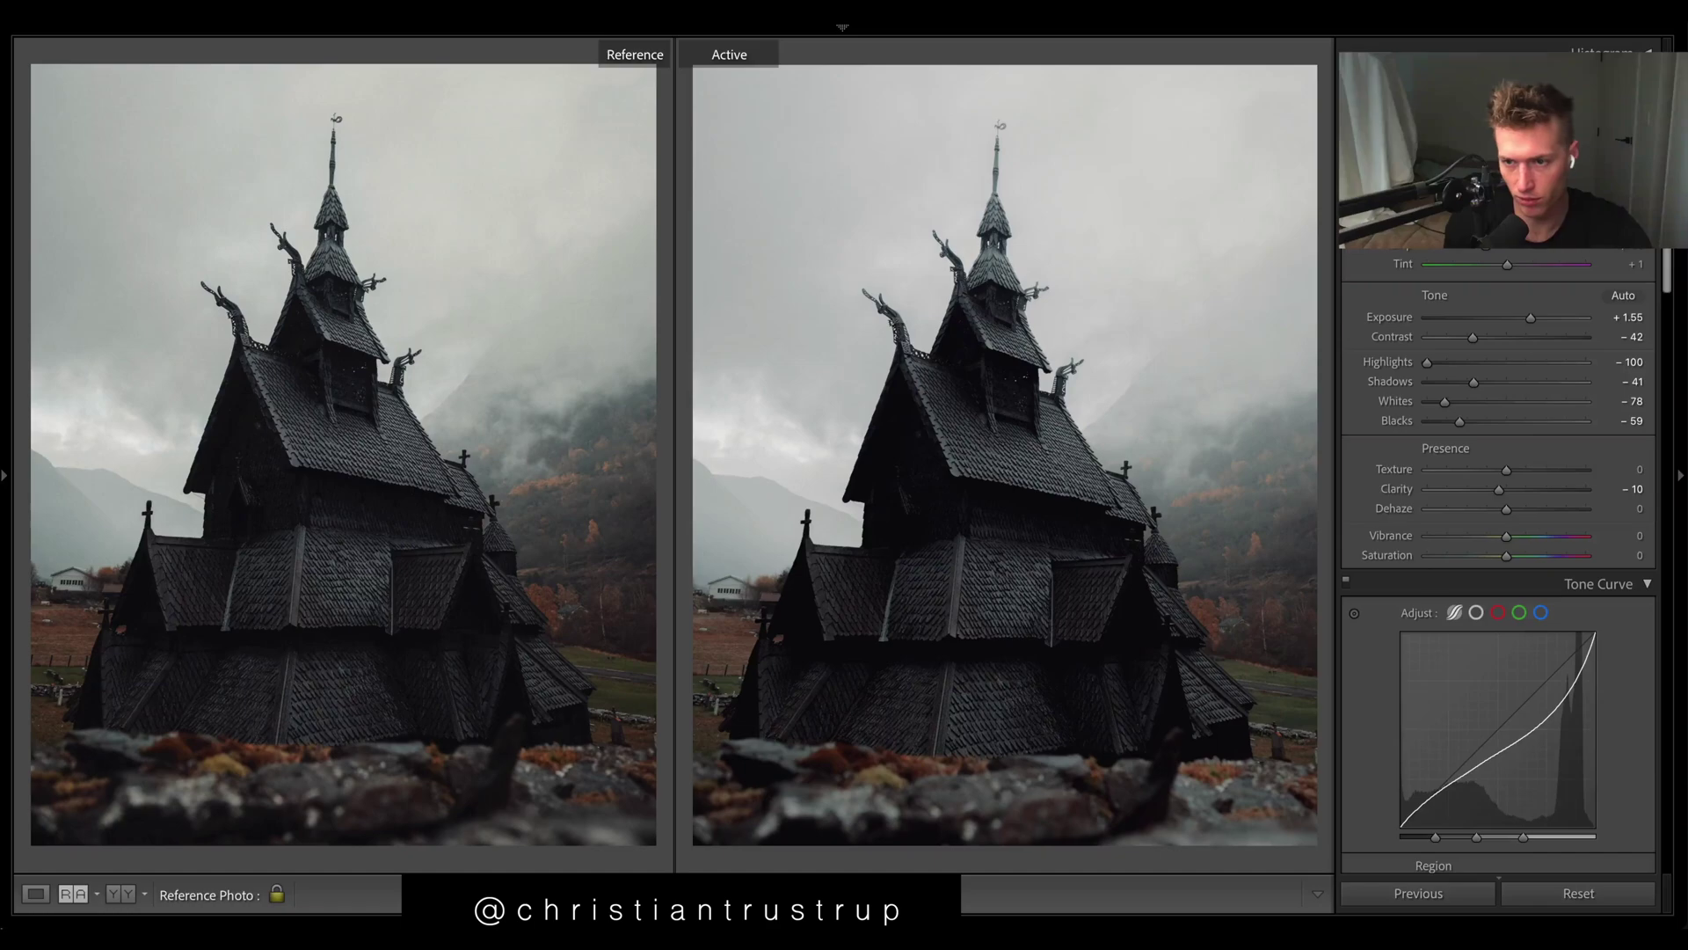
scroll(1499, 440, "up", 3)
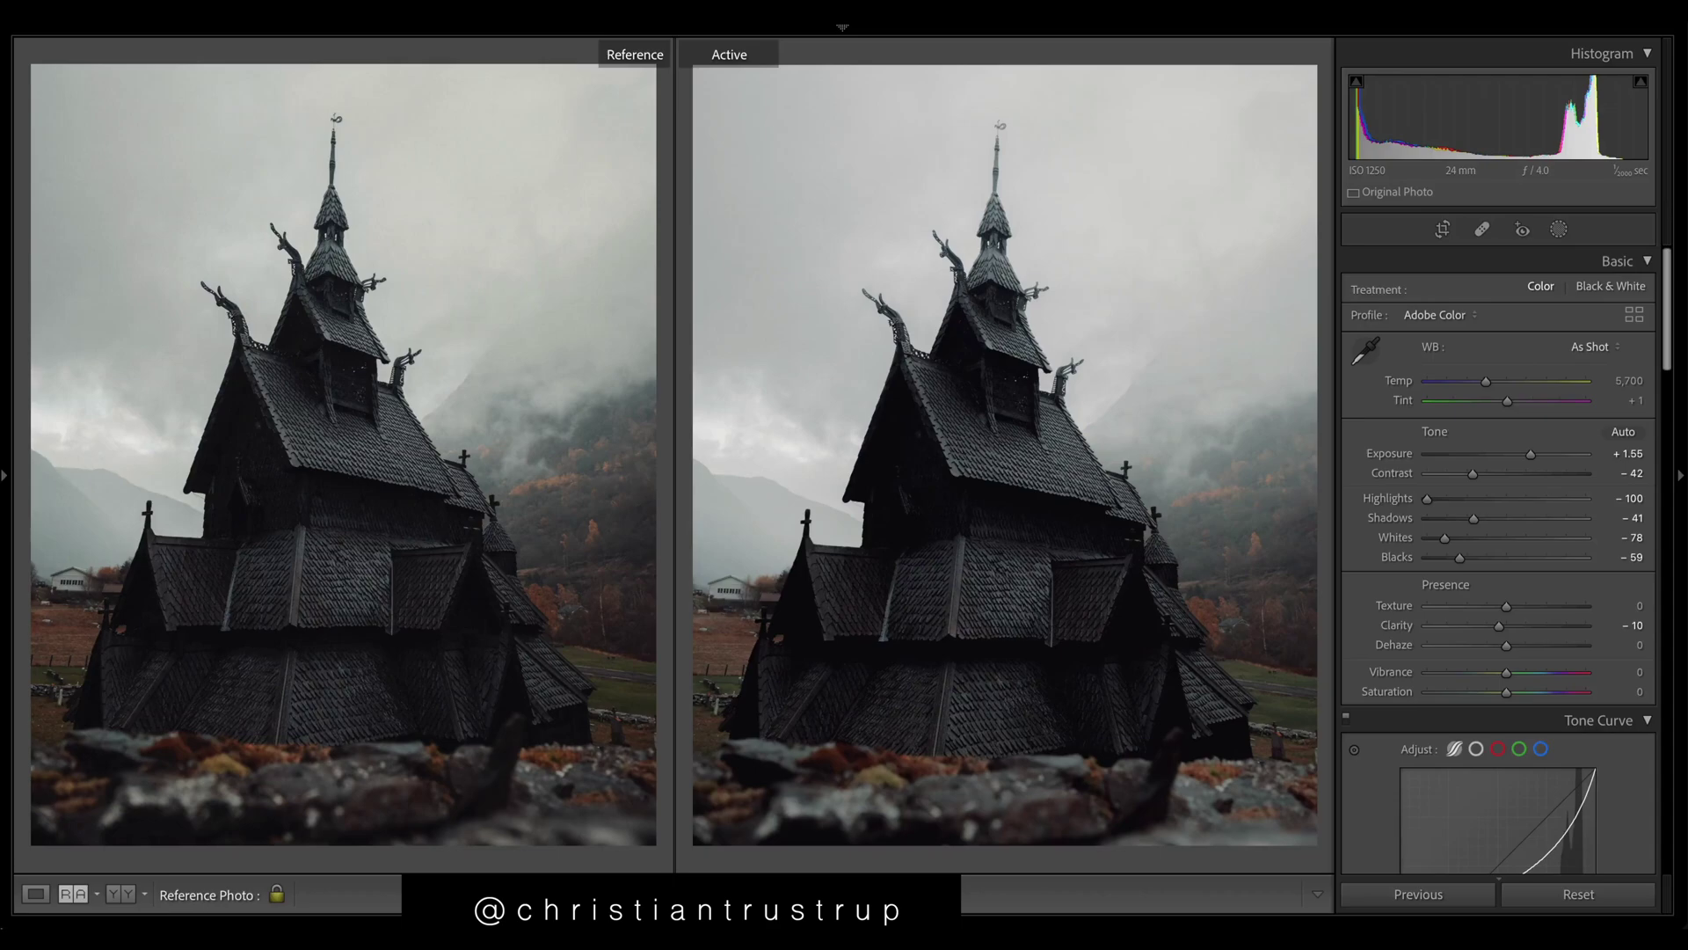
Leave the reference comparison for a single view of the cow photo, reset its settings to see the original, and undo the reset
left_click(1653, 60)
mouse_move(944, 918)
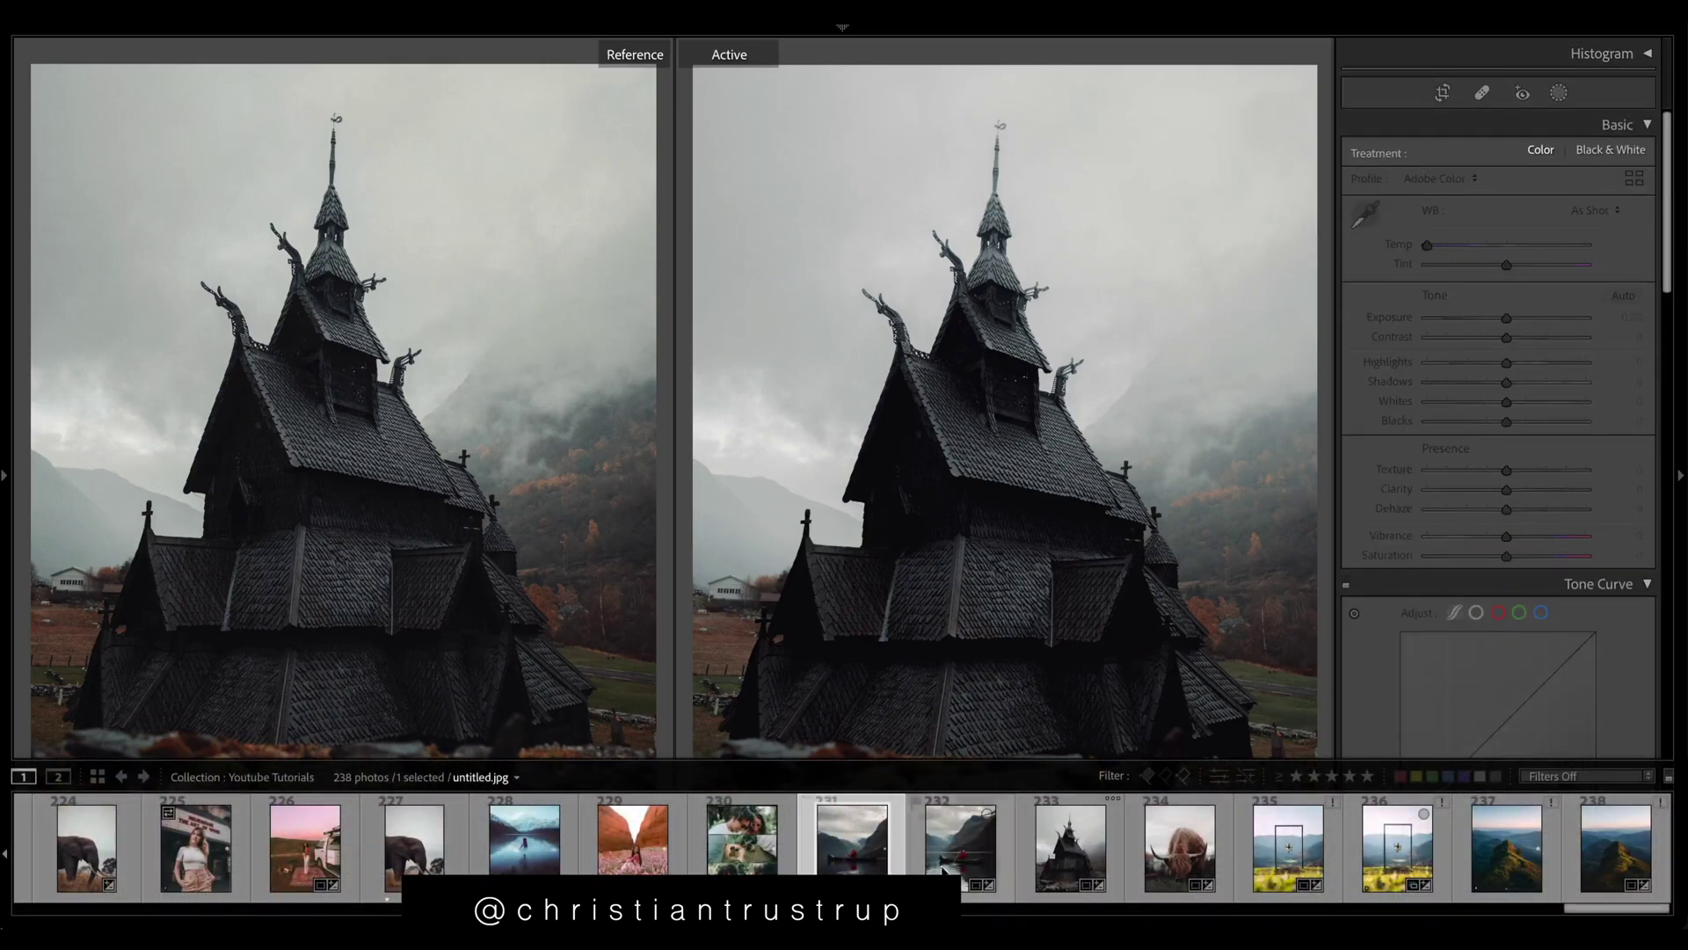
left_click(943, 868)
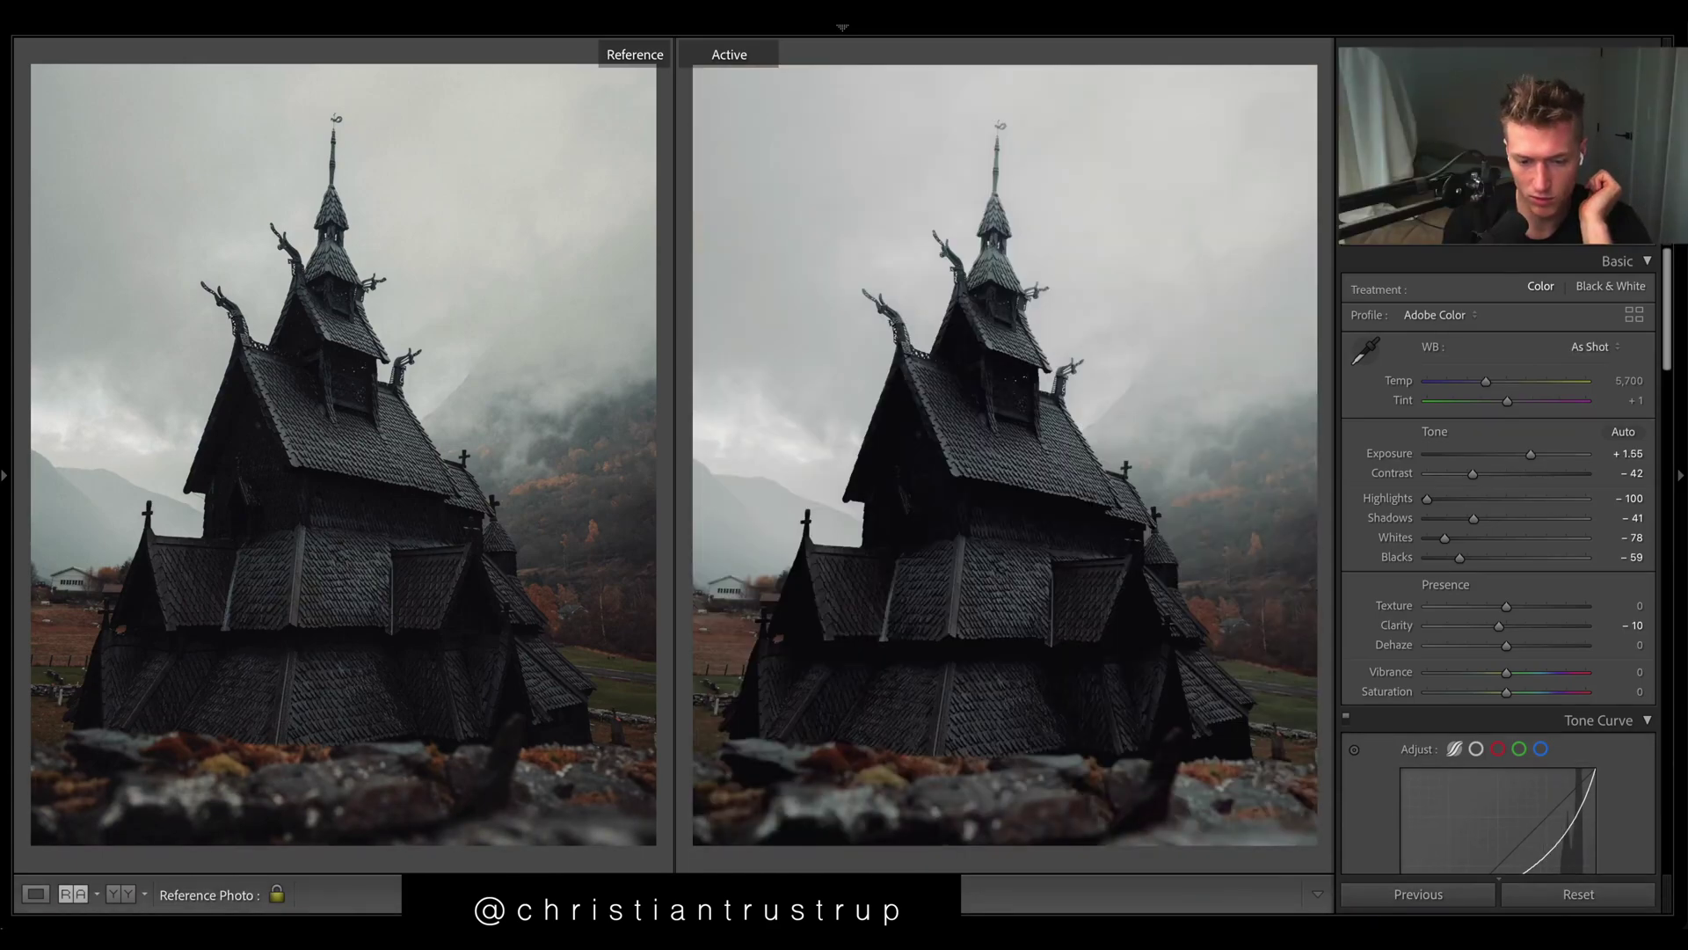
key("F6")
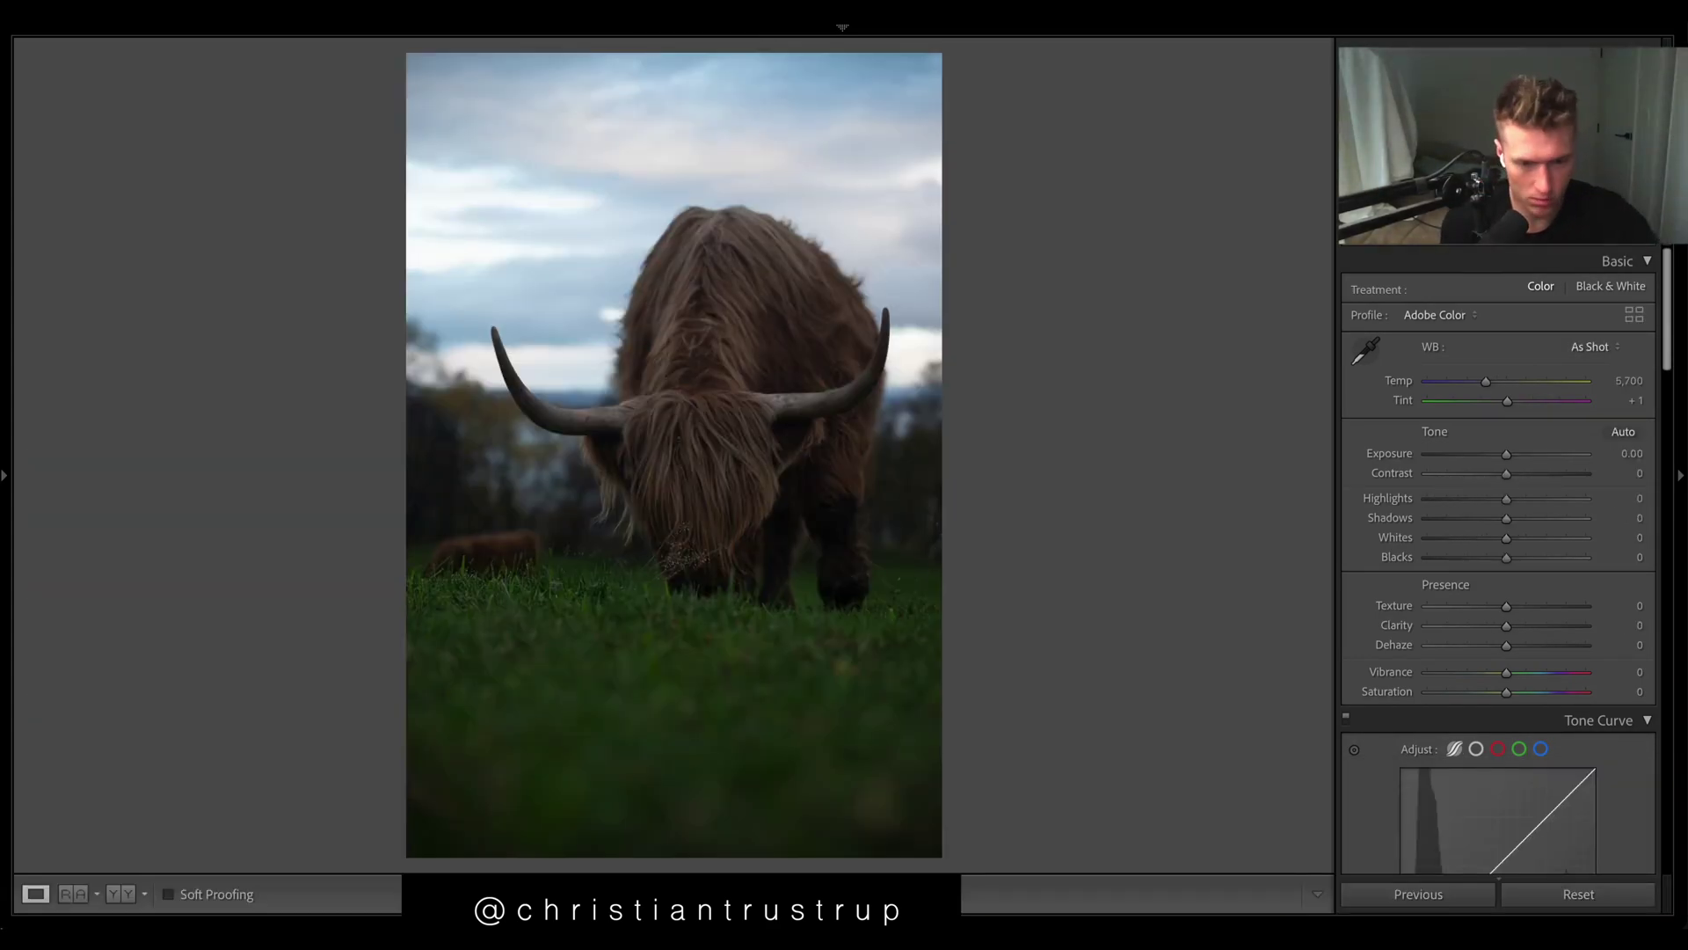
key("ctrl+z")
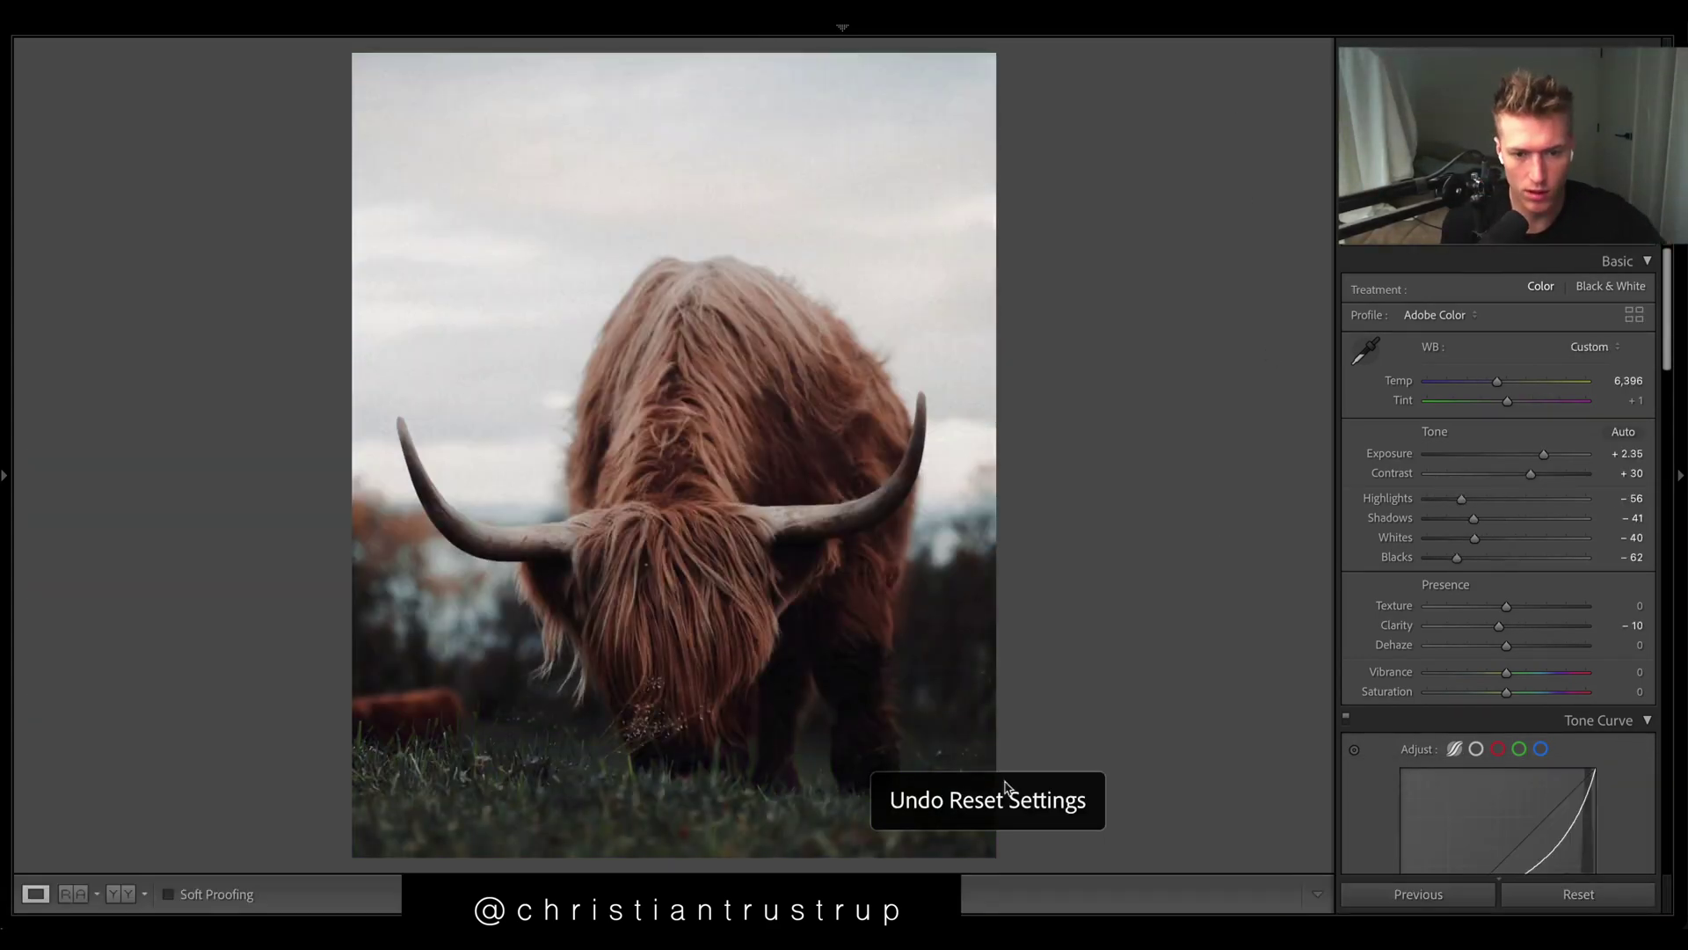
Preview the canoe and church photos without edits by resetting each and undoing it, trying Exposure +1.70 on the unedited canoe photo
left_click(961, 846)
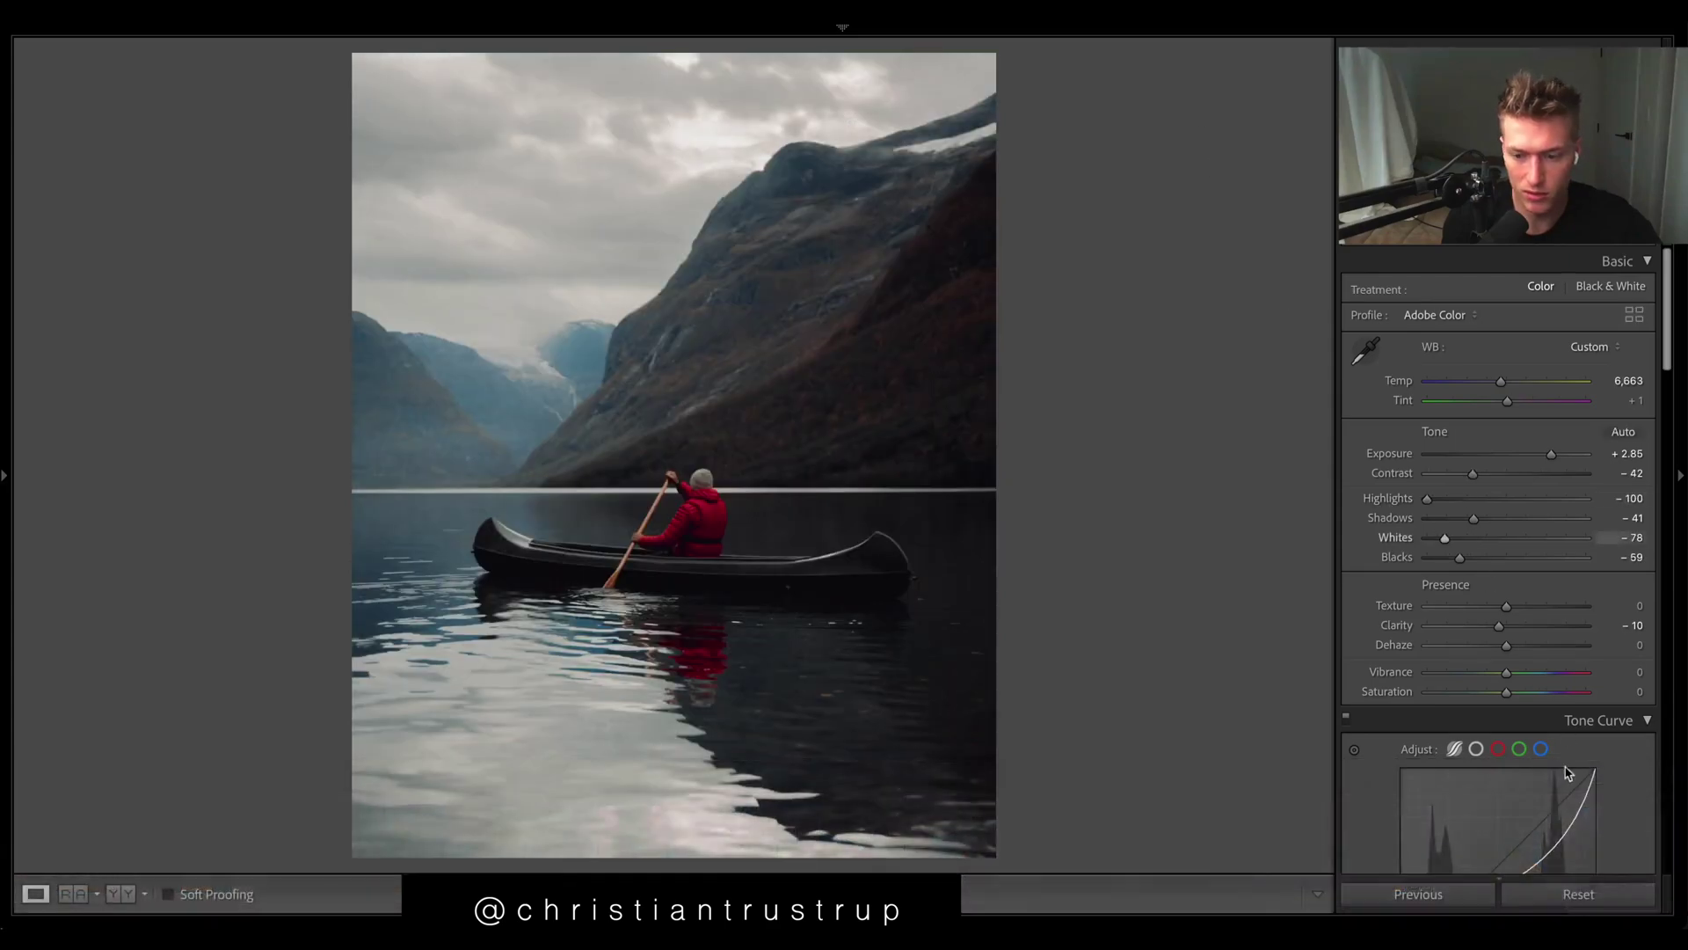
left_click(1579, 895)
left_click_drag(1506, 454, 1531, 453)
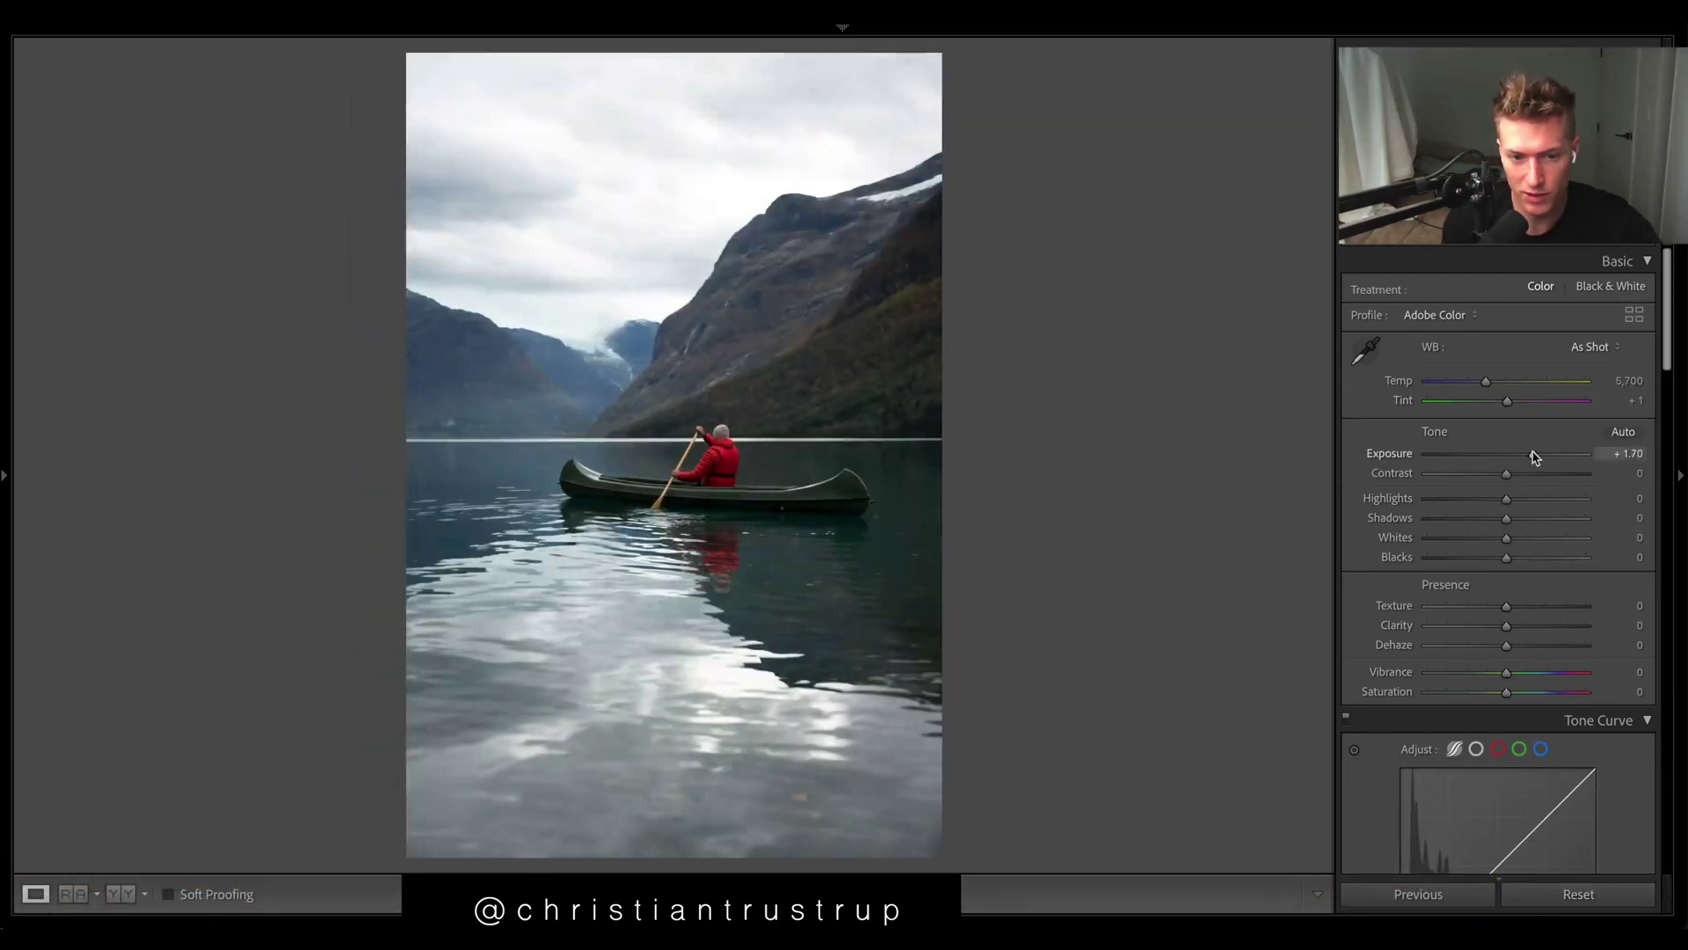
double_click(1531, 454)
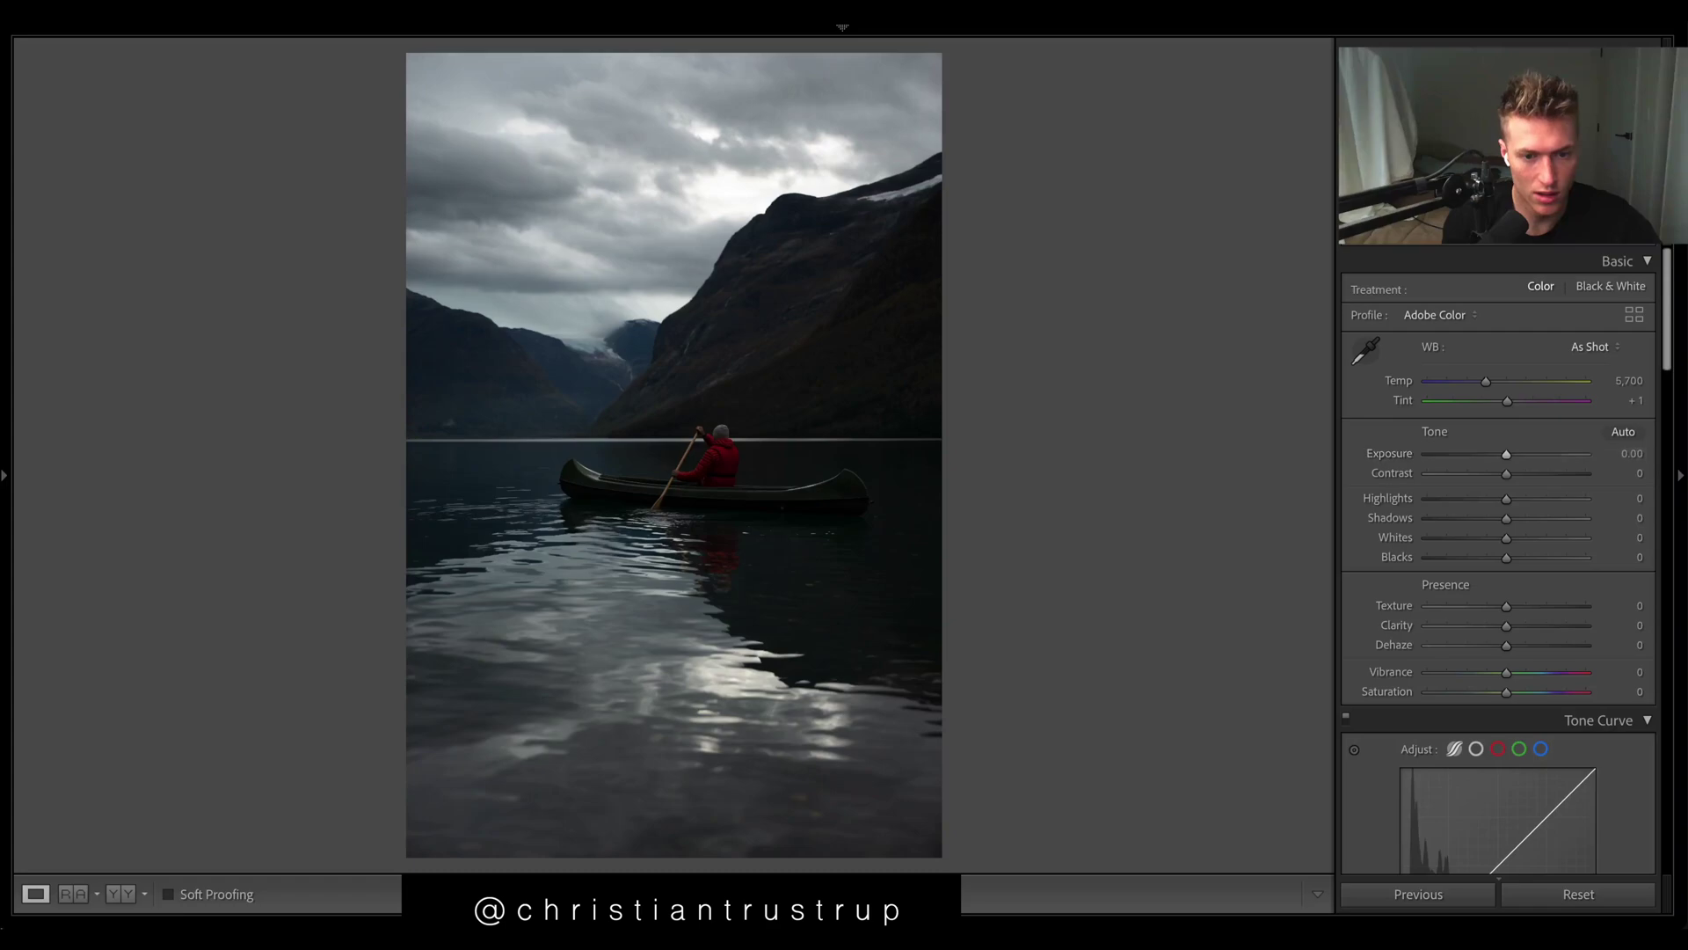
key("ctrl+z")
key("ctrl+z")
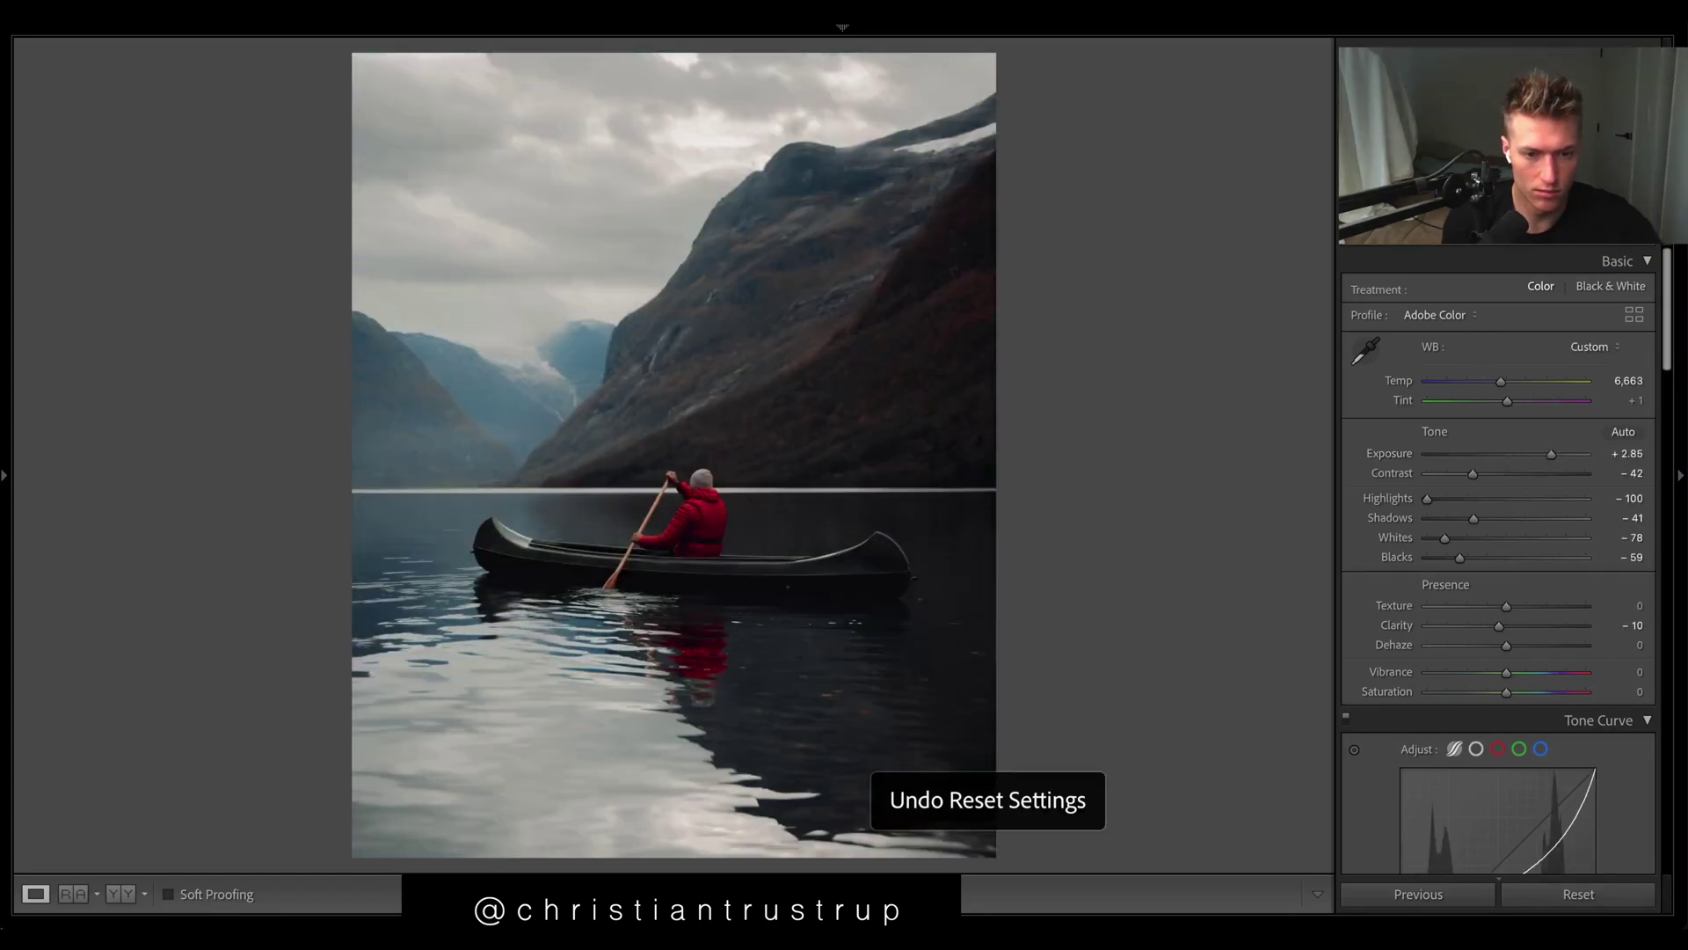
key("Right")
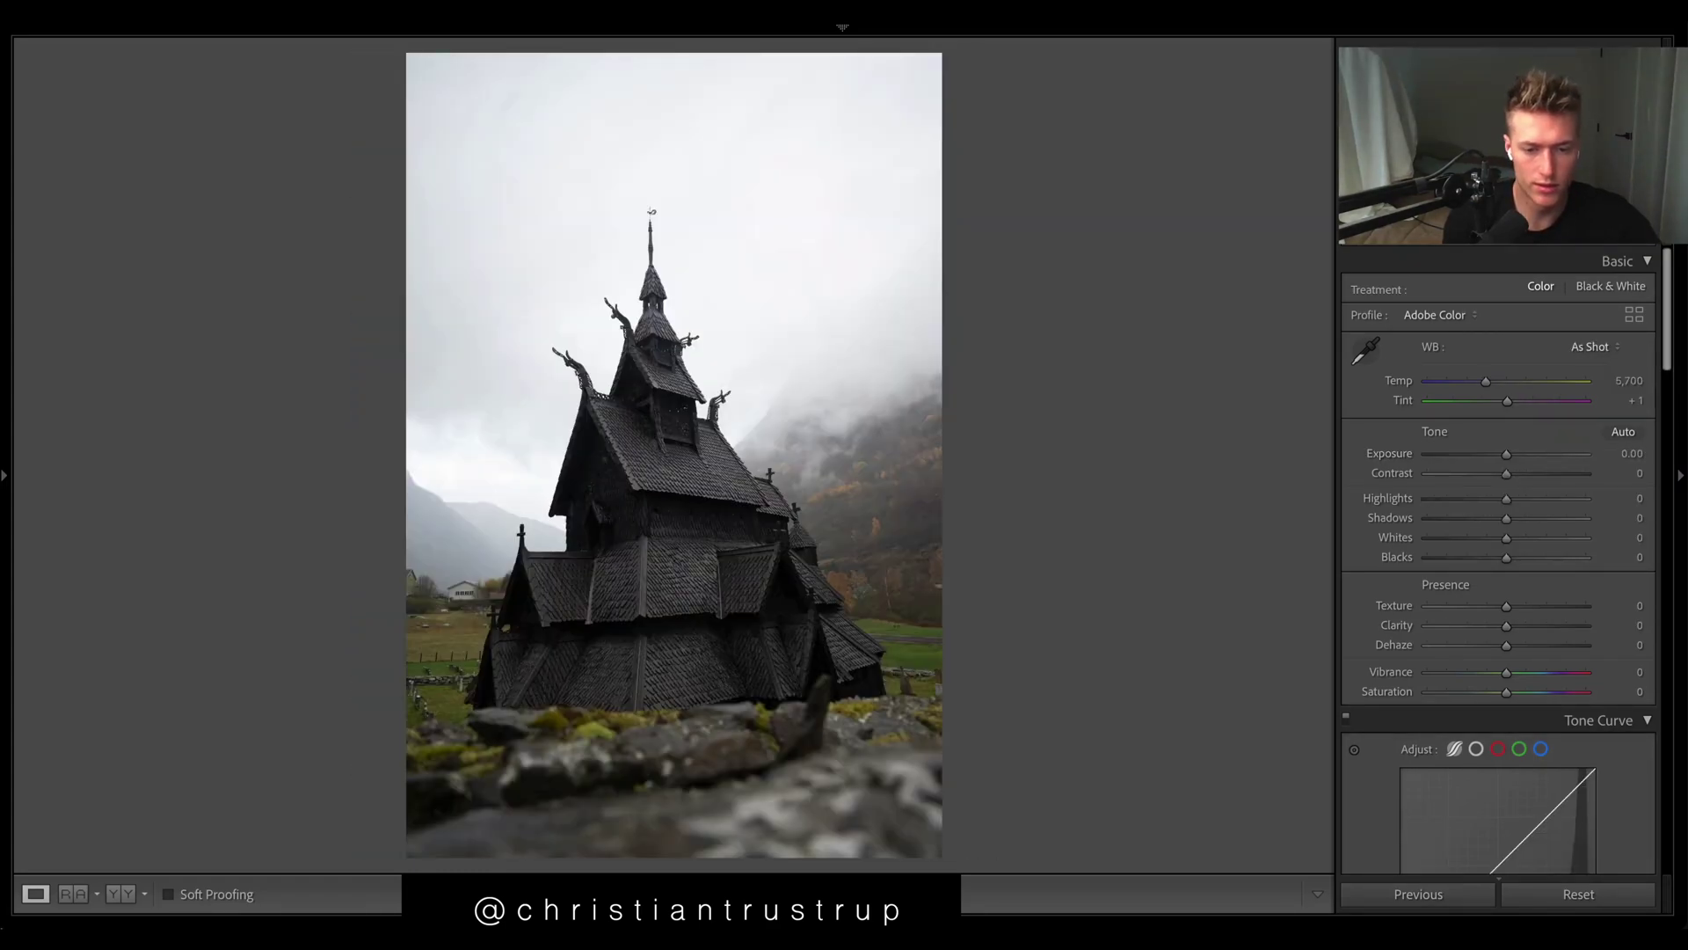
key("ctrl+z")
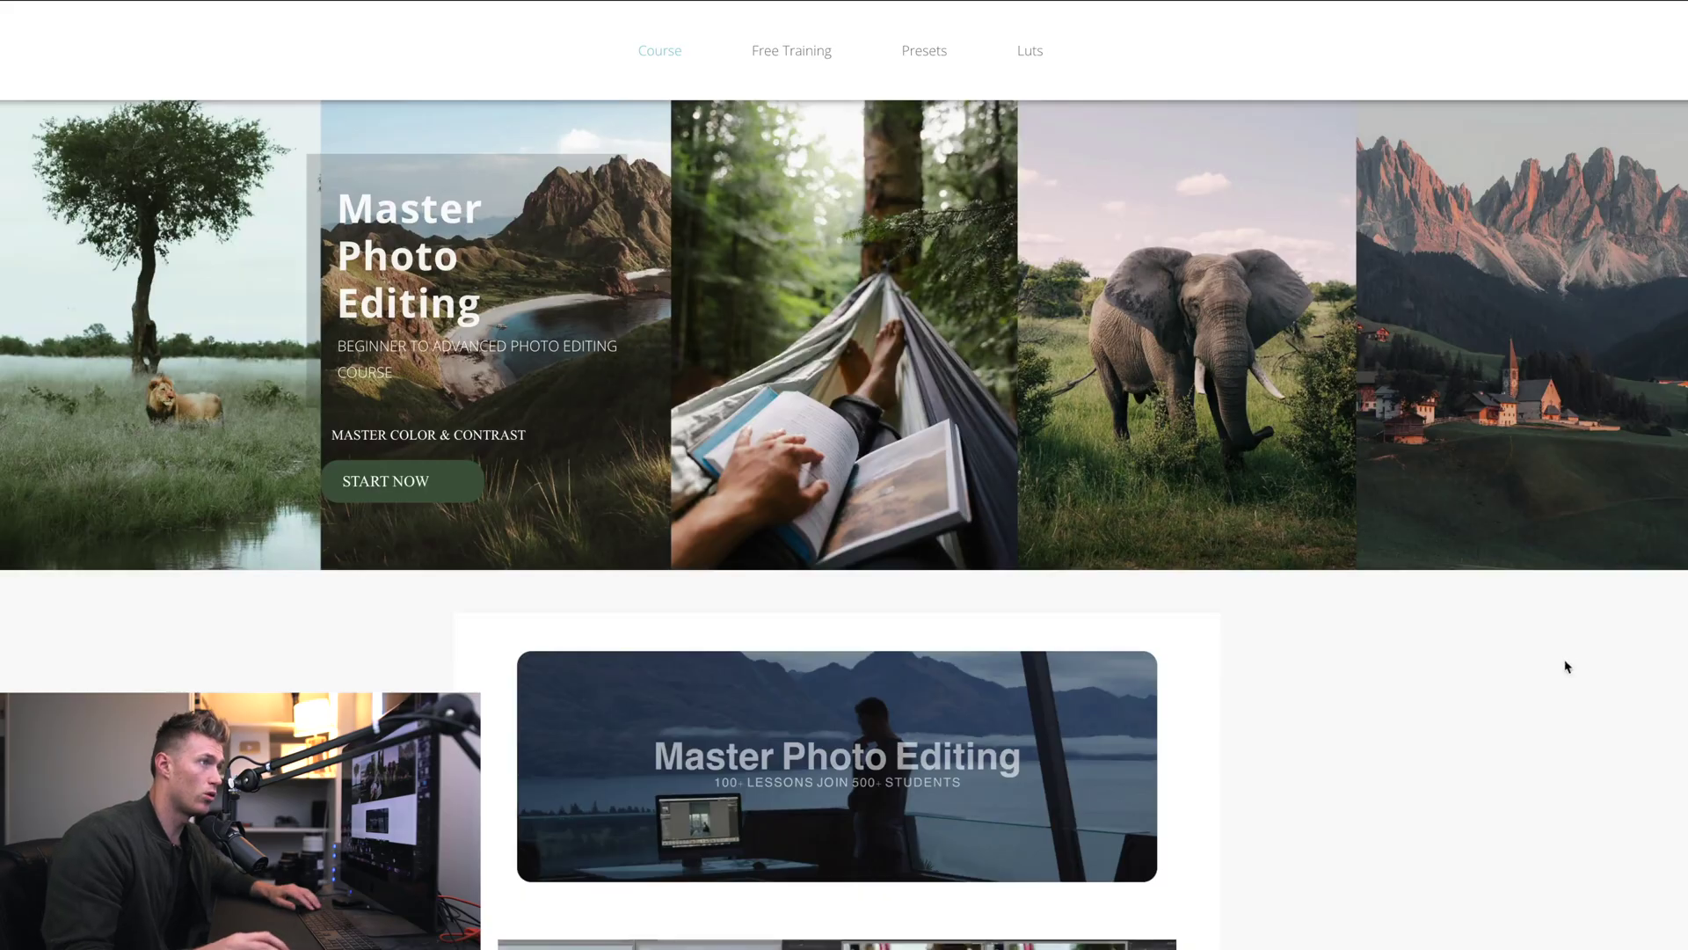
Look through the website's Master Photo Editing course page and its free editing training section
scroll(1566, 667, "down", 5)
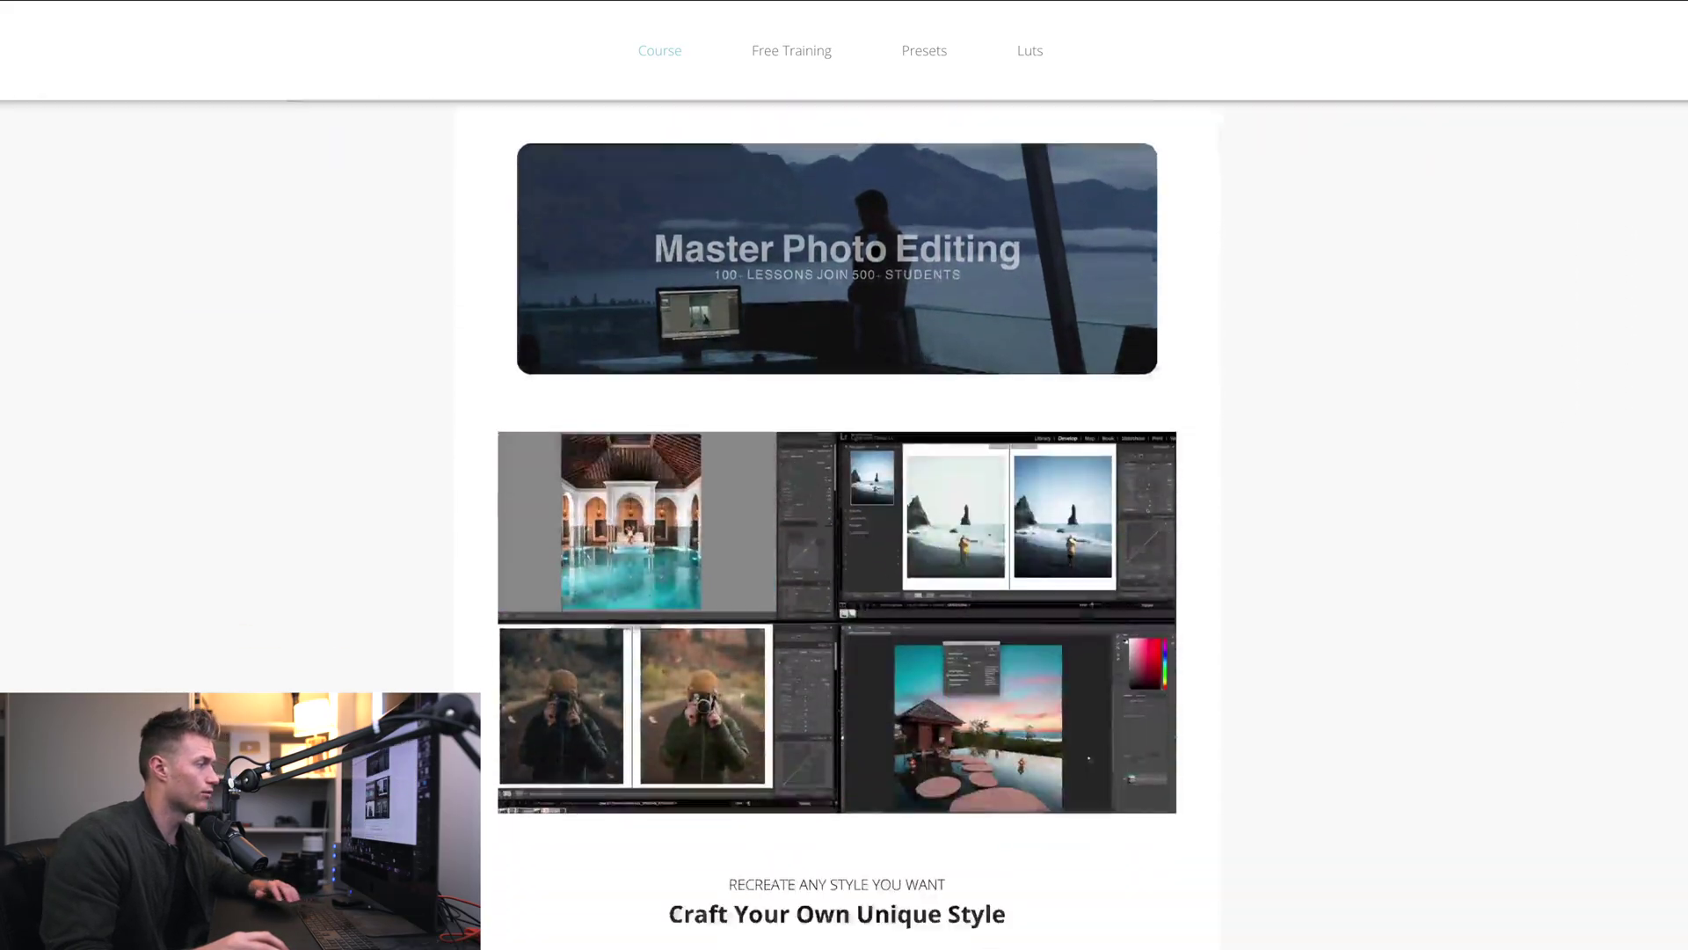
scroll(837, 528, "down", 2)
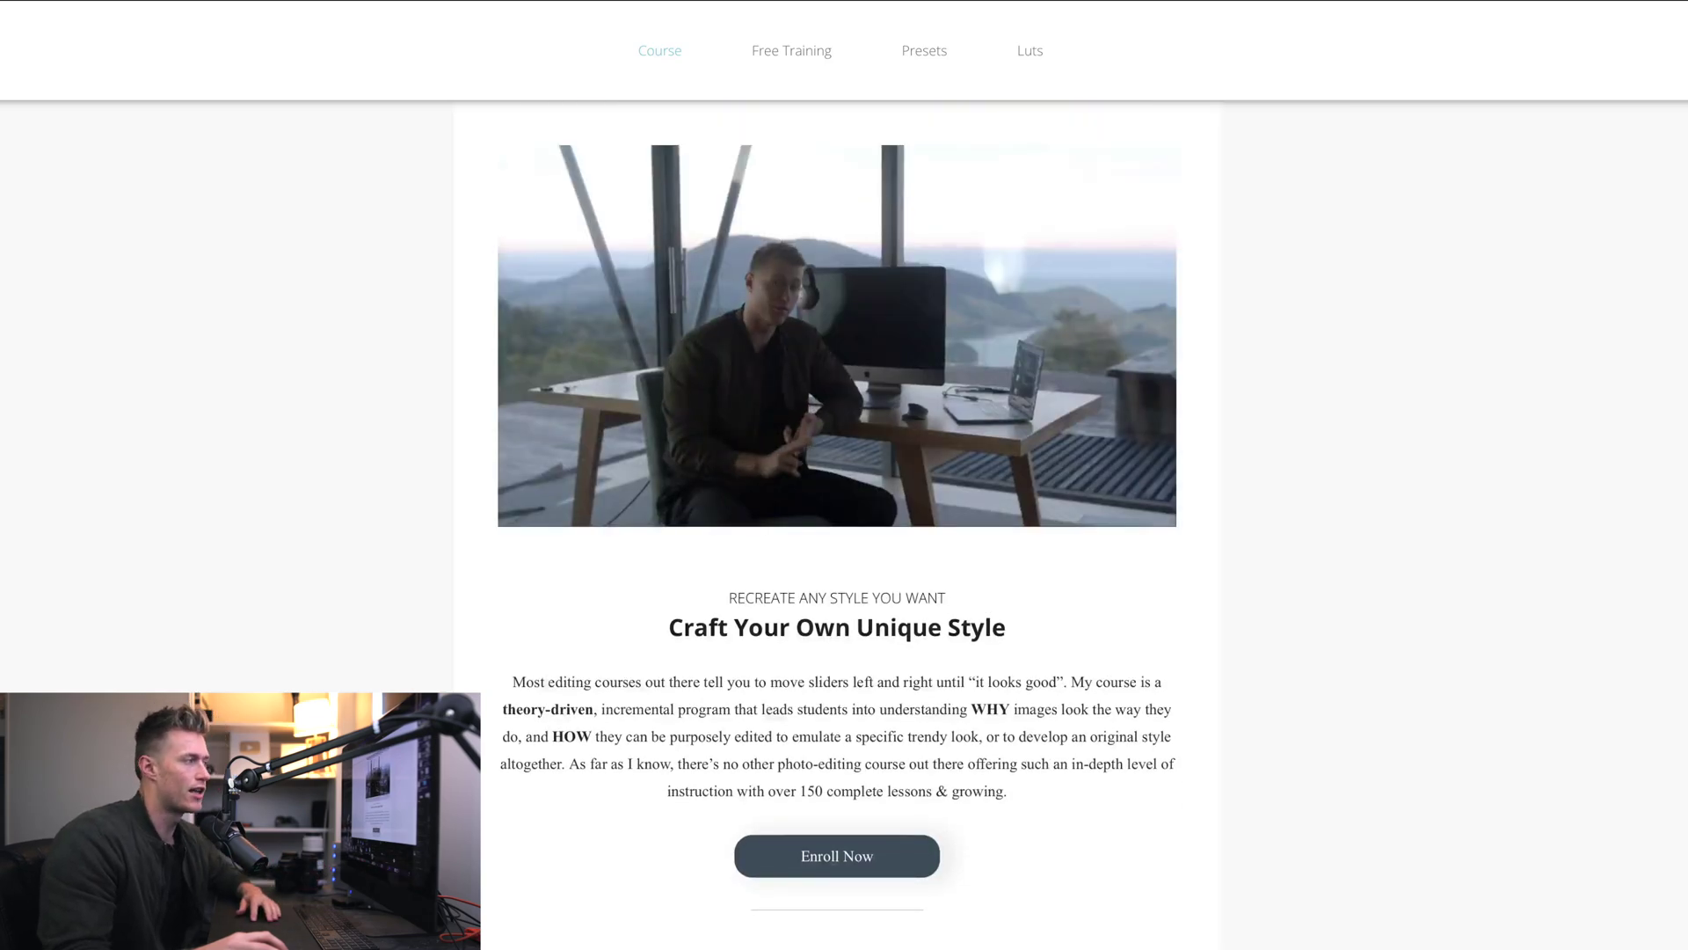
scroll(837, 528, "up", 1)
scroll(838, 528, "down", 3)
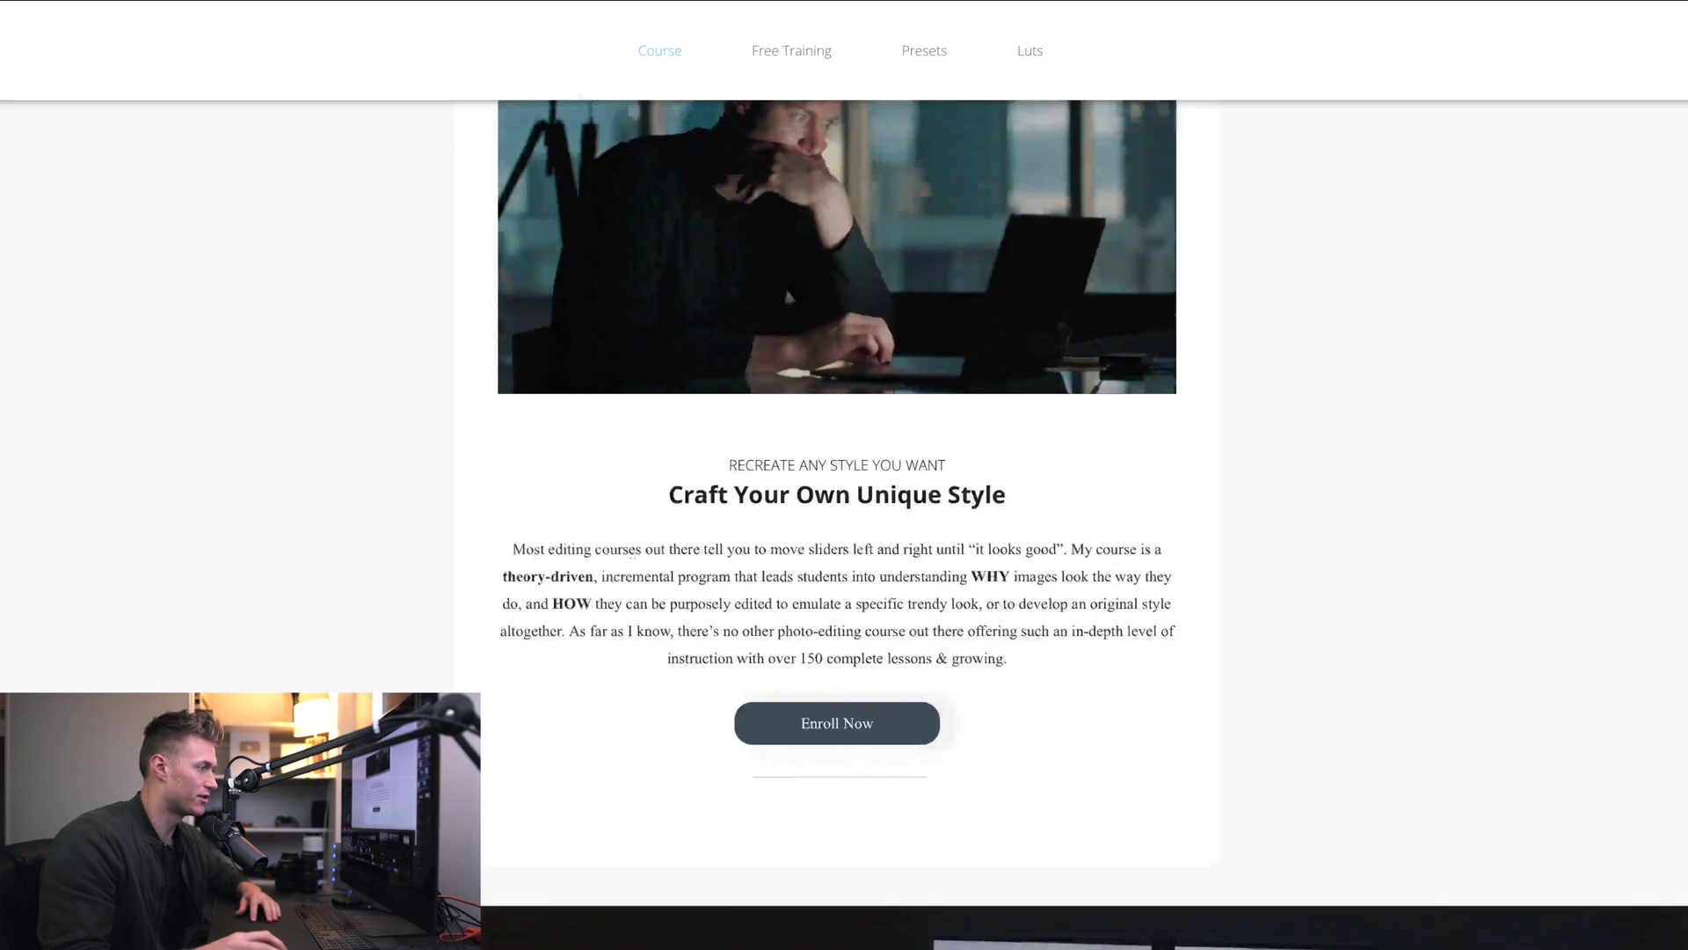
scroll(837, 527, "down", 6)
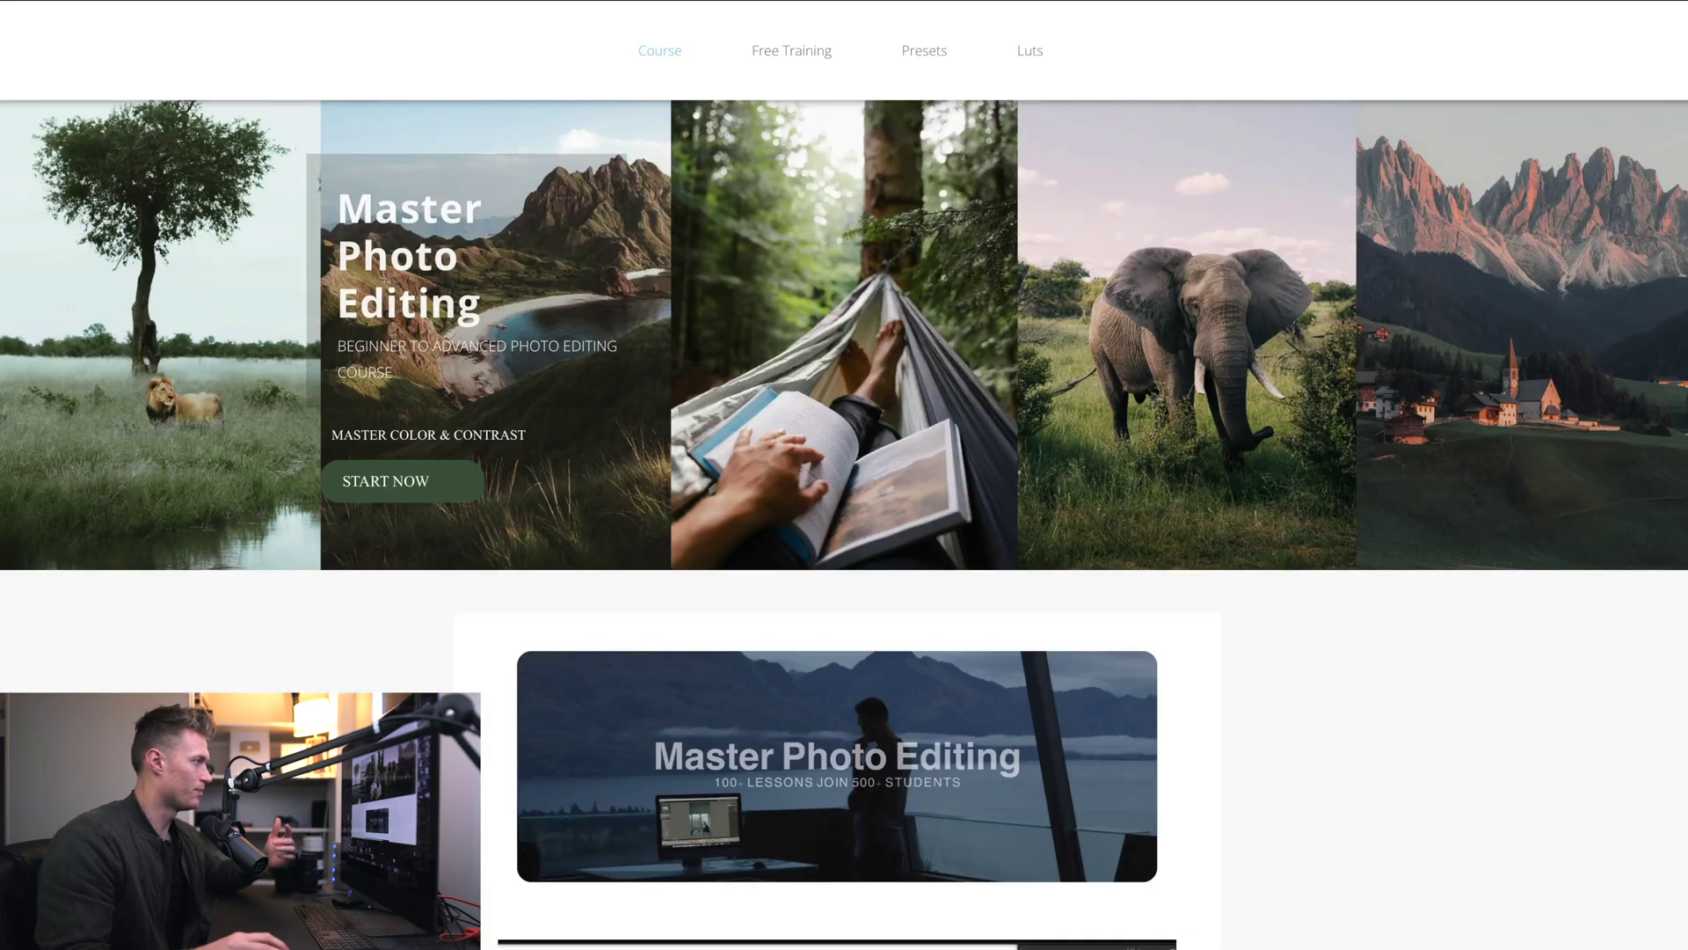
scroll(1675, 35, "down", 1)
scroll(1675, 35, "up", 3)
scroll(1231, 53, "down", 12)
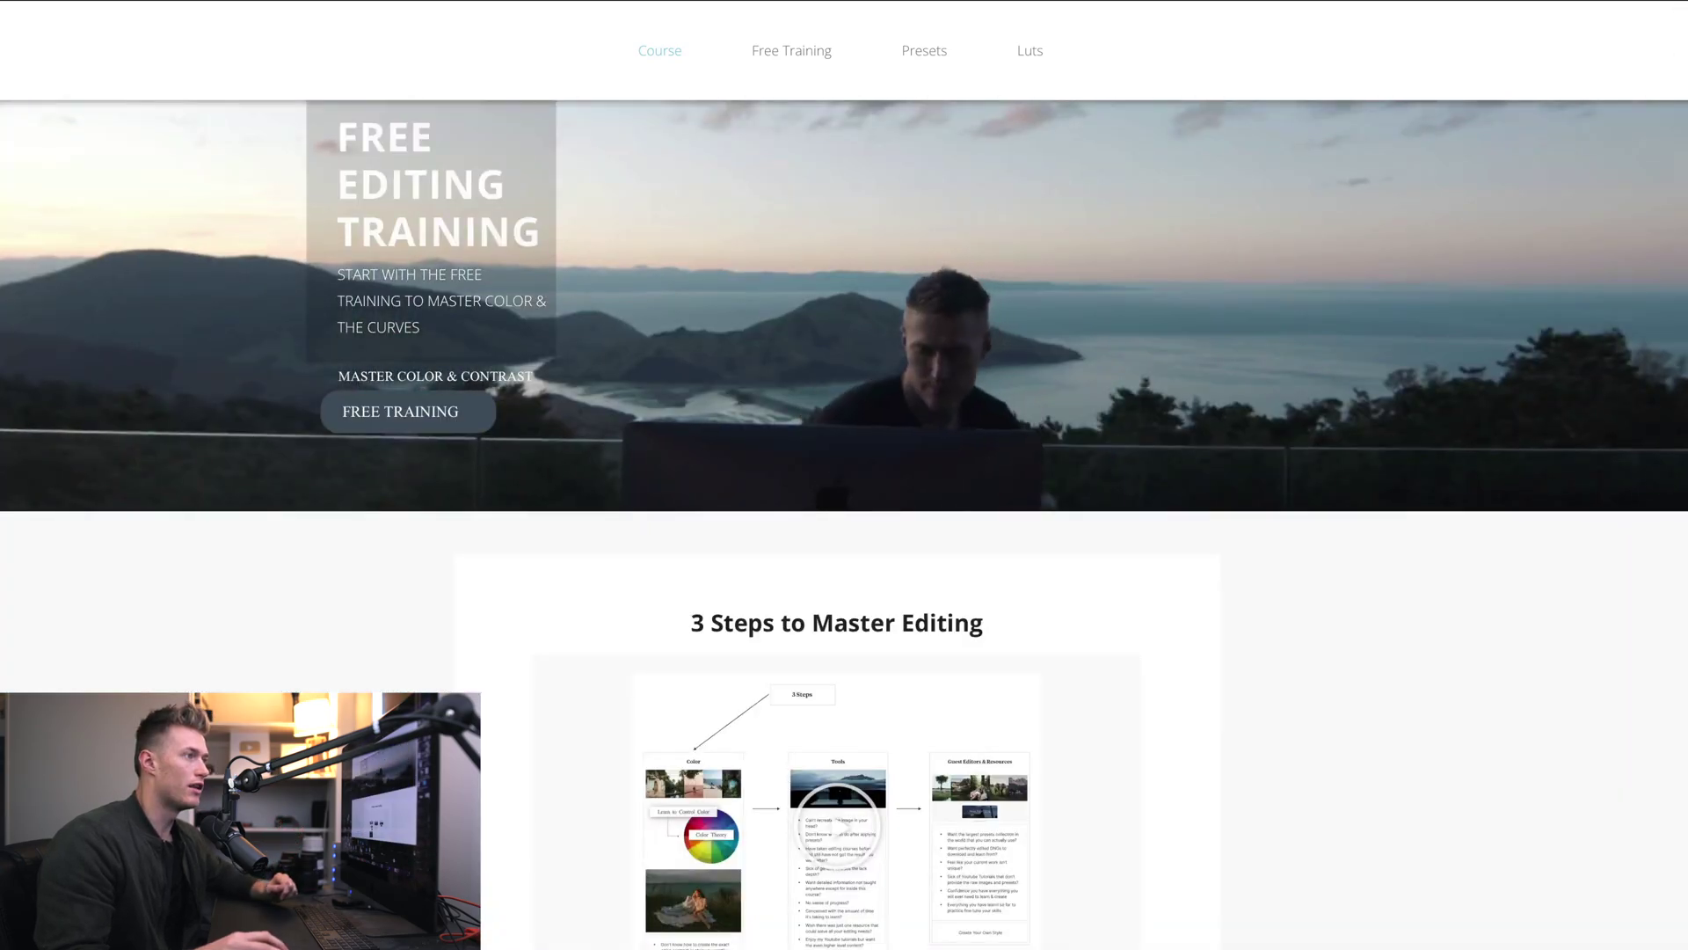
Look through the course website's editing steps, free training, course contents and preset comparison sections down to the Guest Editor Section
scroll(529, 355, "down", 1)
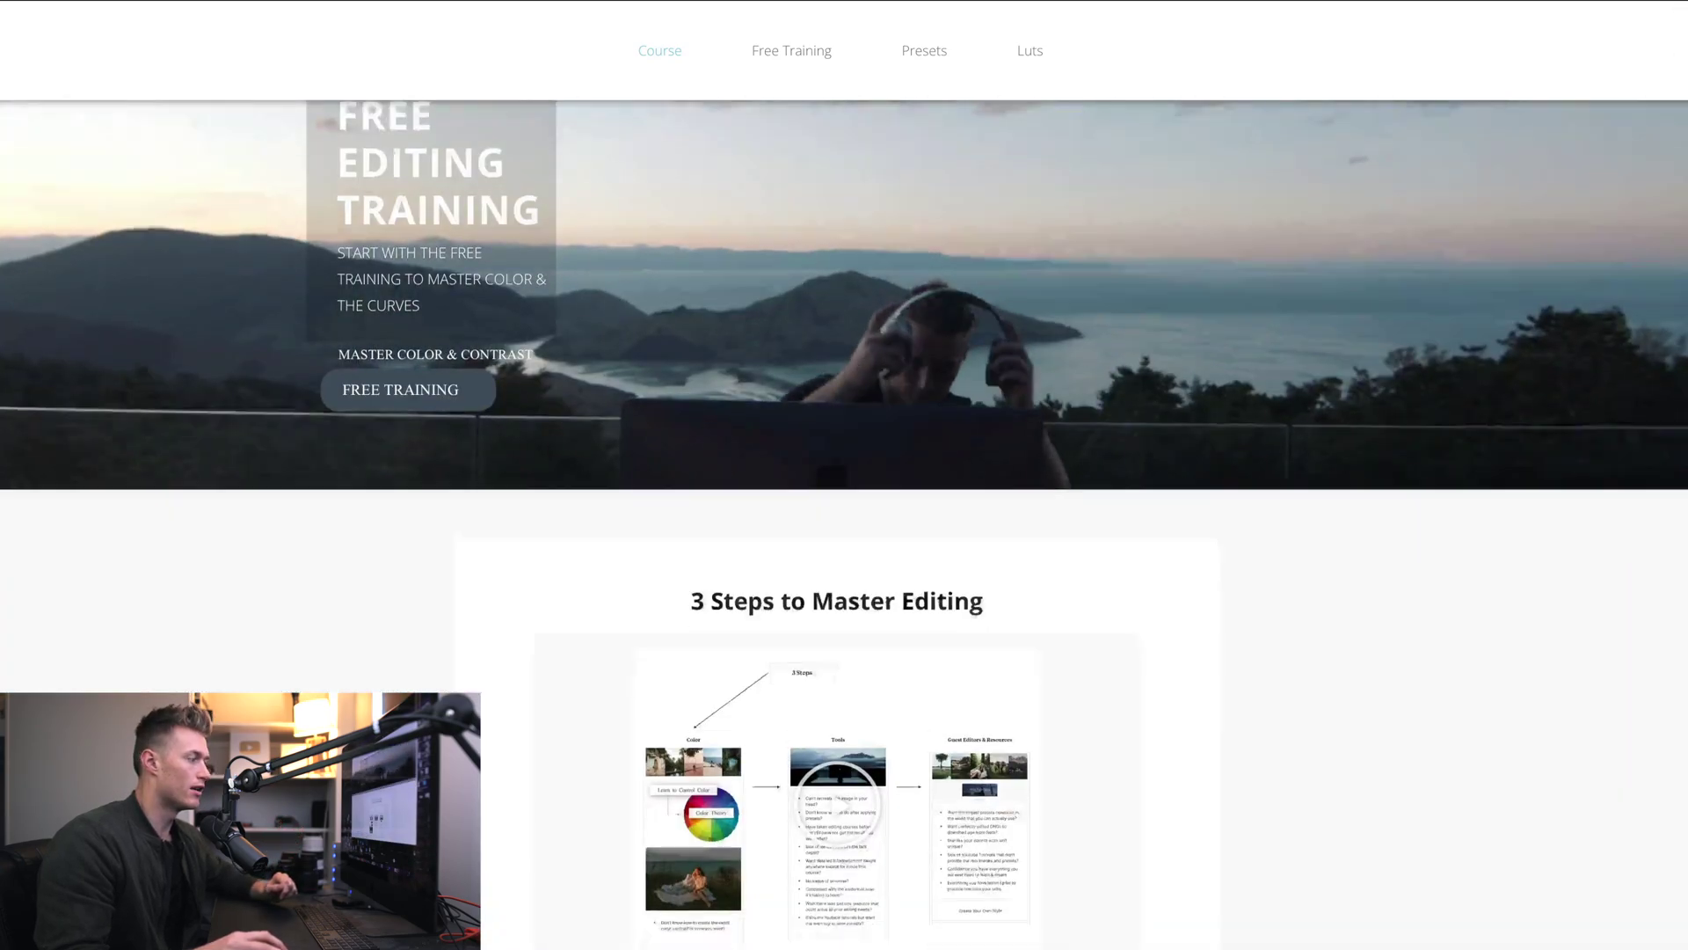
scroll(752, 214, "down", 4)
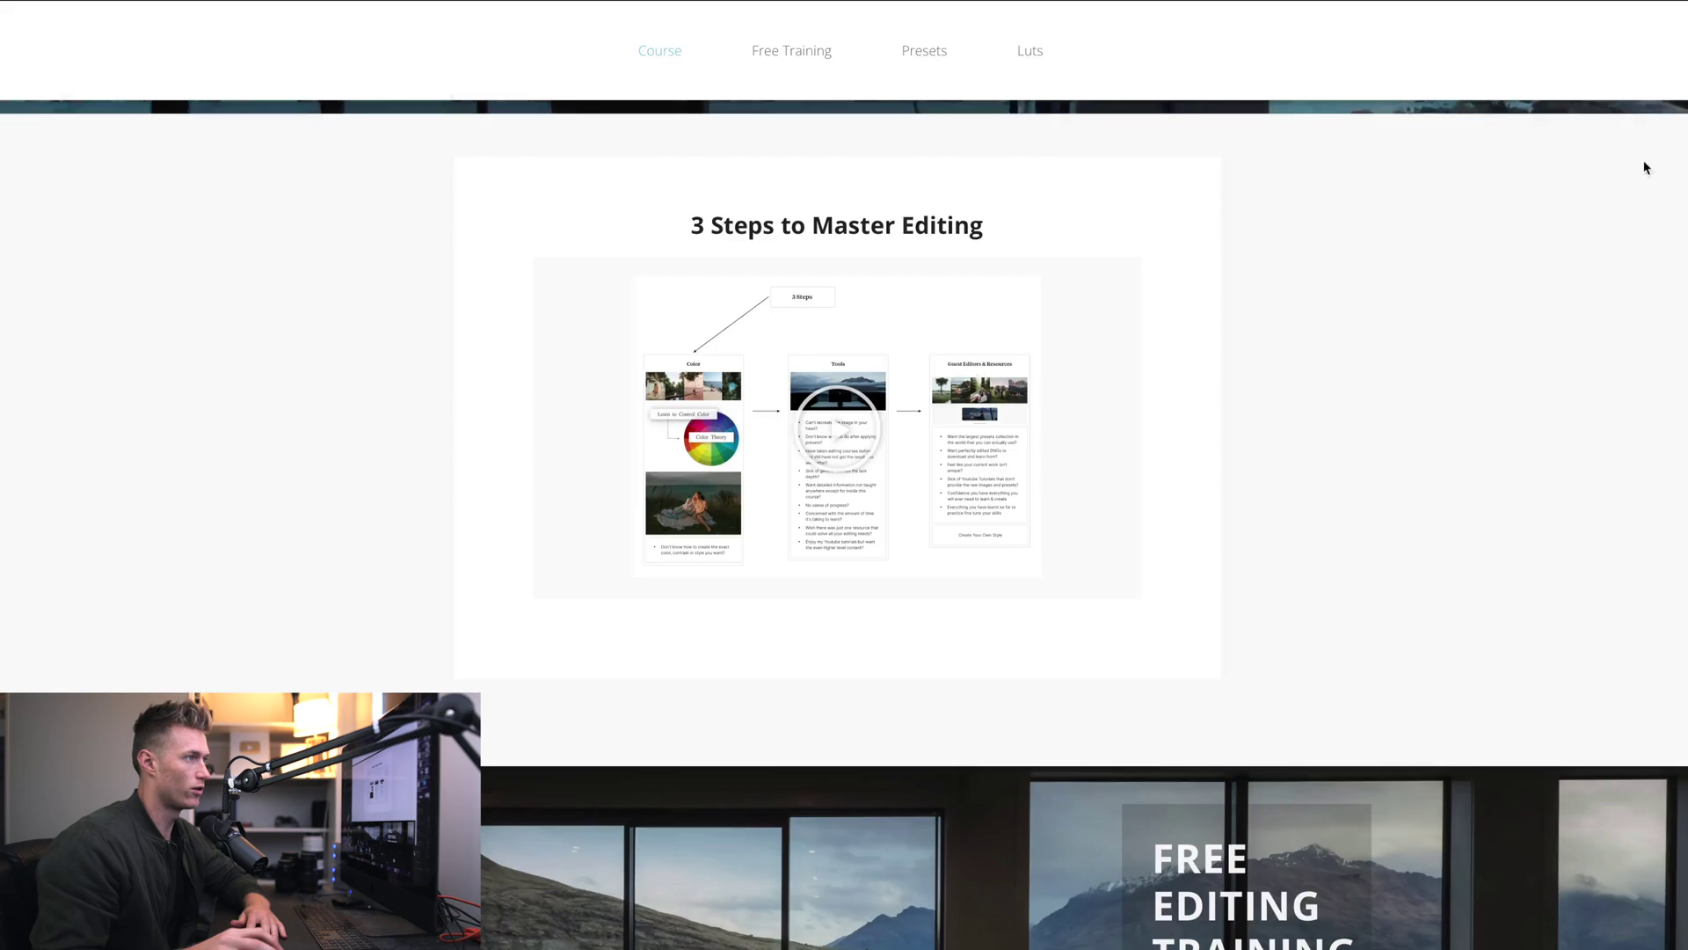
scroll(1647, 168, "down", 5)
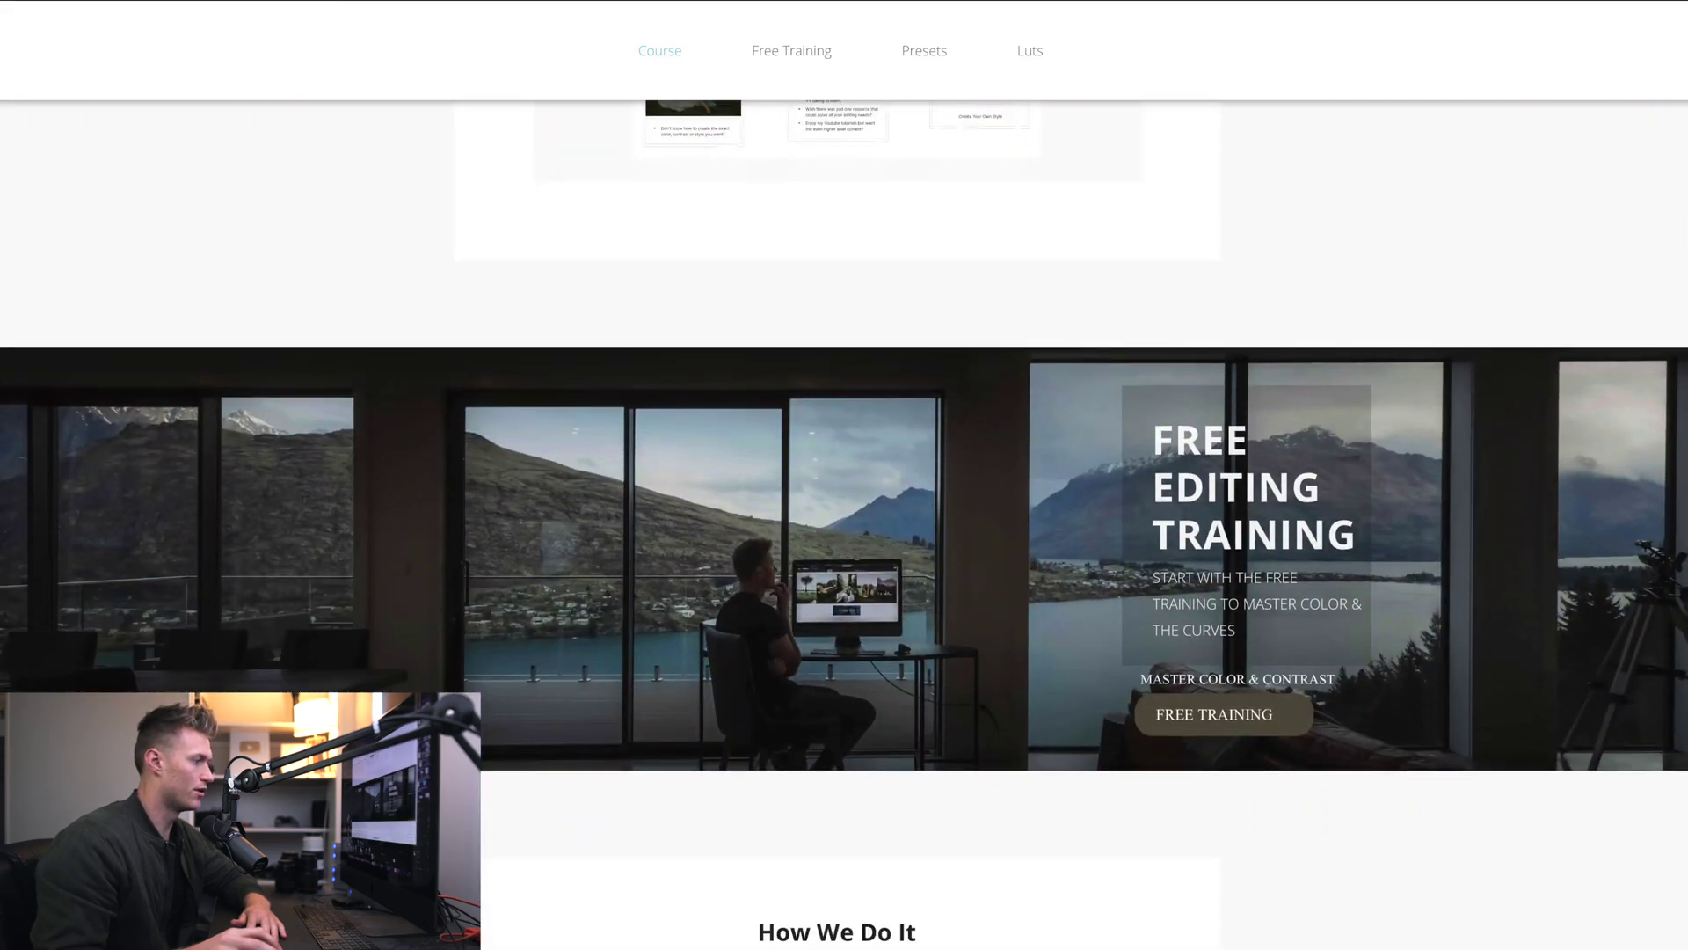
scroll(1654, 263, "down", 15)
scroll(1654, 278, "up", 10)
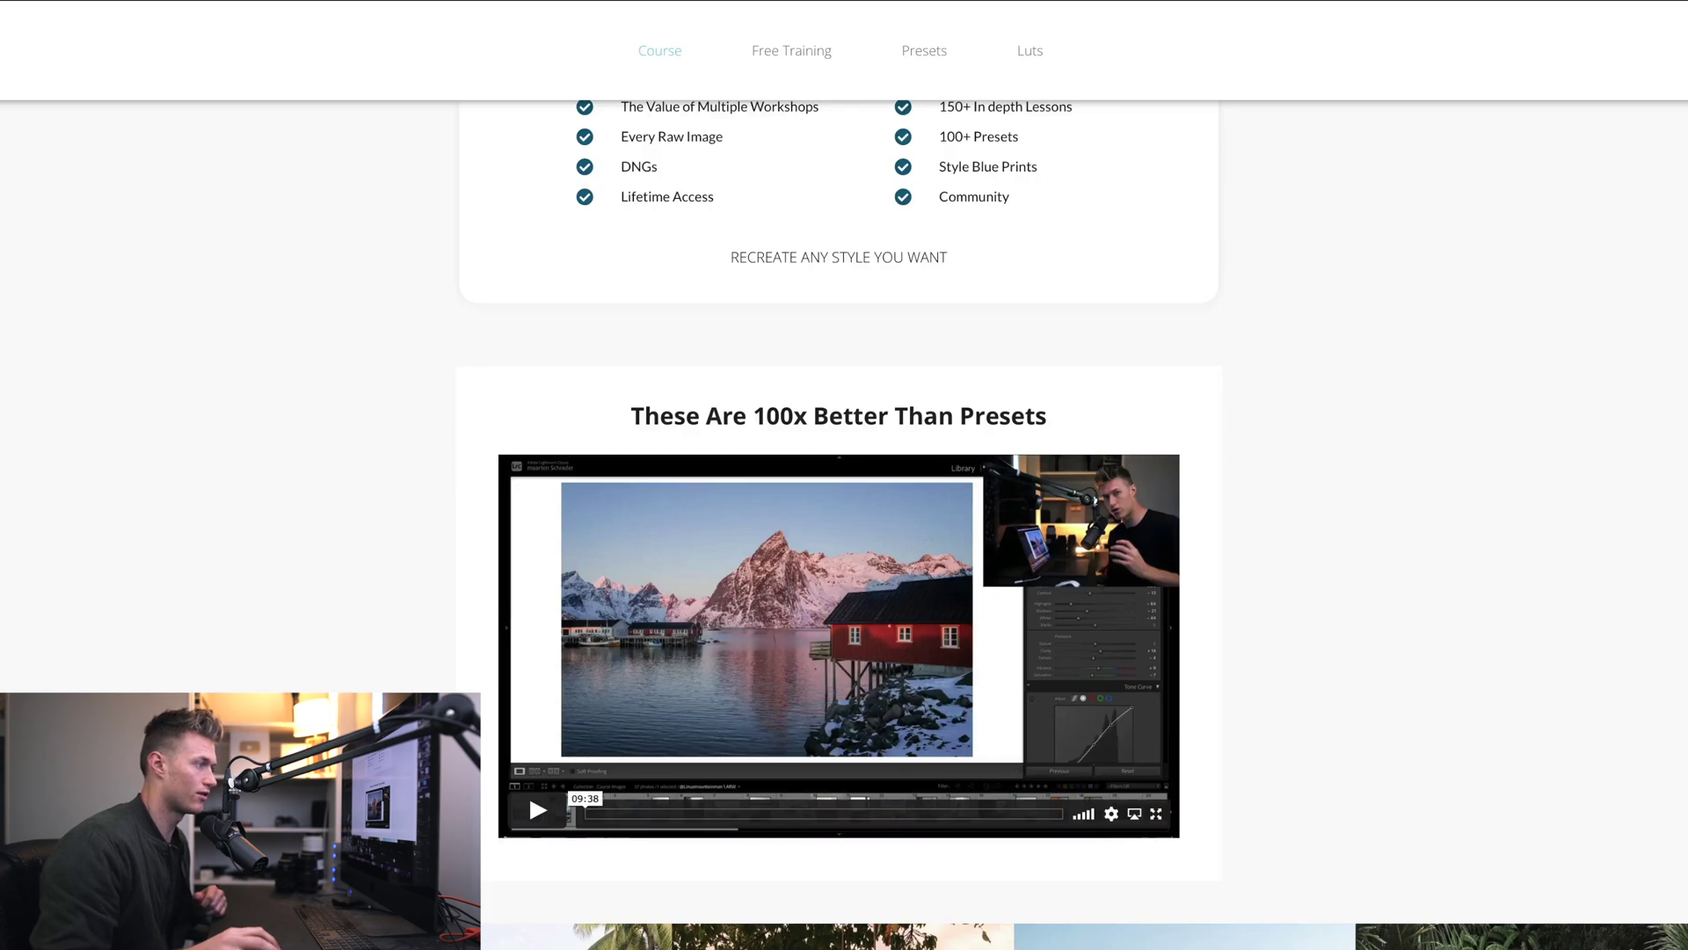
scroll(844, 528, "down", 7)
scroll(844, 528, "up", 4)
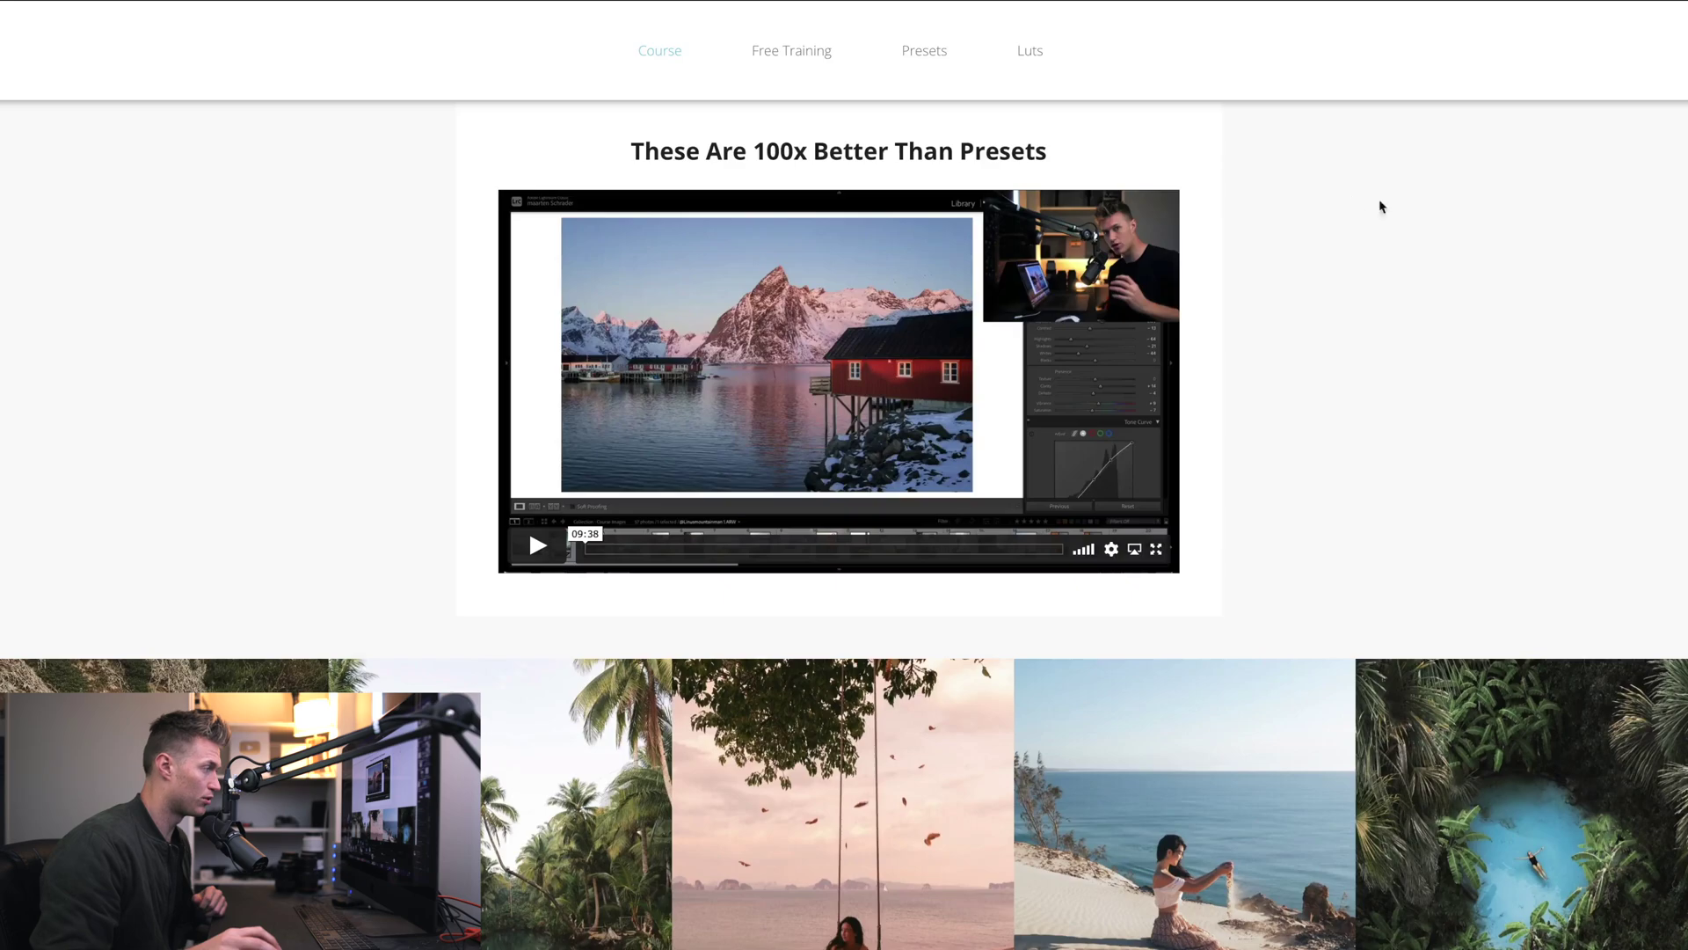
scroll(850, 474, "down", 10)
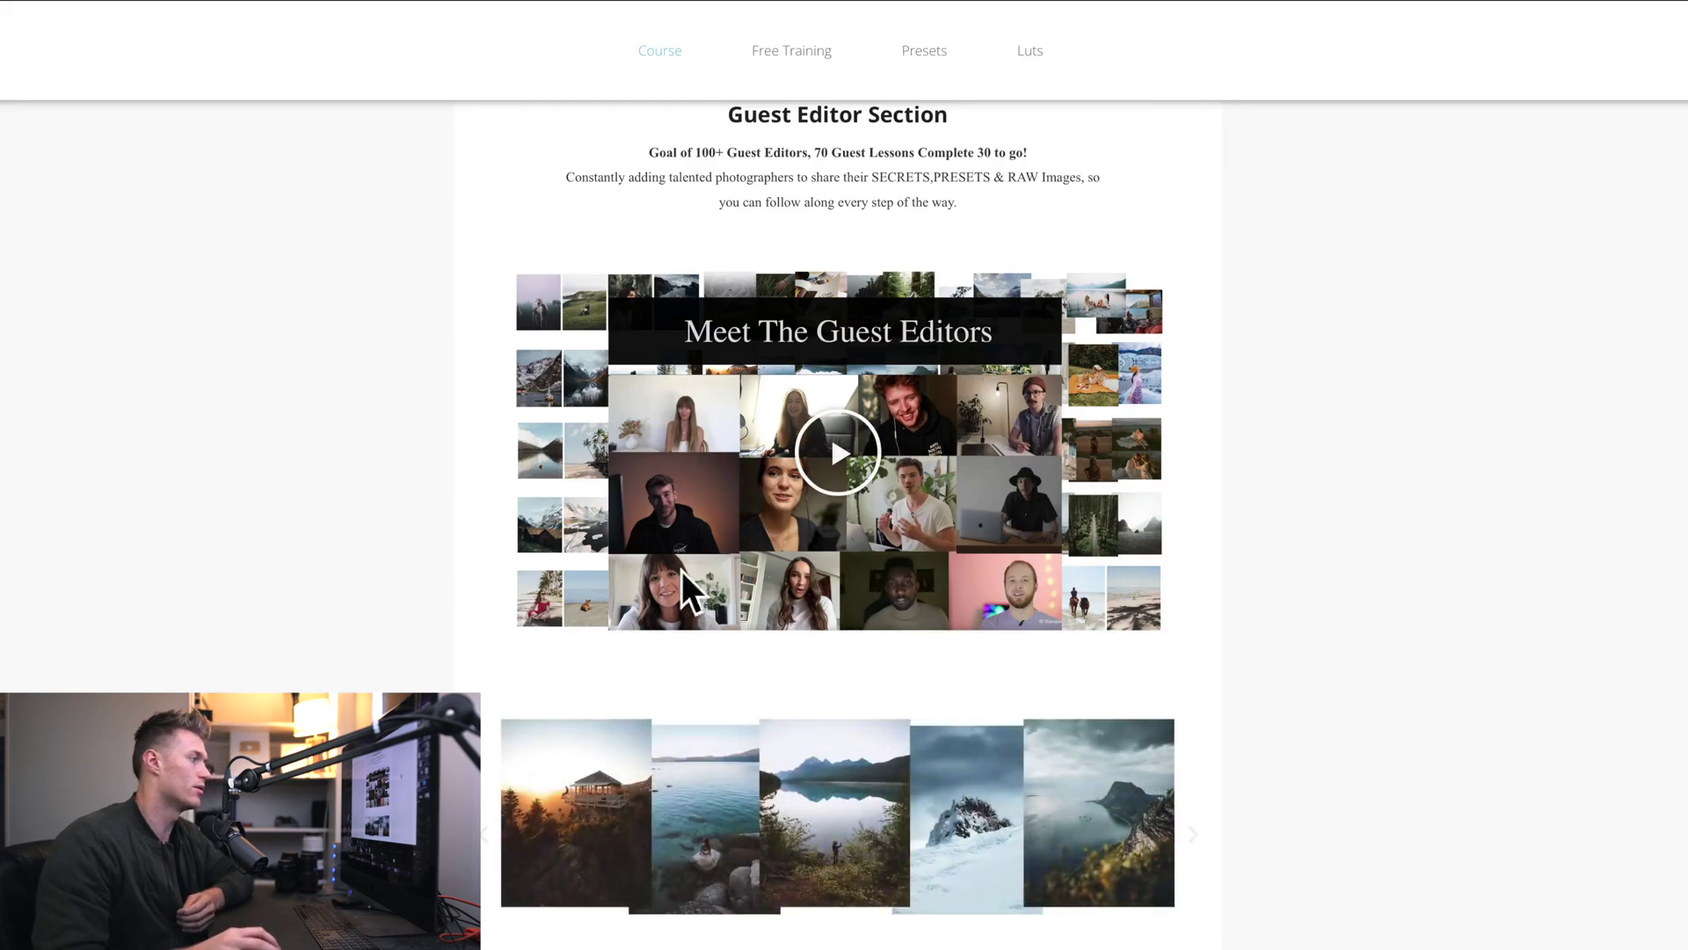
Examine the Course vs Youtube, About Me, Course Curriculum and student review sections, and return to the Master Photo Editing header
scroll(682, 572, "down", 10)
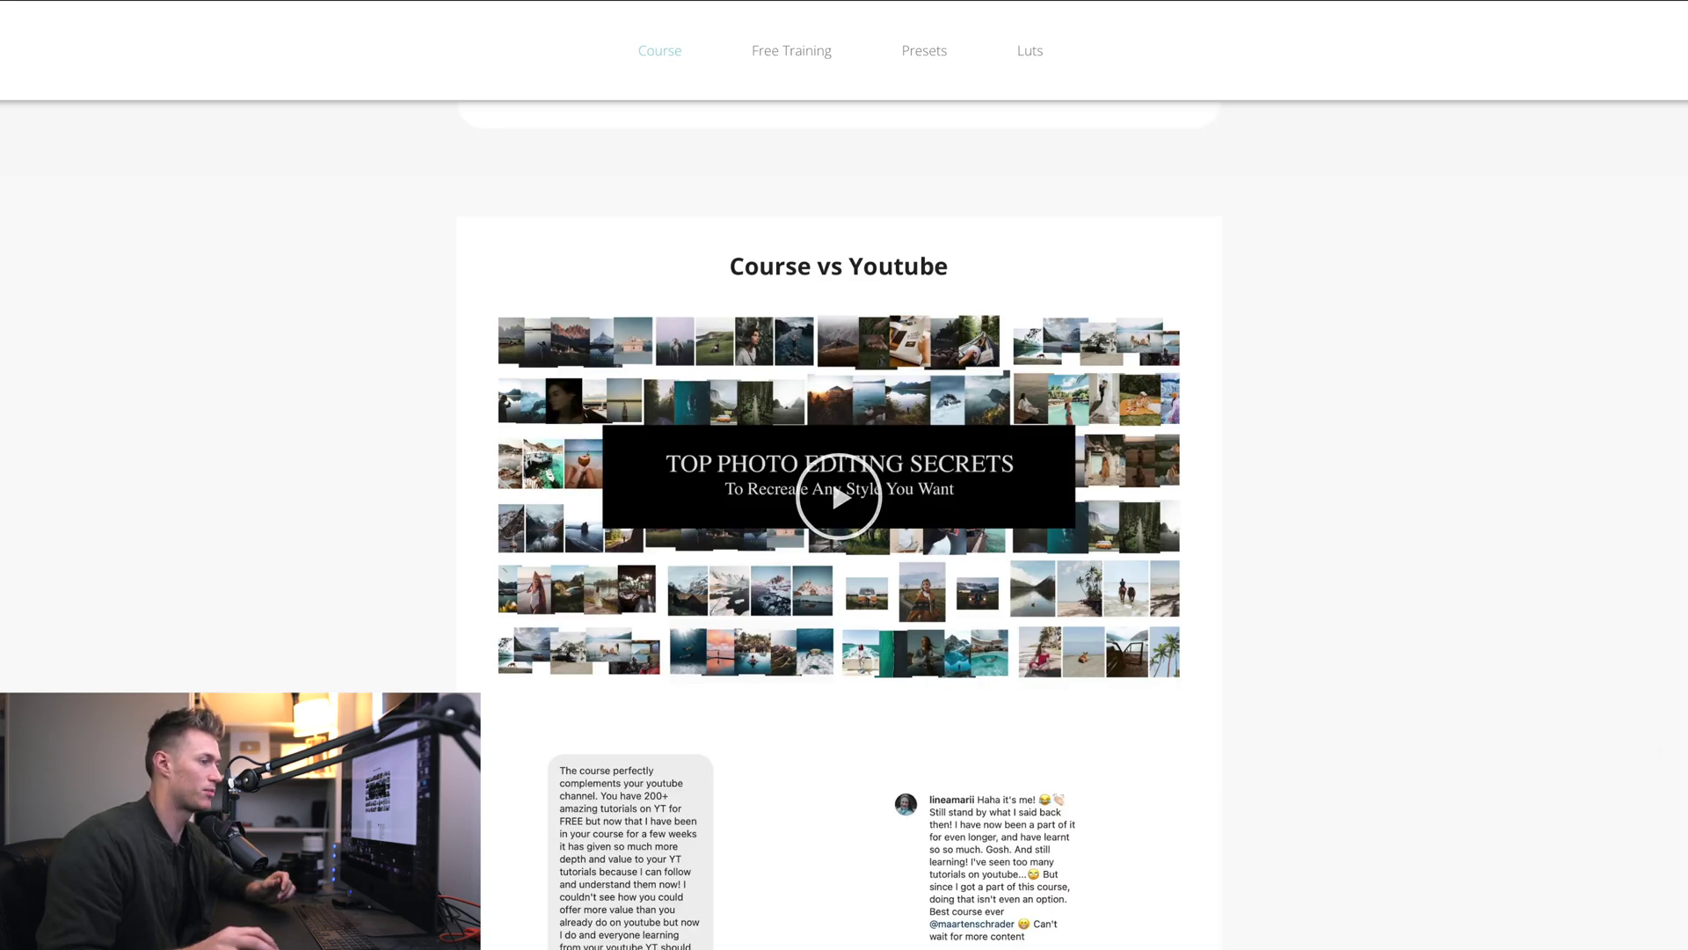
scroll(840, 528, "down", 6)
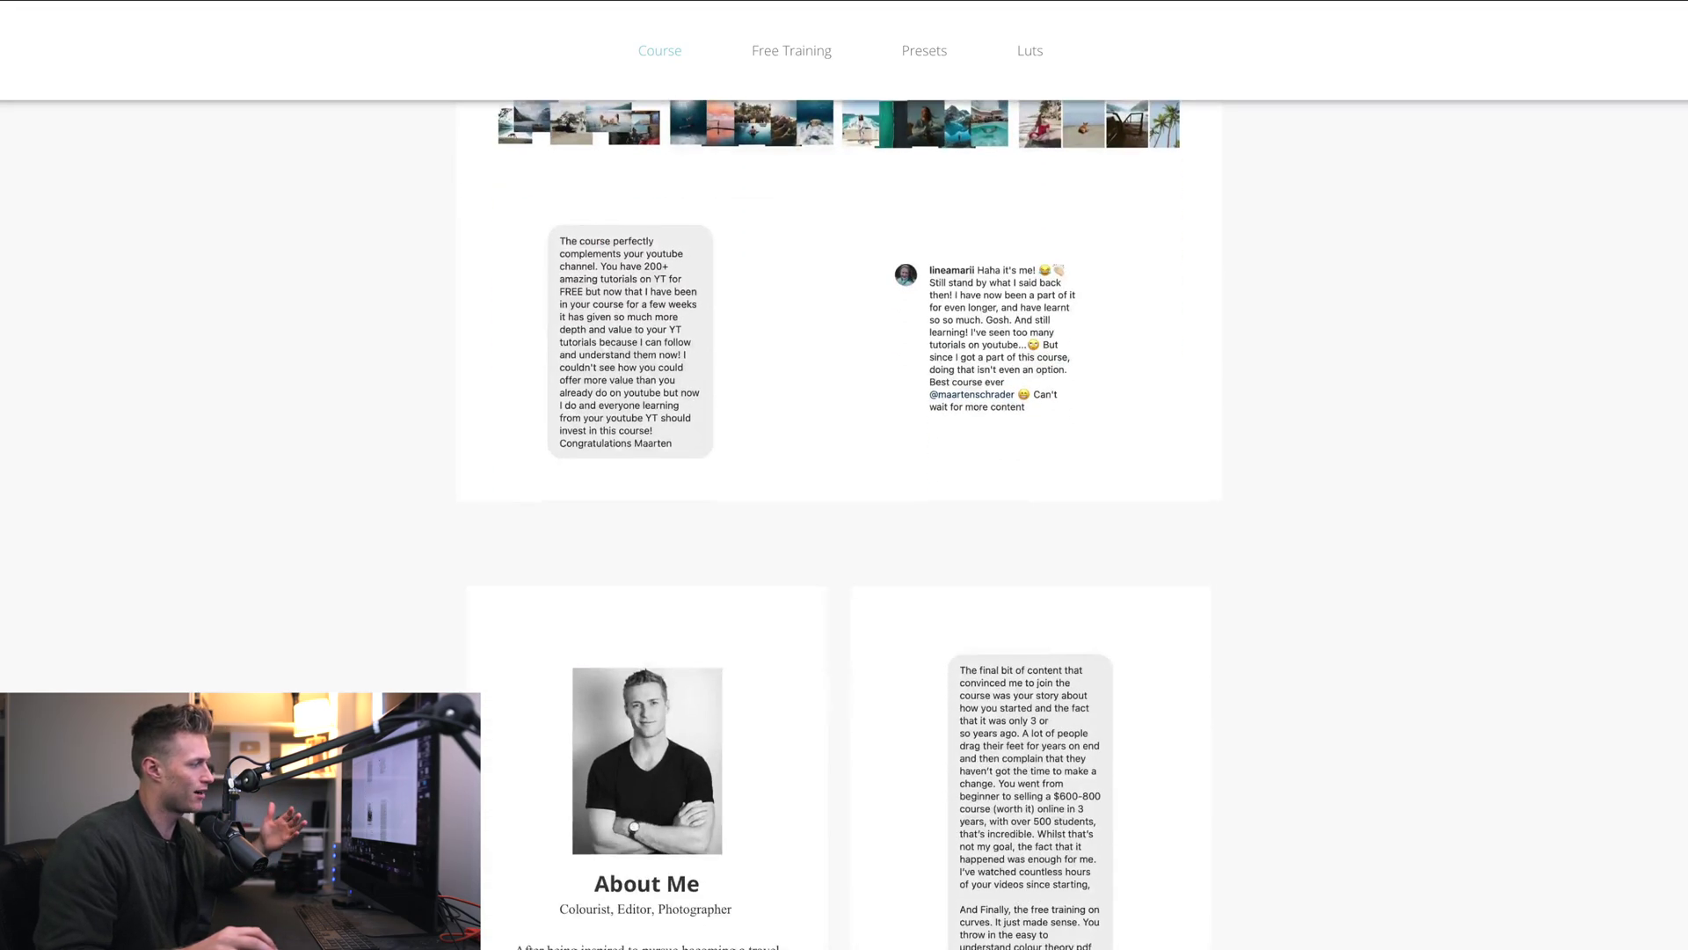
scroll(976, 483, "down", 15)
scroll(977, 483, "up", 3)
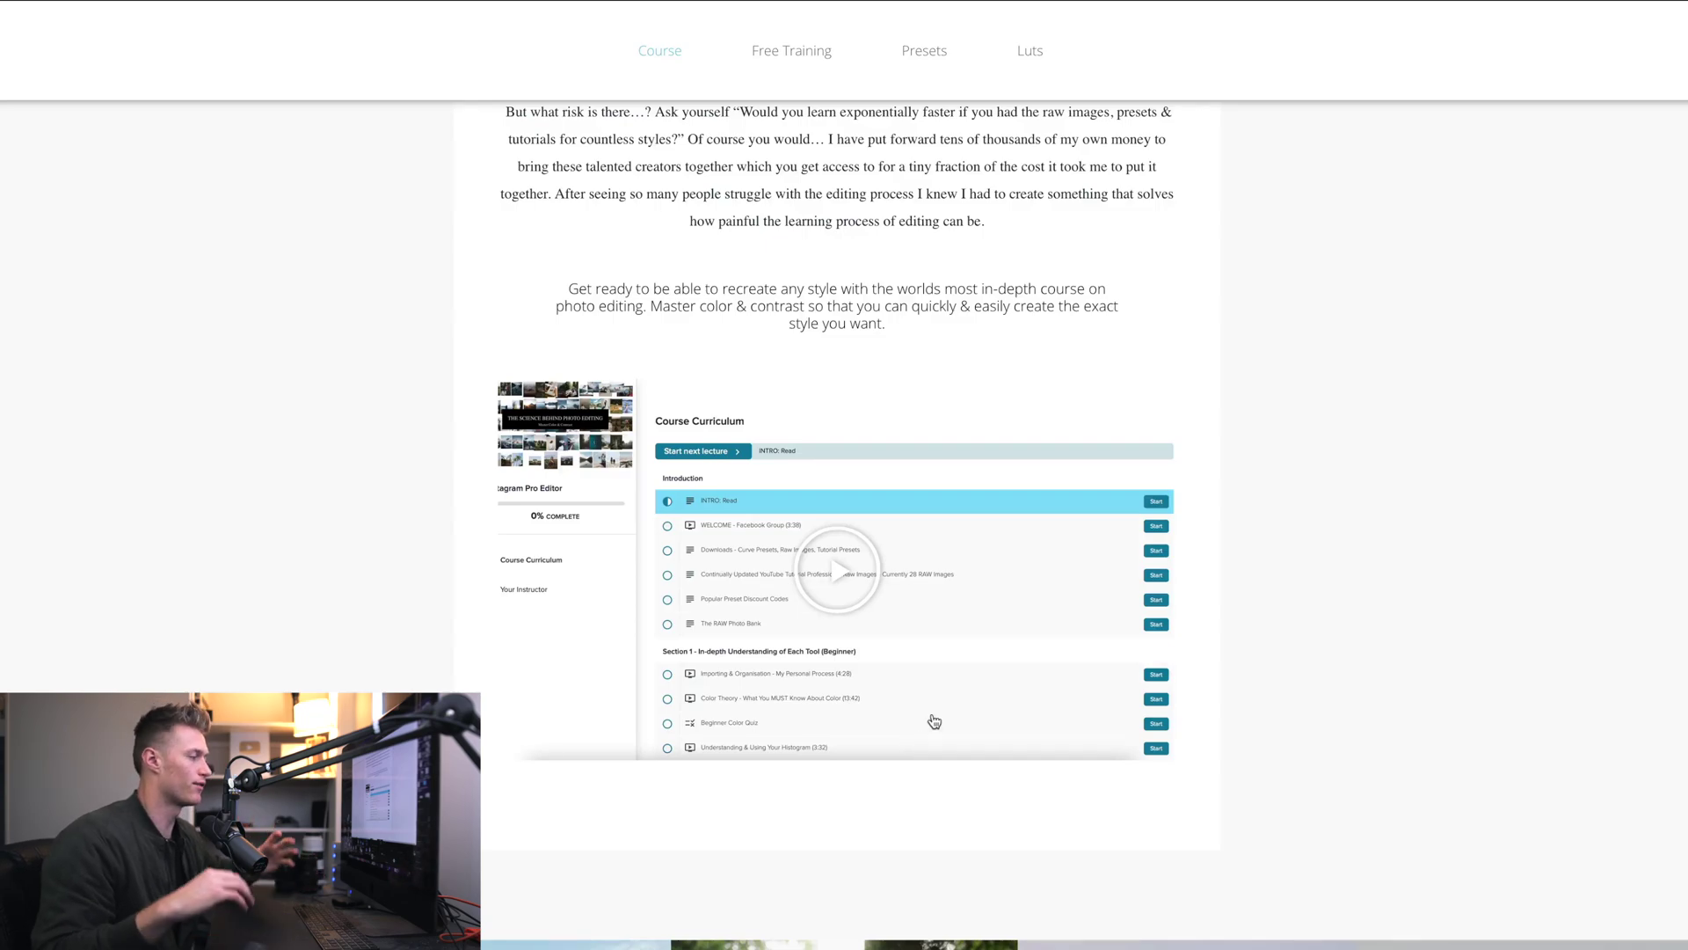
scroll(1573, 570, "down", 10)
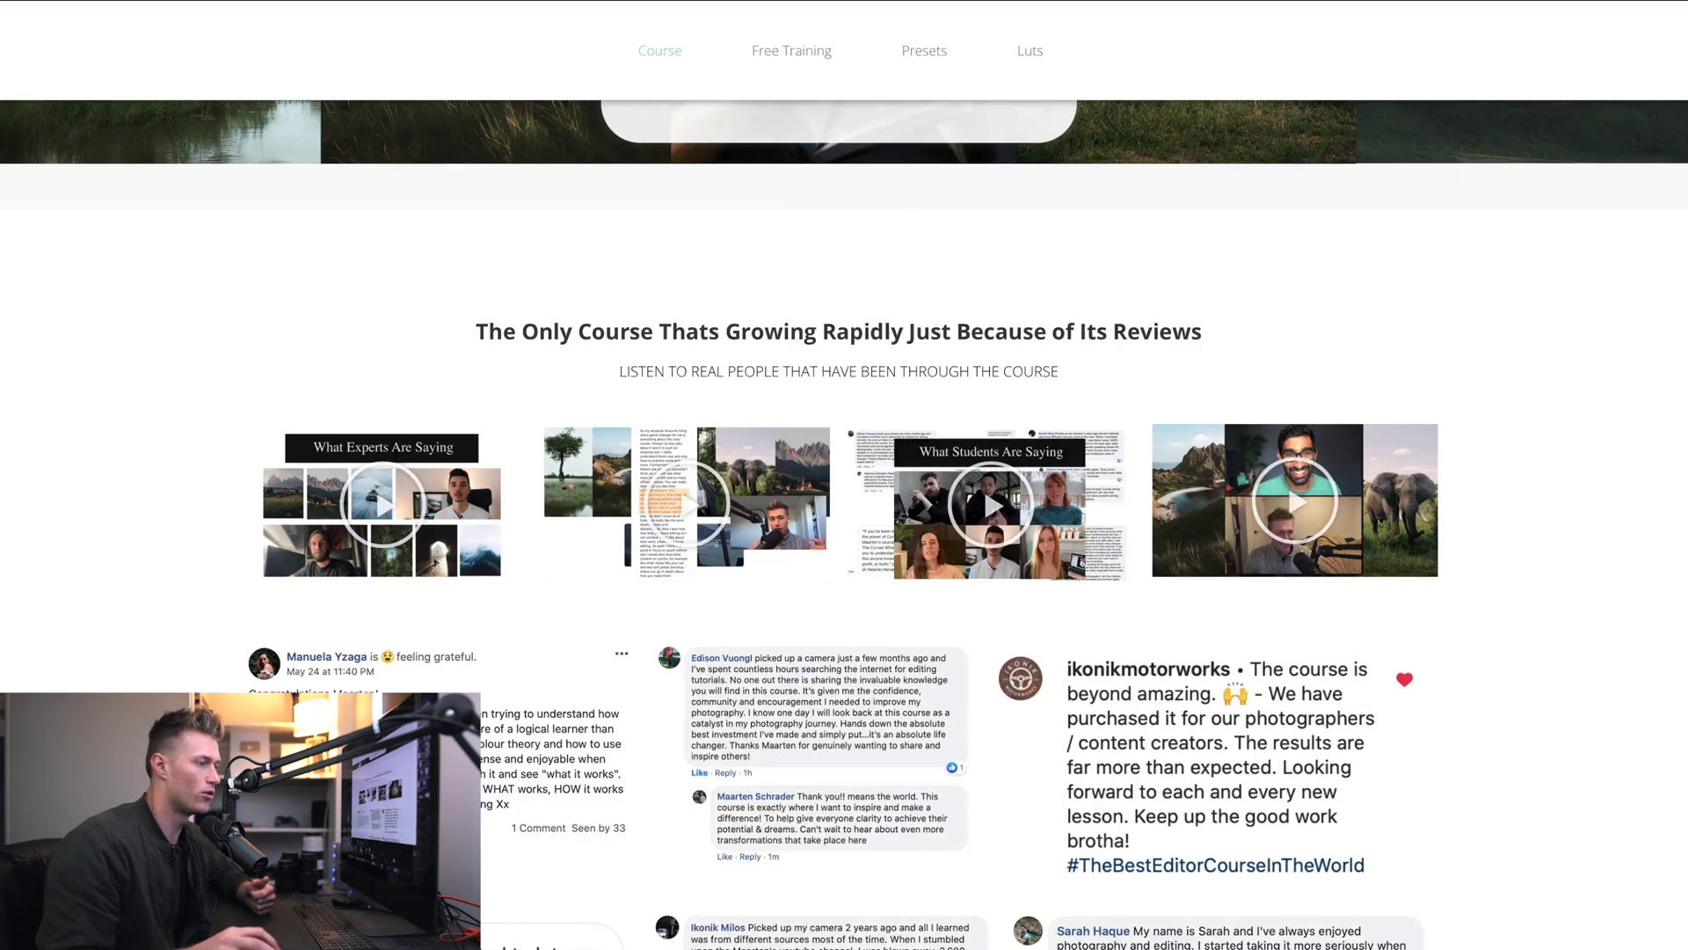
scroll(1345, 308, "down", 2)
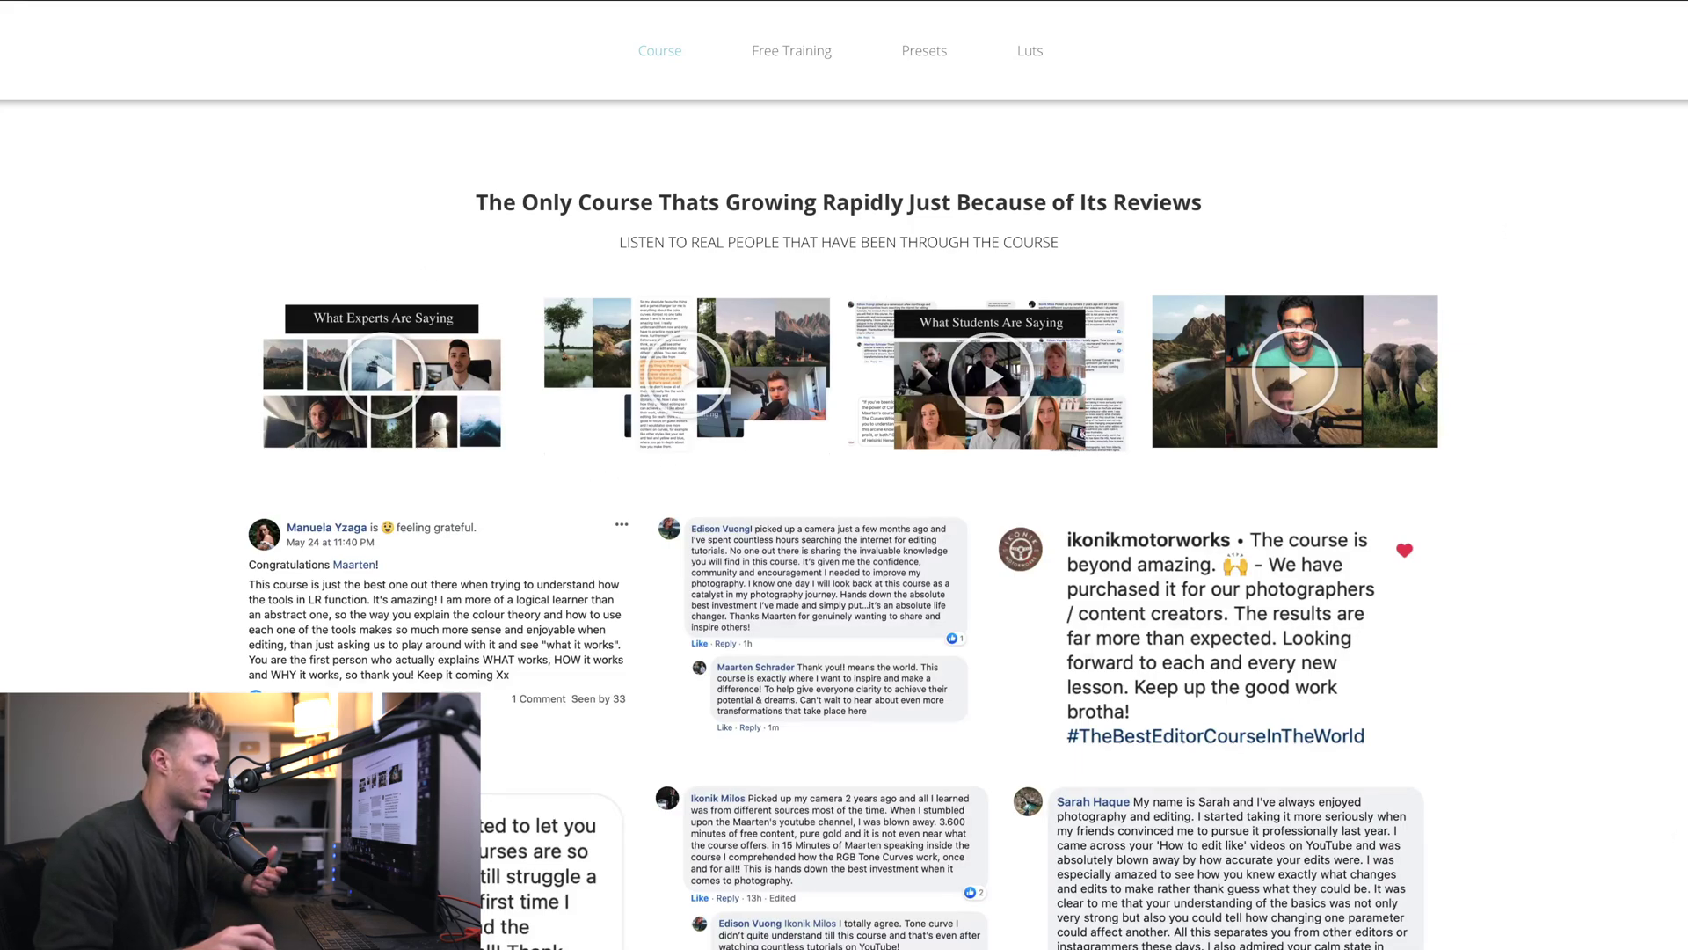
scroll(835, 510, "down", 20)
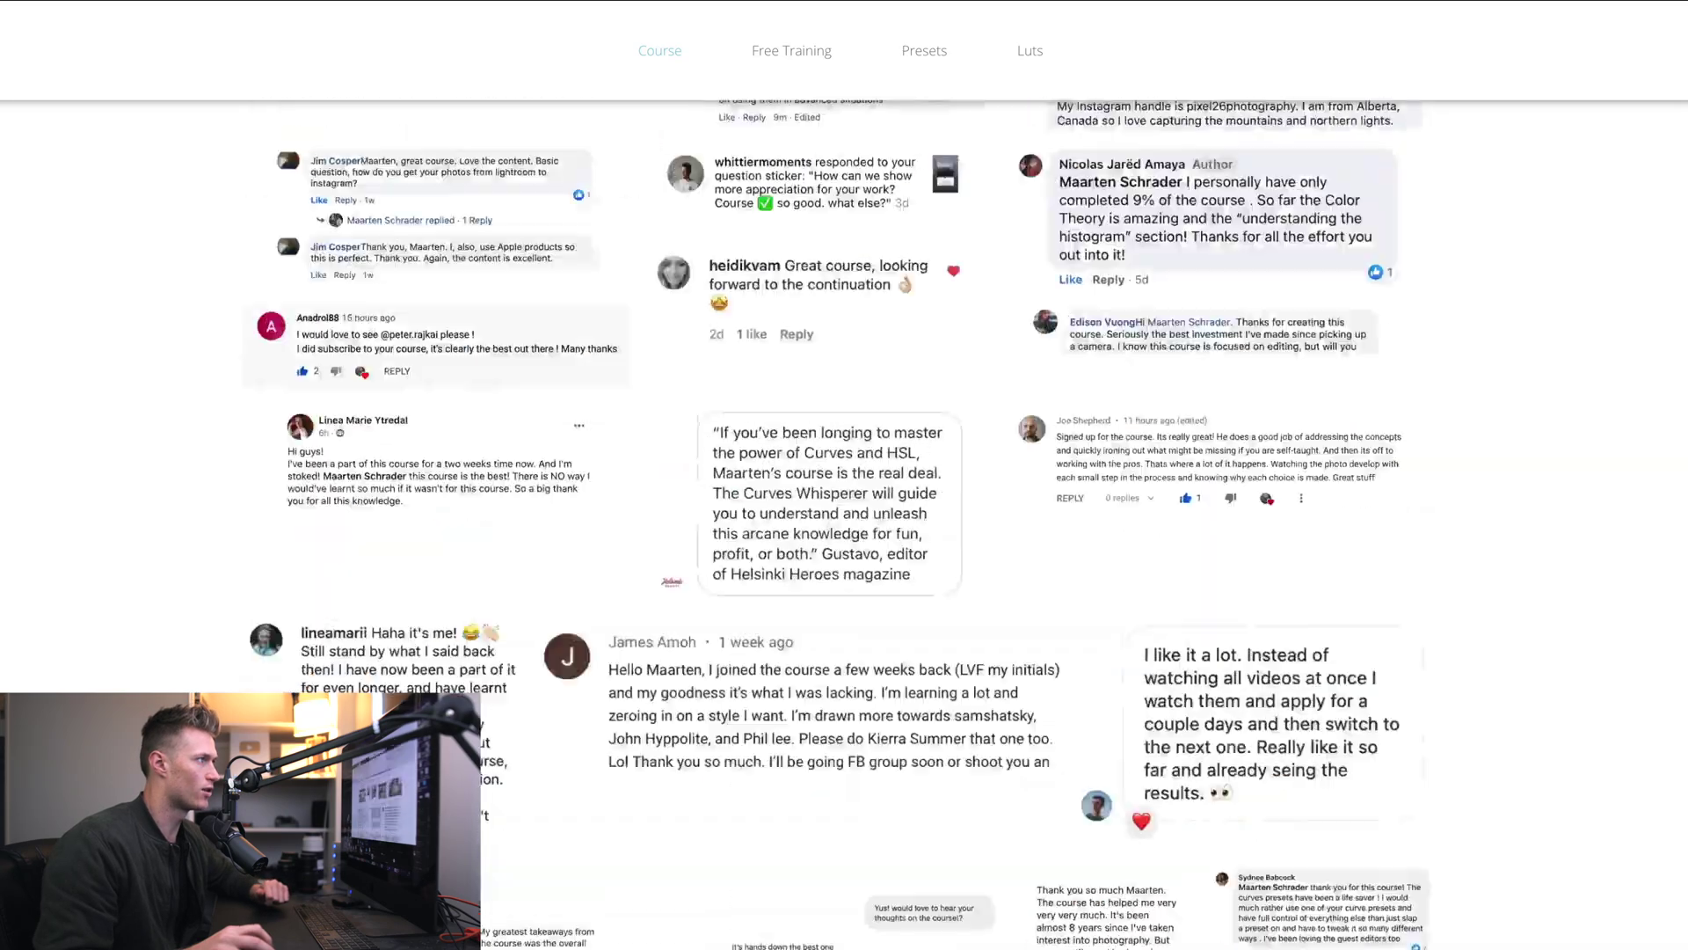
scroll(844, 510, "up", 20)
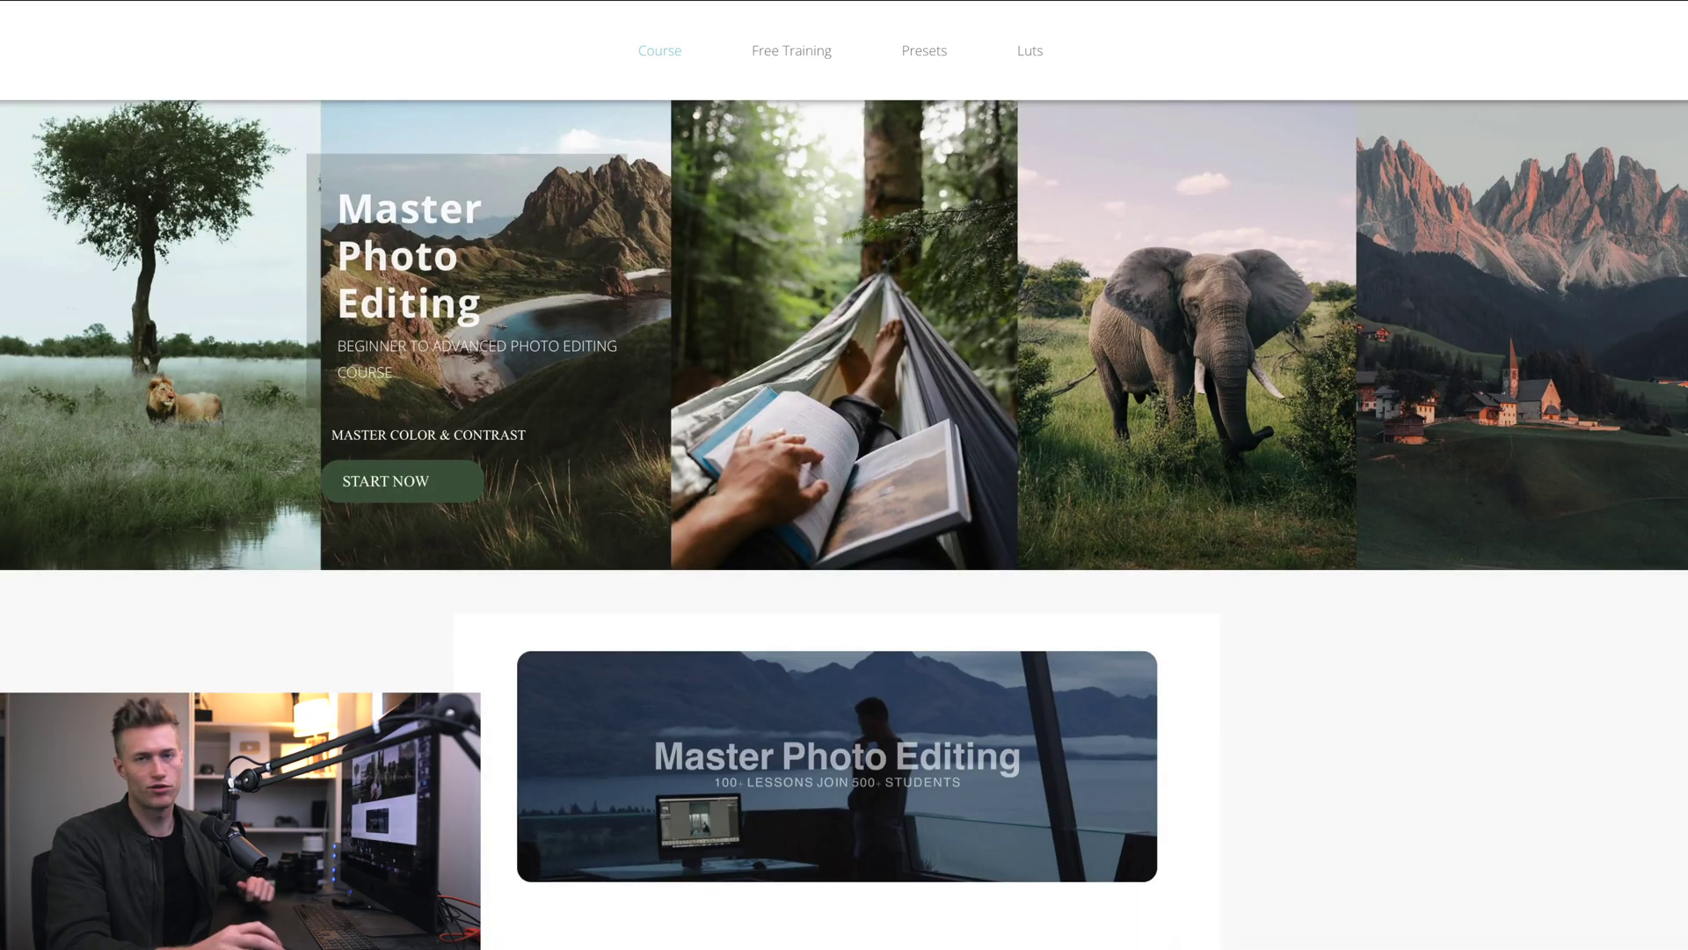